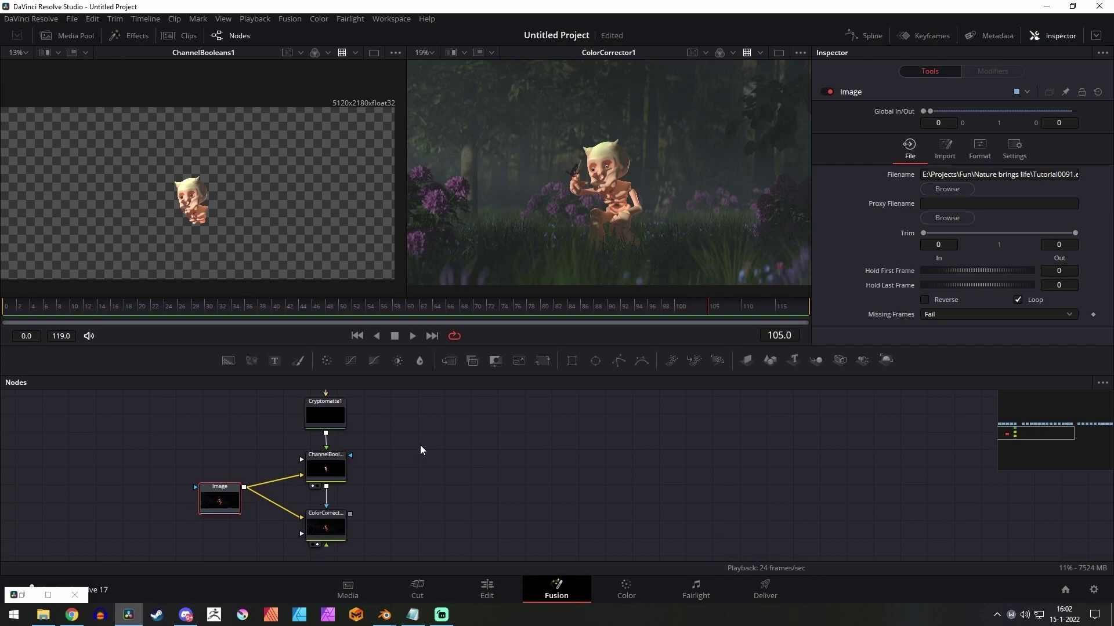
# Move the Image node closer to the ChannelBooleans and ColorCorrector nodes in the node graph
pyautogui.moveTo(420, 444); pyautogui.dragTo(381, 449)
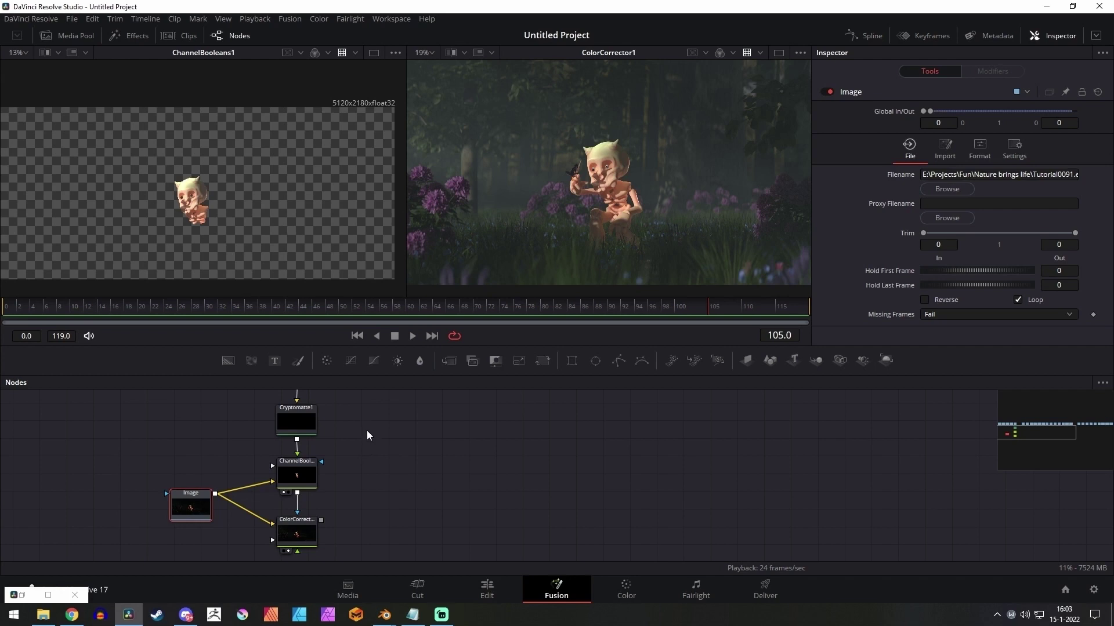
pyautogui.moveTo(373, 442); pyautogui.dragTo(406, 458)
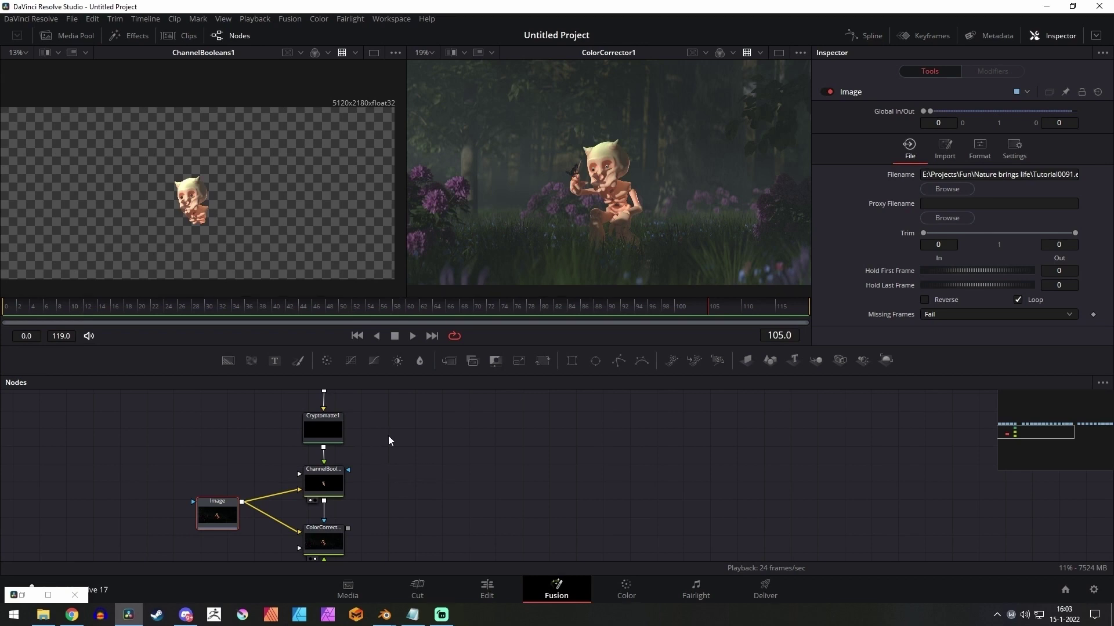
pyautogui.moveTo(214, 503); pyautogui.dragTo(247, 503)
pyautogui.moveTo(455, 446); pyautogui.dragTo(418, 456)
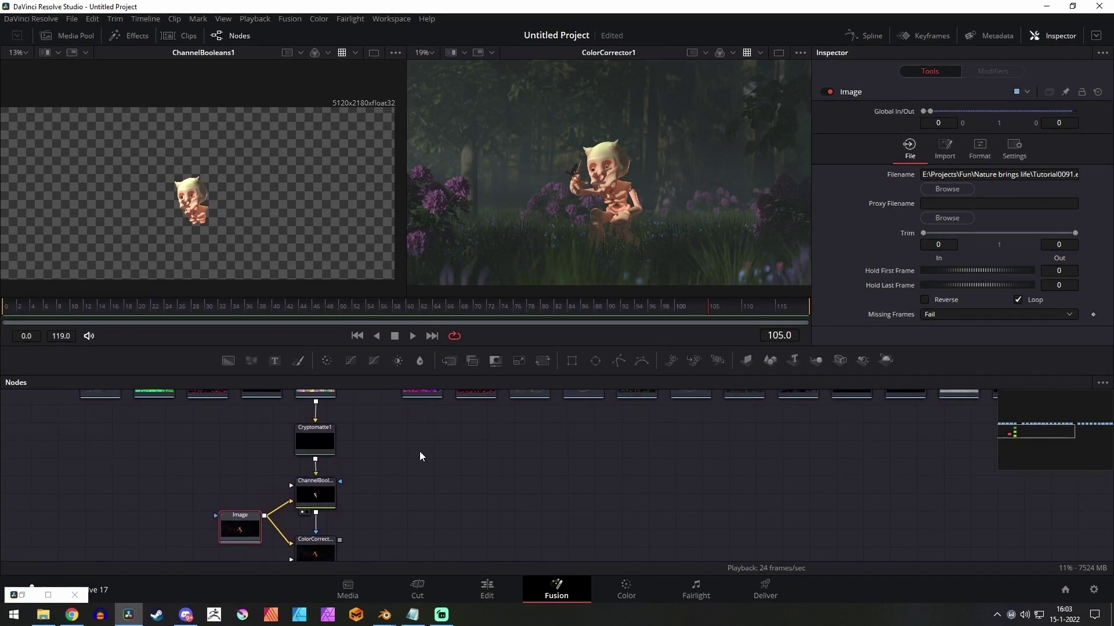
pyautogui.scroll(-2, 354, 399)
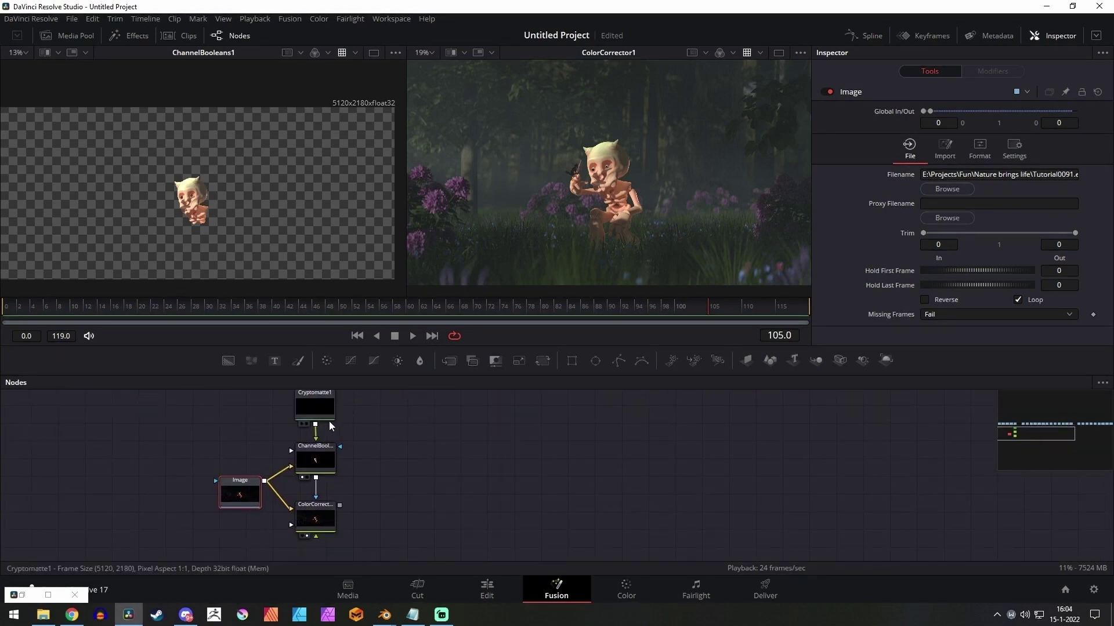
# Examine the isolated character in the ChannelBooleans1 output up close and look over the render pass nodes
pyautogui.scroll(5, 196, 208)
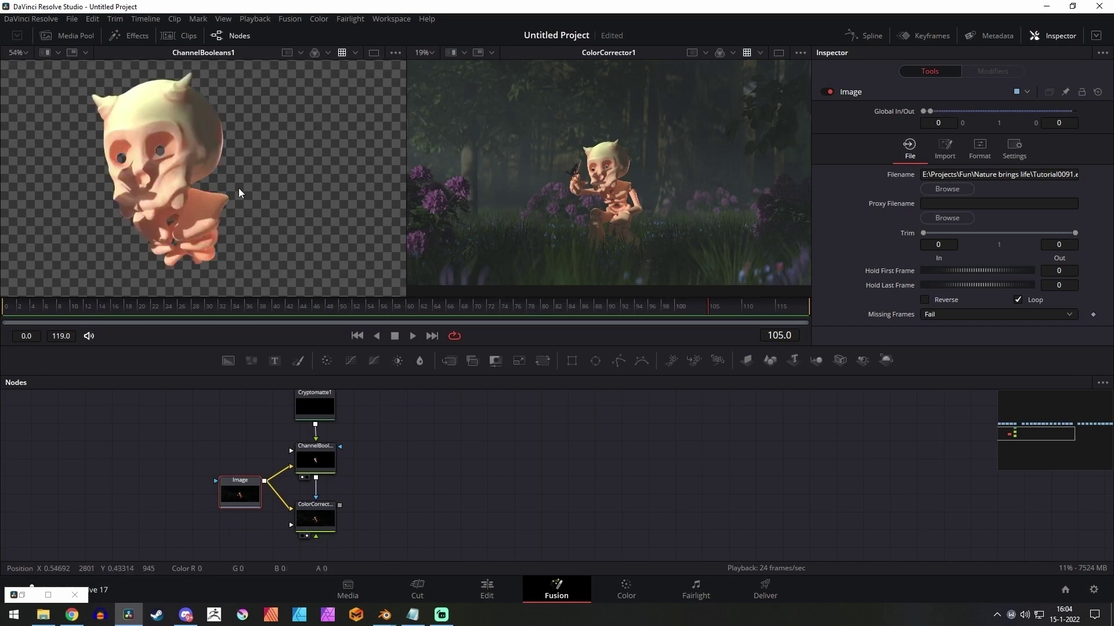
pyautogui.moveTo(262, 175); pyautogui.dragTo(262, 197)
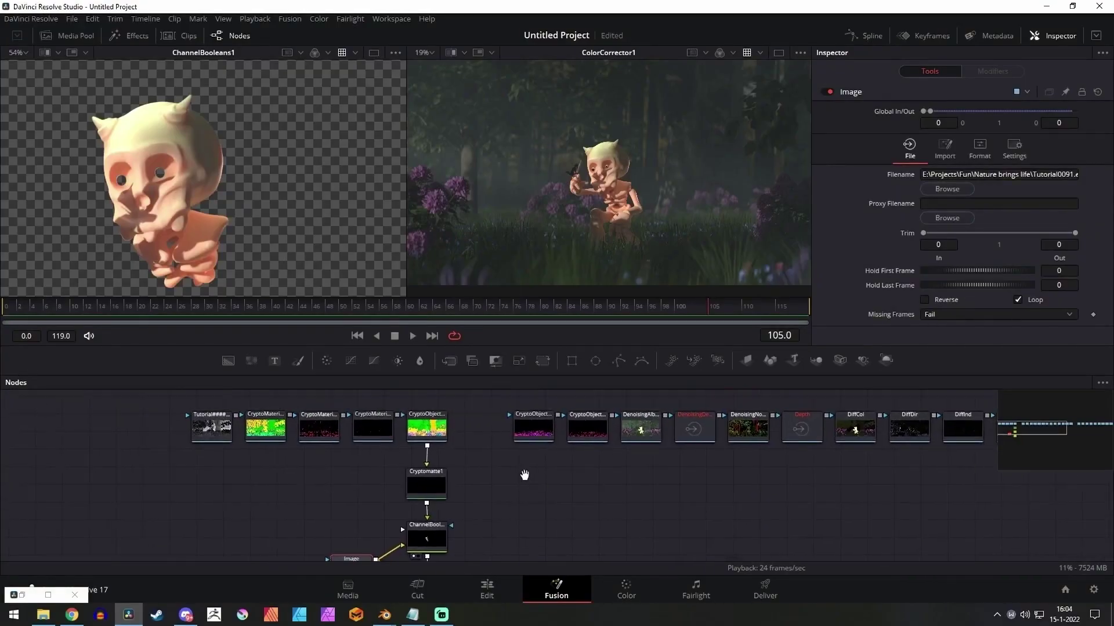
pyautogui.moveTo(522, 472); pyautogui.dragTo(409, 458)
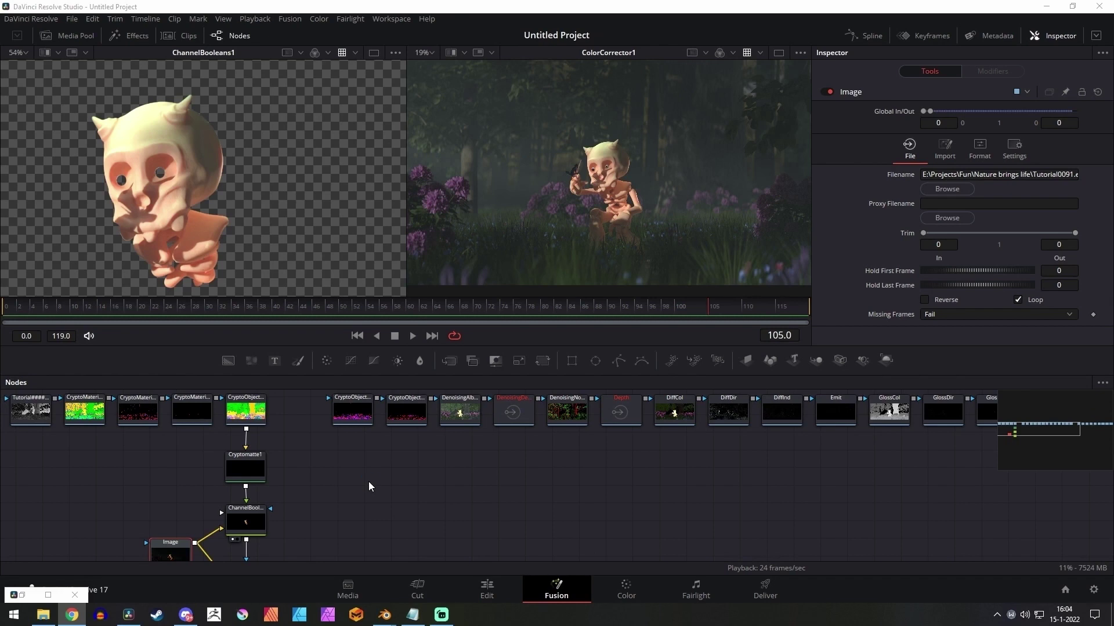
pyautogui.moveTo(369, 482); pyautogui.dragTo(384, 486)
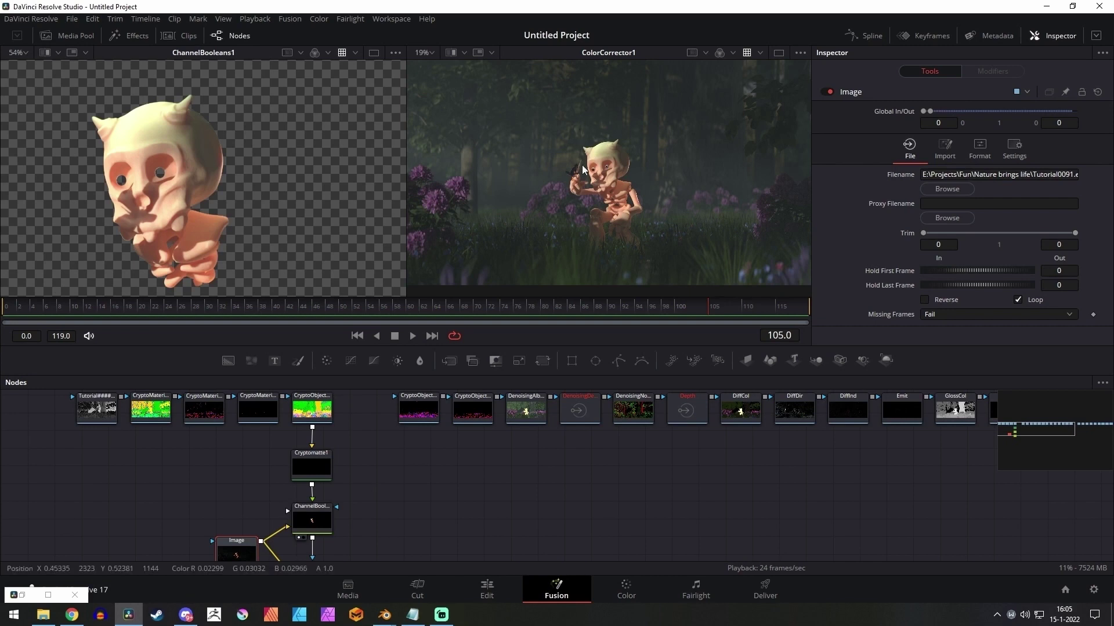
pyautogui.moveTo(406, 486); pyautogui.dragTo(429, 492)
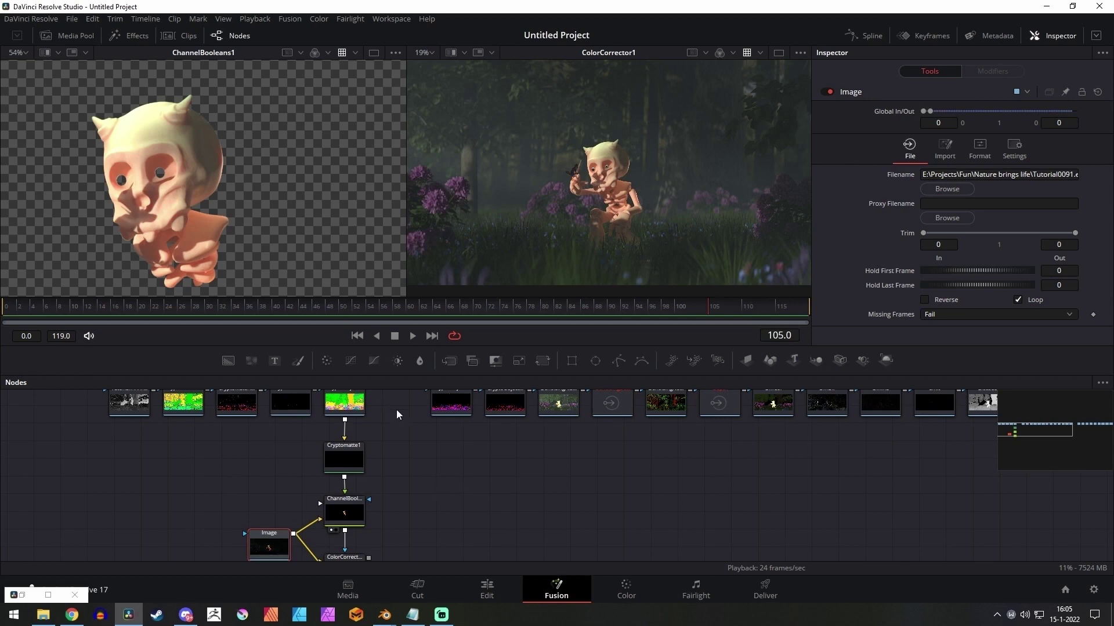
pyautogui.scroll(2, 360, 432)
# Display the CryptoObject00 pass in the first viewer and examine its object colours up close
pyautogui.click(348, 428)
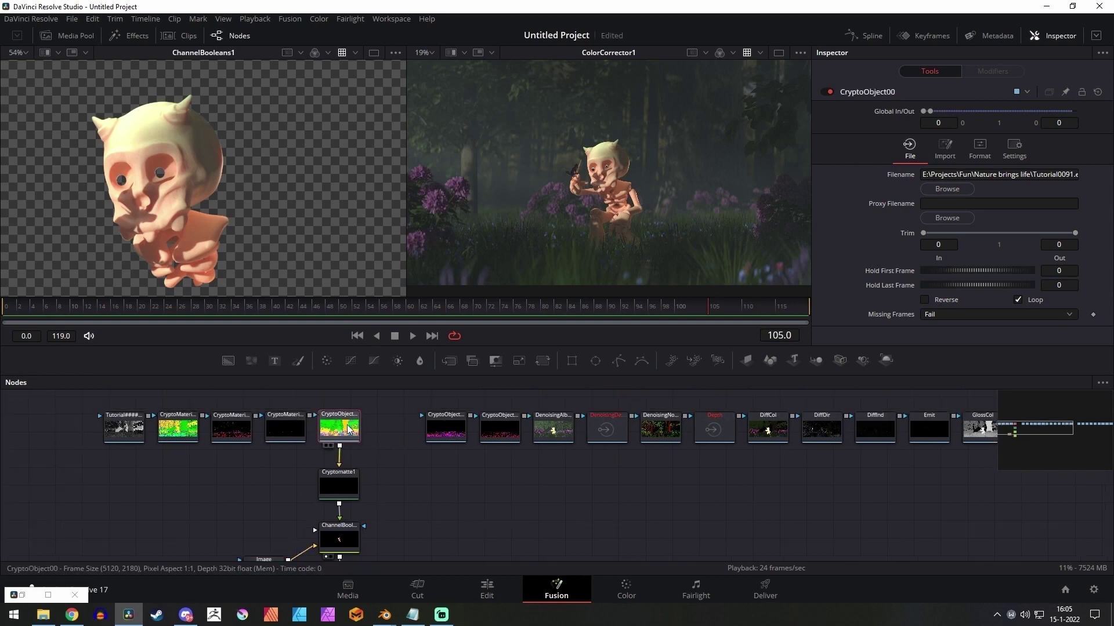
pyautogui.press('1')
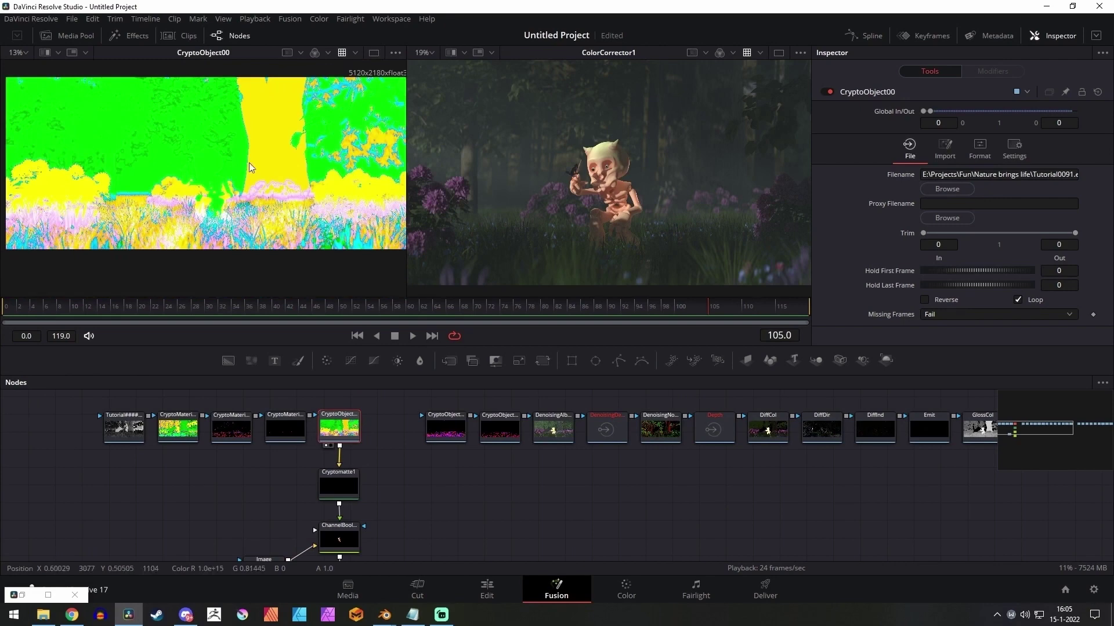
pyautogui.moveTo(249, 162)
pyautogui.mouseDown()
pyautogui.moveTo(232, 171)
pyautogui.moveTo(241, 178)
pyautogui.mouseUp()
pyautogui.scroll(1, 240, 178)
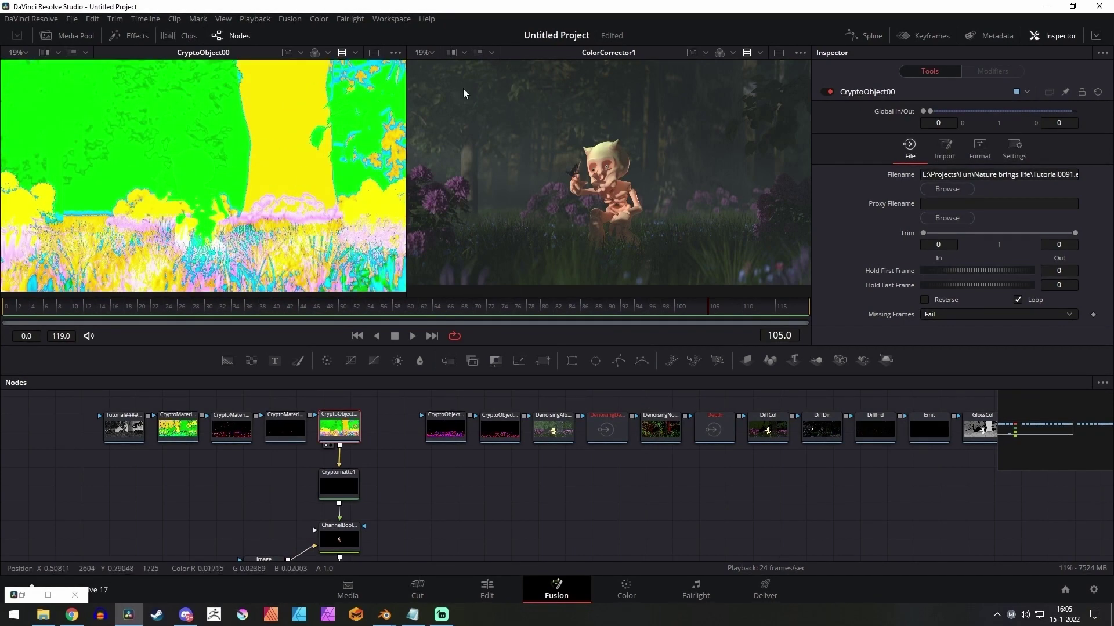
pyautogui.moveTo(212, 181); pyautogui.dragTo(244, 181)
pyautogui.scroll(4, 245, 180)
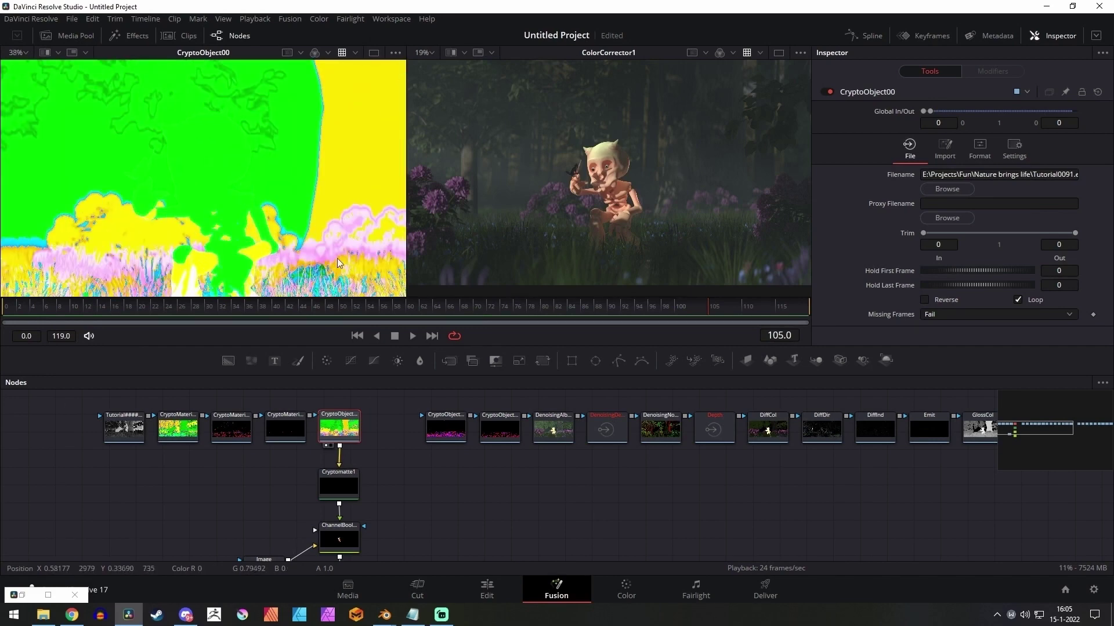
pyautogui.scroll(-3, 245, 200)
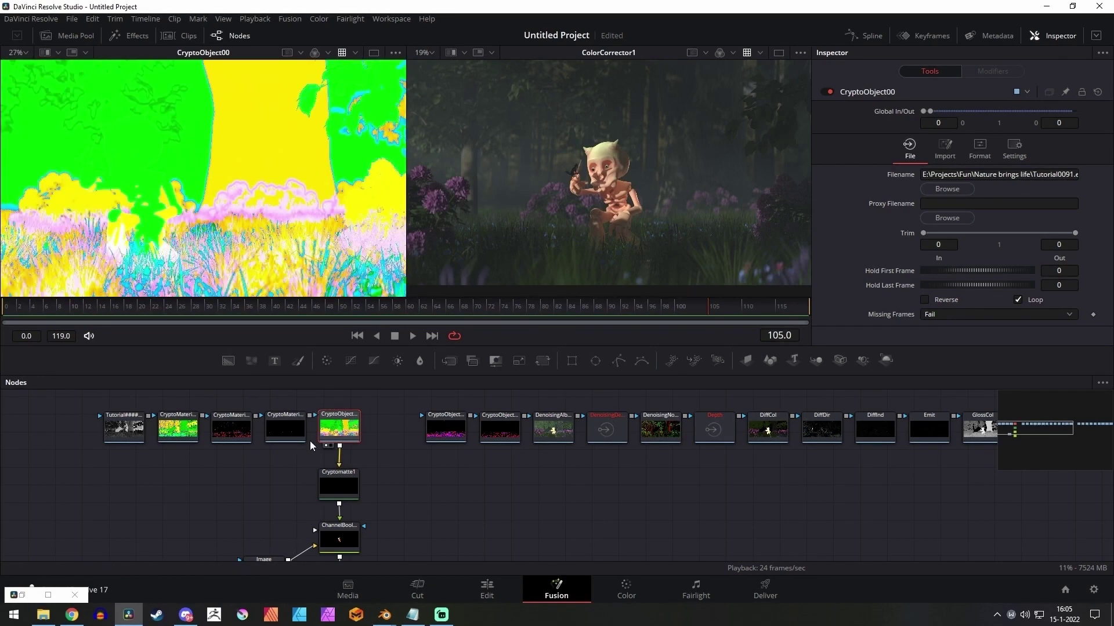
pyautogui.scroll(-1, 297, 179)
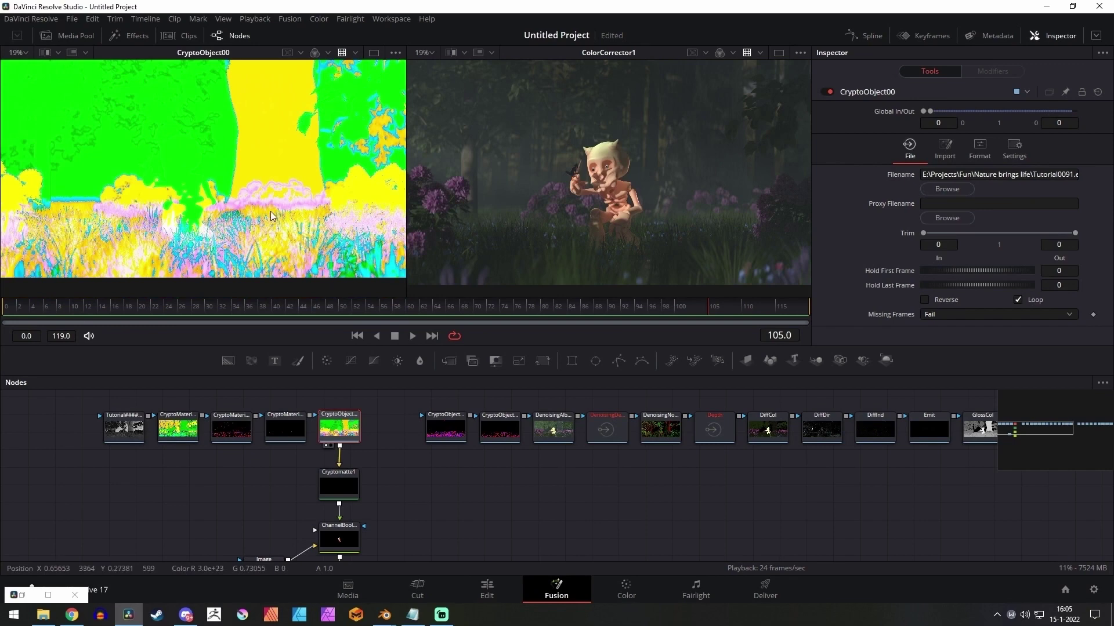
# Display the CryptoMaterial00 pass in the first viewer and examine its material colours
pyautogui.click(189, 425)
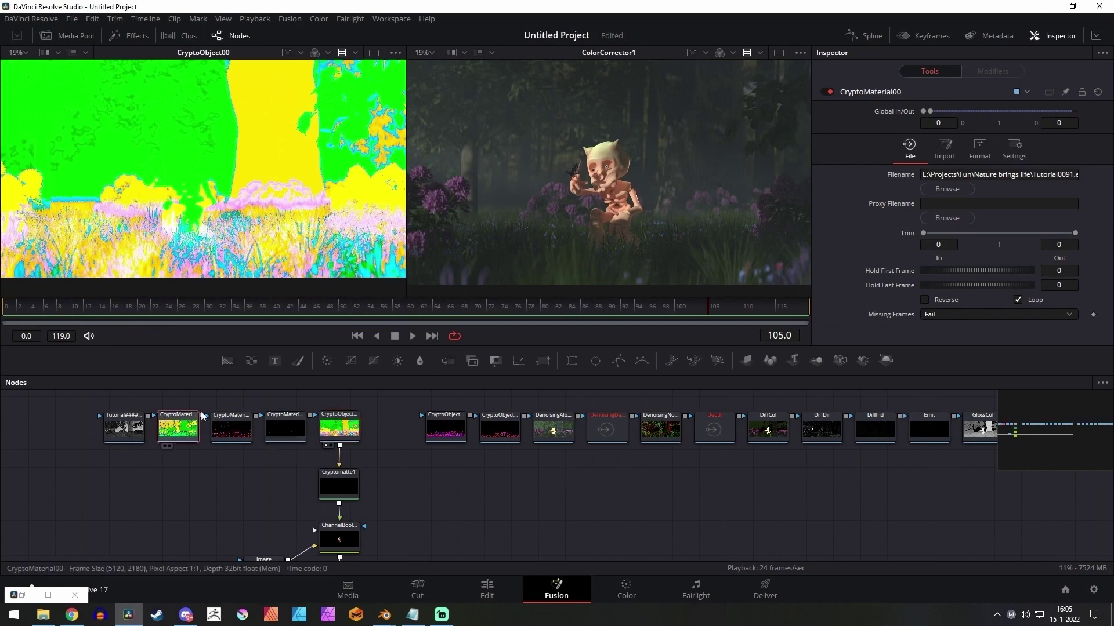
pyautogui.press('1')
pyautogui.moveTo(229, 175); pyautogui.dragTo(197, 190)
pyautogui.scroll(1, 197, 190)
# Show the CryptoObject00 pass again and examine the grass and bushes in it up close
pyautogui.click(335, 429)
pyautogui.press('1')
pyautogui.scroll(2, 224, 230)
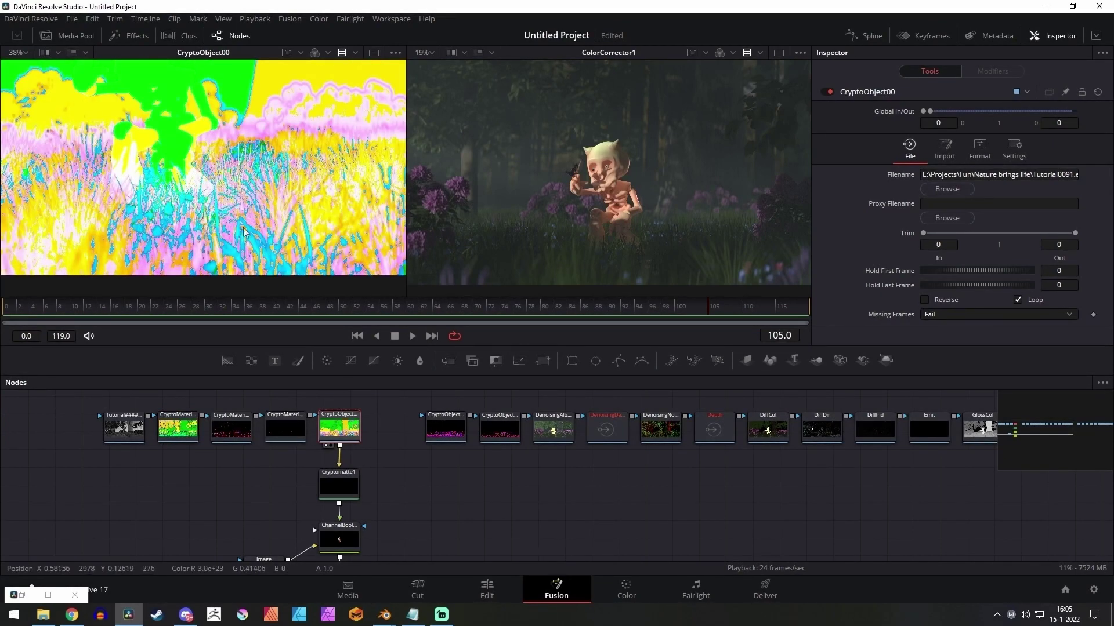
pyautogui.moveTo(88, 206); pyautogui.dragTo(197, 214)
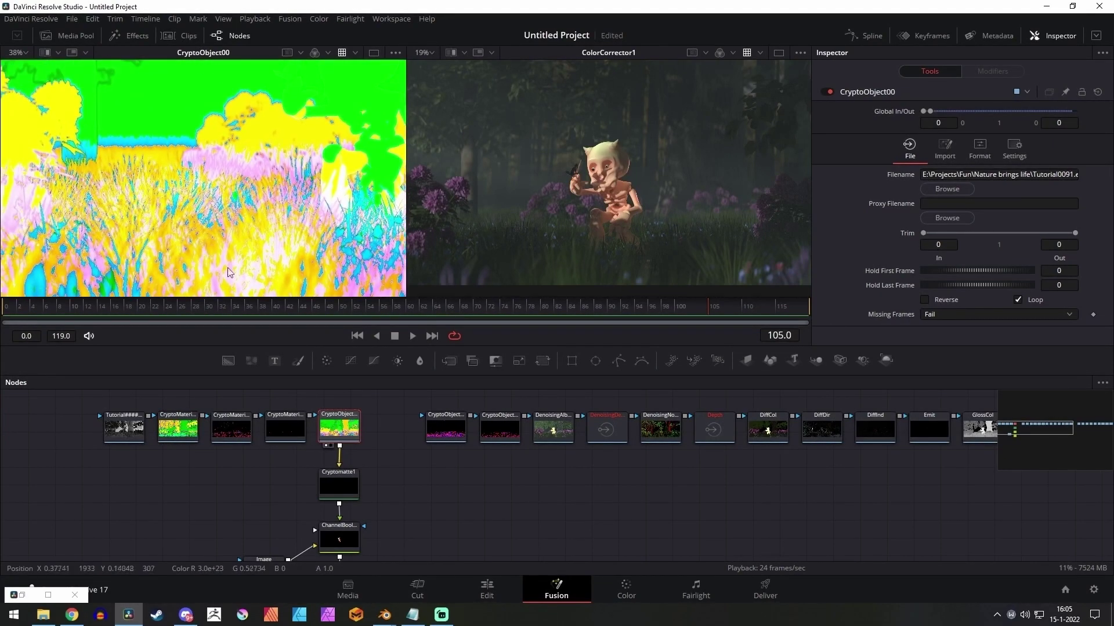
# Compare the grass, flowers and character in the CryptoMaterial00 pass with those in the CryptoObject00 pass
pyautogui.click(178, 428)
pyautogui.press('1')
pyautogui.scroll(-1, 299, 222)
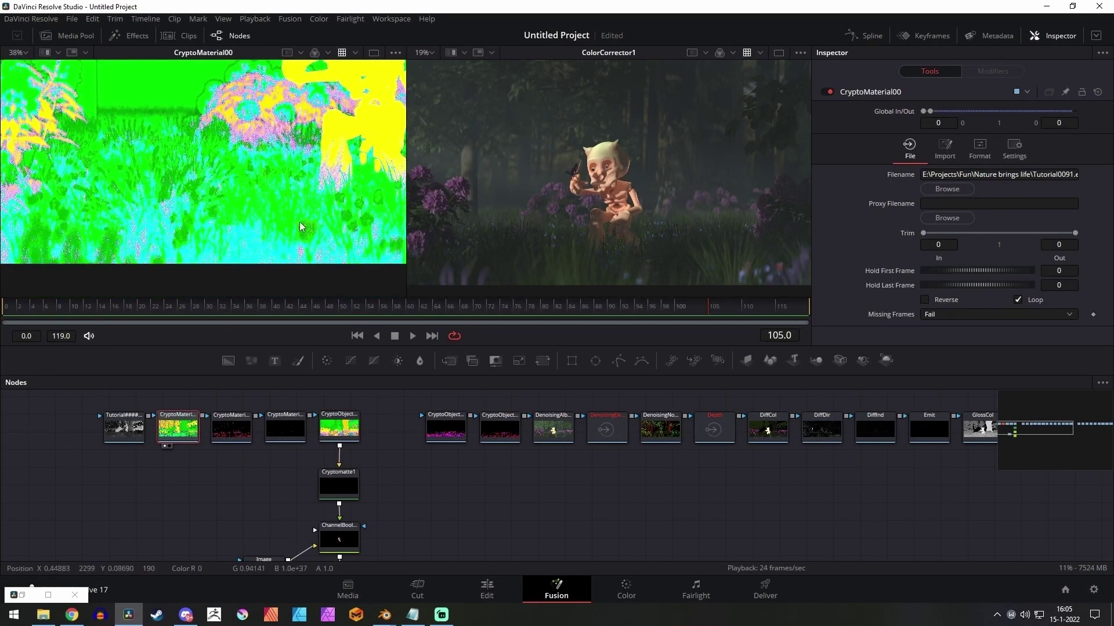
pyautogui.moveTo(306, 200); pyautogui.dragTo(147, 199)
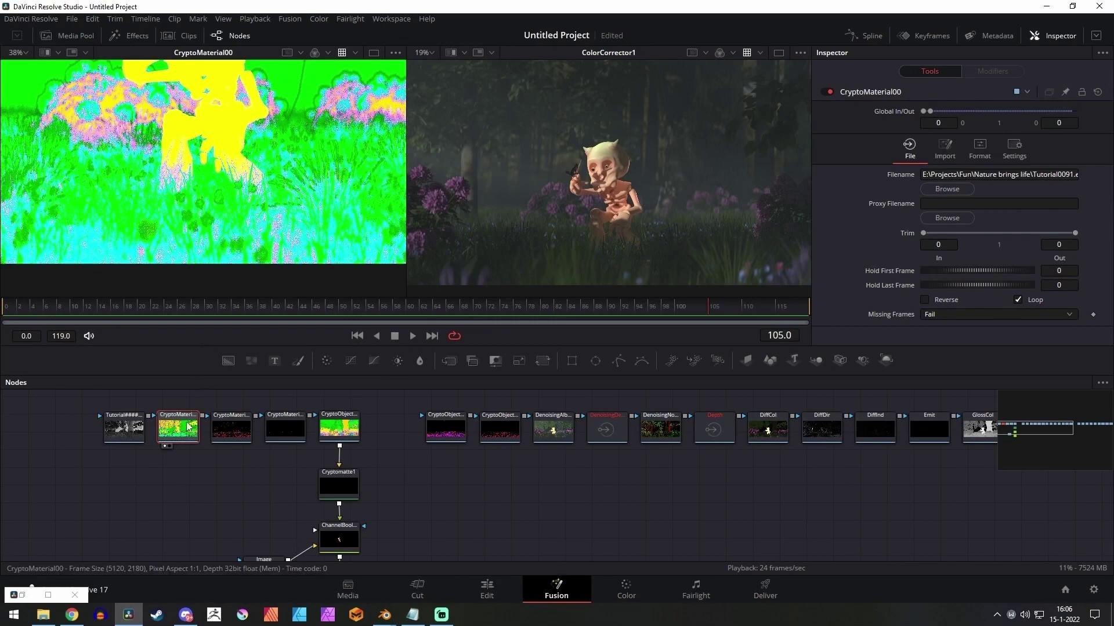
pyautogui.moveTo(172, 429); pyautogui.dragTo(166, 436)
pyautogui.moveTo(66, 216); pyautogui.dragTo(197, 173)
pyautogui.click(354, 418)
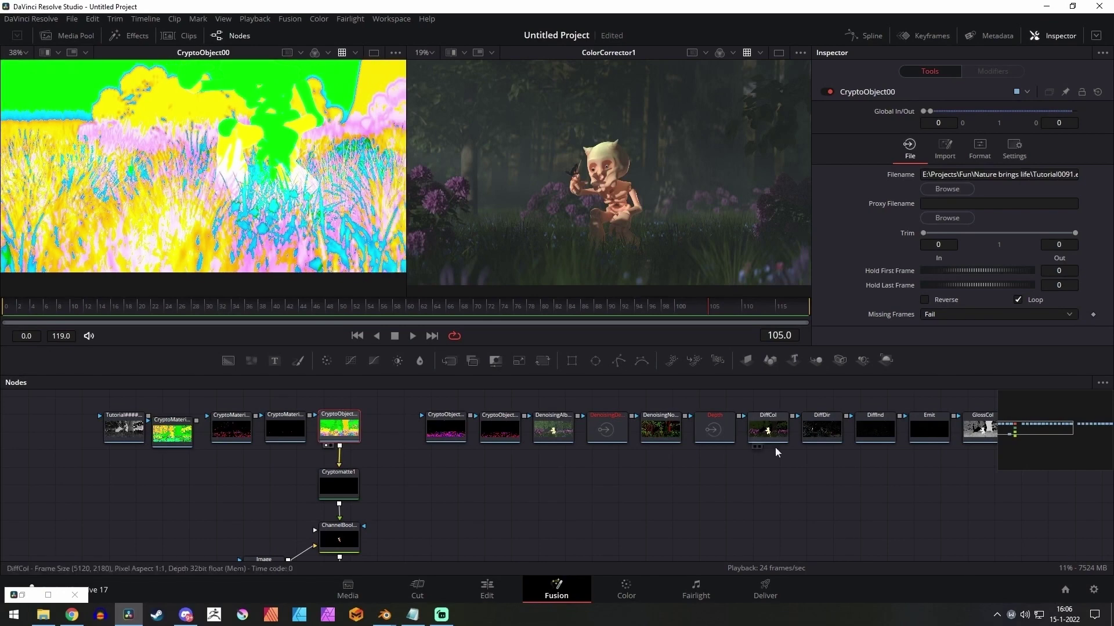
# Find the CryptoAsset00 pass at the far end of the node row and display it in the first viewer
pyautogui.moveTo(775, 449); pyautogui.dragTo(294, 453)
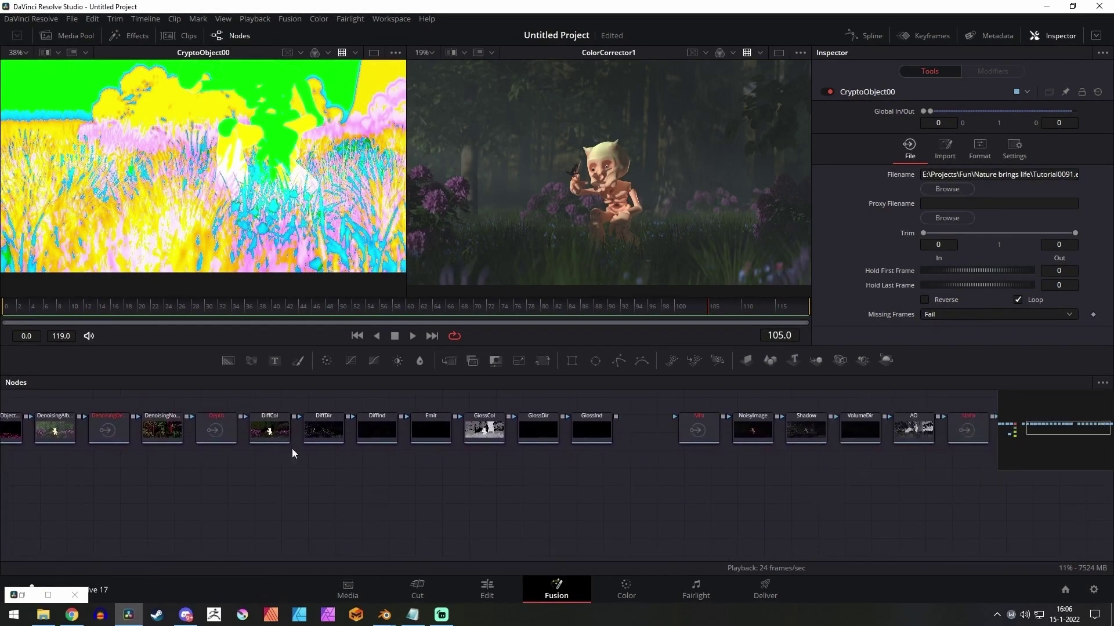
pyautogui.moveTo(696, 467); pyautogui.dragTo(377, 465)
pyautogui.click(725, 447)
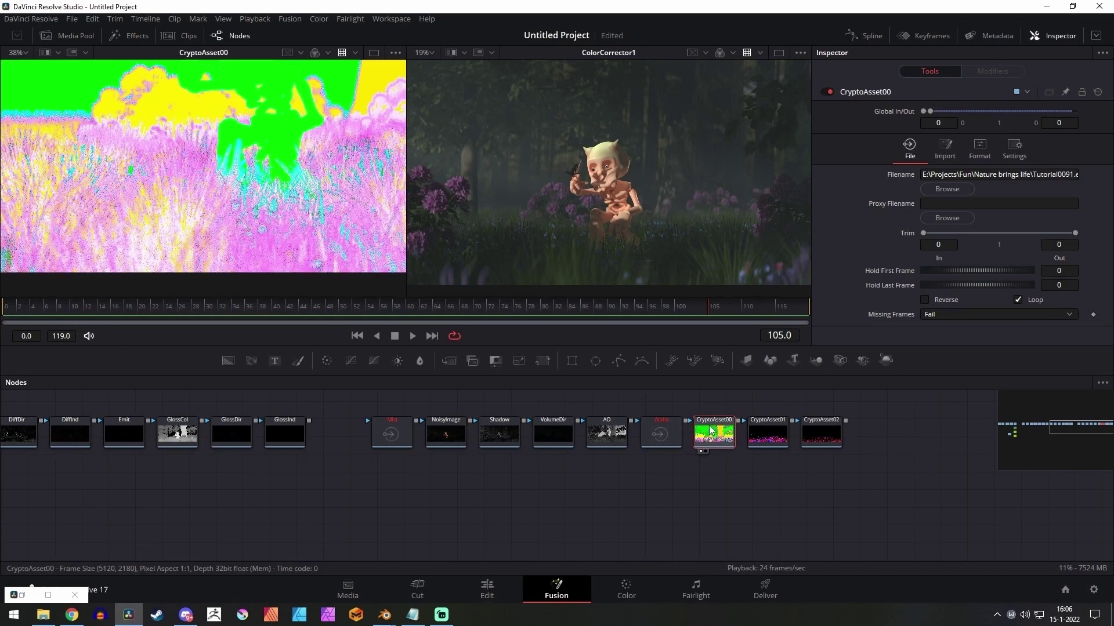
# Examine the grass, bushes, character and tree in the CryptoAsset00 pass
pyautogui.moveTo(367, 485); pyautogui.dragTo(450, 477)
pyautogui.moveTo(381, 470)
pyautogui.mouseDown()
pyautogui.moveTo(624, 462)
pyautogui.moveTo(668, 477)
pyautogui.moveTo(383, 459)
pyautogui.mouseUp()
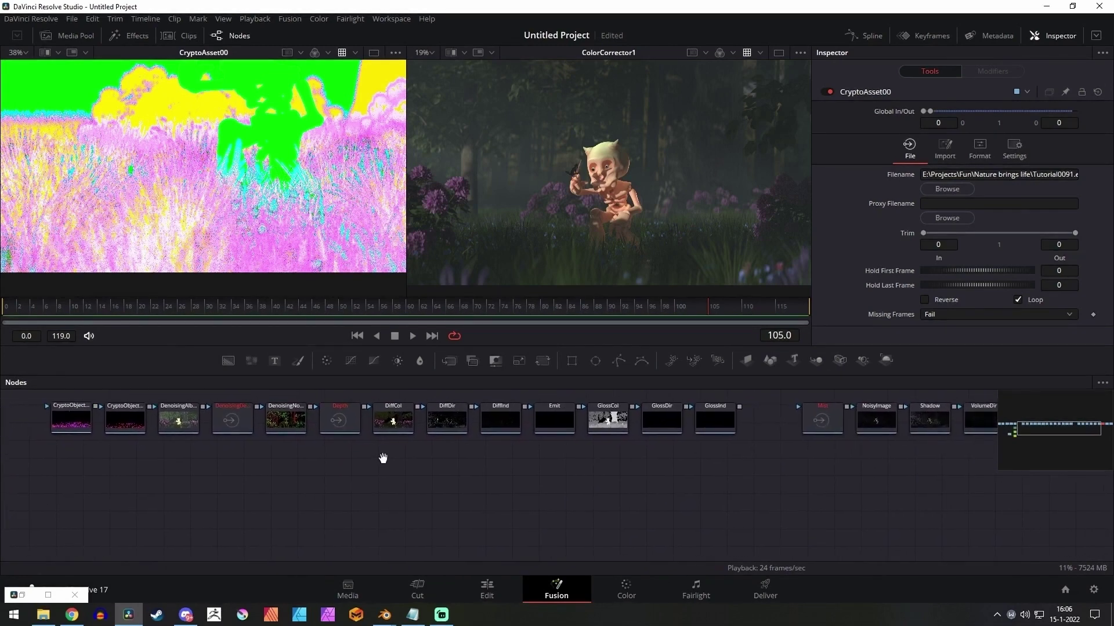
pyautogui.moveTo(551, 457); pyautogui.dragTo(366, 478)
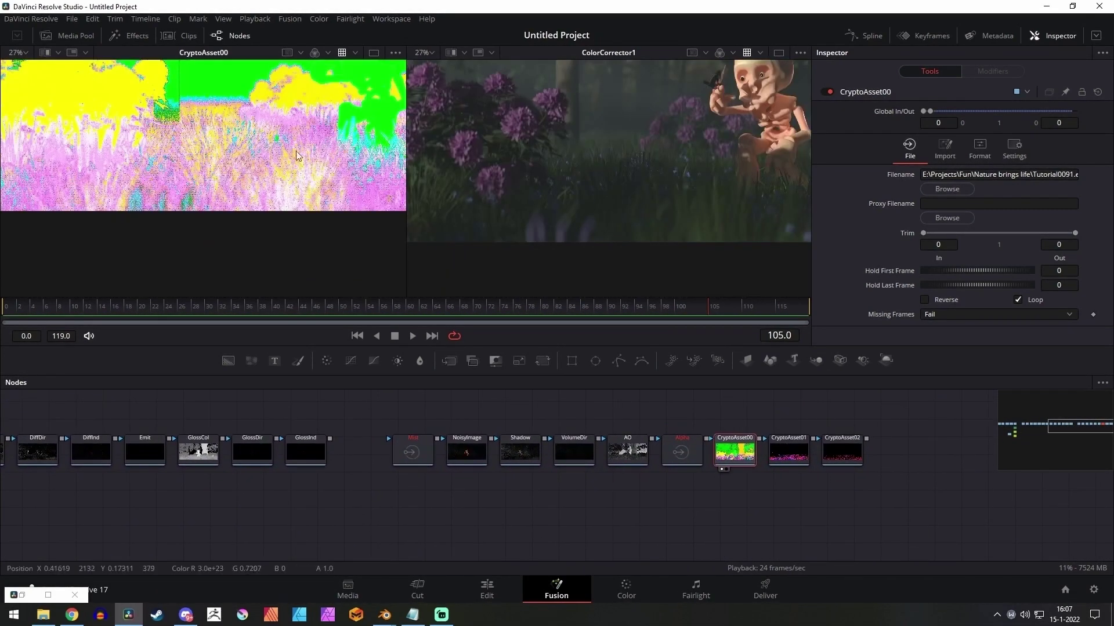
pyautogui.moveTo(191, 159); pyautogui.dragTo(183, 222)
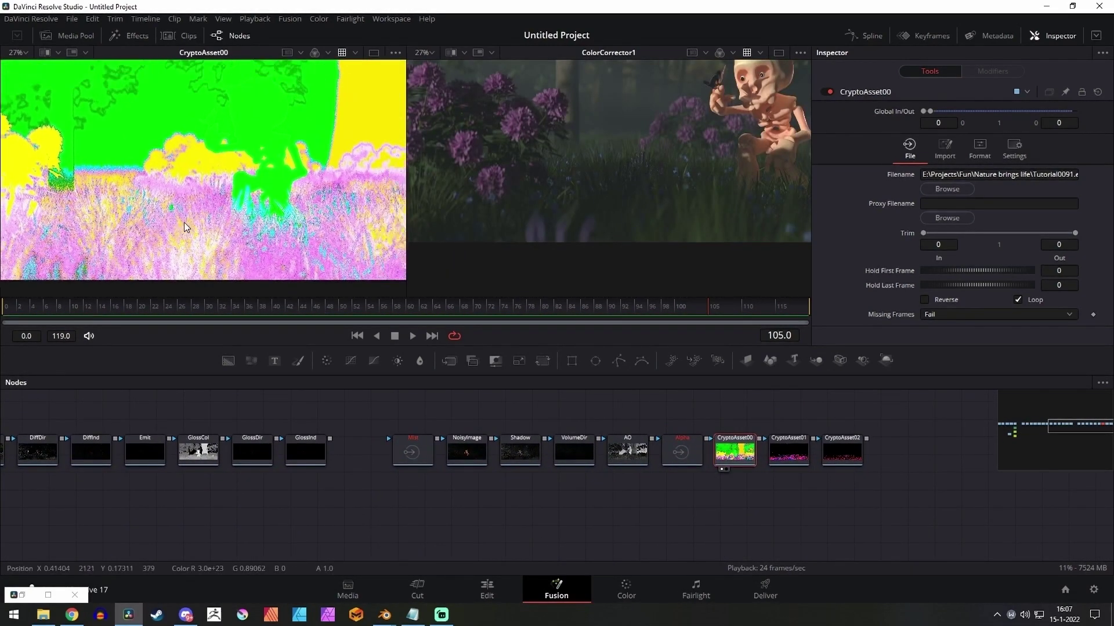
pyautogui.scroll(-1, 185, 223)
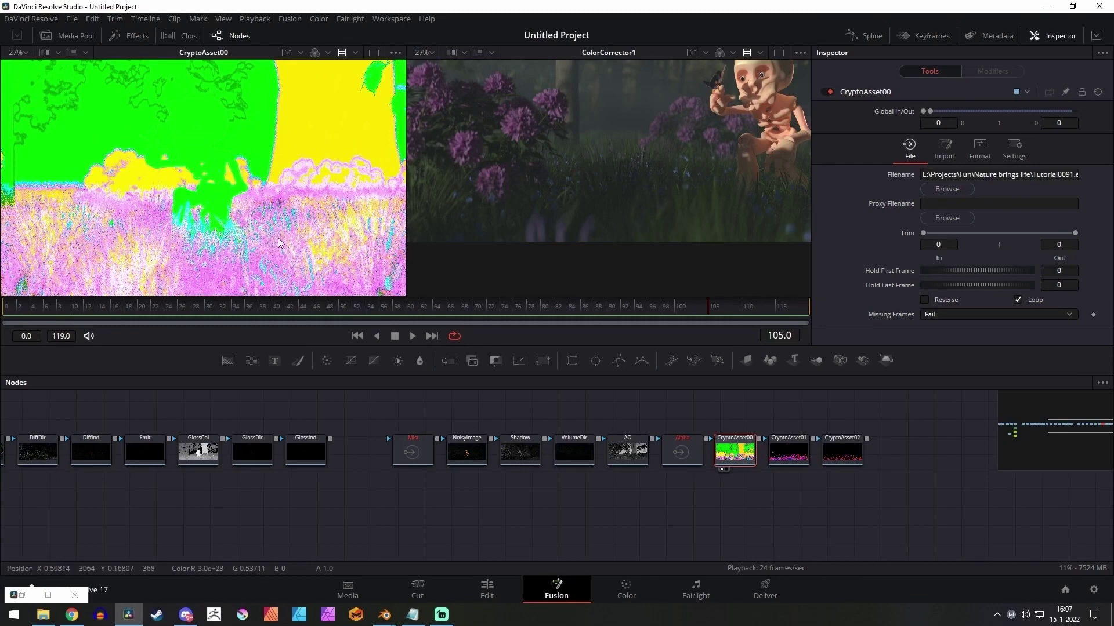
pyautogui.moveTo(311, 248); pyautogui.dragTo(239, 225)
pyautogui.moveTo(314, 231); pyautogui.dragTo(281, 229)
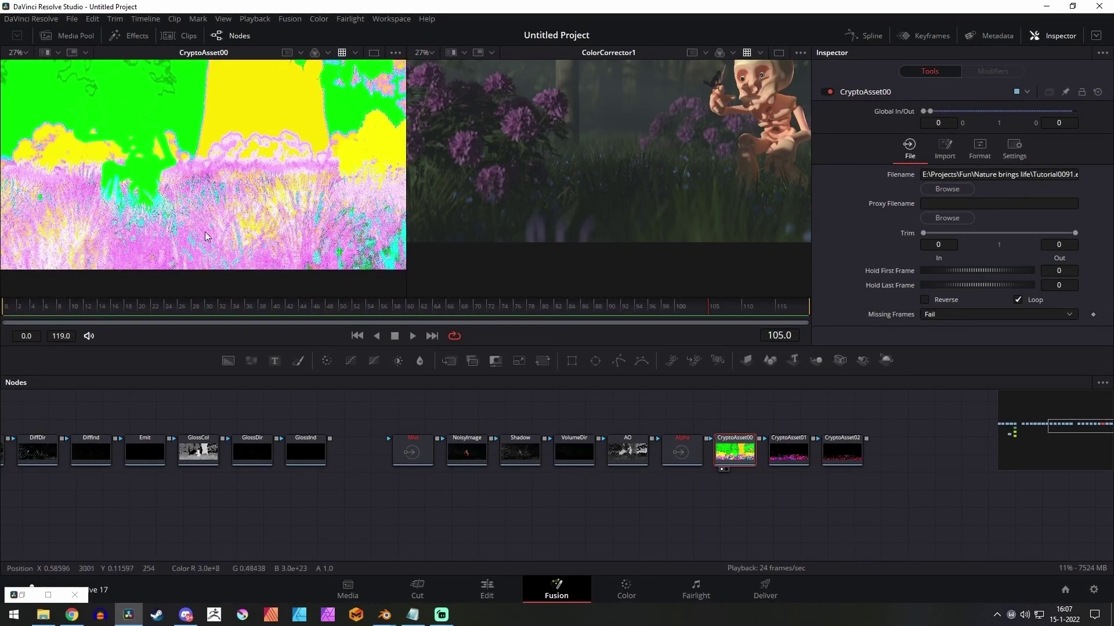
pyautogui.moveTo(65, 206); pyautogui.dragTo(133, 220)
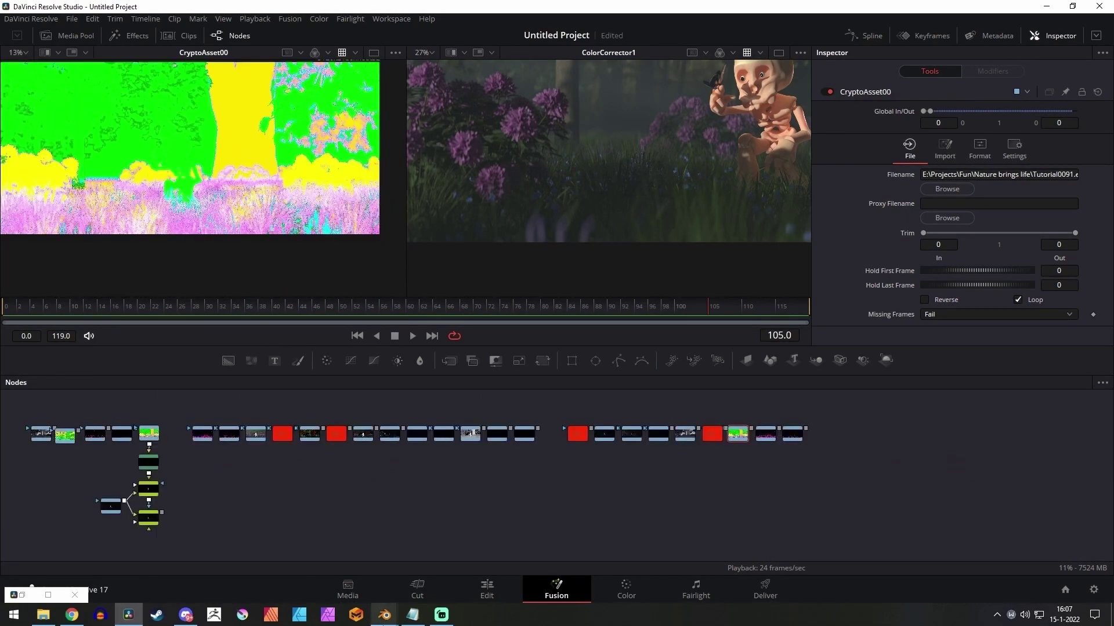
# Switch to Blender's Compositing workspace and move the EXR MultiLayer output node farther from the Render Layers node
pyautogui.moveTo(384, 614)
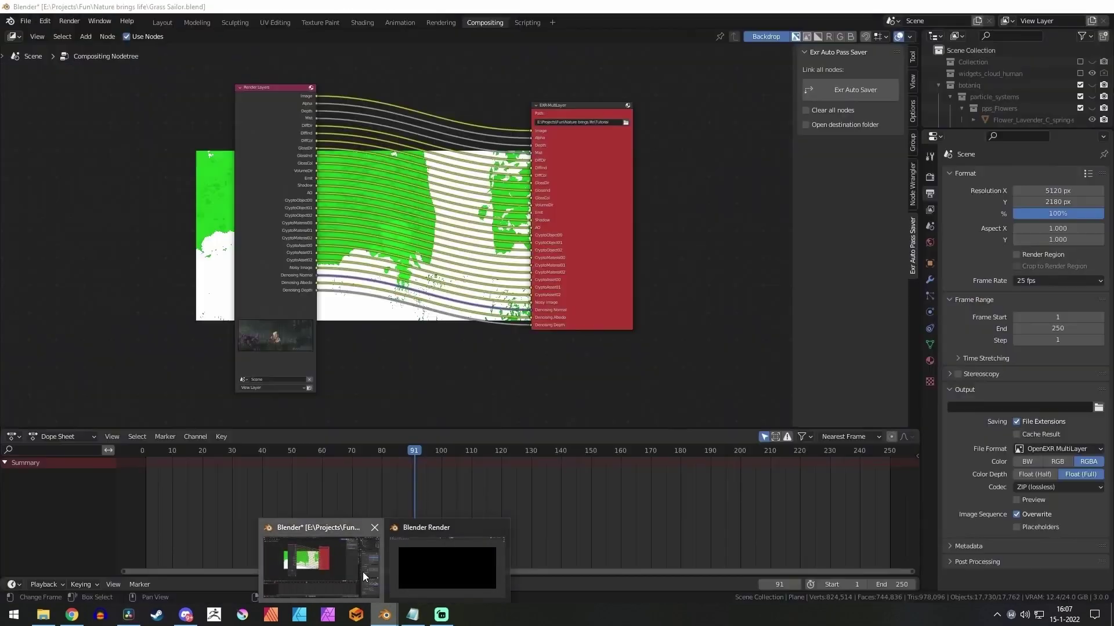
pyautogui.click(363, 572)
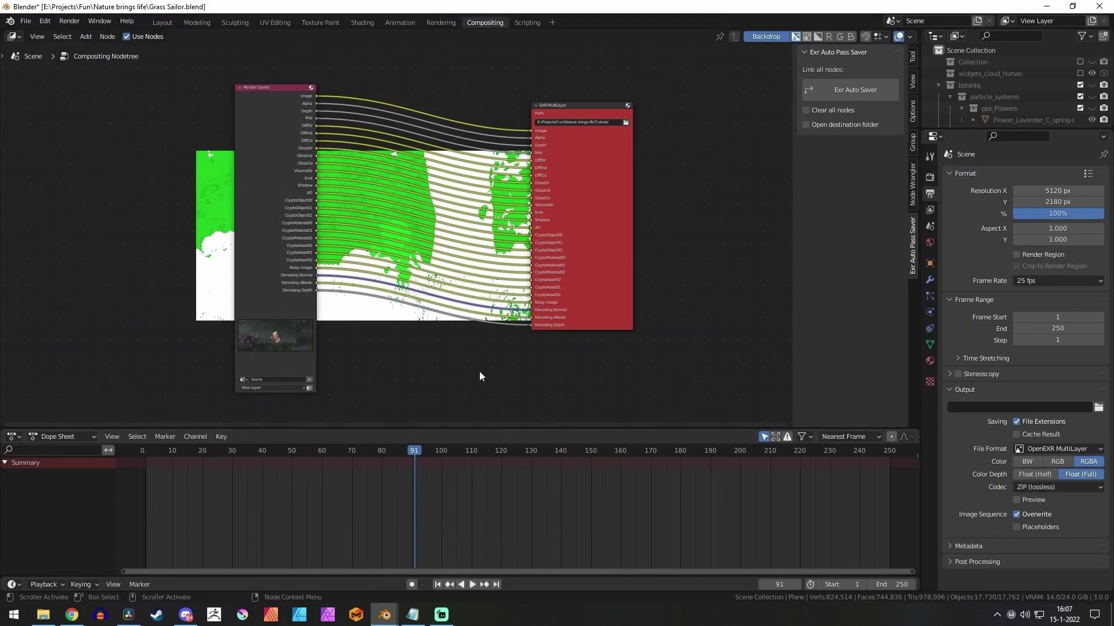
pyautogui.click(262, 102)
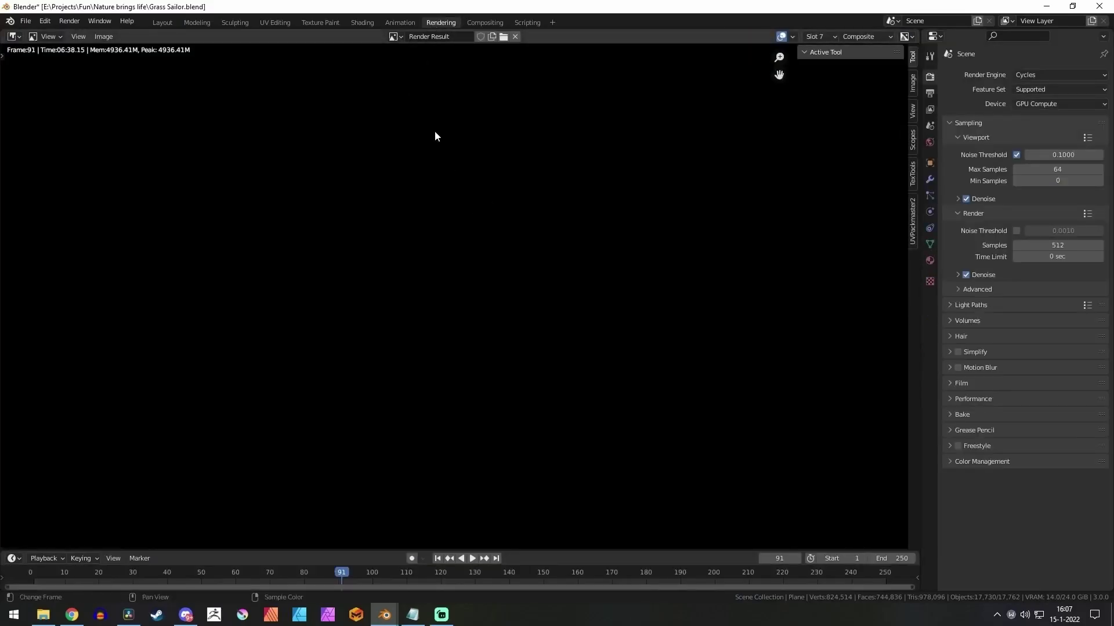
pyautogui.hotkey('ctrl', 'pagedown')
pyautogui.moveTo(570, 129); pyautogui.dragTo(636, 117)
pyautogui.moveTo(722, 236); pyautogui.dragTo(739, 221)
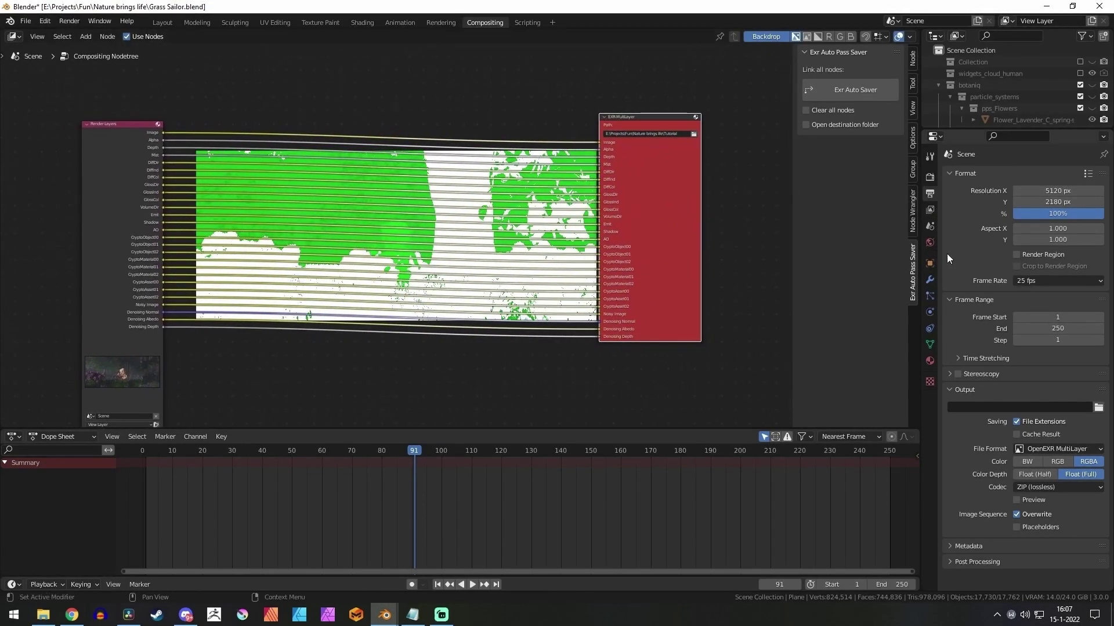
# Open the View Layer pass settings and examine the enabled passes and the Cryptomatte options
pyautogui.click(930, 176)
pyautogui.click(930, 210)
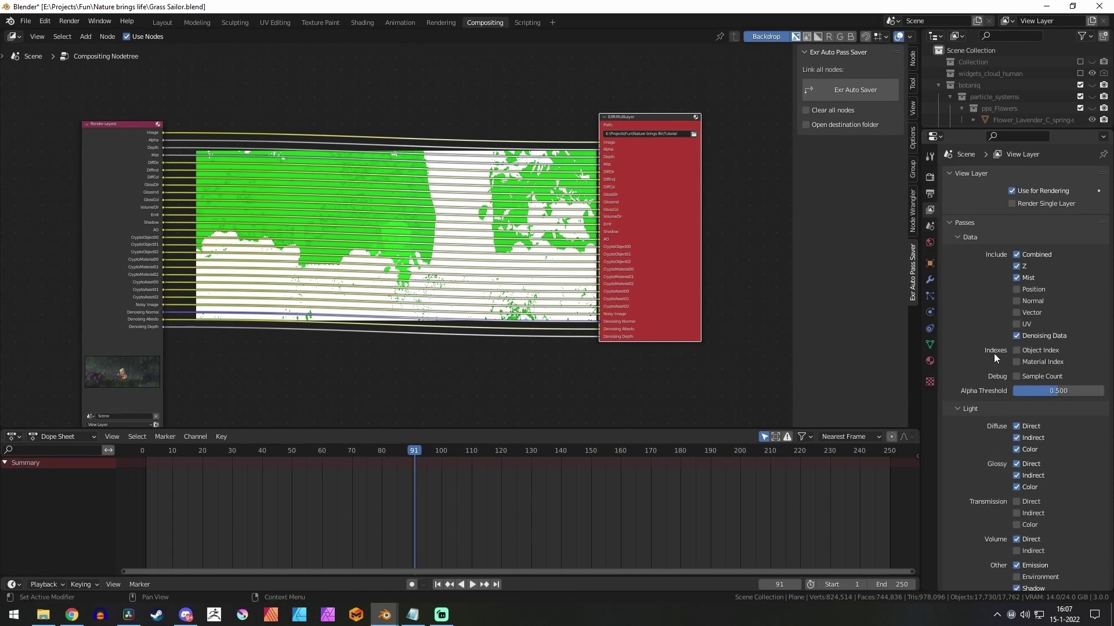
pyautogui.scroll(-8, 984, 399)
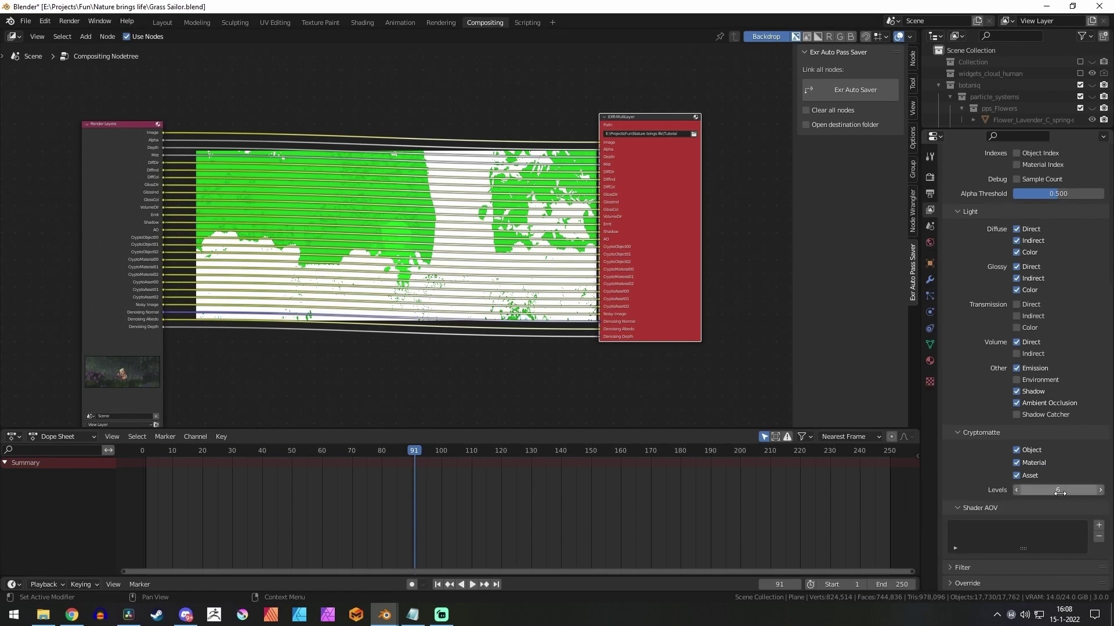
# Examine the Cryptomatte object, material and asset outputs of the Render Layers node and their links to the EXR MultiLayer node
pyautogui.moveTo(340, 324)
pyautogui.mouseDown()
pyautogui.moveTo(384, 318)
pyautogui.moveTo(346, 331)
pyautogui.moveTo(361, 323)
pyautogui.mouseUp()
pyautogui.scroll(5, 243, 293)
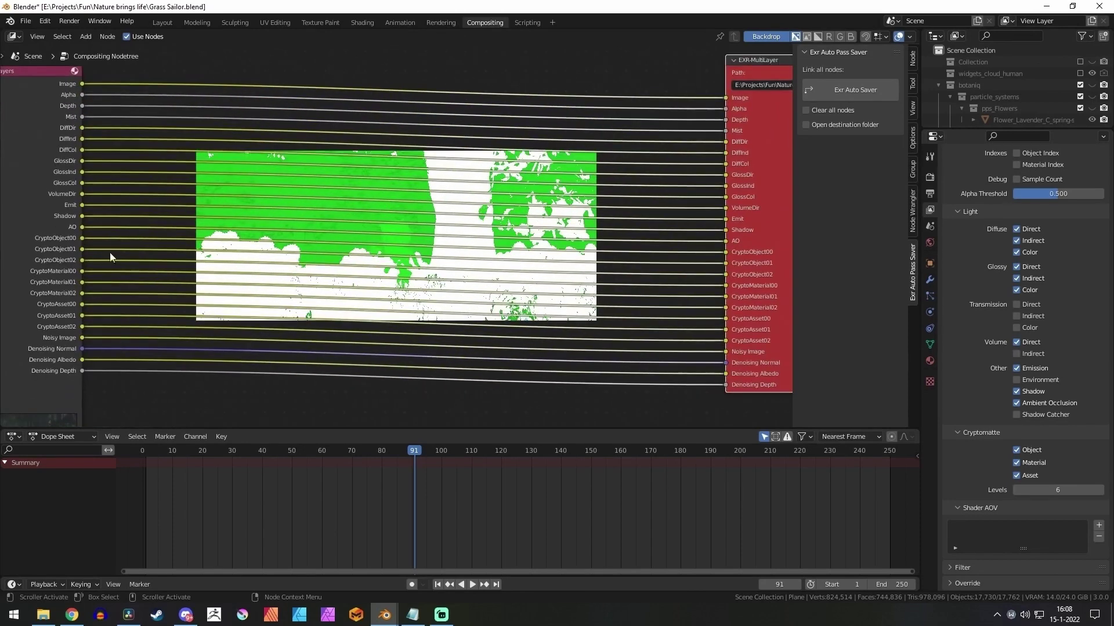
pyautogui.moveTo(87, 250); pyautogui.dragTo(152, 241)
pyautogui.scroll(4, 174, 239)
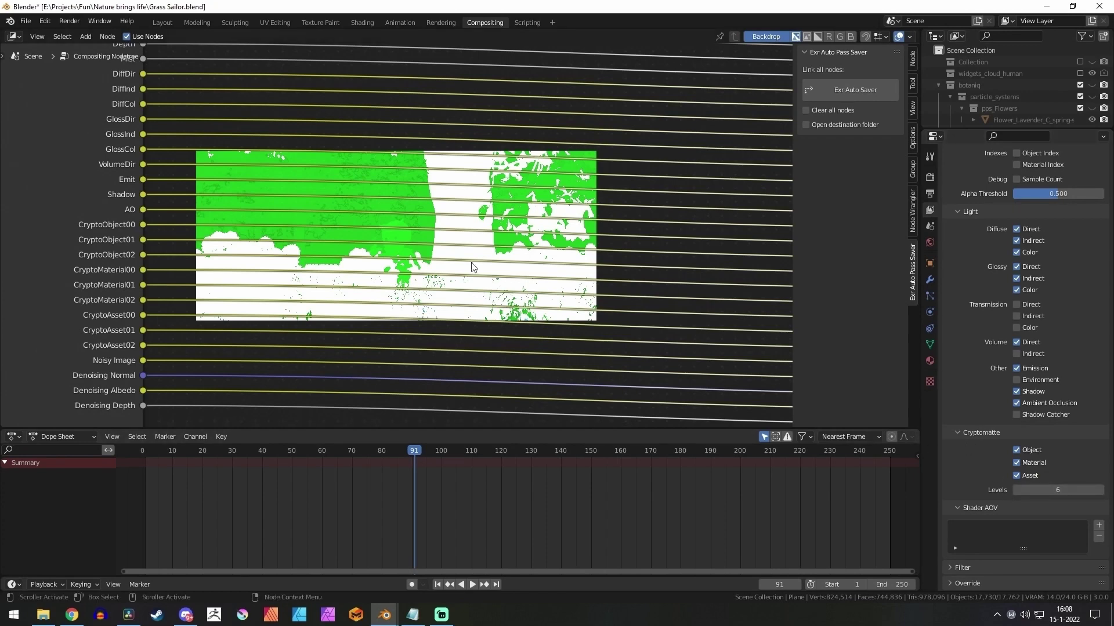
pyautogui.scroll(-1, 339, 242)
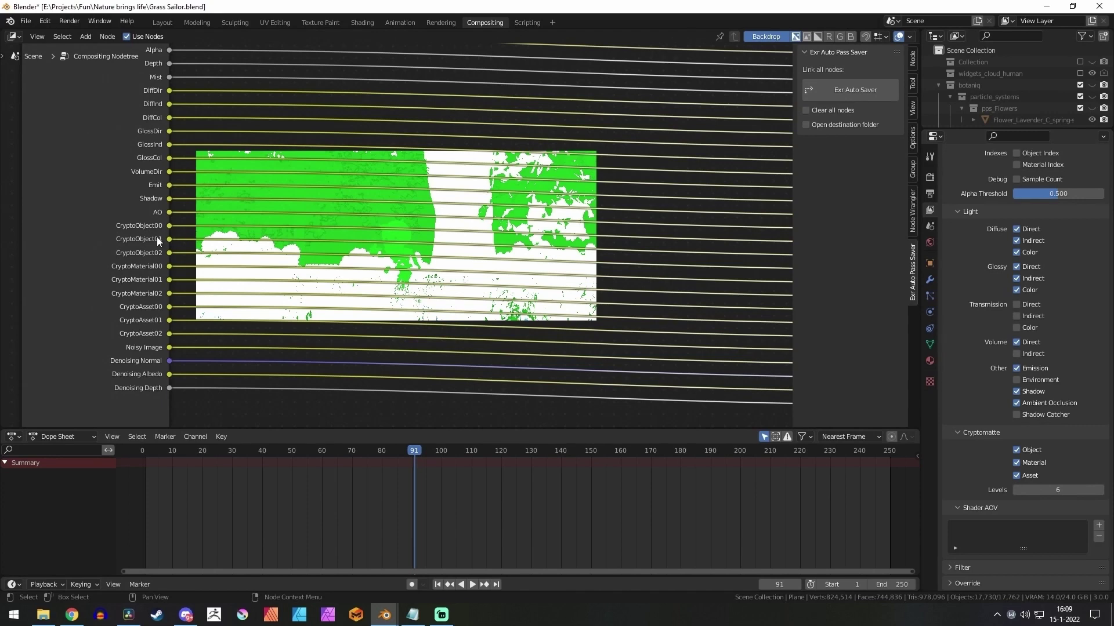
pyautogui.scroll(-3, 174, 251)
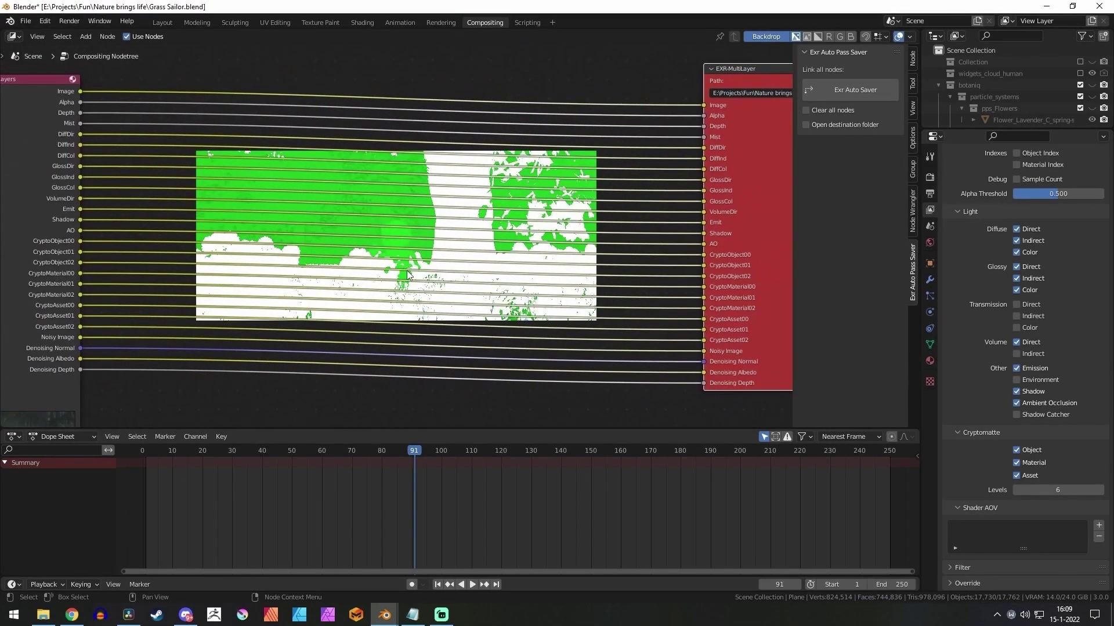
pyautogui.moveTo(64, 282); pyautogui.dragTo(126, 282)
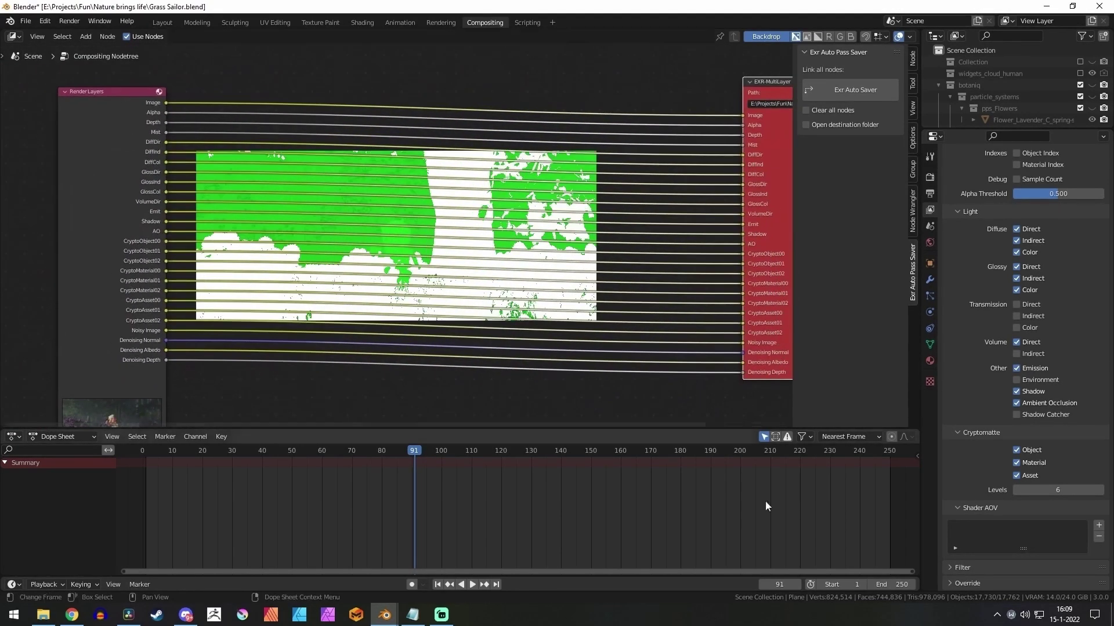
pyautogui.moveTo(622, 277); pyautogui.dragTo(521, 263)
pyautogui.scroll(-2, 521, 263)
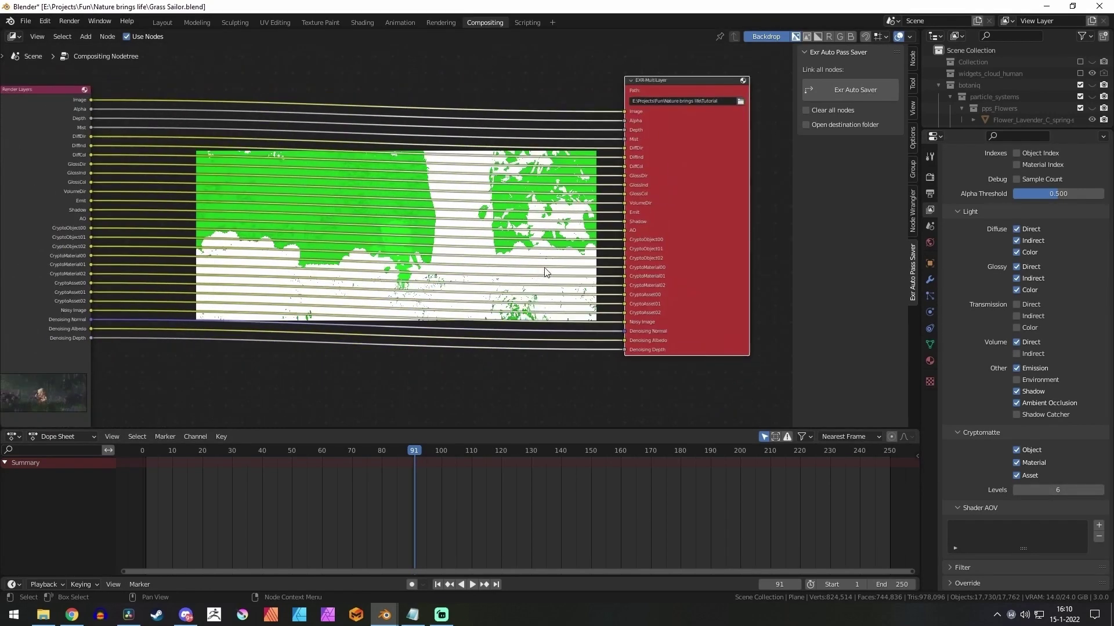
# Remove the EXR MultiLayer output node so that only the Render Layers node remains in the compositor
pyautogui.moveTo(657, 94); pyautogui.dragTo(698, 88)
pyautogui.moveTo(64, 101); pyautogui.dragTo(129, 118)
pyautogui.moveTo(670, 92); pyautogui.dragTo(654, 95)
pyautogui.moveTo(649, 105); pyautogui.dragTo(596, 95)
pyautogui.moveTo(153, 114)
pyautogui.mouseDown()
pyautogui.moveTo(147, 126)
pyautogui.moveTo(116, 110)
pyautogui.moveTo(152, 75)
pyautogui.moveTo(152, 109)
pyautogui.moveTo(139, 121)
pyautogui.mouseUp()
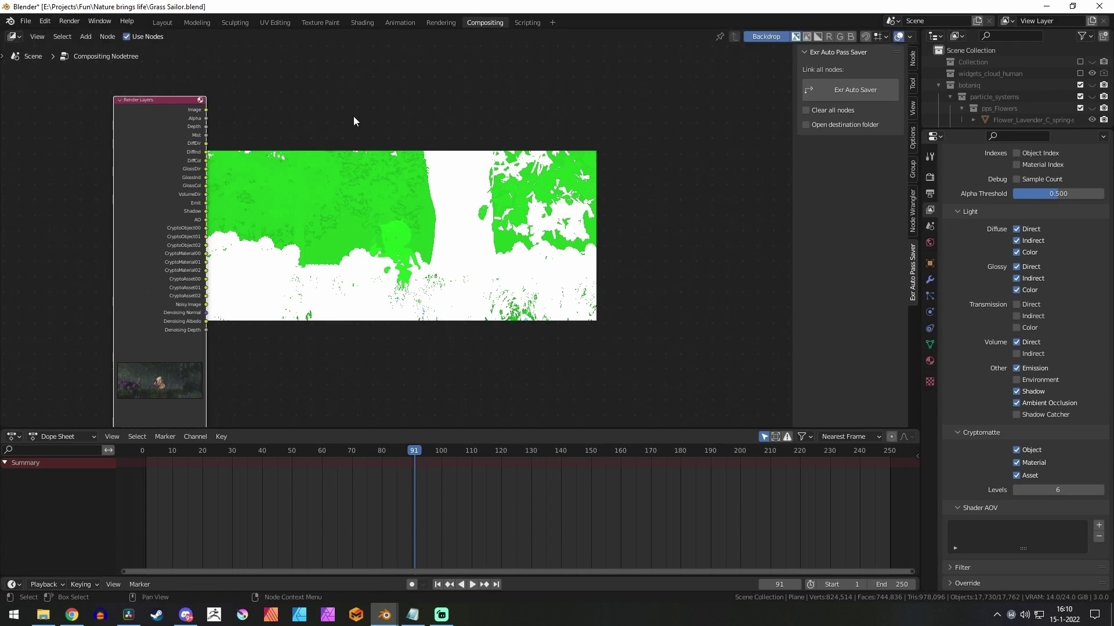
# Add a Composite node and link the Render Layers Image output to its Image input
pyautogui.hotkey('shift', 'a')
pyautogui.click(437, 116)
pyautogui.click(480, 110)
pyautogui.moveTo(203, 114); pyautogui.dragTo(486, 131)
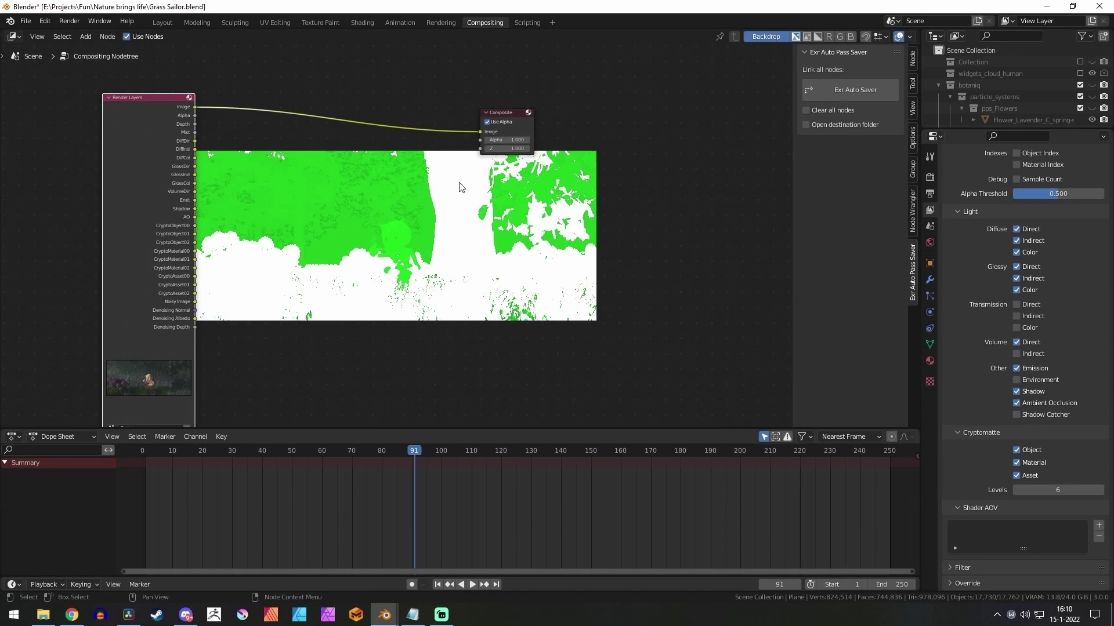
# Add a File Output node beneath the Composite node
pyautogui.moveTo(149, 99); pyautogui.dragTo(130, 120)
pyautogui.hotkey('shift', 'a')
pyautogui.click(349, 175)
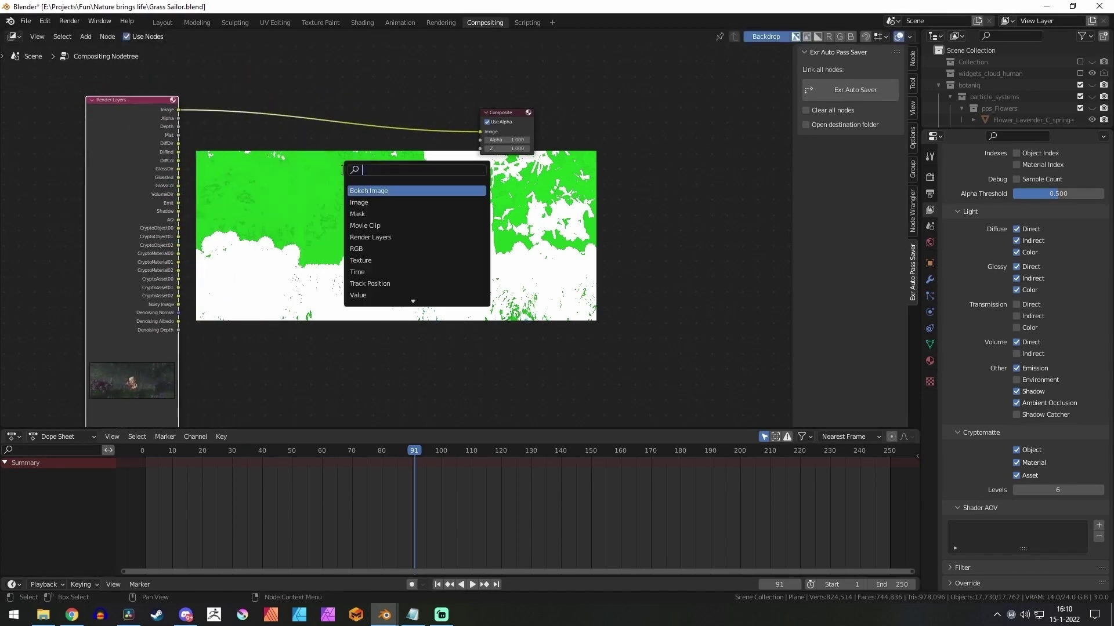
pyautogui.write('fi')
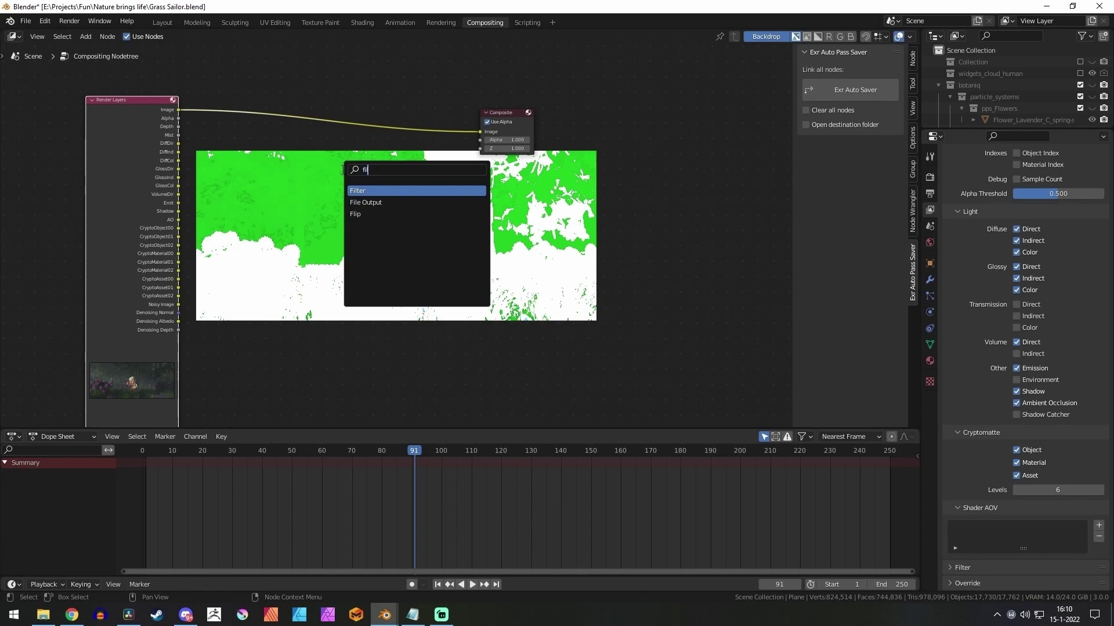
pyautogui.press('Down')
pyautogui.press('Return')
pyautogui.click(469, 197)
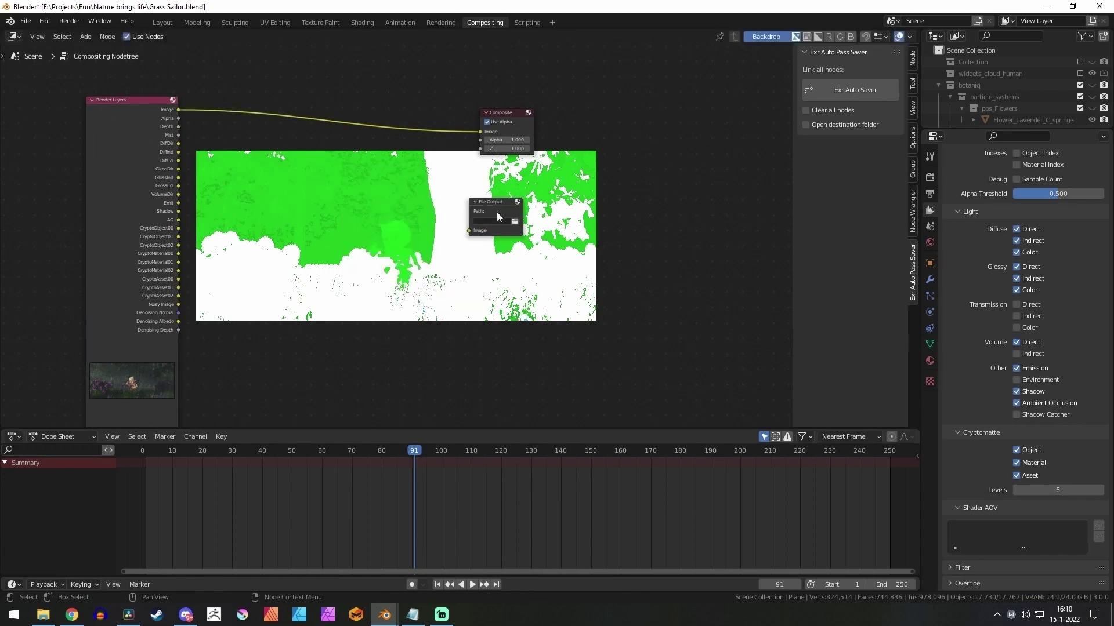
# Link the Render Layers Image output to the File Output node and give that node an additional input
pyautogui.moveTo(510, 207); pyautogui.dragTo(447, 185)
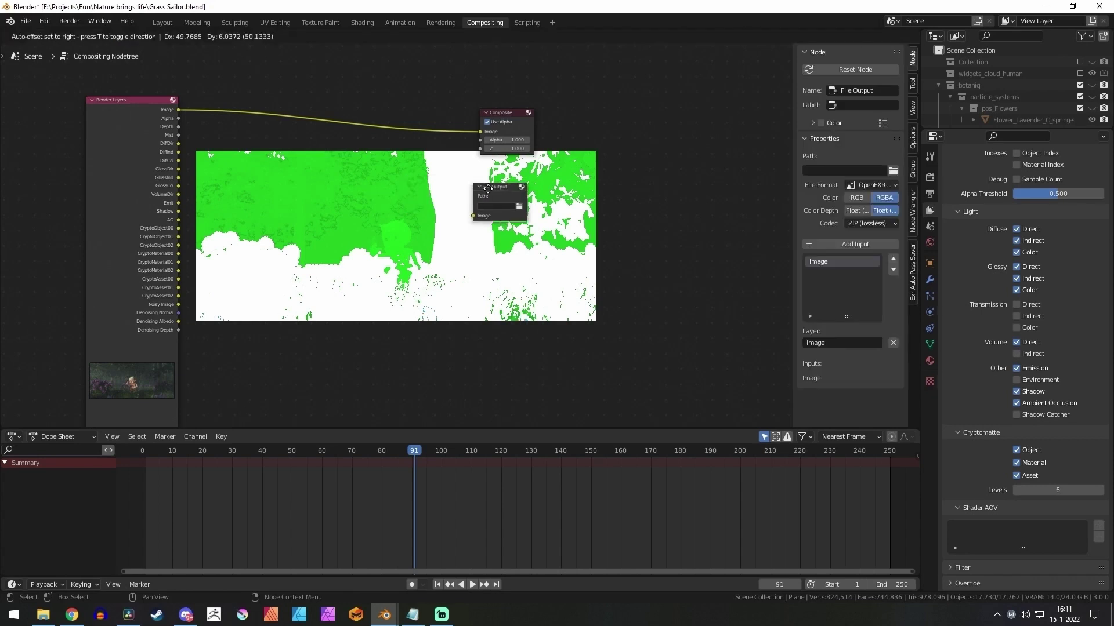
pyautogui.moveTo(503, 190); pyautogui.dragTo(507, 188)
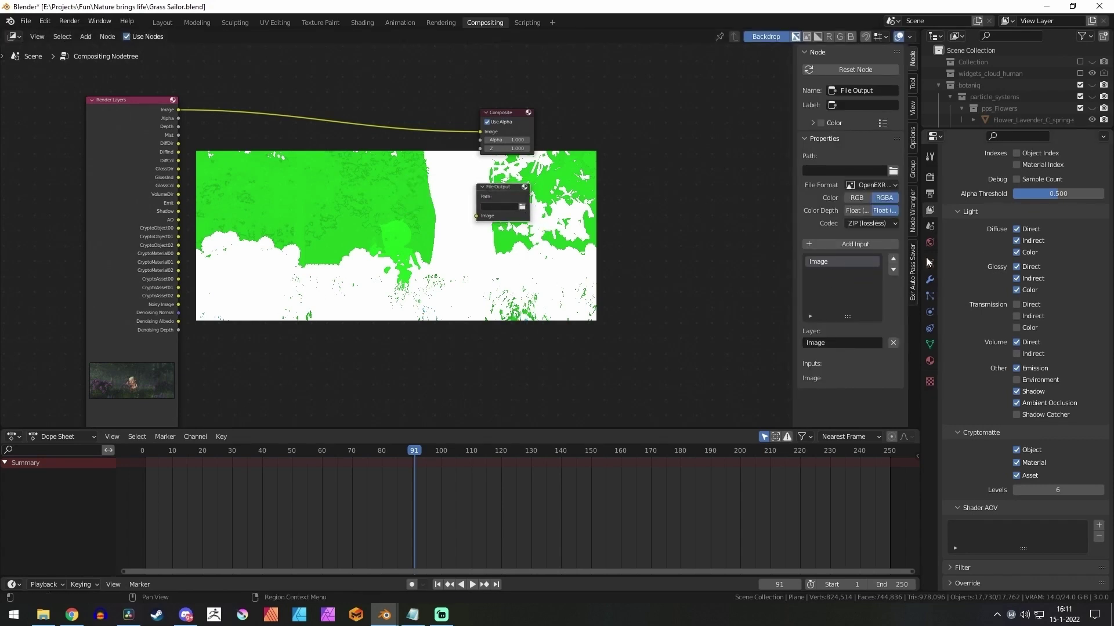
pyautogui.moveTo(178, 110); pyautogui.dragTo(477, 216)
pyautogui.click(875, 245)
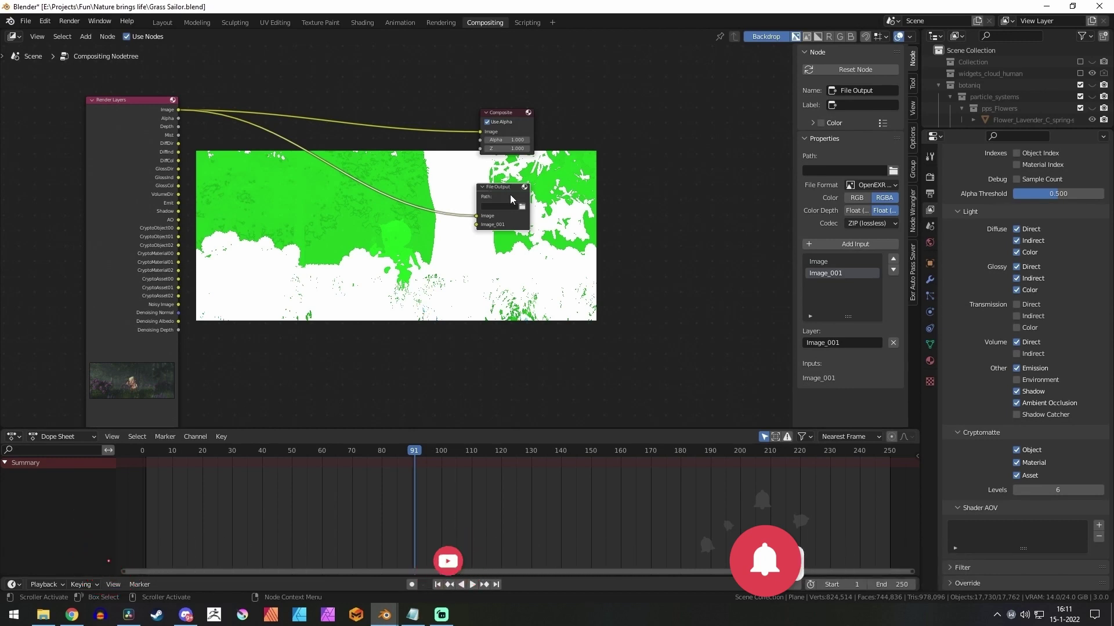
# Delete the File Output and Composite nodes, leaving only the Render Layers node
pyautogui.press('x')
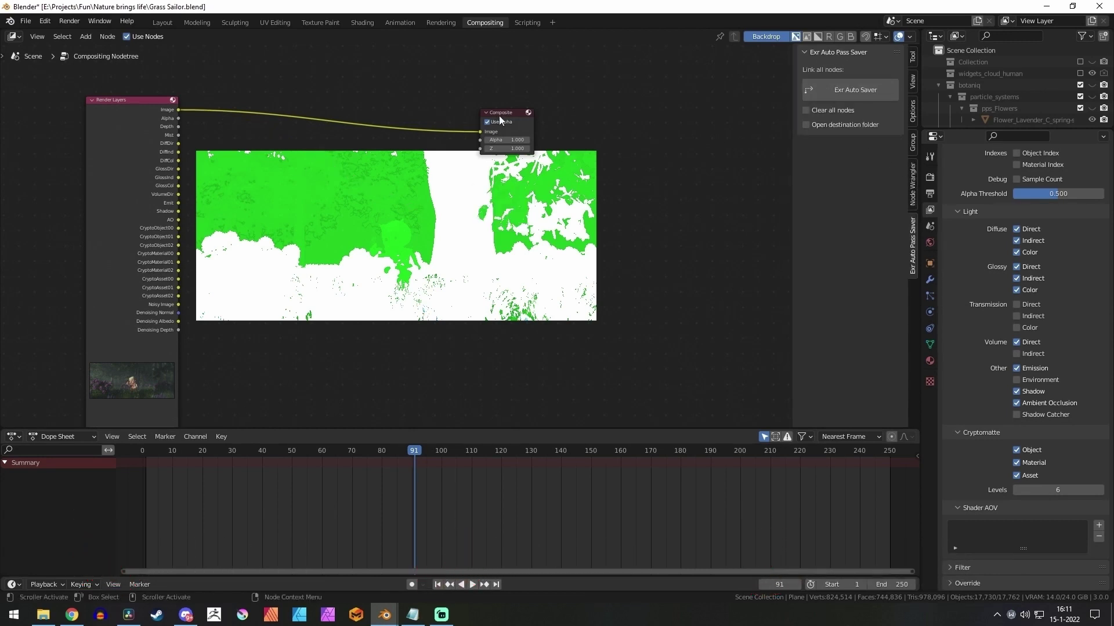
pyautogui.press('x')
pyautogui.moveTo(120, 112); pyautogui.dragTo(154, 121)
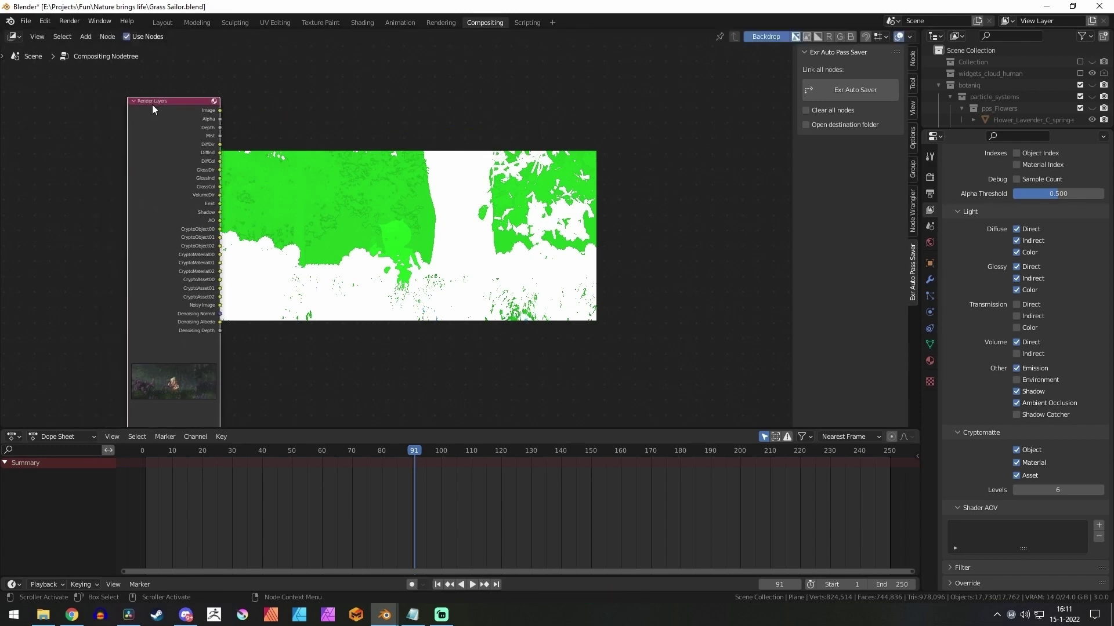
# Generate a fully linked EXR MultiLayer output with Exr Auto Saver and delete the old unlinked Render Layers node
pyautogui.click(867, 93)
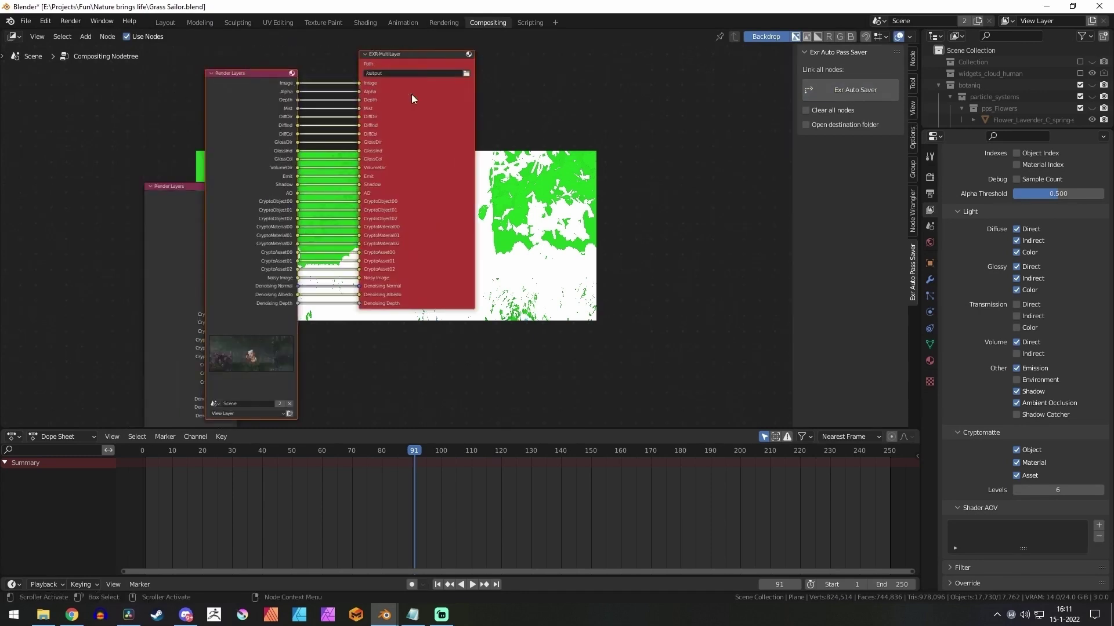
pyautogui.moveTo(412, 99); pyautogui.dragTo(612, 155)
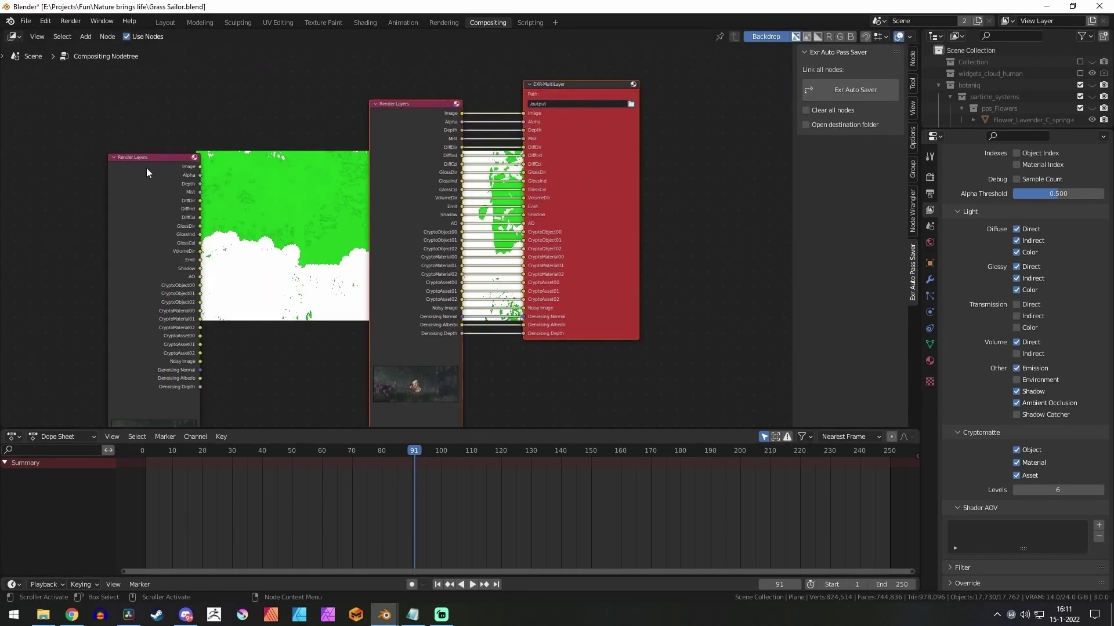
pyautogui.click(146, 169)
pyautogui.press('x')
# Spread the new Render Layers and EXR MultiLayer nodes far apart so the links between them are readable
pyautogui.moveTo(411, 105); pyautogui.dragTo(122, 115)
pyautogui.moveTo(582, 86); pyautogui.dragTo(665, 111)
pyautogui.moveTo(682, 275)
pyautogui.mouseDown()
pyautogui.moveTo(652, 244)
pyautogui.moveTo(663, 248)
pyautogui.moveTo(624, 249)
pyautogui.moveTo(686, 255)
pyautogui.mouseUp()
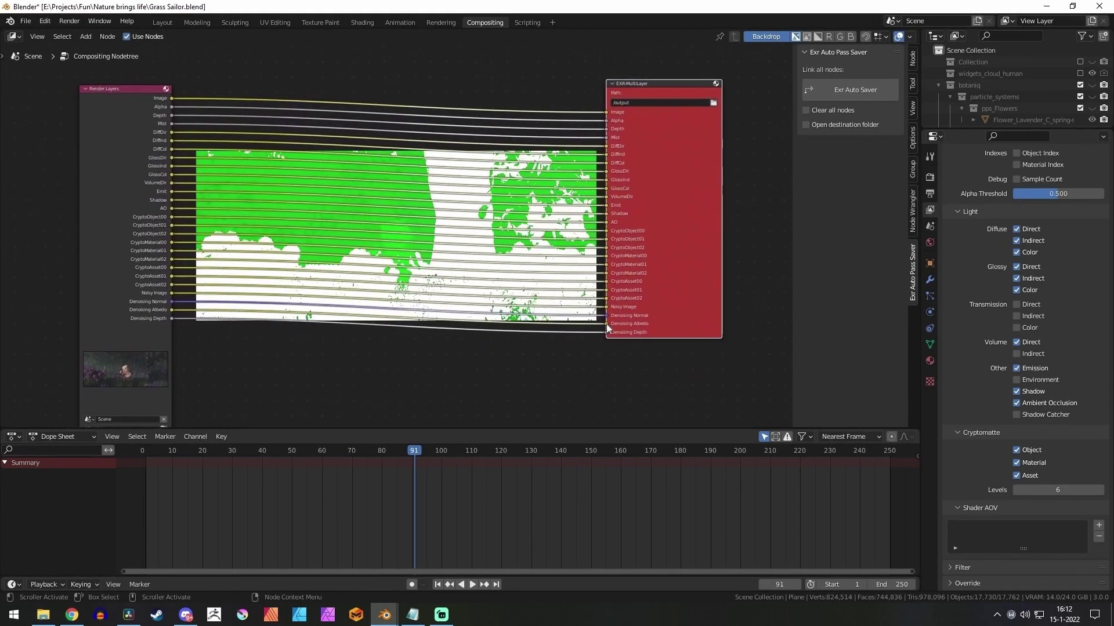
pyautogui.moveTo(656, 85); pyautogui.dragTo(685, 83)
pyautogui.moveTo(132, 88); pyautogui.dragTo(139, 104)
pyautogui.moveTo(685, 82); pyautogui.dragTo(679, 92)
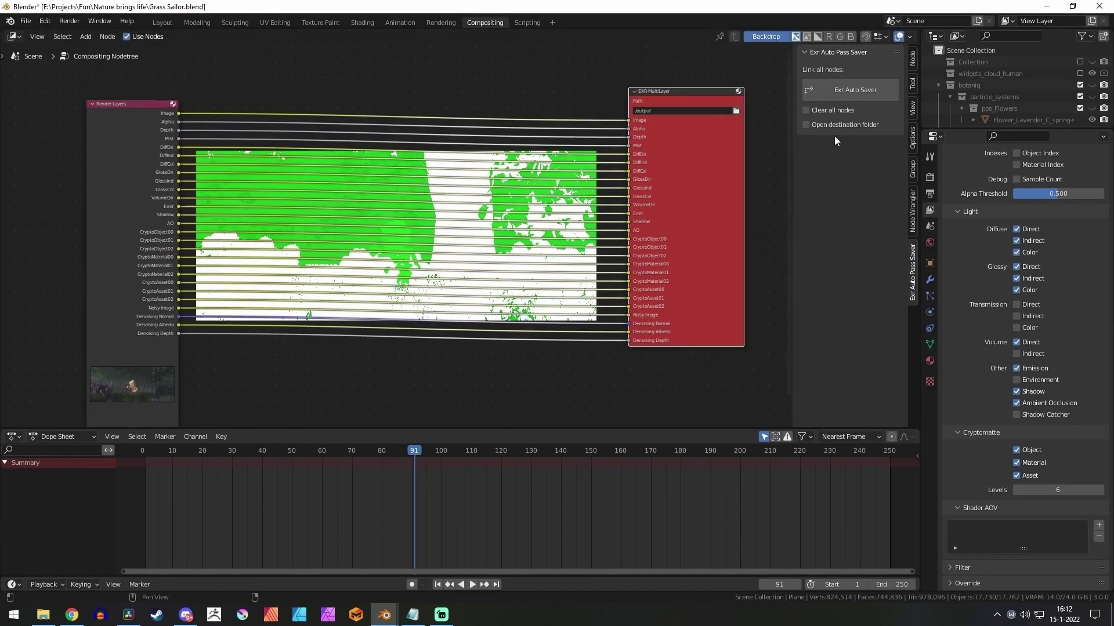
# Open the Add-ons preferences, look through the add-on installation file browser, and close both without installing anything
pyautogui.click(50, 20)
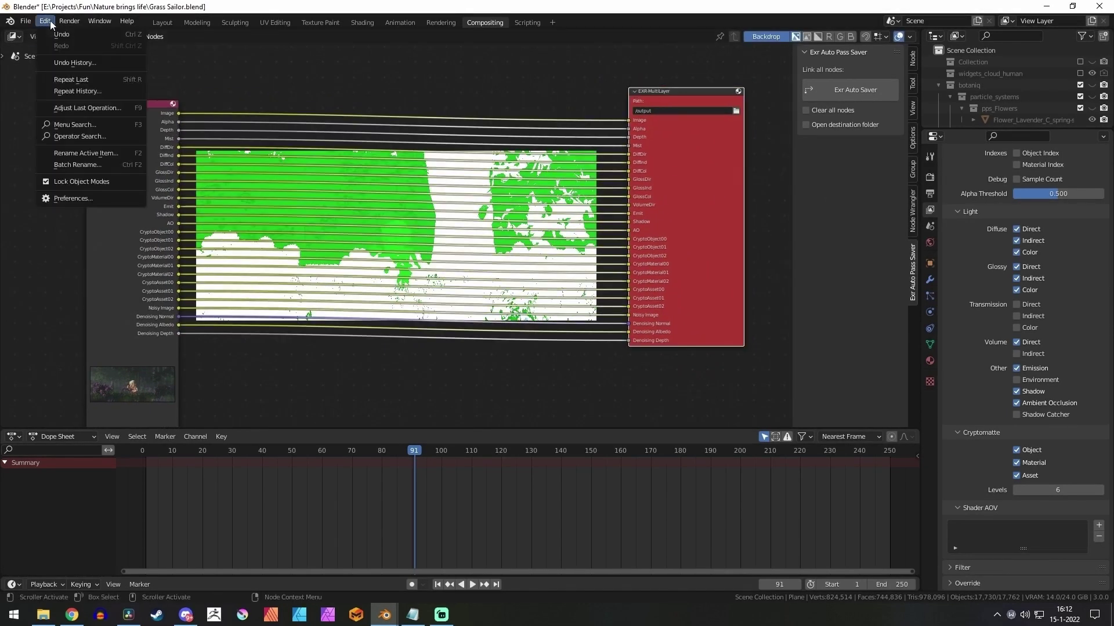
pyautogui.click(72, 197)
pyautogui.moveTo(231, 36); pyautogui.dragTo(427, 40)
pyautogui.click(257, 155)
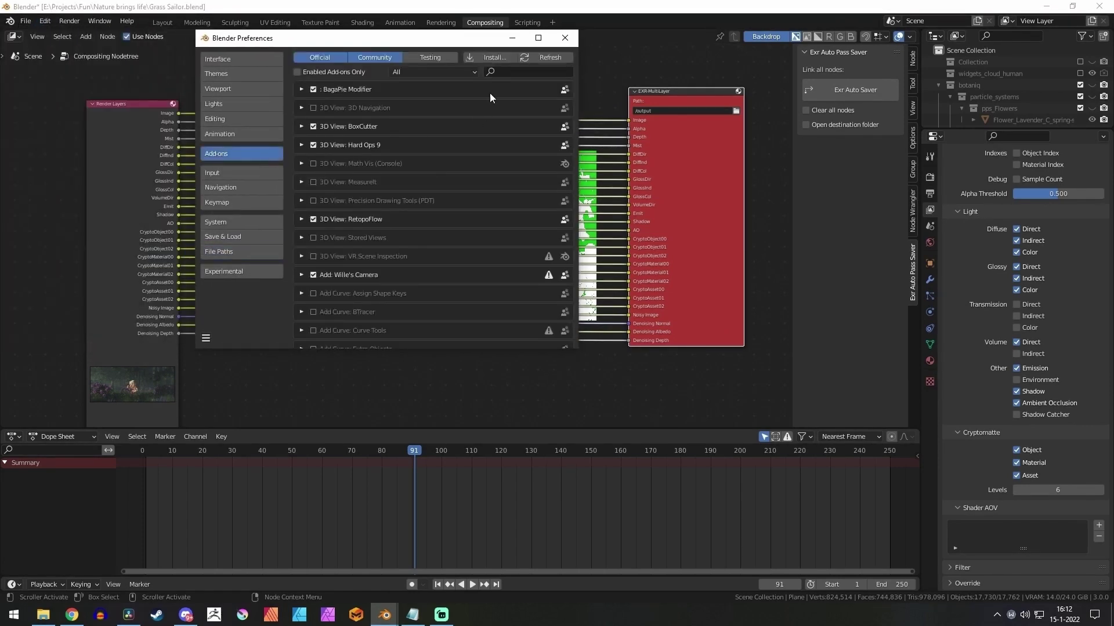
pyautogui.click(499, 55)
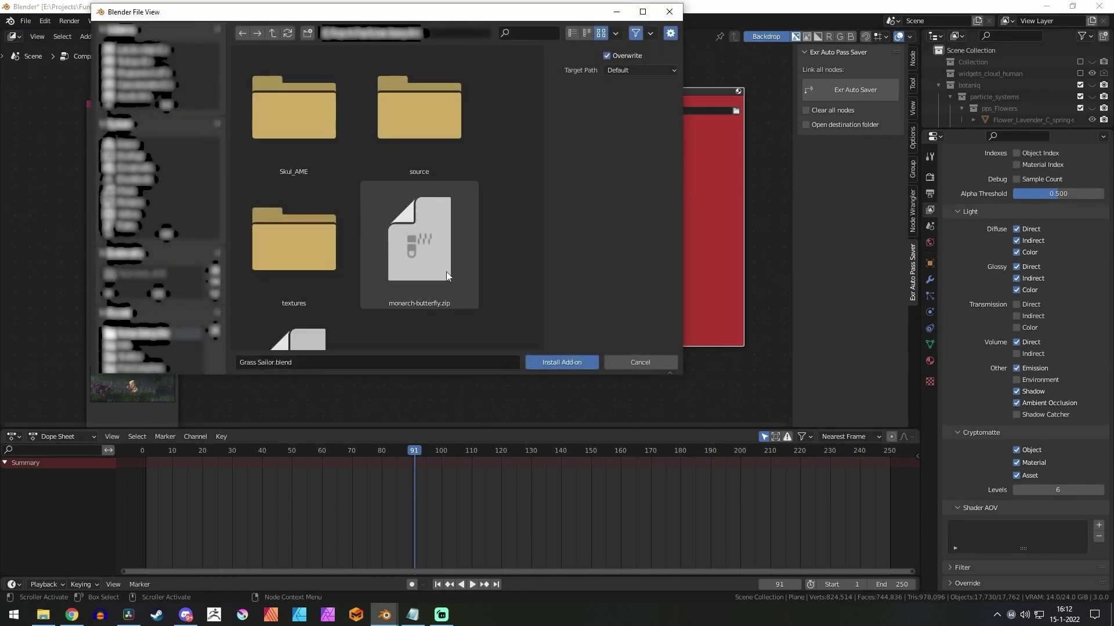
pyautogui.scroll(-1, 464, 270)
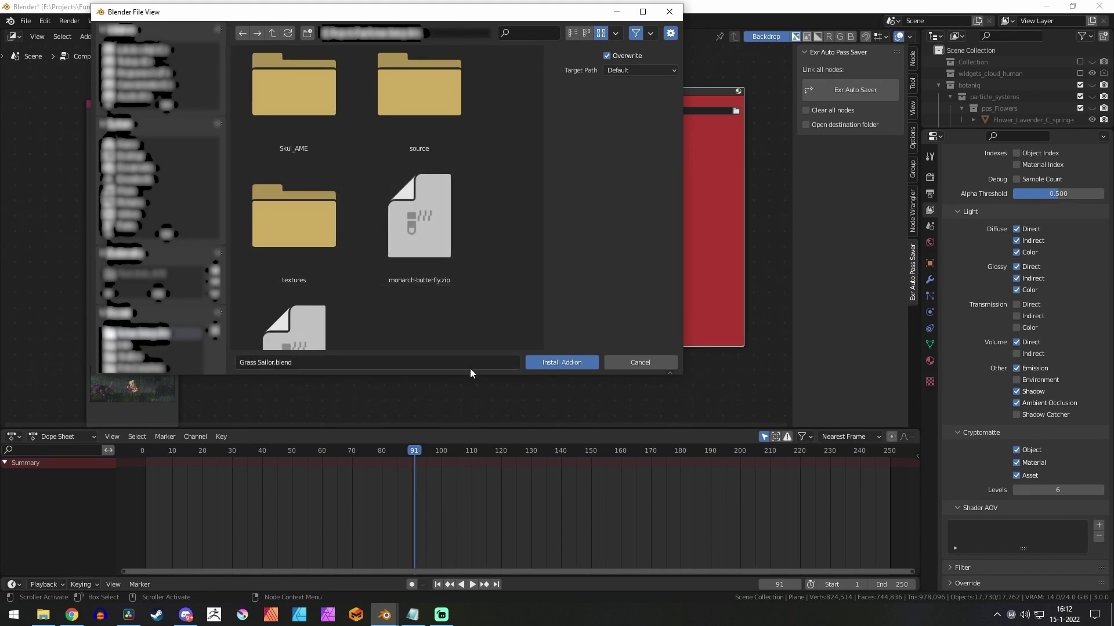
pyautogui.click(640, 363)
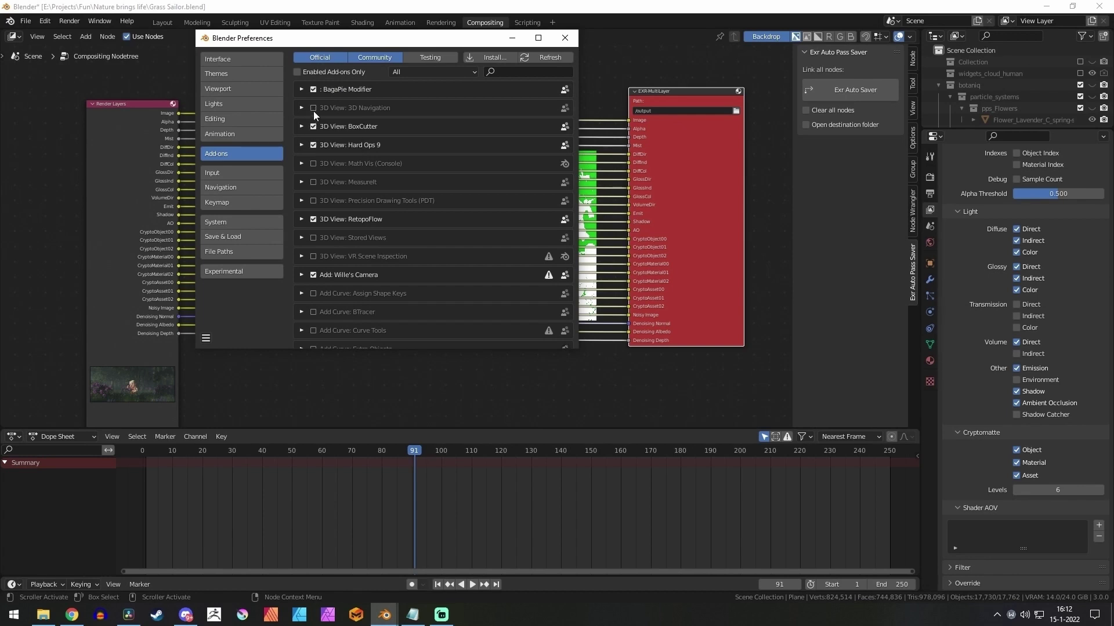
pyautogui.click(564, 38)
# Rearrange the Render Layers and EXR MultiLayer nodes, and open the EXR output path's file browser and close it without choosing a folder
pyautogui.moveTo(135, 112); pyautogui.dragTo(152, 129)
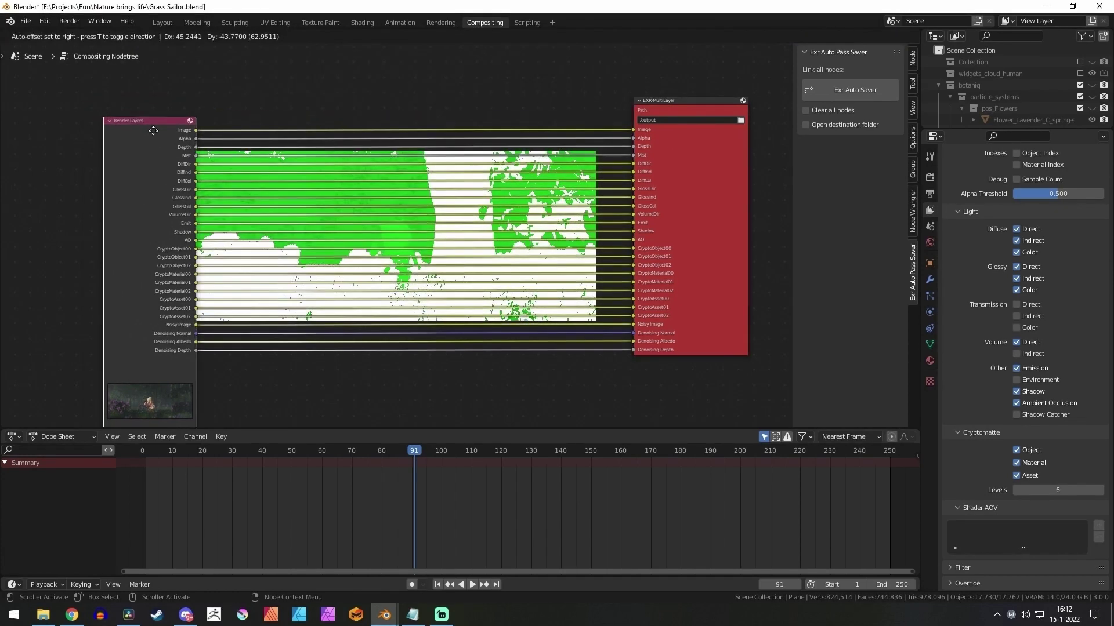
pyautogui.moveTo(670, 104); pyautogui.dragTo(628, 103)
pyautogui.moveTo(634, 102); pyautogui.dragTo(642, 103)
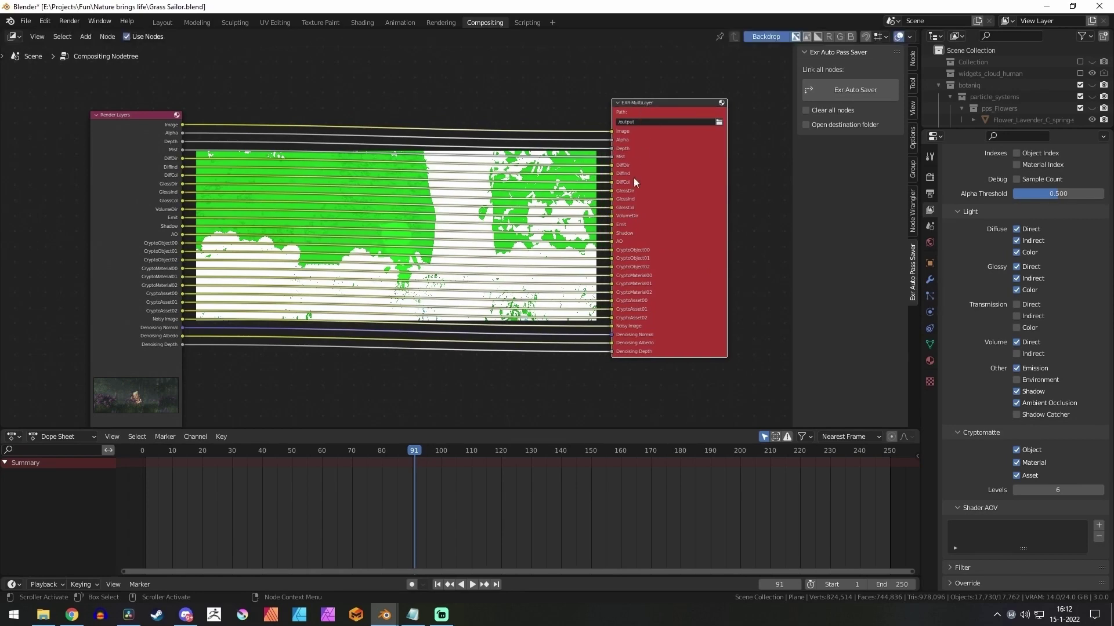
pyautogui.hotkey('ctrl', 'z')
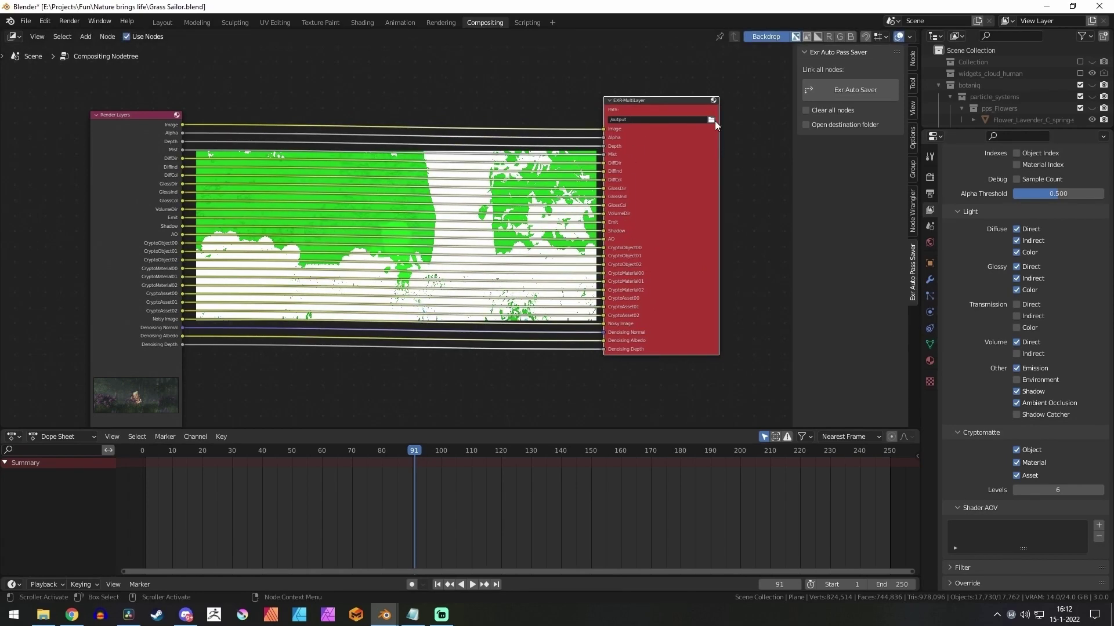
pyautogui.click(713, 121)
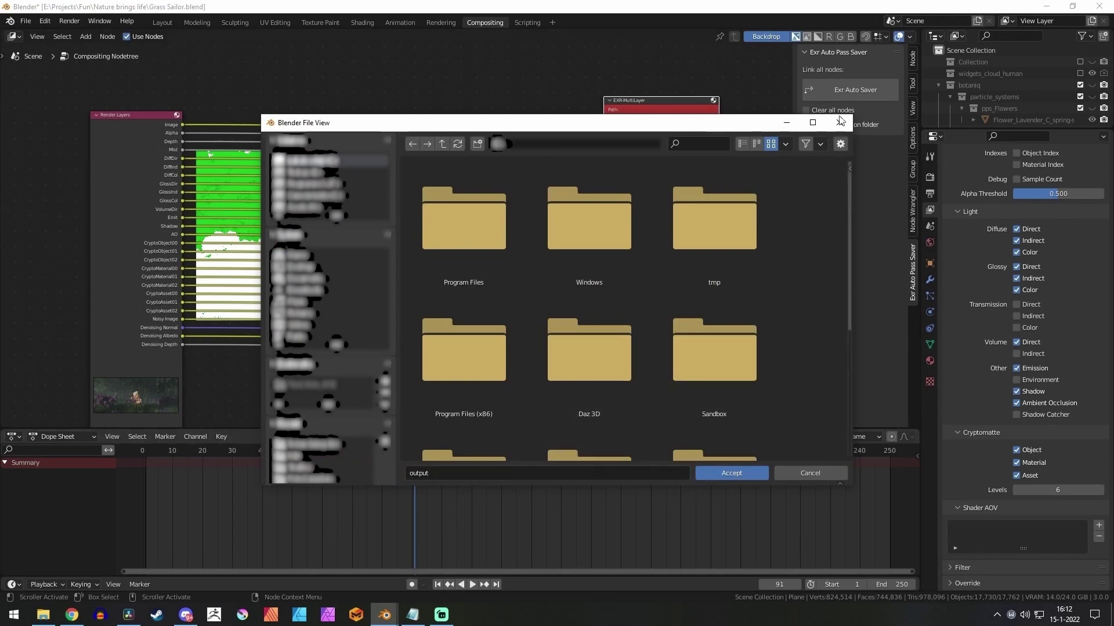
pyautogui.click(840, 123)
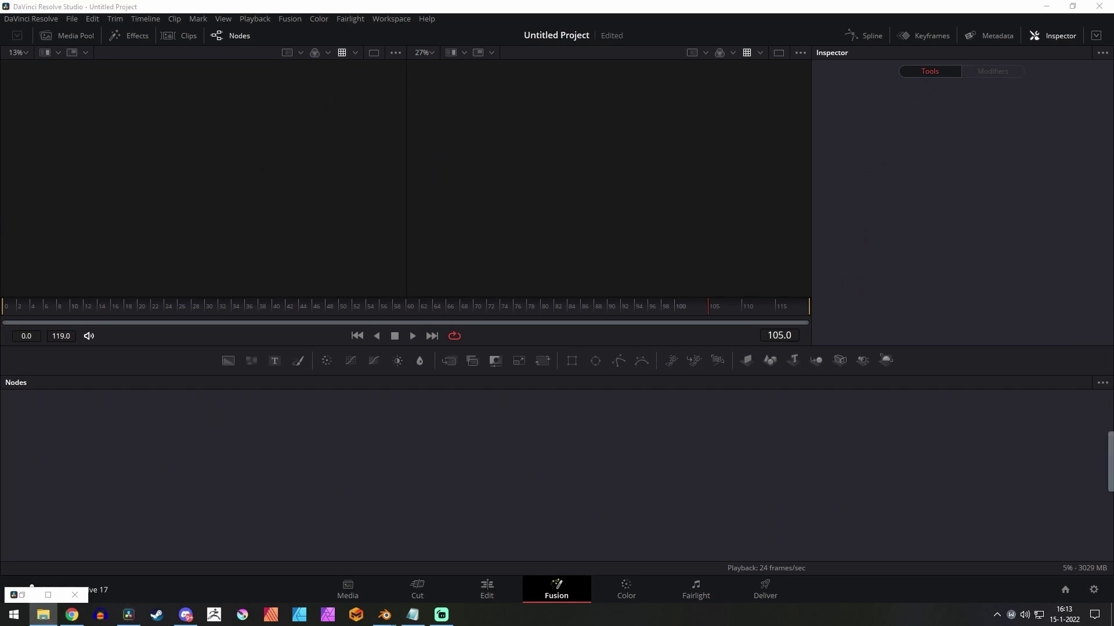
# Switch to DaVinci Resolve's Fusion page and reposition the MediaIn1 node of Tutorial0091.exr in the node graph
pyautogui.moveTo(1113, 486); pyautogui.dragTo(514, 433)
pyautogui.scroll(2, 437, 468)
pyautogui.scroll(2, 449, 492)
pyautogui.scroll(-2, 449, 492)
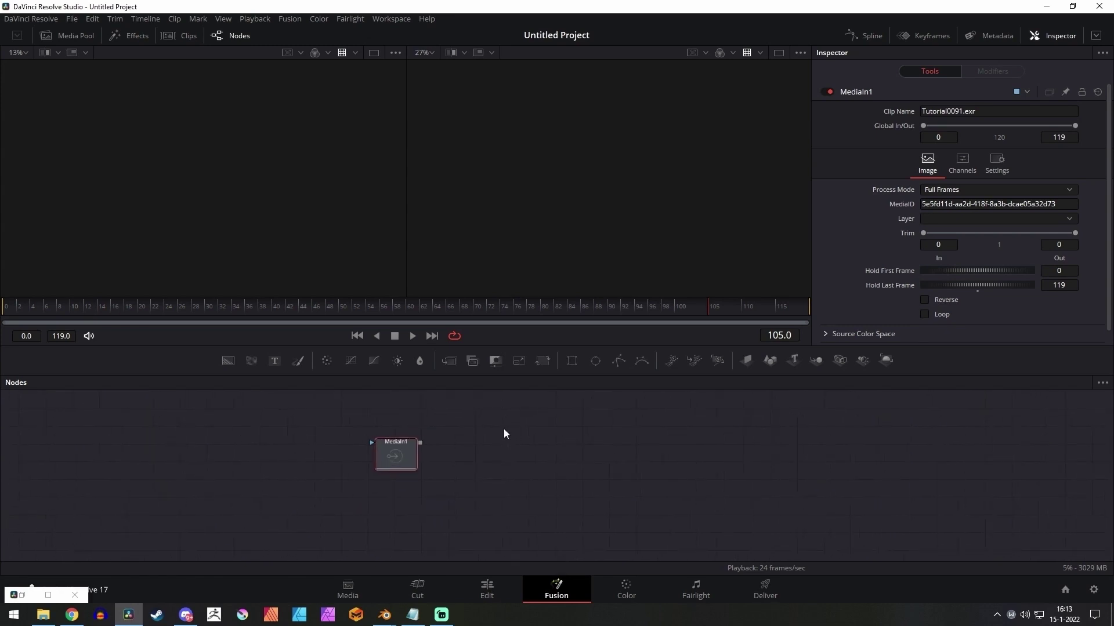
pyautogui.scroll(3, 503, 433)
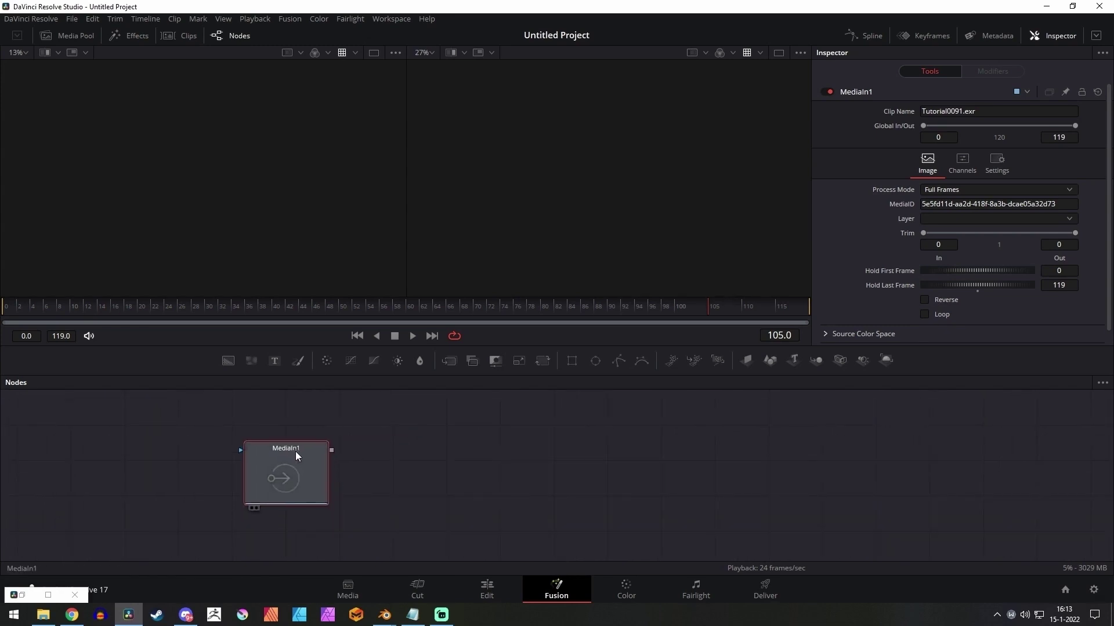
pyautogui.moveTo(296, 453); pyautogui.dragTo(303, 424)
pyautogui.scroll(-3, 395, 435)
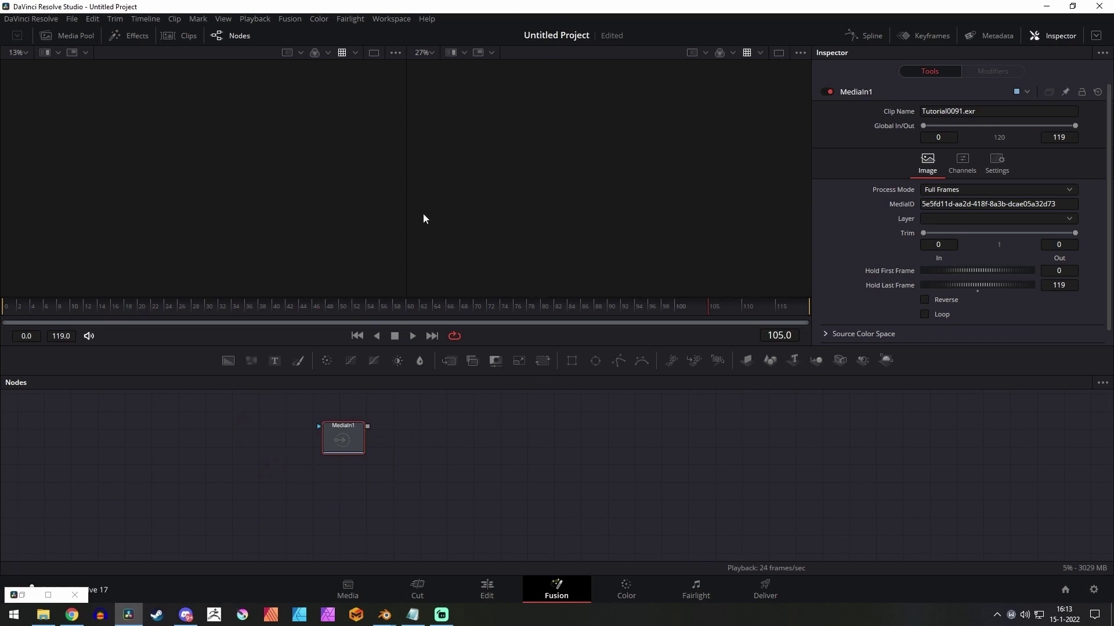
pyautogui.moveTo(343, 436); pyautogui.dragTo(332, 444)
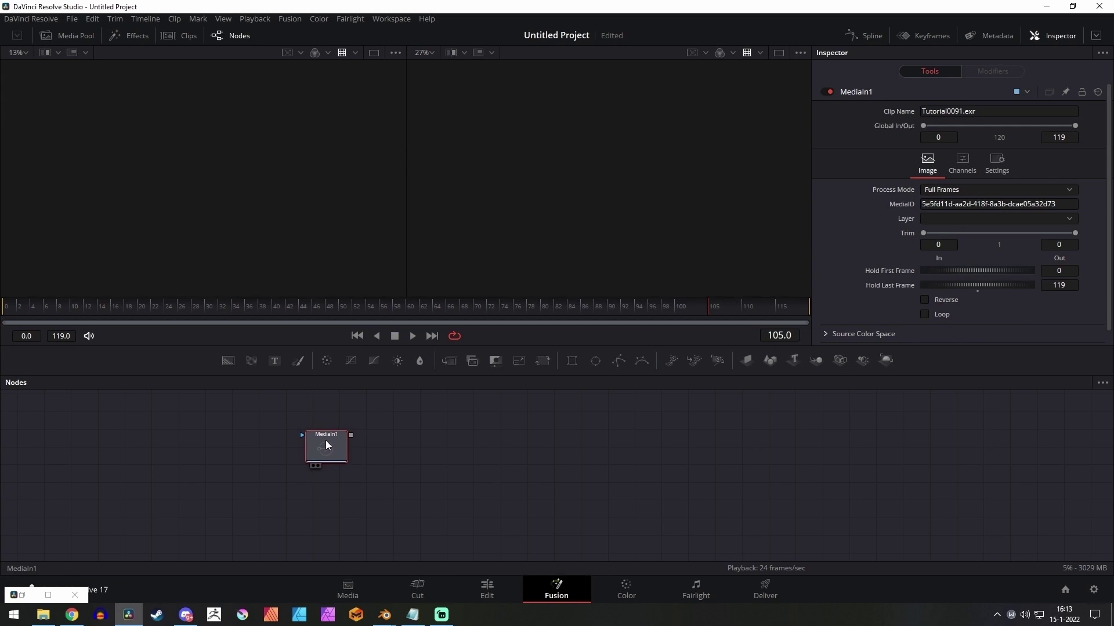
pyautogui.moveTo(327, 445); pyautogui.dragTo(428, 431)
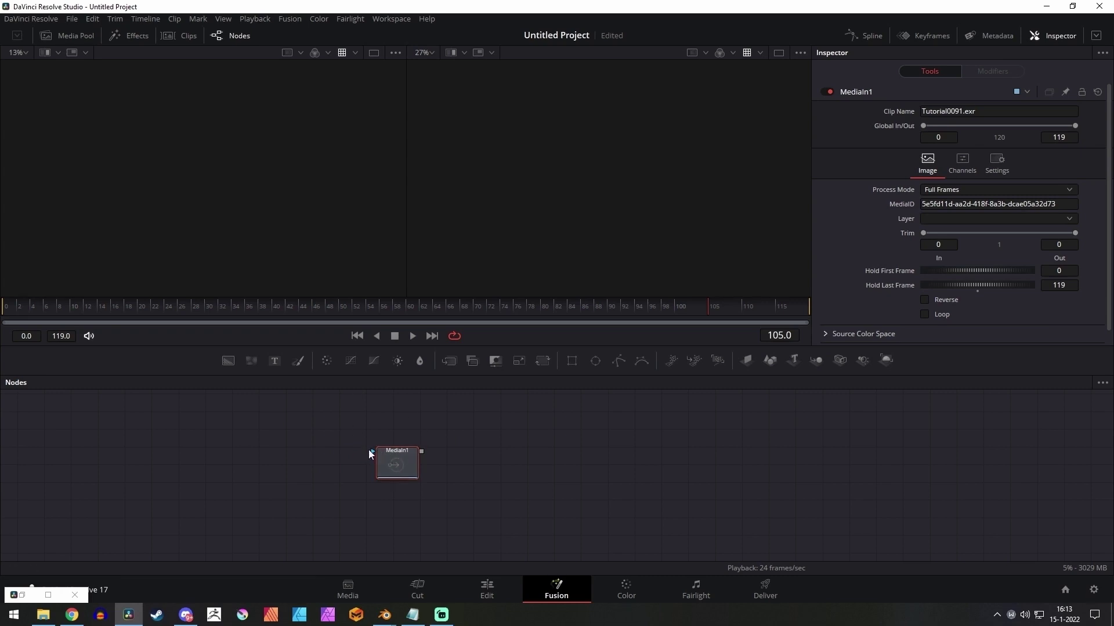
# Delete the MediaIn1 node and add a Loader node to the graph
pyautogui.press('Delete')
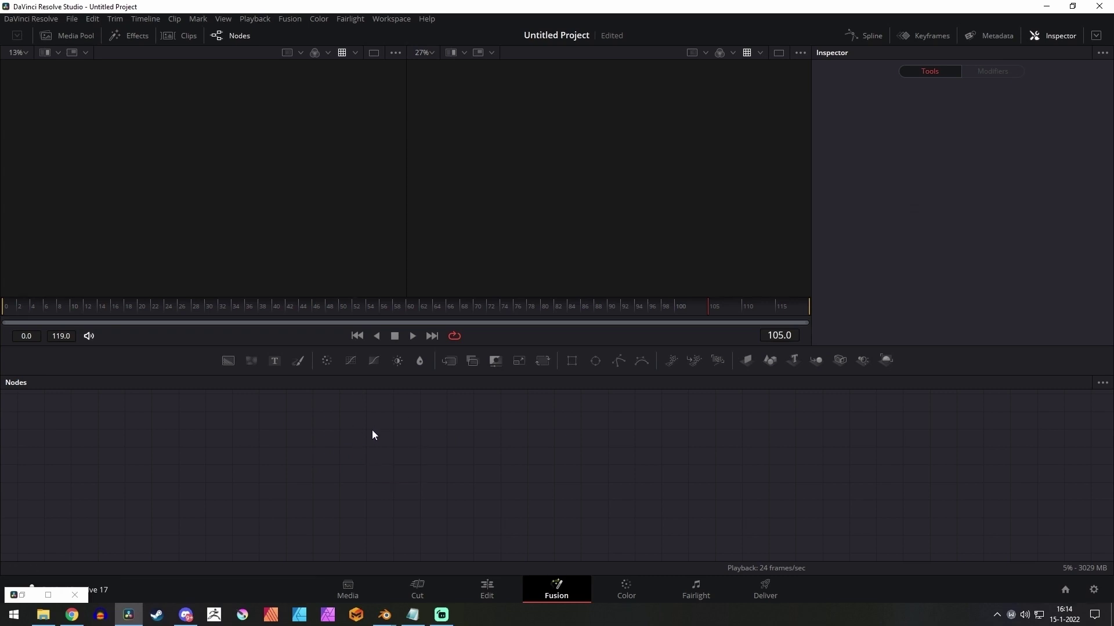
pyautogui.hotkey('shift', 'space')
pyautogui.write('col')
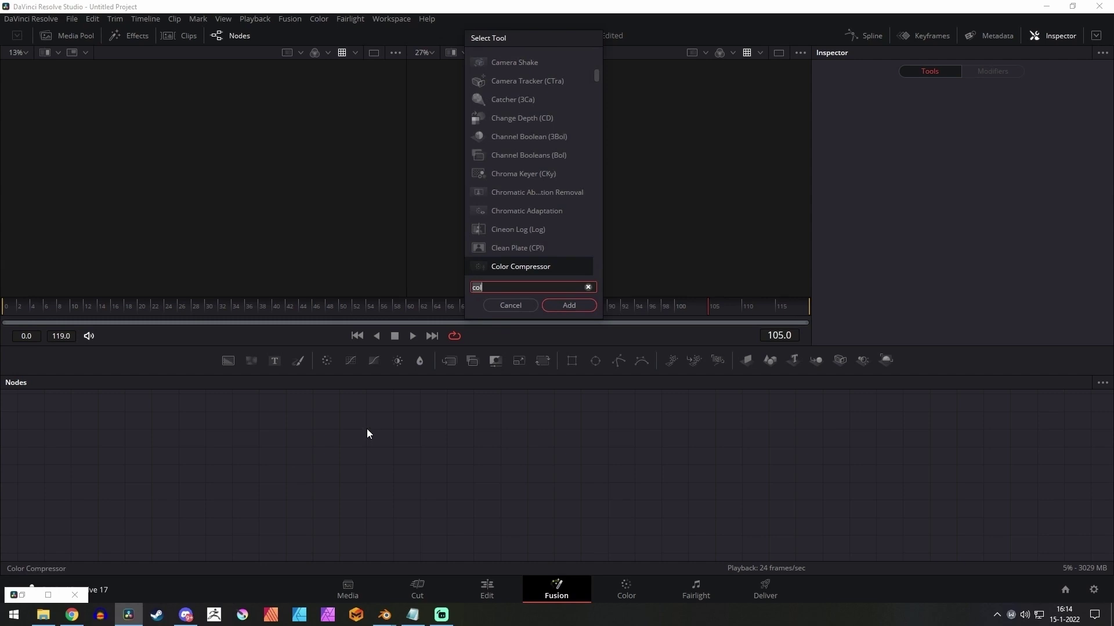
pyautogui.press('BackSpace')
pyautogui.press('BackSpace')
pyautogui.press('BackSpace')
pyautogui.write('loader')
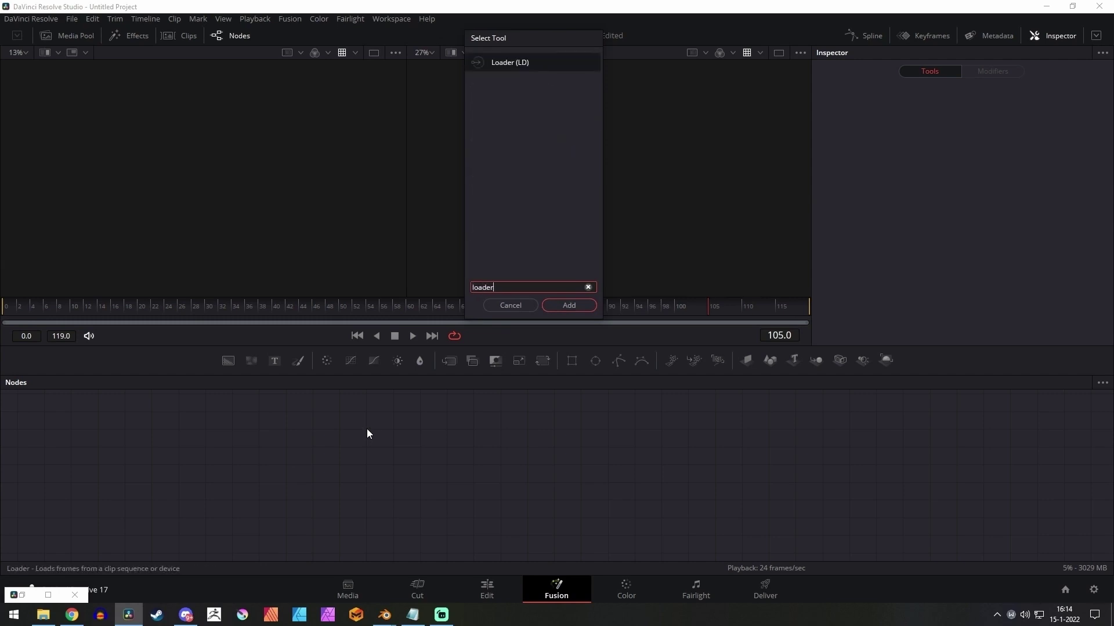
pyautogui.press('Return')
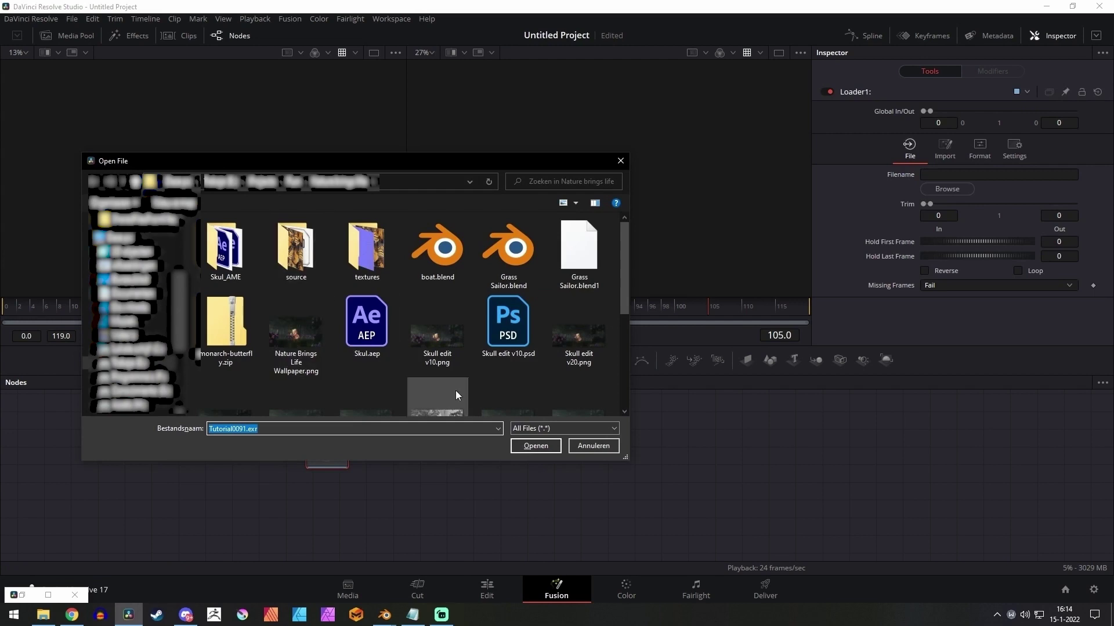
# Load Tutorial0091.exr into the new Loader and position its node in the graph
pyautogui.scroll(-5, 450, 389)
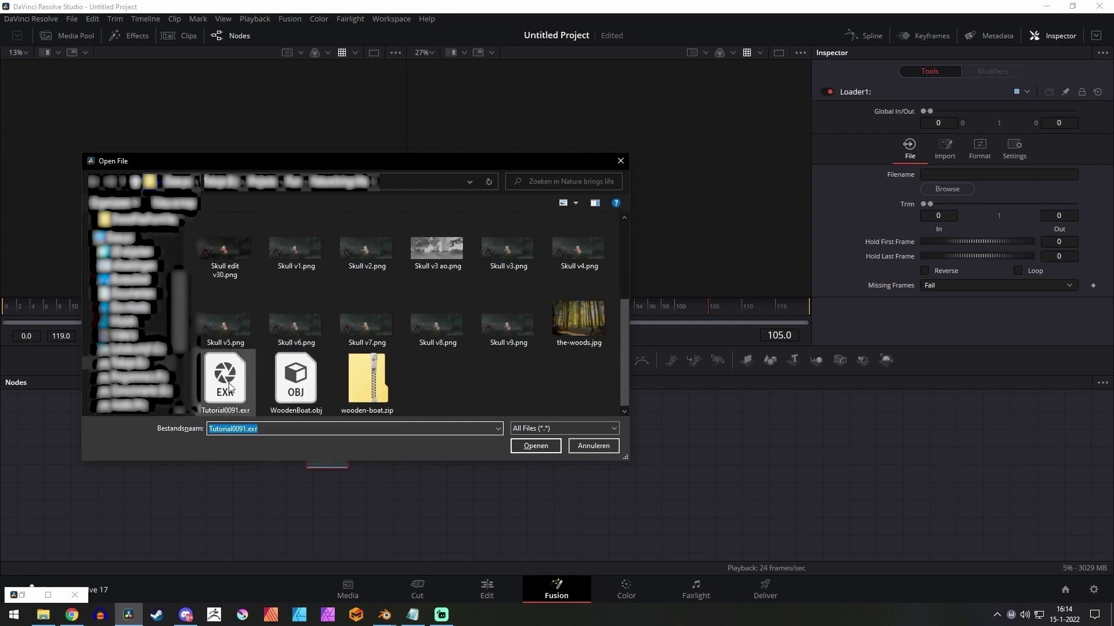
pyautogui.doubleClick(246, 376)
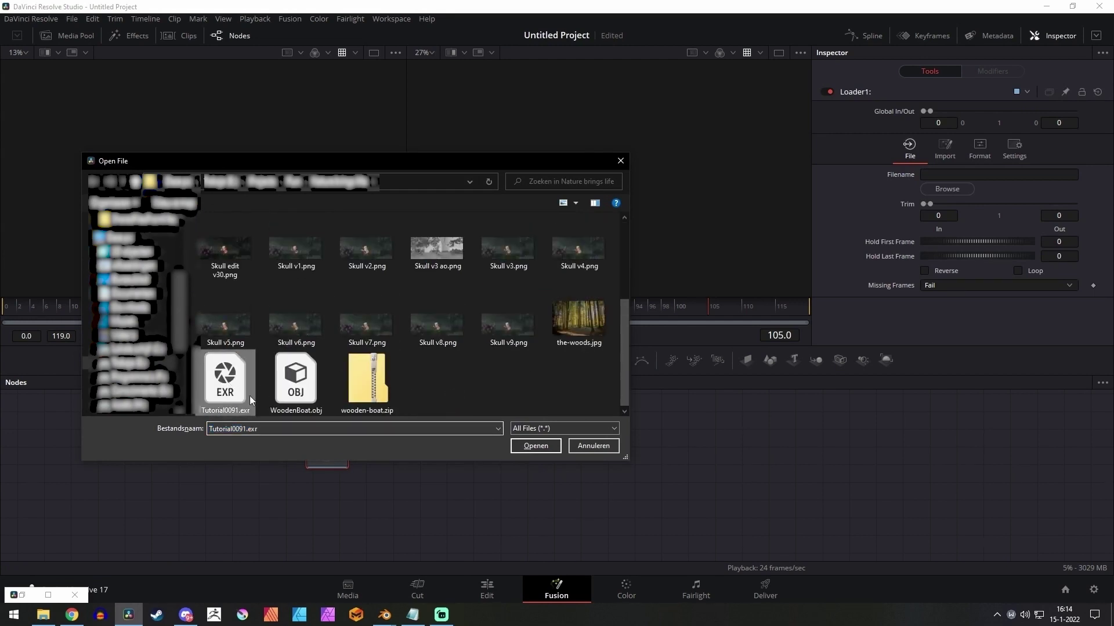
pyautogui.moveTo(328, 445); pyautogui.dragTo(314, 436)
pyautogui.moveTo(445, 456); pyautogui.dragTo(300, 357)
pyautogui.scroll(5, 258, 416)
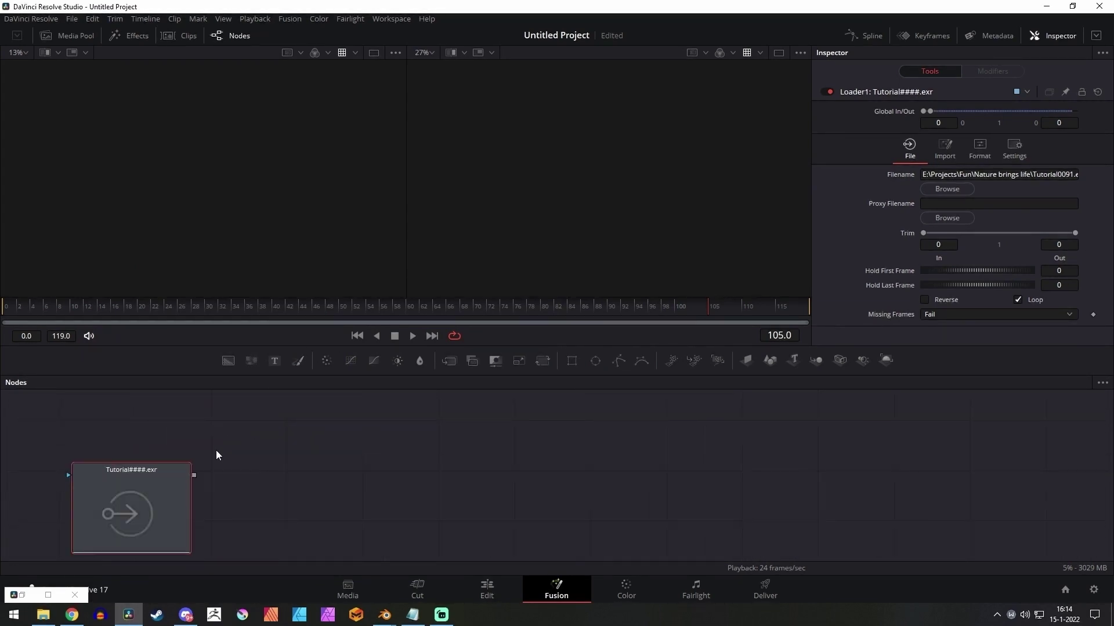
pyautogui.moveTo(263, 458); pyautogui.dragTo(303, 415)
pyautogui.moveTo(159, 440); pyautogui.dragTo(189, 442)
pyautogui.scroll(-5, 235, 422)
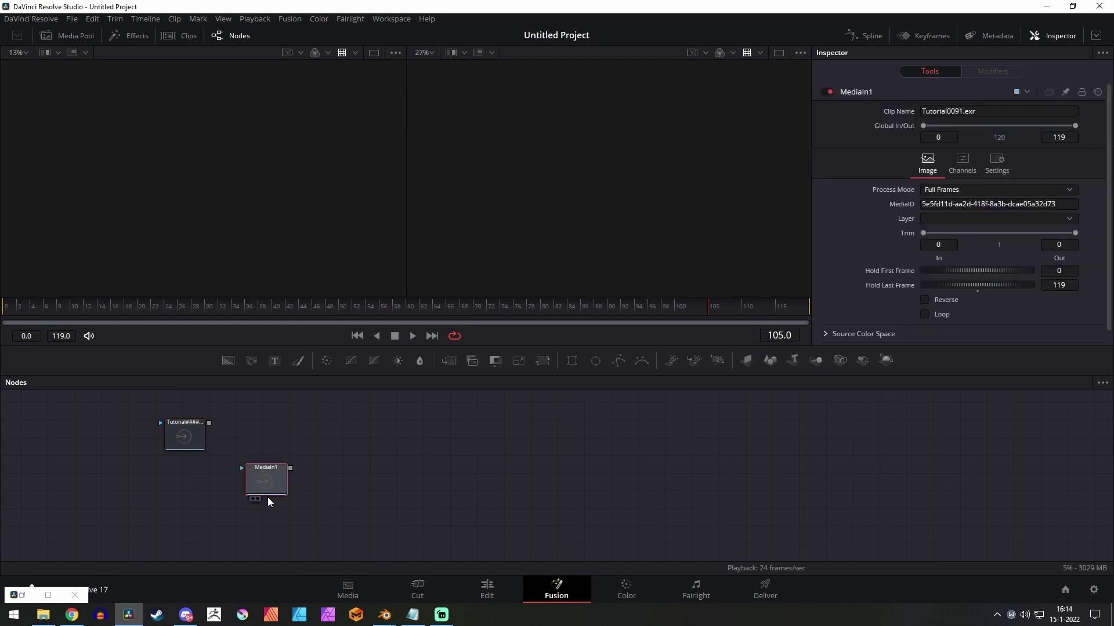
# Delete the MediaIn1 node beside the Tutorial EXR loader and reposition the loader
pyautogui.moveTo(266, 481); pyautogui.dragTo(274, 427)
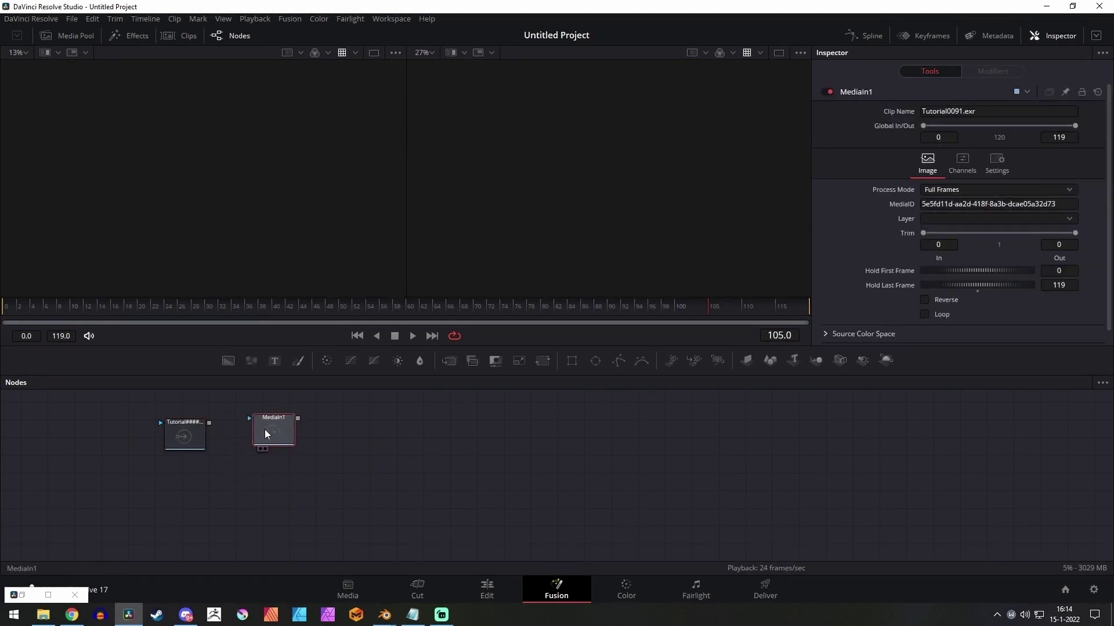
pyautogui.press('Delete')
pyautogui.moveTo(177, 436)
pyautogui.mouseDown()
pyautogui.moveTo(158, 431)
pyautogui.moveTo(169, 419)
pyautogui.mouseUp()
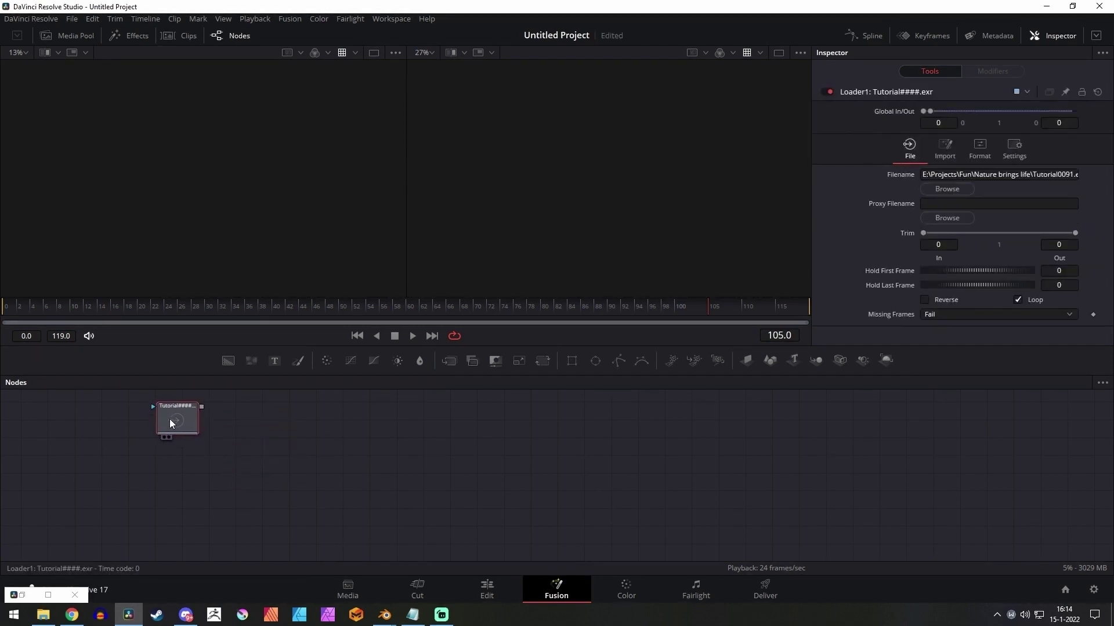
# Split the Tutorial EXR loader into separate pass nodes with the hos_SplitEXR_Ultra script, using Horizontal Layout placement
pyautogui.rightClick(170, 419)
pyautogui.moveTo(225, 411)
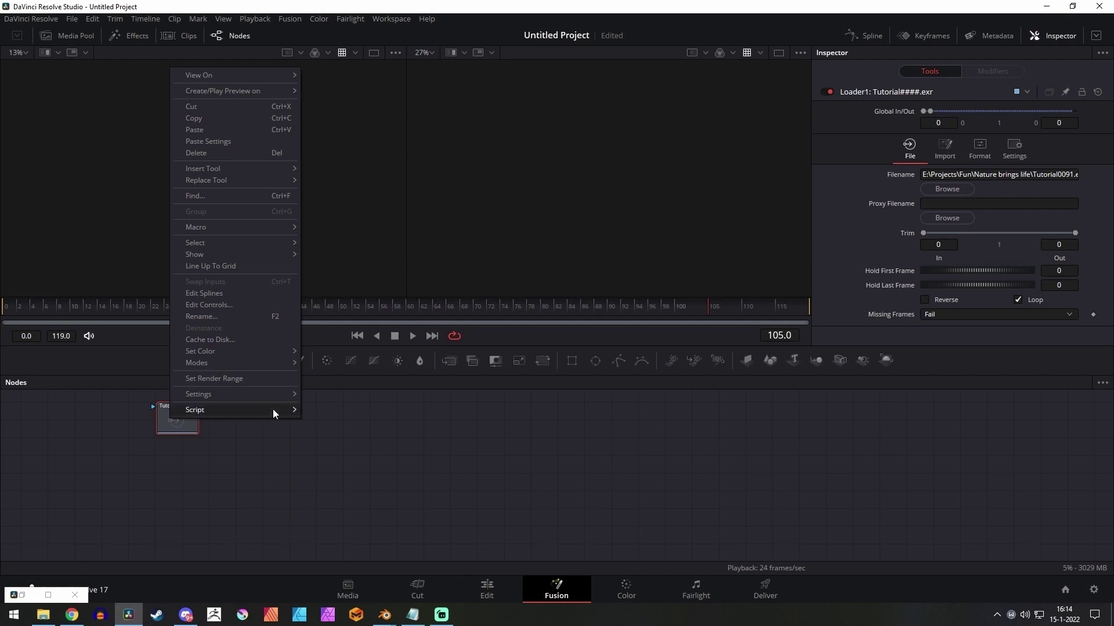
pyautogui.moveTo(275, 413)
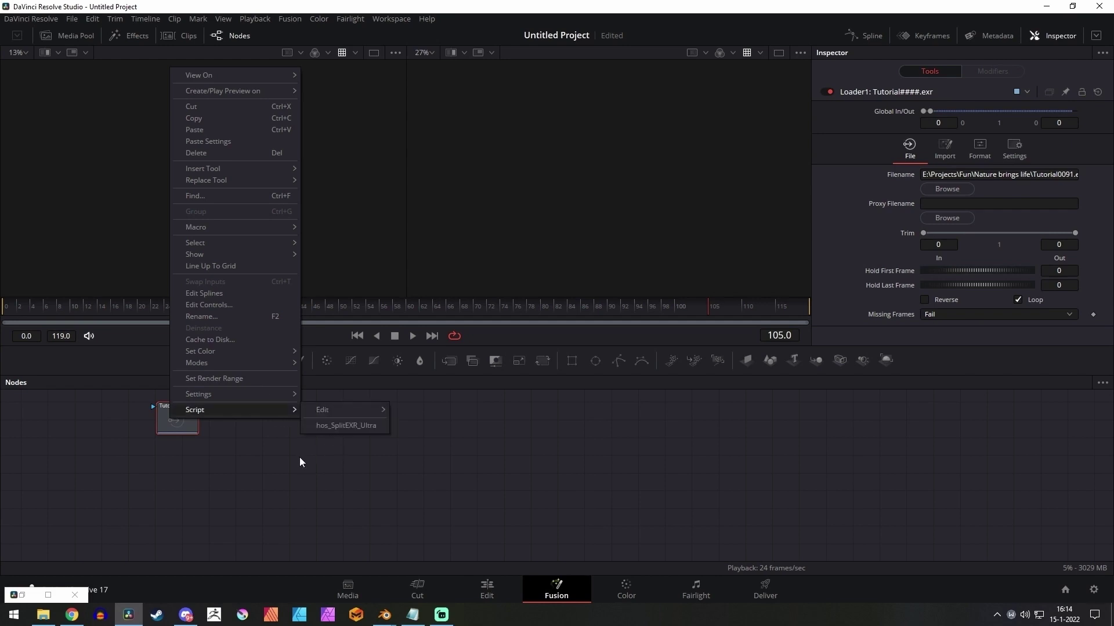
pyautogui.rightClick(263, 438)
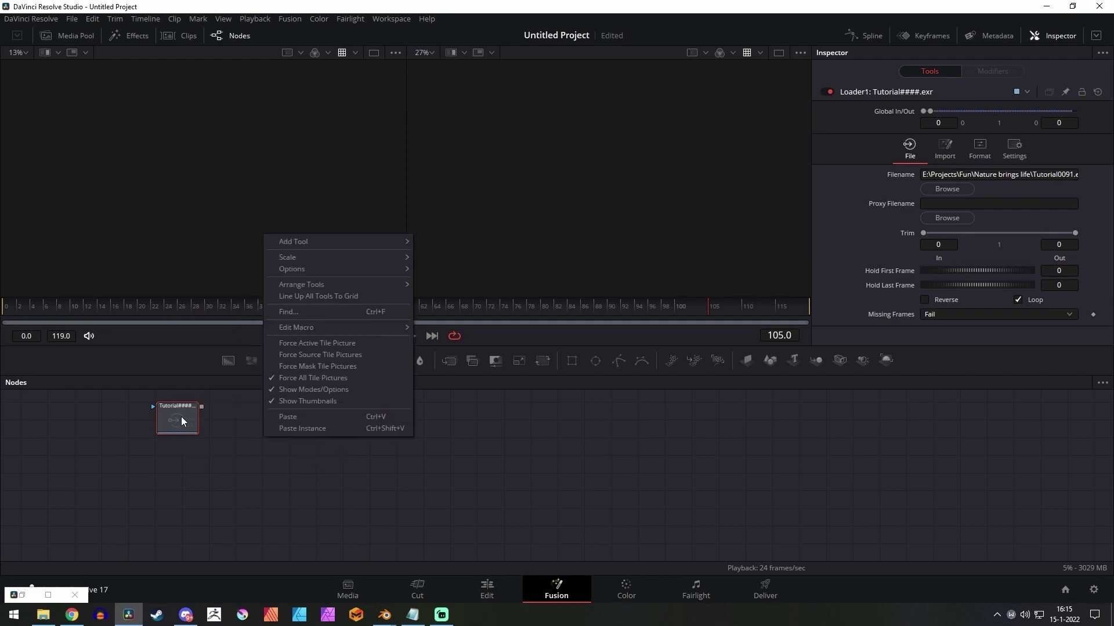
pyautogui.rightClick(183, 409)
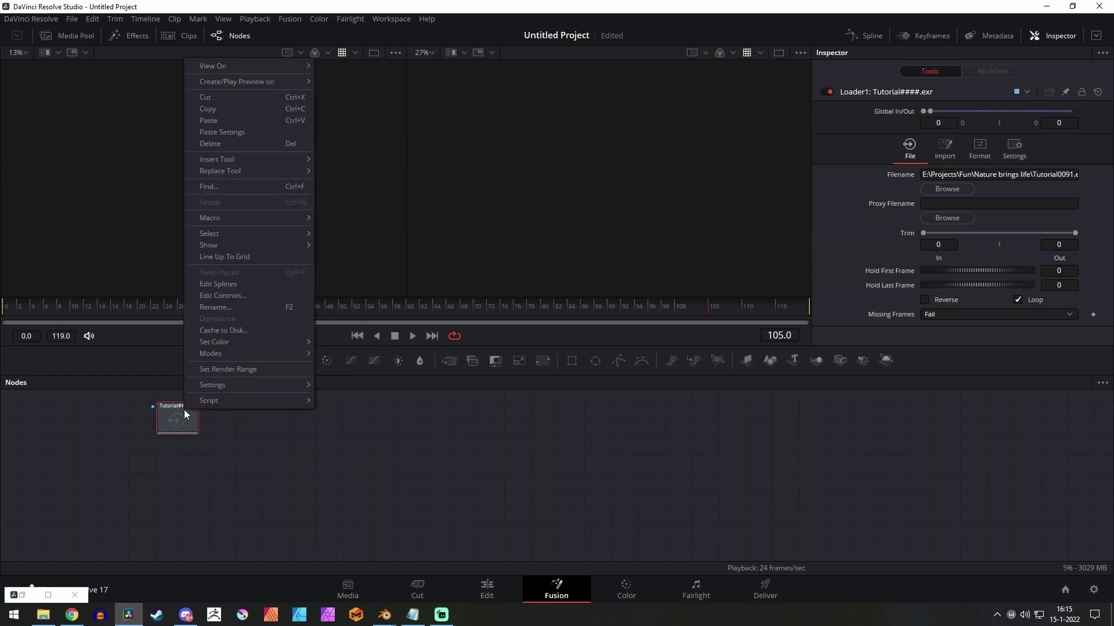
pyautogui.moveTo(251, 400)
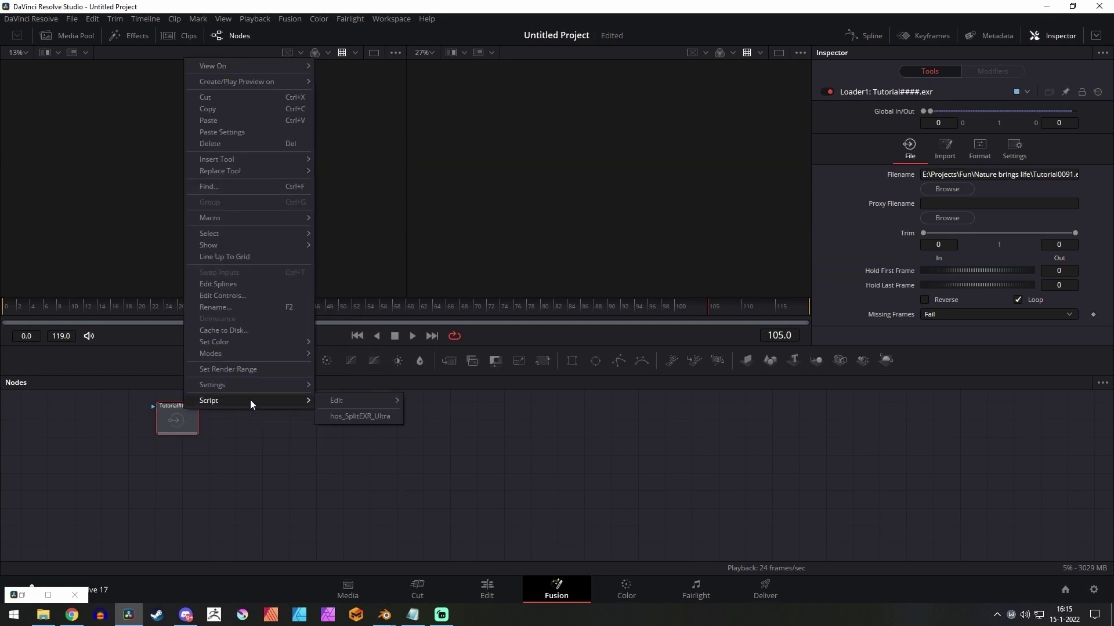
pyautogui.click(360, 419)
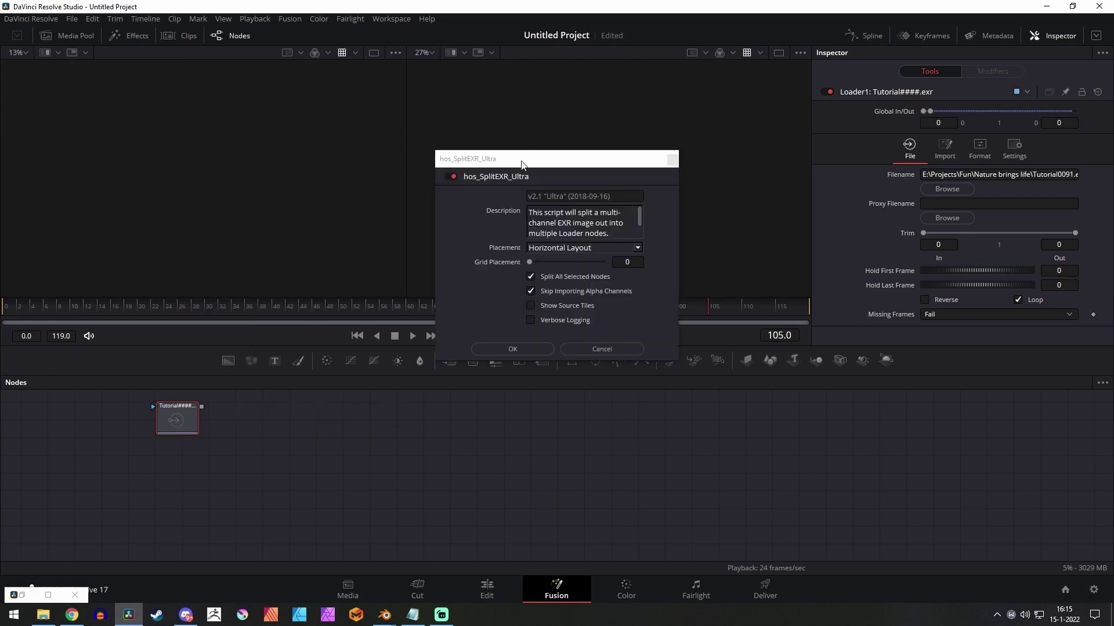
pyautogui.moveTo(524, 161); pyautogui.dragTo(440, 178)
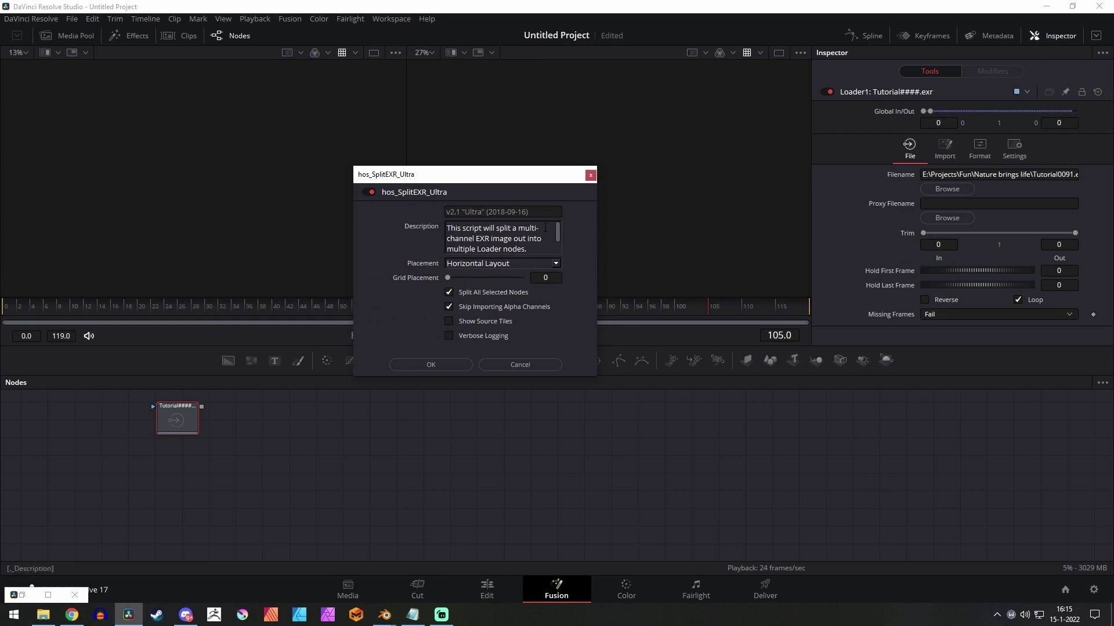
pyautogui.click(459, 361)
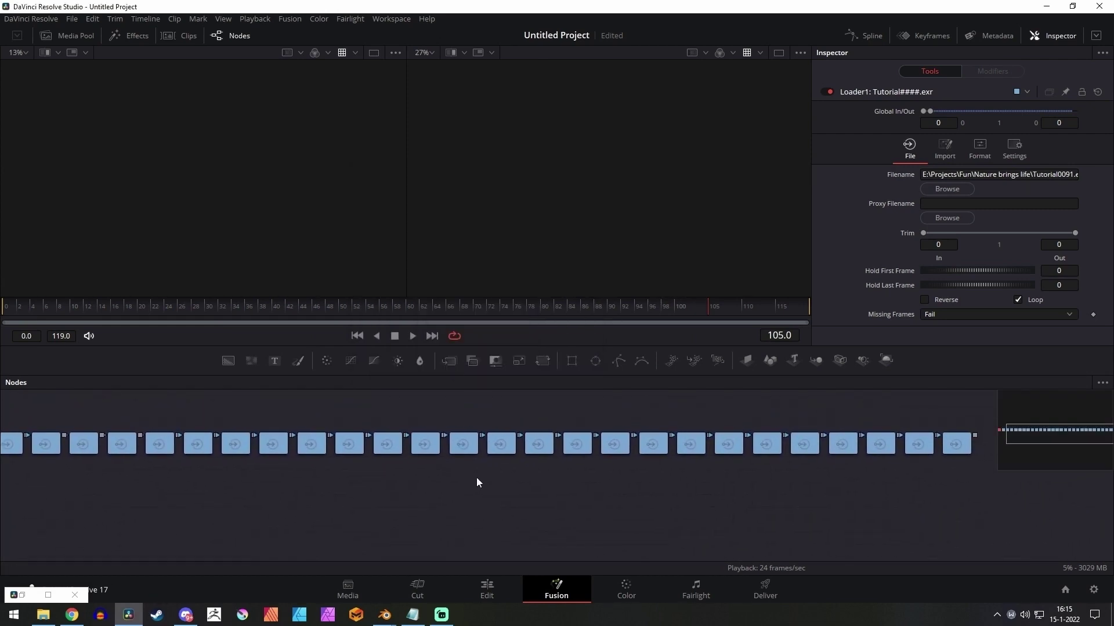
# Examine the row of split pass loaders, especially the Crypto ones, then briefly check Blender and return to DaVinci Resolve
pyautogui.moveTo(133, 492); pyautogui.dragTo(400, 465)
pyautogui.scroll(2, 394, 465)
pyautogui.moveTo(217, 430); pyautogui.dragTo(239, 482)
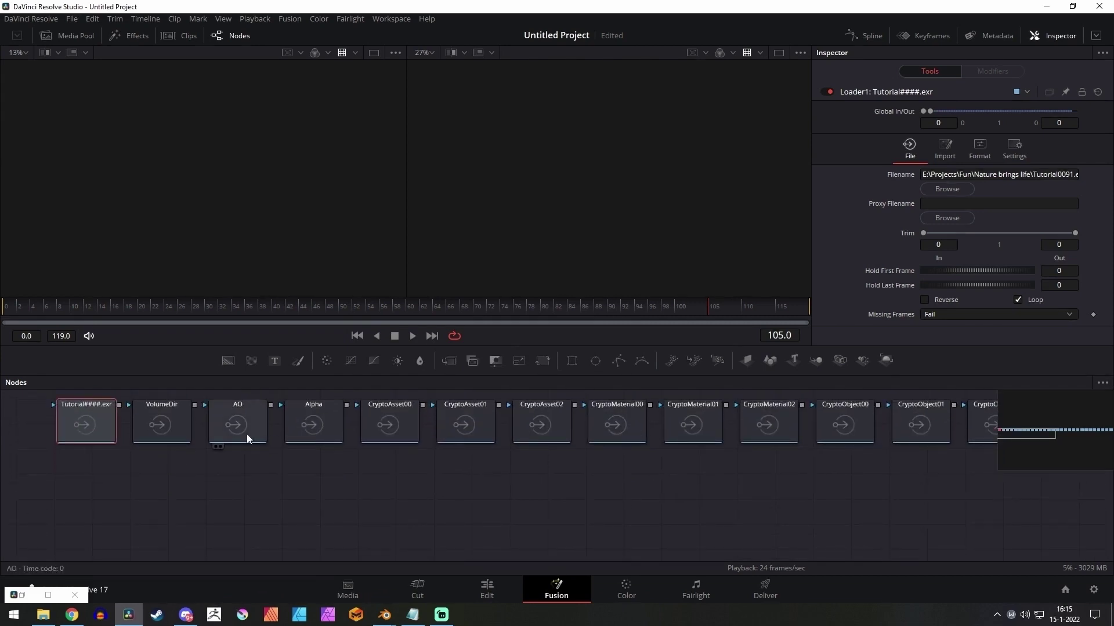
pyautogui.moveTo(673, 430); pyautogui.dragTo(452, 497)
pyautogui.moveTo(708, 489); pyautogui.dragTo(401, 490)
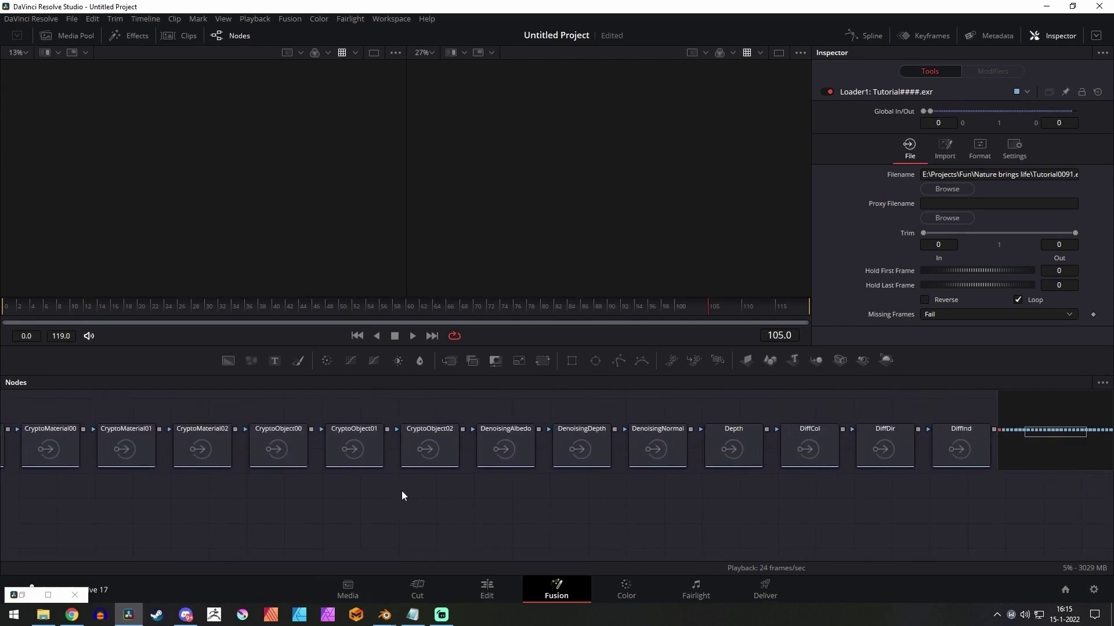
pyautogui.click(384, 615)
pyautogui.click(362, 577)
pyautogui.click(129, 614)
# Move the three CryptoAsset and three CryptoMaterial loaders out of the row into two separate groups below it
pyautogui.scroll(-1, 190, 445)
pyautogui.moveTo(191, 446); pyautogui.dragTo(417, 515)
pyautogui.moveTo(491, 501); pyautogui.dragTo(378, 509)
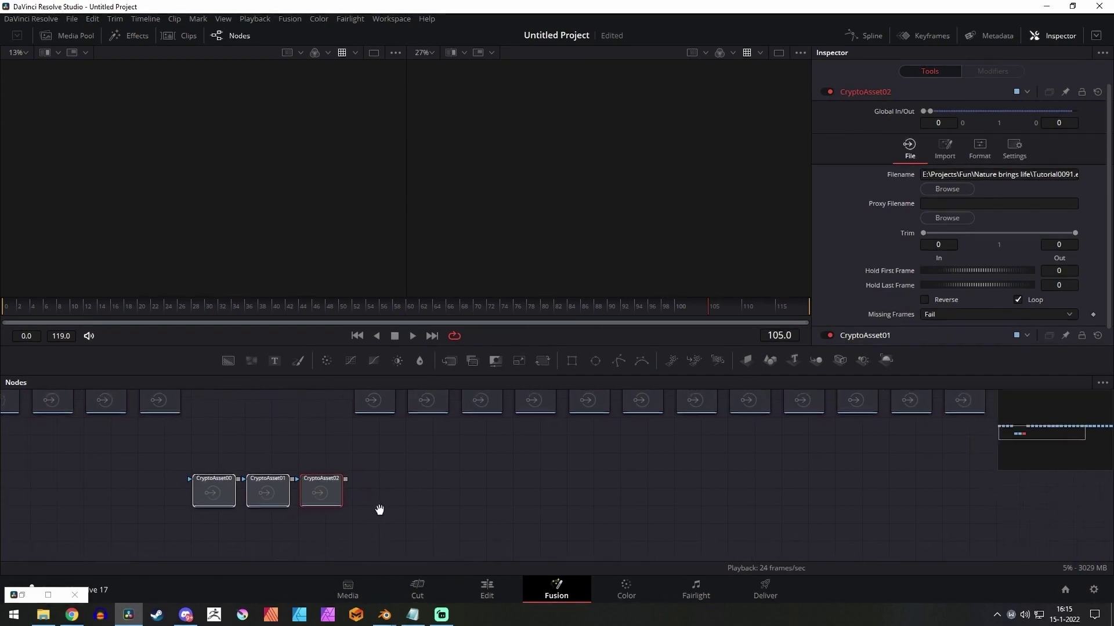
pyautogui.moveTo(374, 453); pyautogui.dragTo(479, 398)
pyautogui.moveTo(479, 398); pyautogui.dragTo(510, 503)
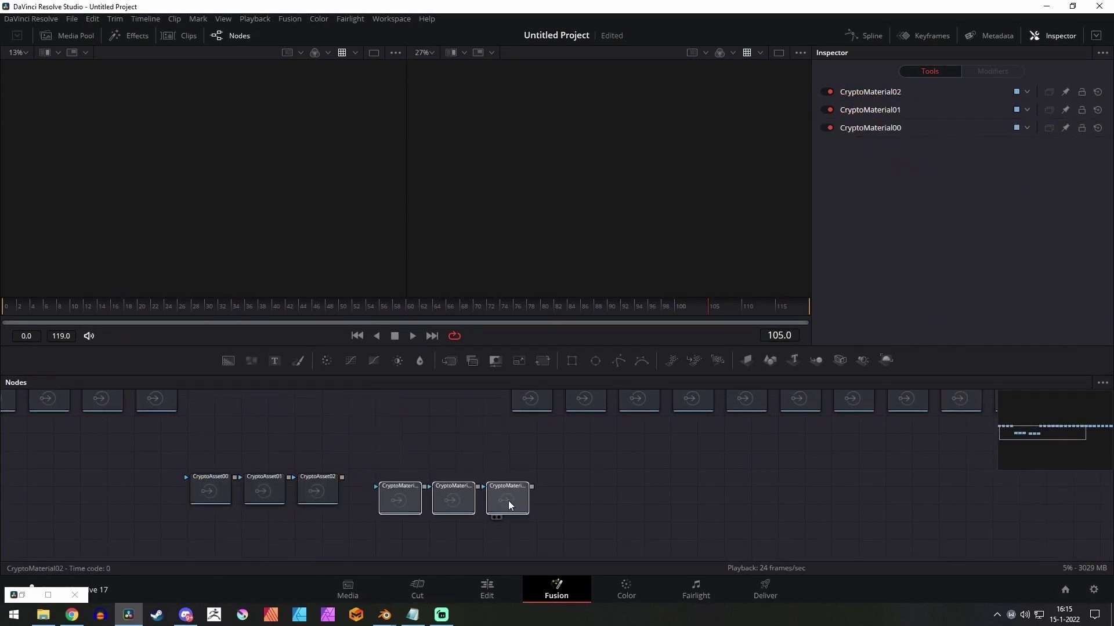
# Move the three CryptoObject loaders out of the row to form a group beside the CryptoMaterial nodes
pyautogui.moveTo(711, 490); pyautogui.dragTo(409, 517)
pyautogui.moveTo(791, 458); pyautogui.dragTo(540, 447)
pyautogui.moveTo(715, 447); pyautogui.dragTo(651, 458)
pyautogui.moveTo(173, 479); pyautogui.dragTo(549, 469)
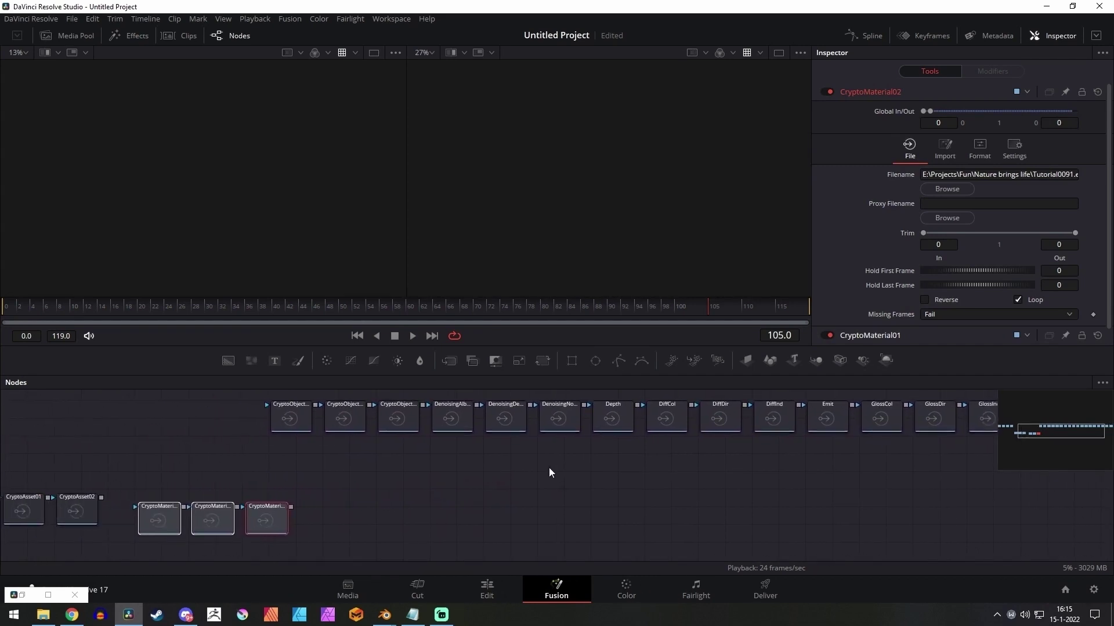
pyautogui.moveTo(291, 454); pyautogui.dragTo(464, 517)
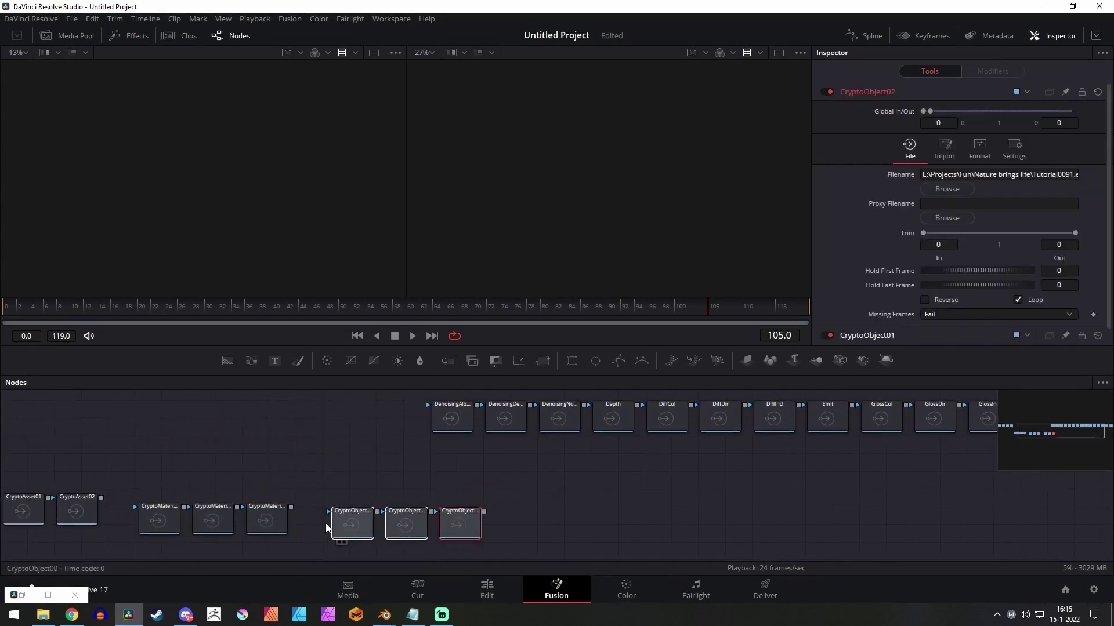
# Take the Image loader out of the row of passes and place it in front of the CryptoAsset group
pyautogui.moveTo(289, 521); pyautogui.dragTo(412, 464)
pyautogui.moveTo(773, 439); pyautogui.dragTo(373, 522)
pyautogui.moveTo(710, 456); pyautogui.dragTo(372, 524)
pyautogui.moveTo(328, 535); pyautogui.dragTo(486, 521)
pyautogui.moveTo(486, 521); pyautogui.dragTo(82, 478)
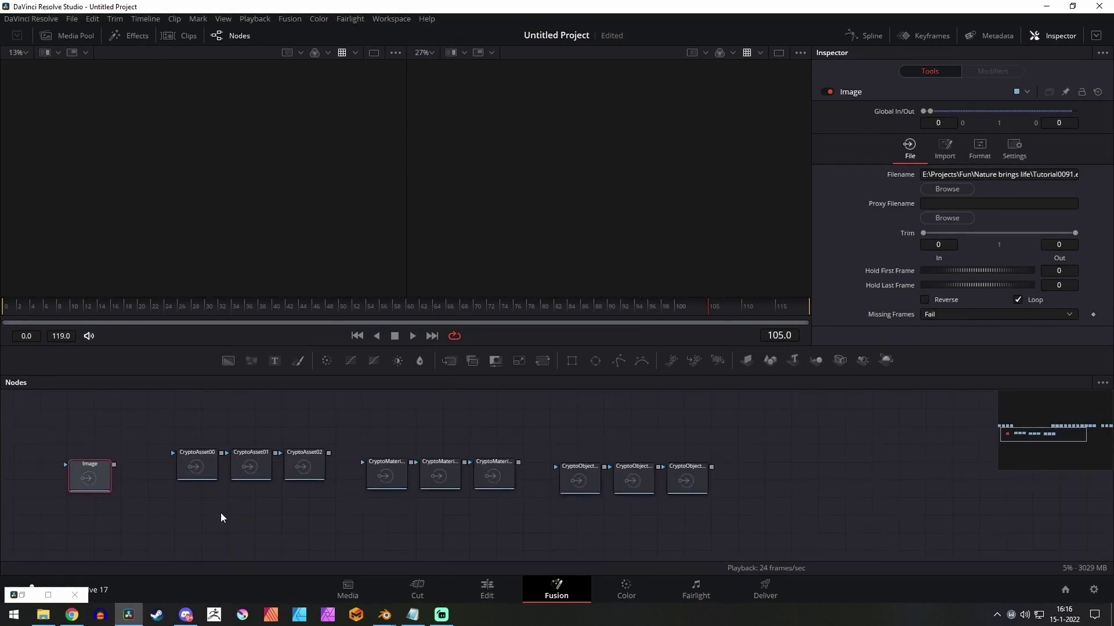
# Show the Image loader in the first viewer and place its node below the crypto groups
pyautogui.moveTo(179, 501); pyautogui.dragTo(195, 503)
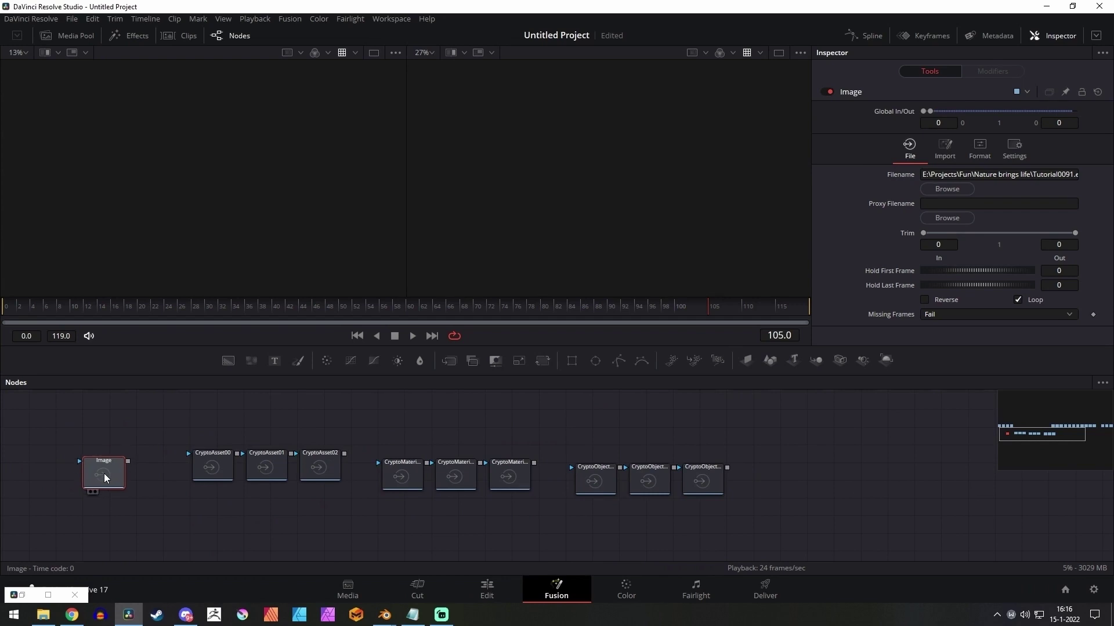
pyautogui.moveTo(104, 474); pyautogui.dragTo(110, 462)
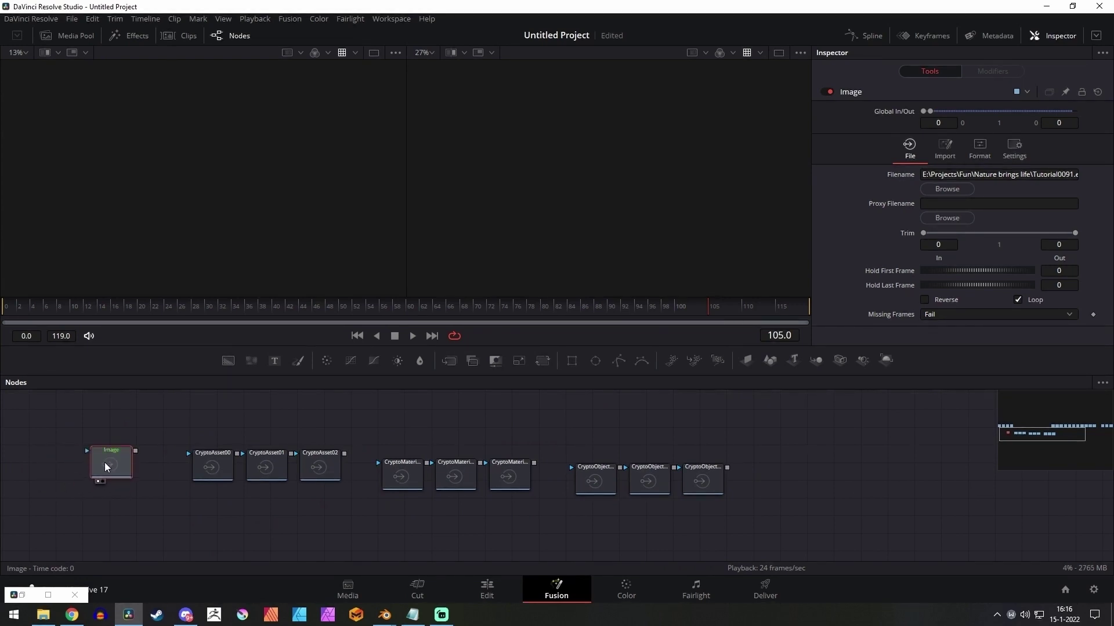
pyautogui.moveTo(134, 461); pyautogui.dragTo(73, 452)
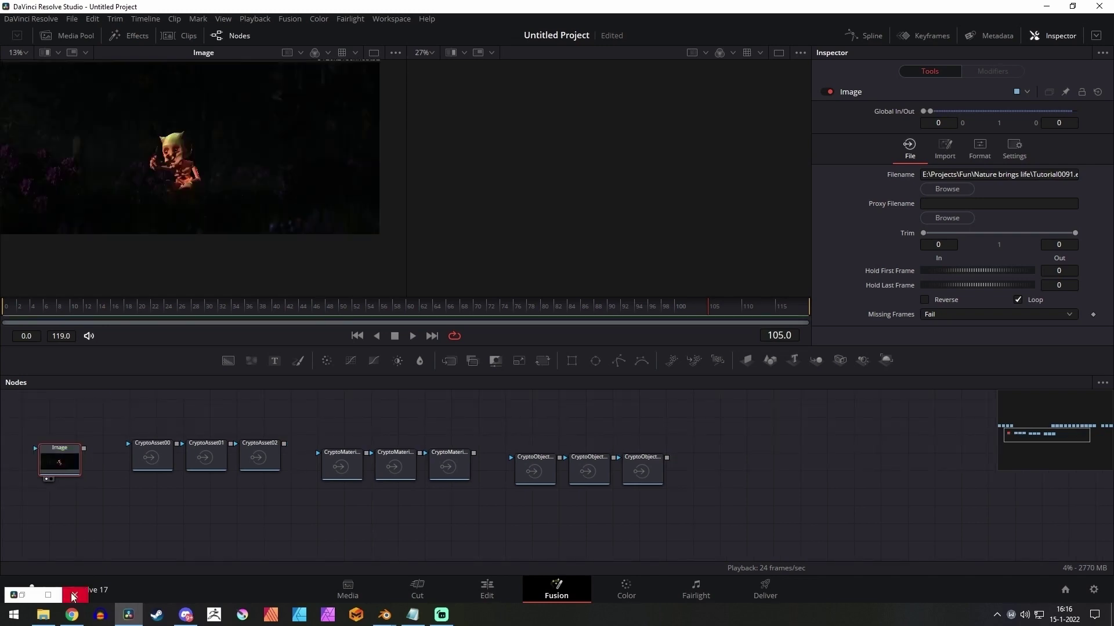
pyautogui.moveTo(229, 165); pyautogui.dragTo(188, 207)
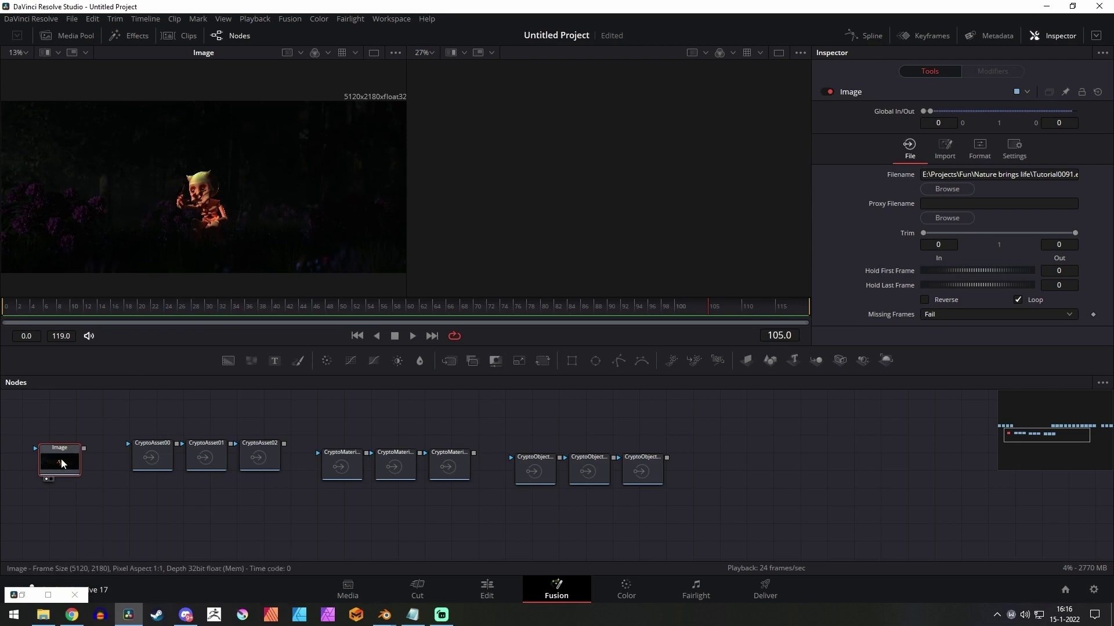
pyautogui.moveTo(61, 459); pyautogui.dragTo(73, 521)
pyautogui.moveTo(230, 522); pyautogui.dragTo(207, 481)
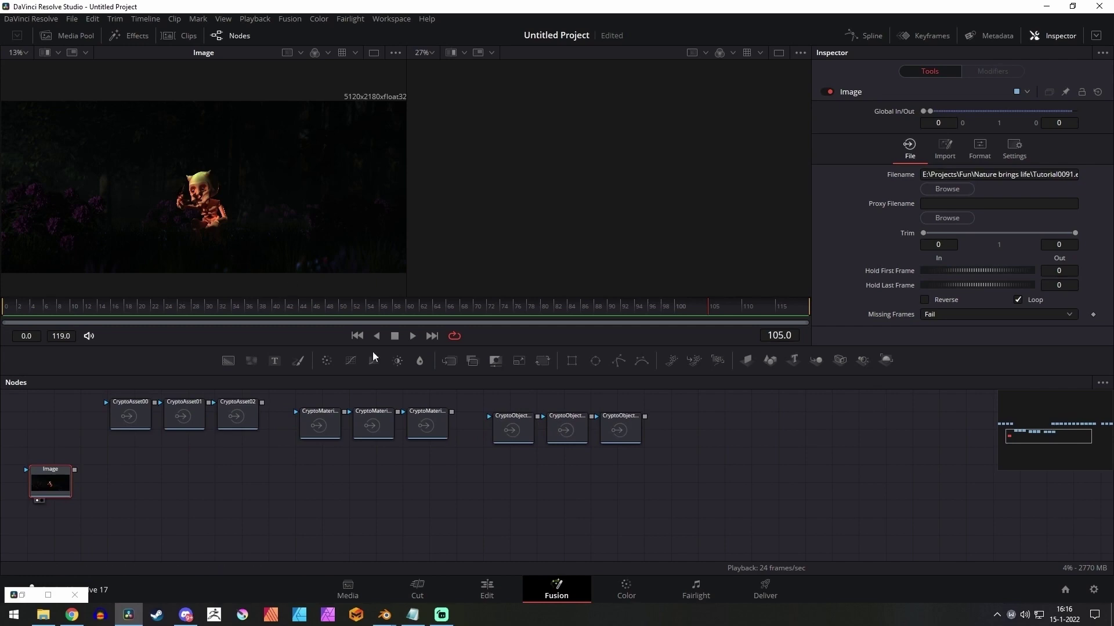
# Switch to Blender and examine the scene's Output, Post Processing and Color Management settings
pyautogui.moveTo(384, 621)
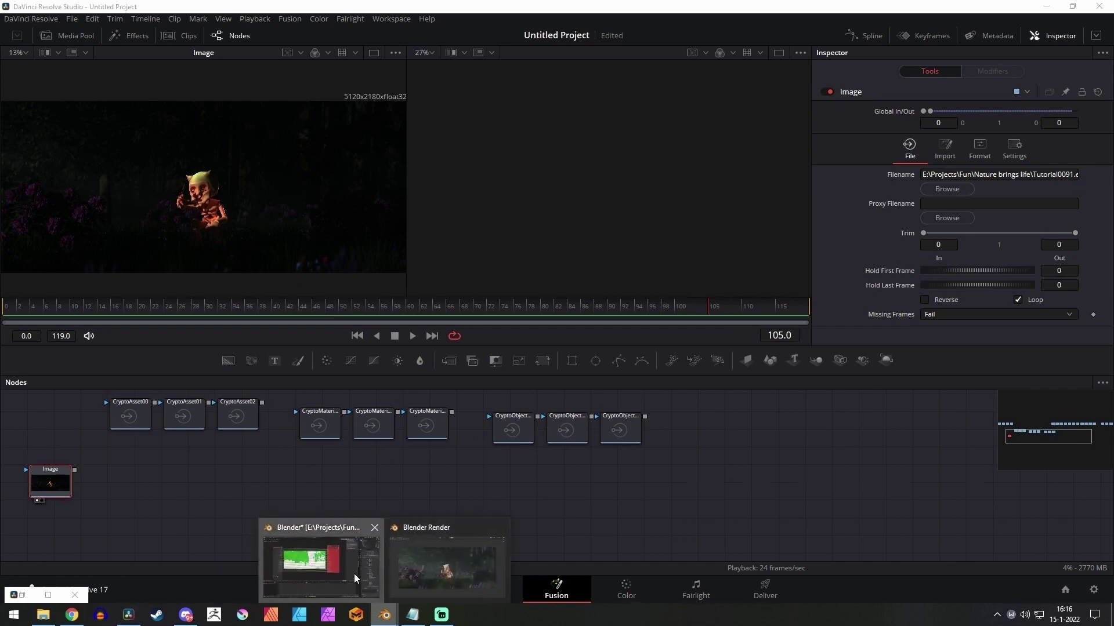
pyautogui.click(360, 580)
pyautogui.click(930, 194)
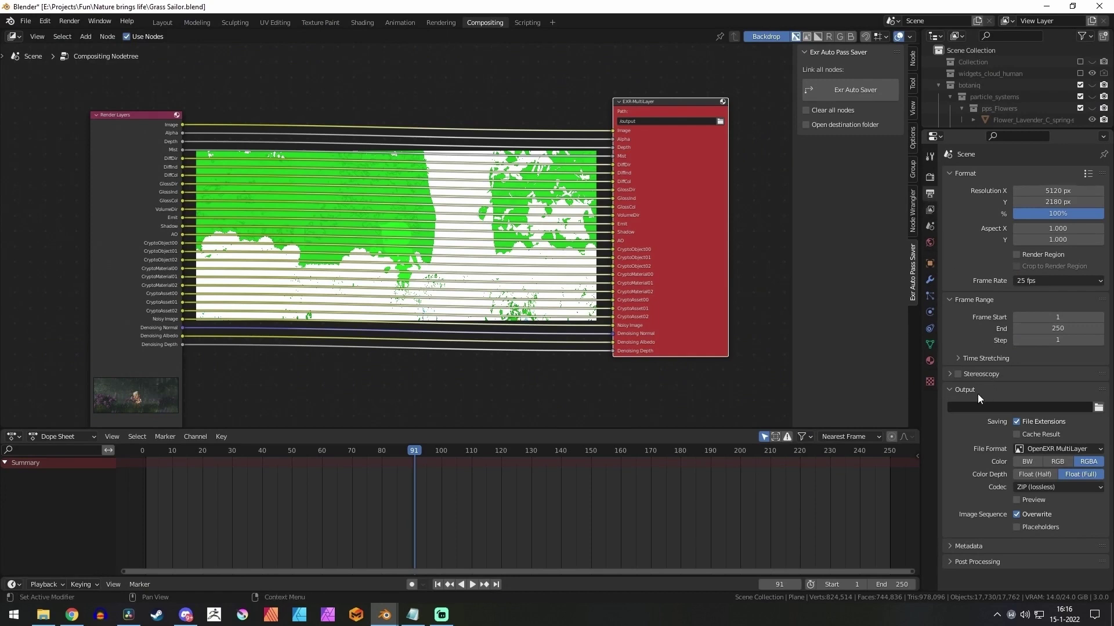
pyautogui.click(980, 562)
pyautogui.scroll(-1, 991, 532)
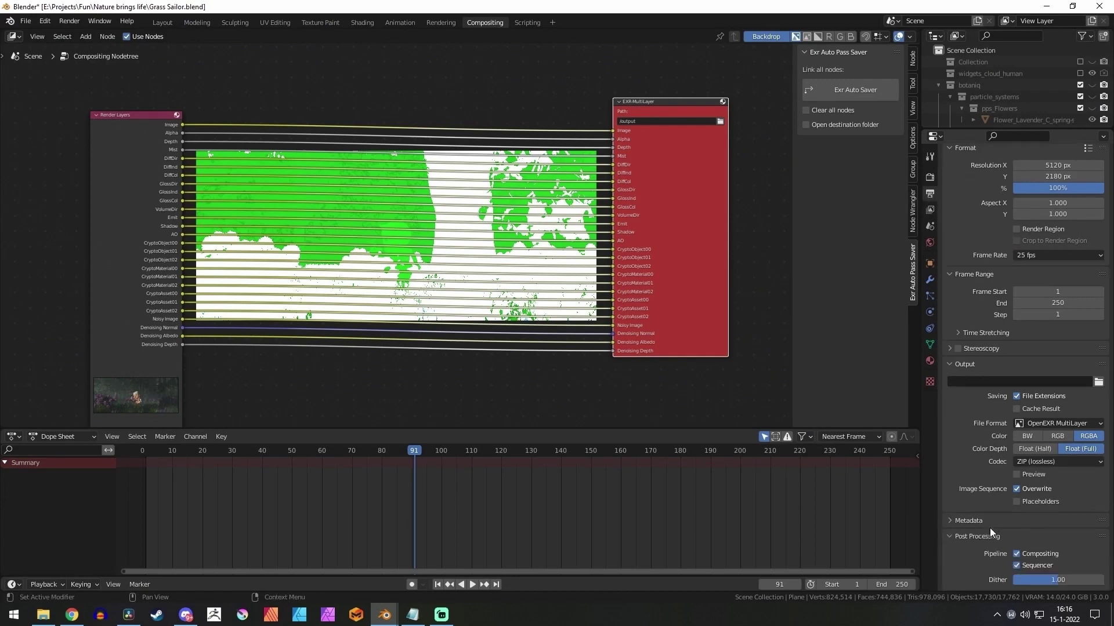
pyautogui.click(930, 177)
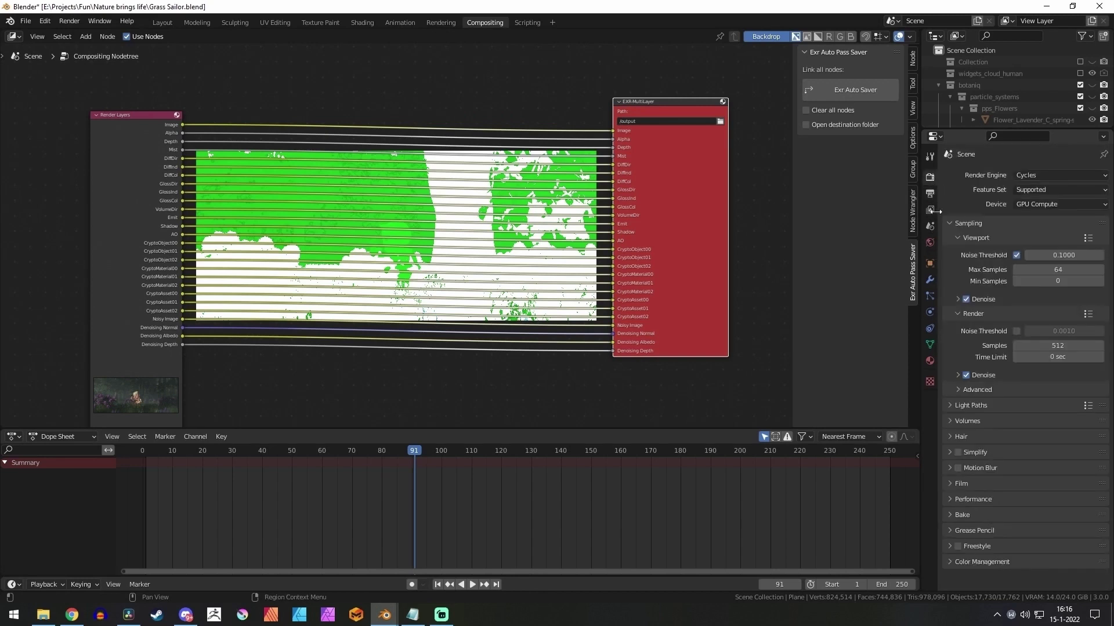
pyautogui.click(983, 562)
pyautogui.scroll(-3, 1008, 528)
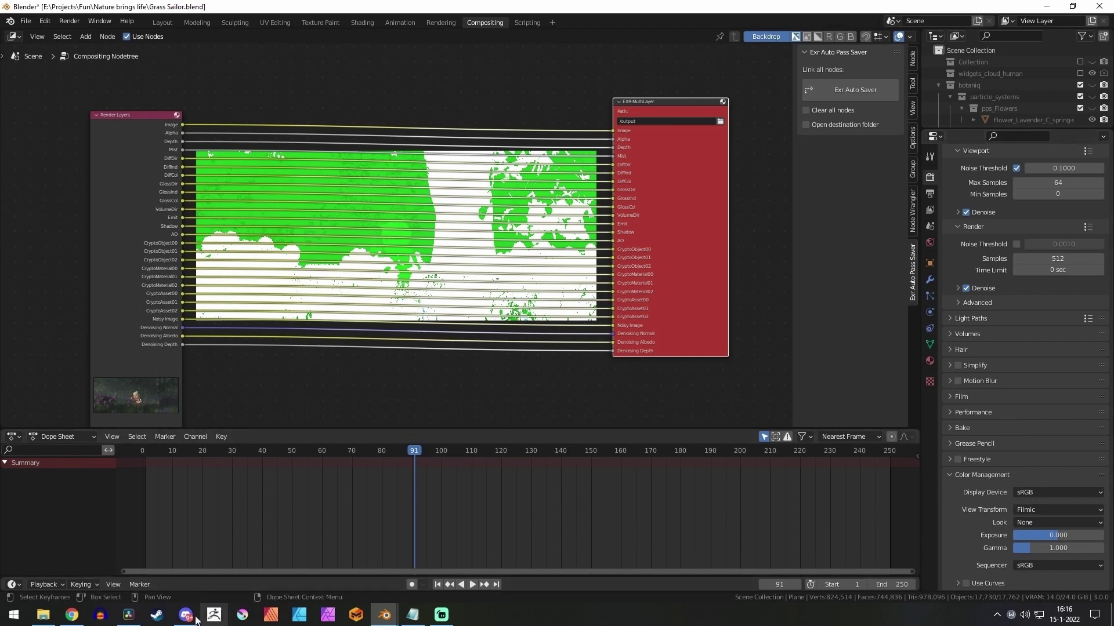
# Switch to DaVinci Resolve, lower the Image loader's node slightly, and apply the Fusion View LUT to the first viewer
pyautogui.click(129, 615)
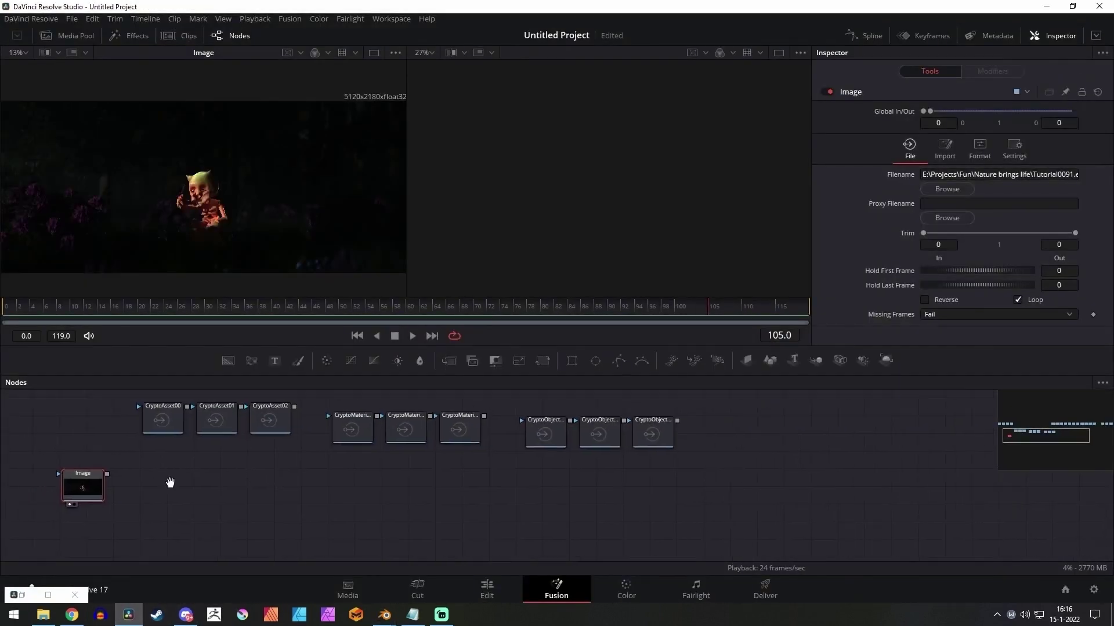
pyautogui.moveTo(85, 513); pyautogui.dragTo(74, 542)
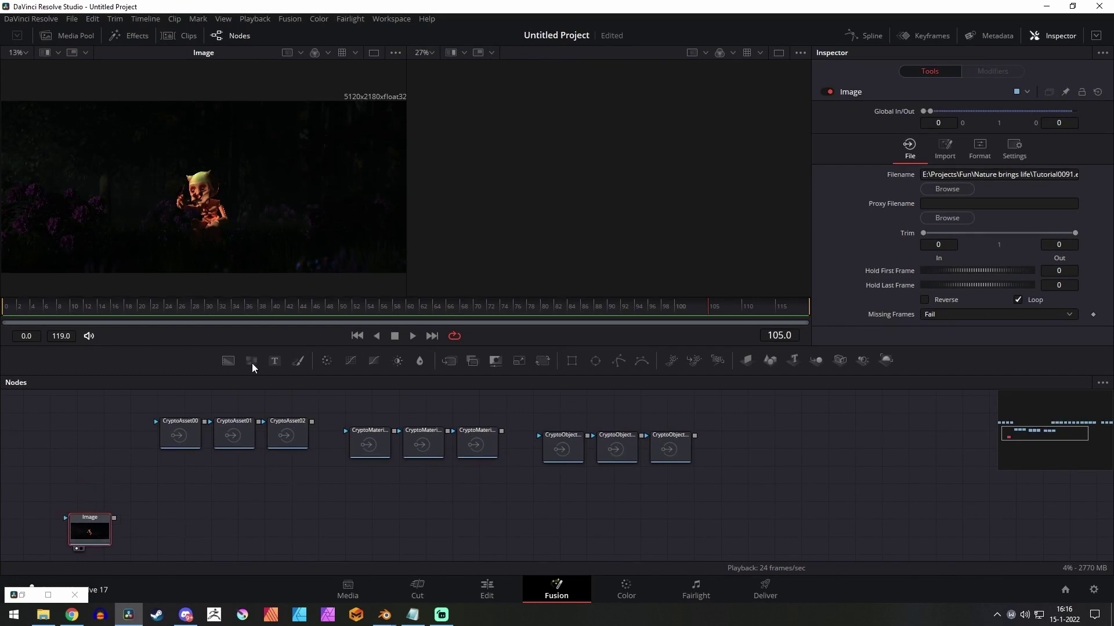
pyautogui.click(356, 53)
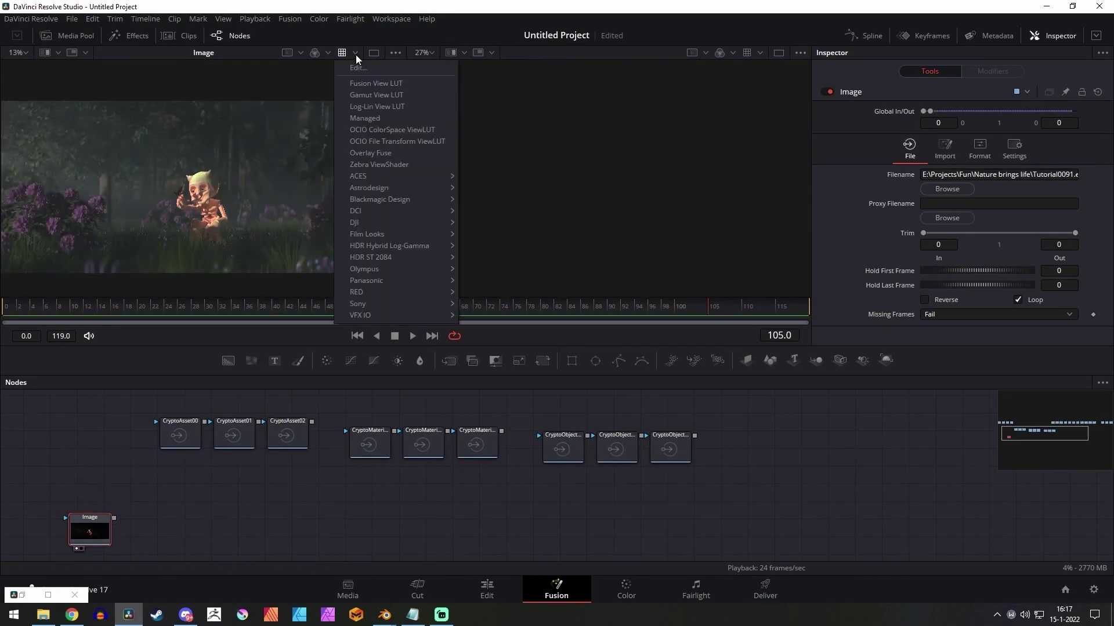
pyautogui.click(364, 87)
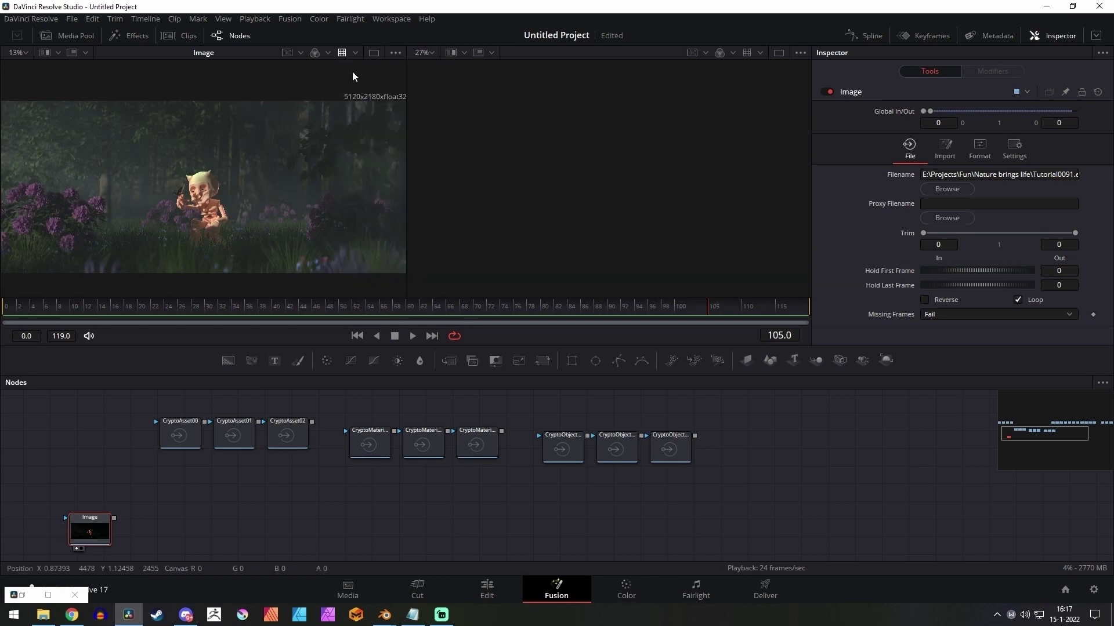
# Review the first viewer's Fusion View LUT settings in its LUT editor
pyautogui.click(352, 54)
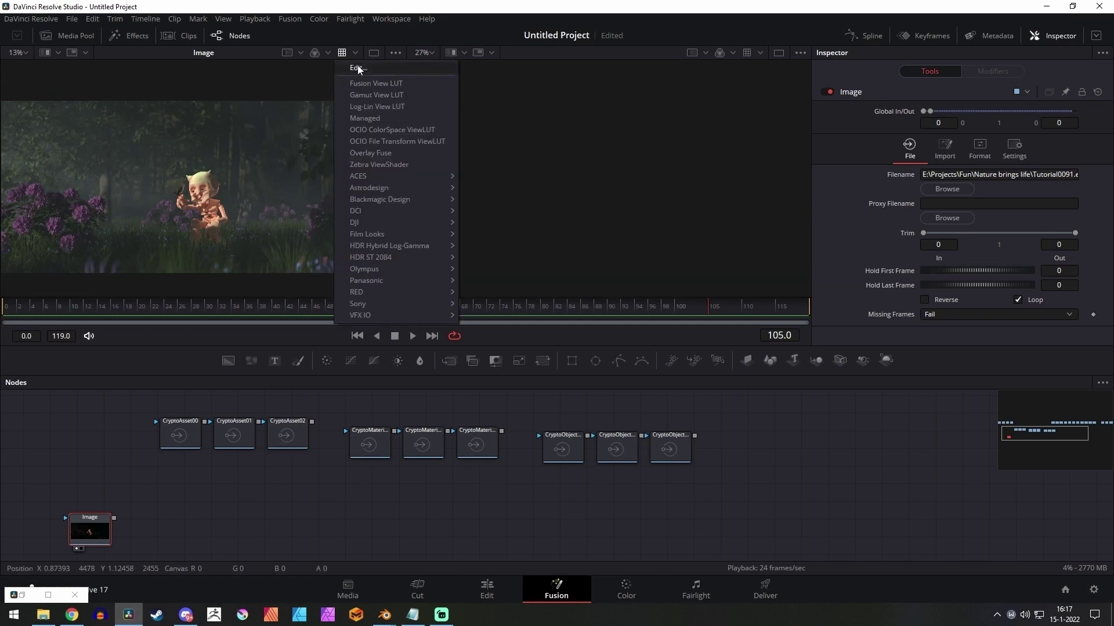
pyautogui.click(357, 68)
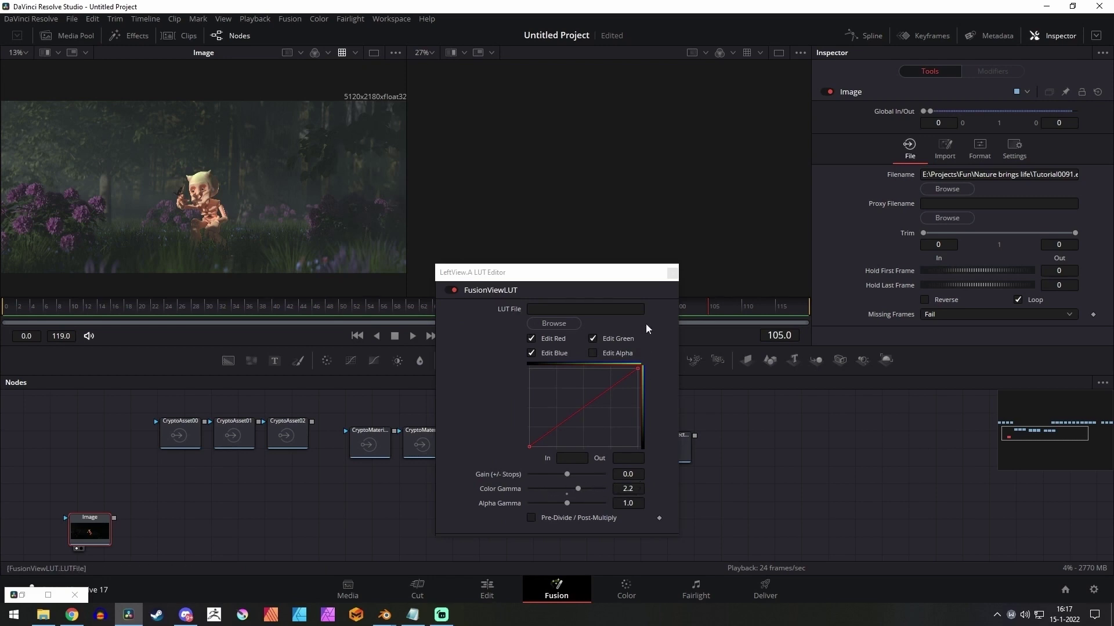
pyautogui.click(672, 273)
# Compare the Image render with the first viewer's LUT off and on, leaving the LUT enabled
pyautogui.click(343, 55)
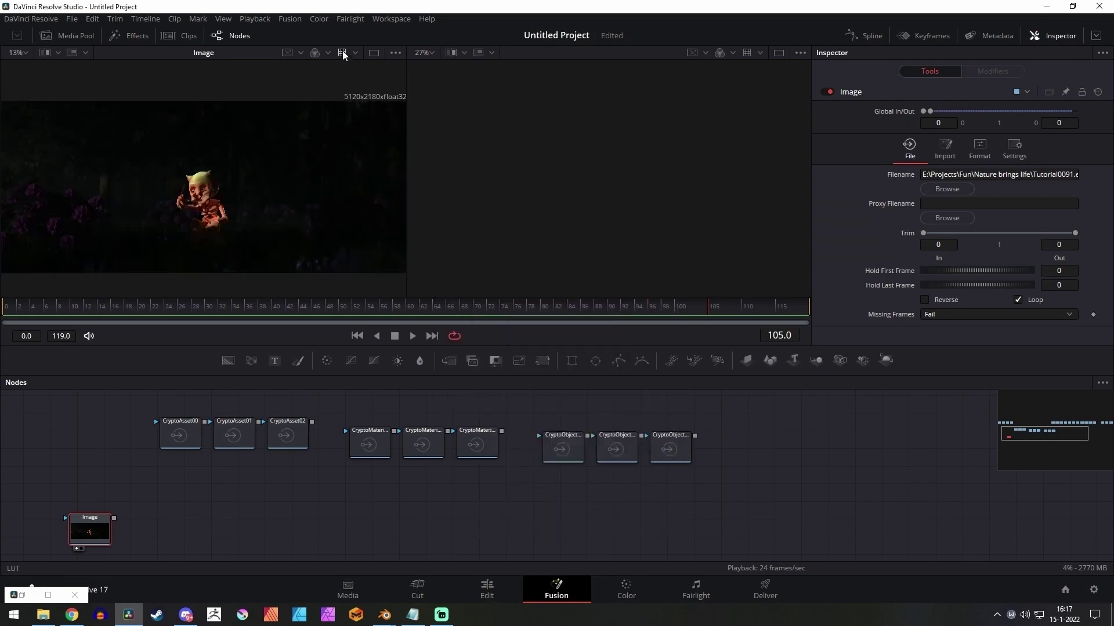
pyautogui.click(344, 55)
pyautogui.click(342, 51)
pyautogui.click(342, 51)
pyautogui.moveTo(285, 472); pyautogui.dragTo(283, 429)
pyautogui.moveTo(197, 463); pyautogui.dragTo(210, 501)
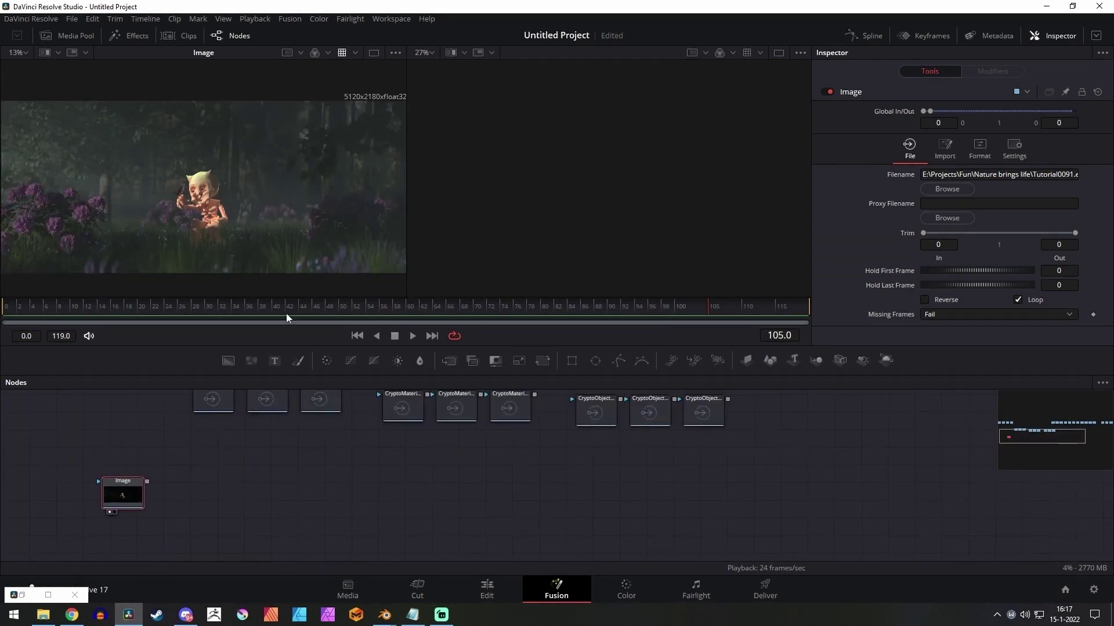
# Examine the character, butterfly and surrounding flowers of the Image render up close in the first viewer
pyautogui.scroll(8, 232, 219)
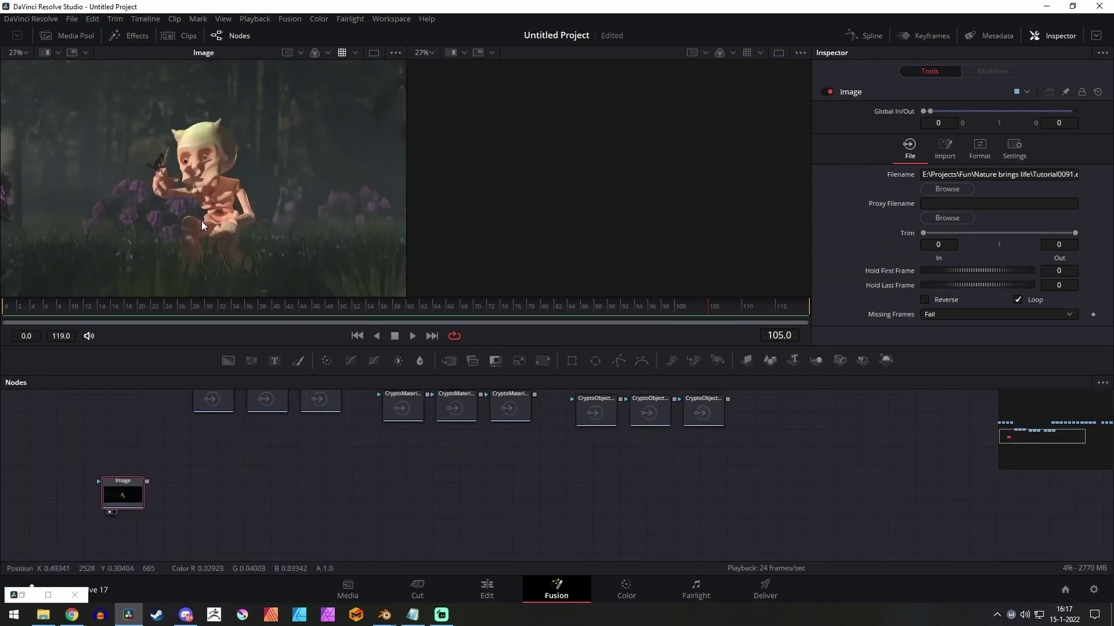
pyautogui.moveTo(258, 203); pyautogui.dragTo(270, 159)
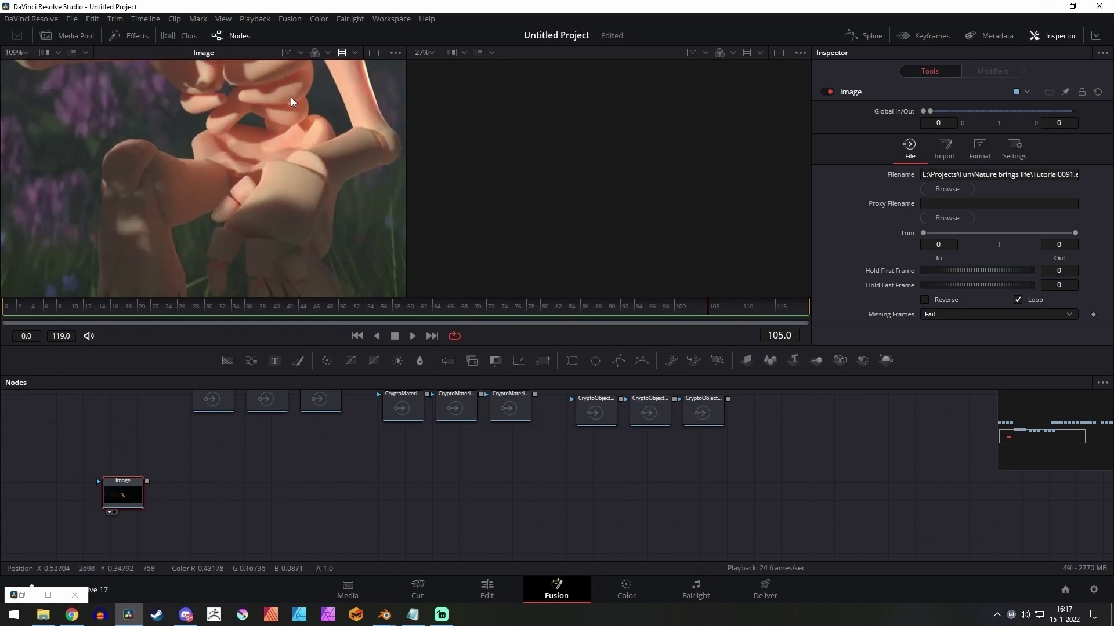
pyautogui.moveTo(291, 96); pyautogui.dragTo(190, 226)
pyautogui.scroll(-3, 259, 167)
pyautogui.scroll(-2, 261, 162)
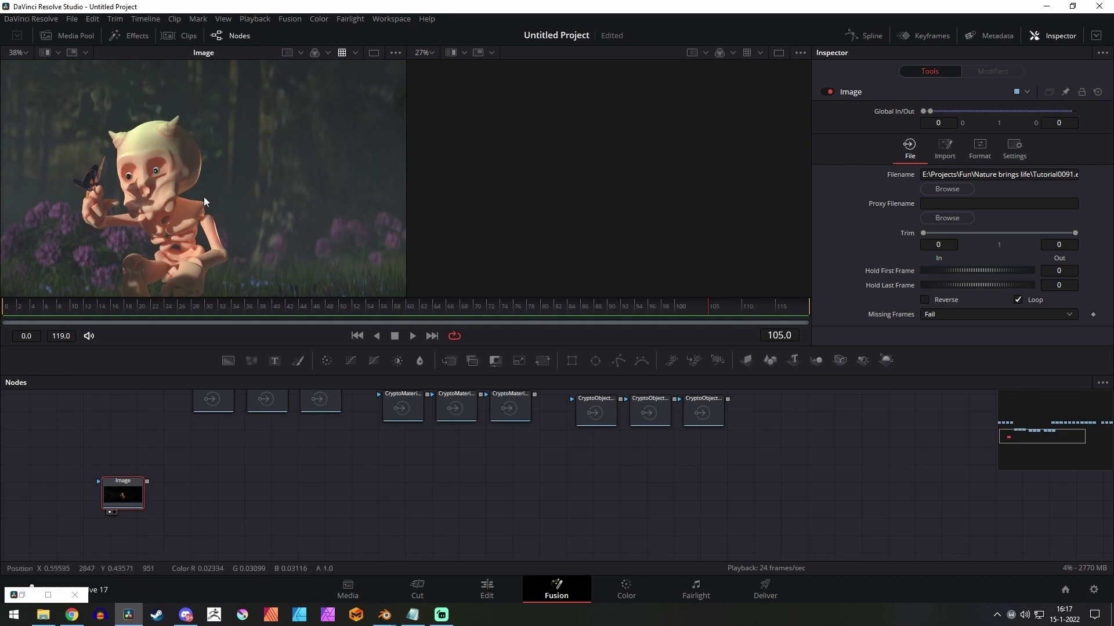
pyautogui.scroll(-3, 207, 200)
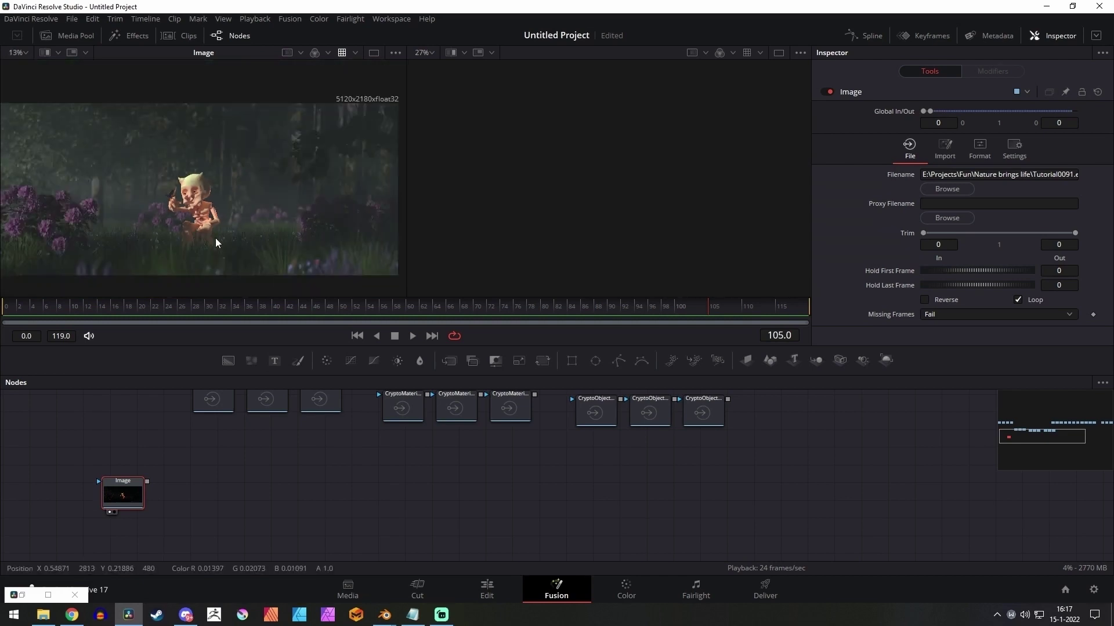
pyautogui.moveTo(171, 230); pyautogui.dragTo(197, 223)
pyautogui.scroll(-2, 294, 200)
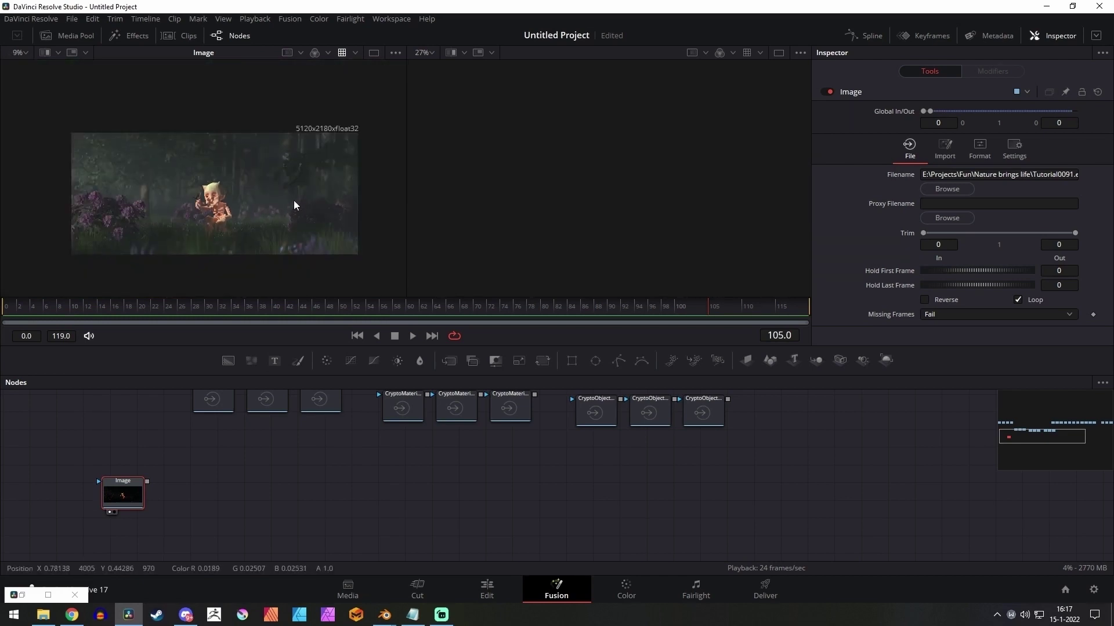
pyautogui.scroll(4, 279, 200)
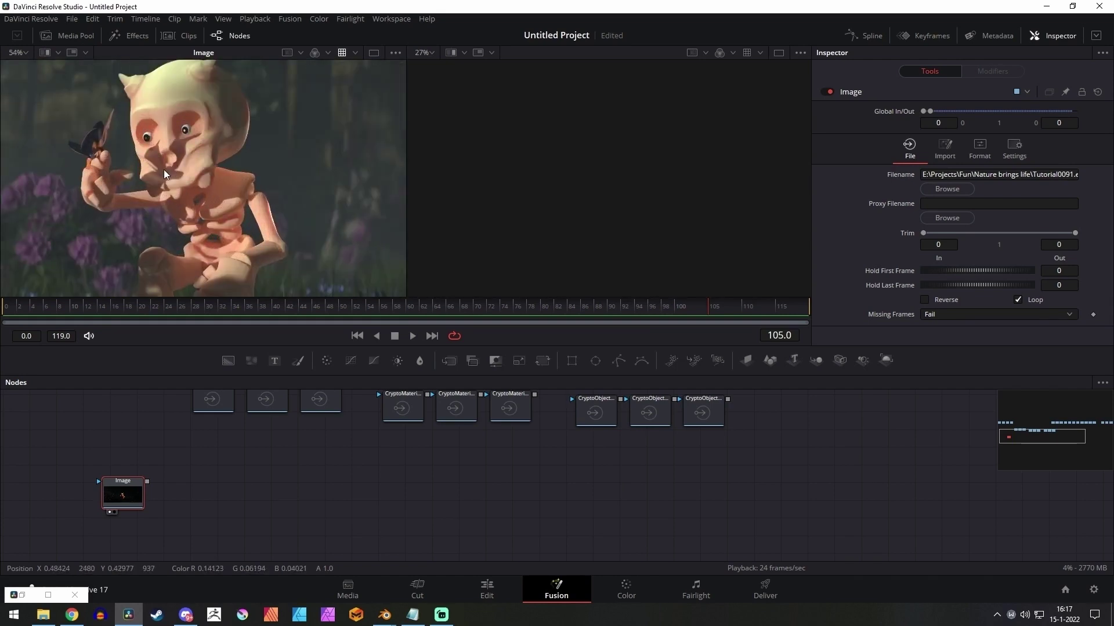
pyautogui.moveTo(187, 159); pyautogui.dragTo(165, 177)
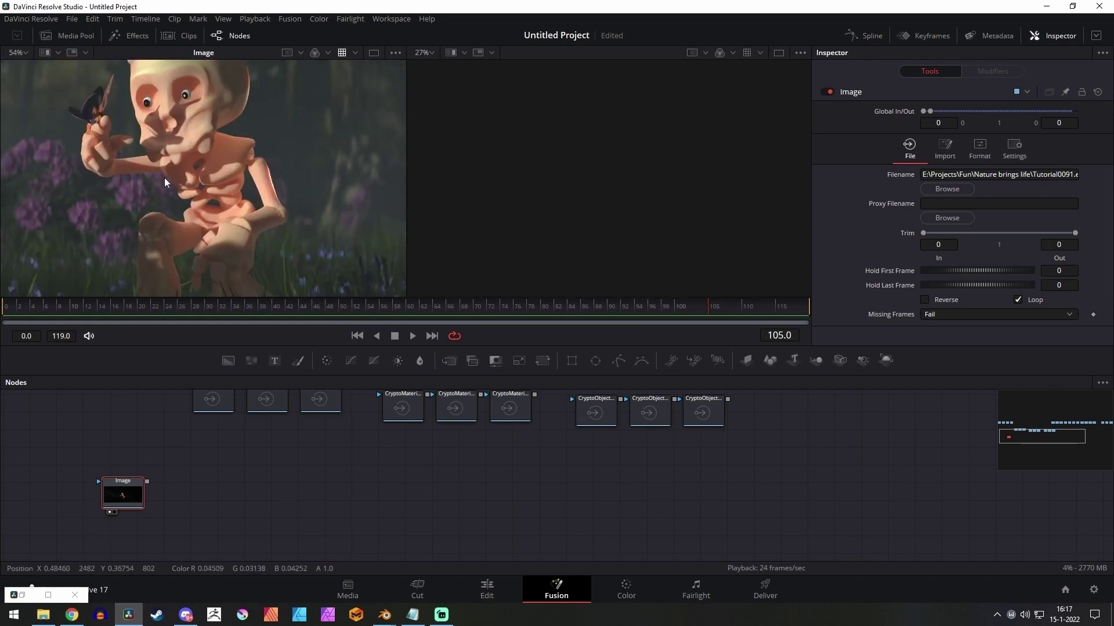
pyautogui.scroll(-3, 165, 177)
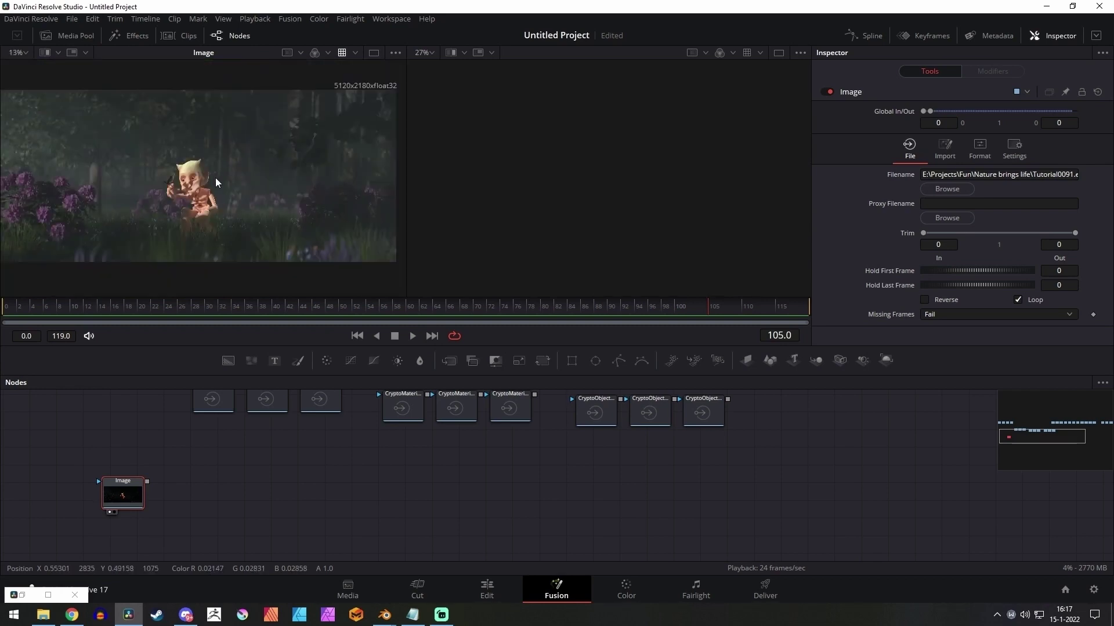
pyautogui.moveTo(310, 185)
pyautogui.mouseDown()
pyautogui.moveTo(319, 193)
pyautogui.moveTo(312, 186)
pyautogui.mouseUp()
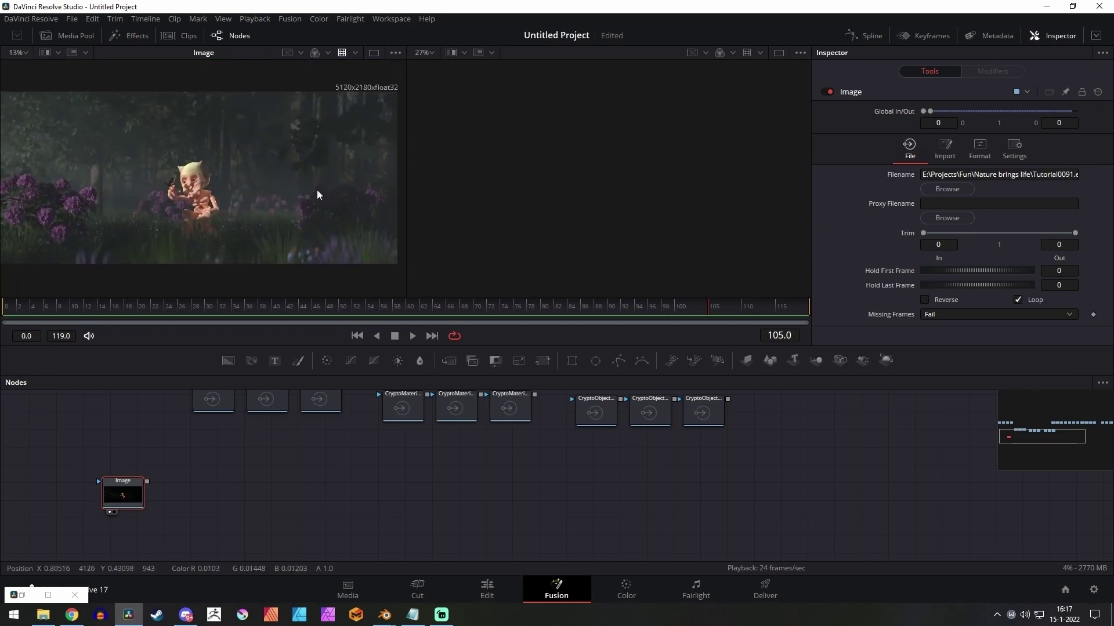
# Move the Image loader closer to the crypto rows, placing it below and in front of CryptoAsset00
pyautogui.moveTo(133, 488); pyautogui.dragTo(156, 454)
pyautogui.moveTo(227, 454); pyautogui.dragTo(176, 501)
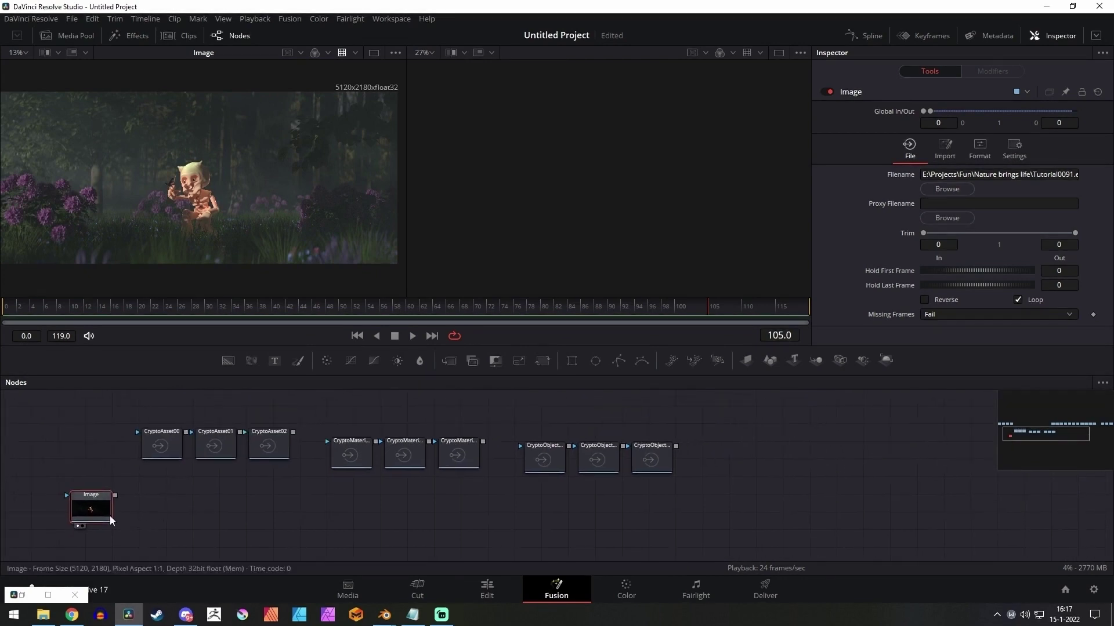
pyautogui.moveTo(99, 509); pyautogui.dragTo(78, 500)
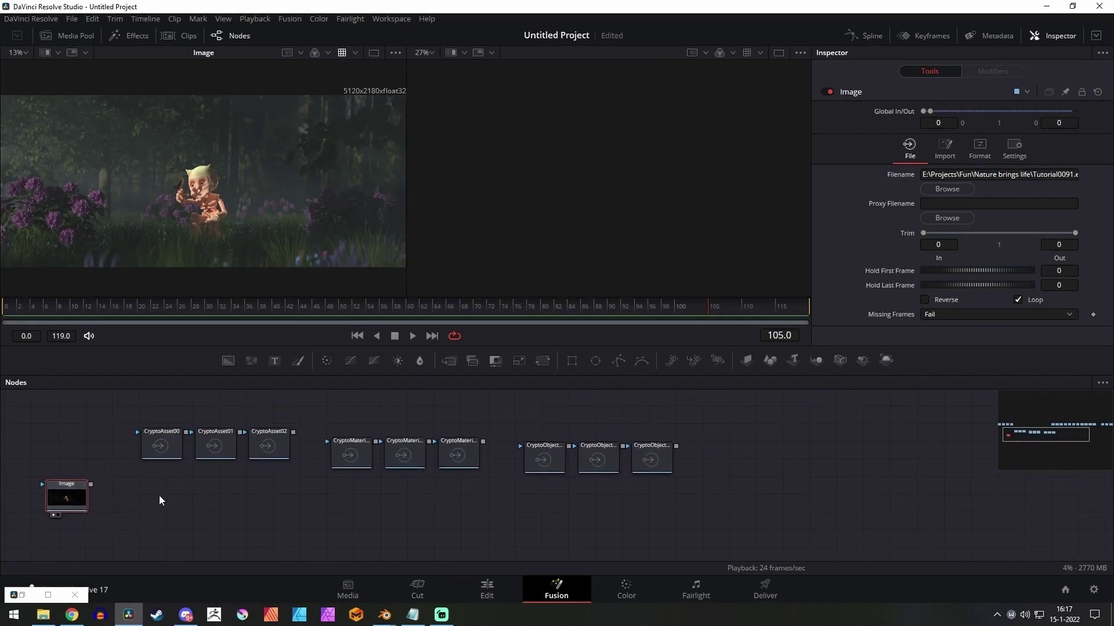
pyautogui.moveTo(160, 496); pyautogui.dragTo(204, 470)
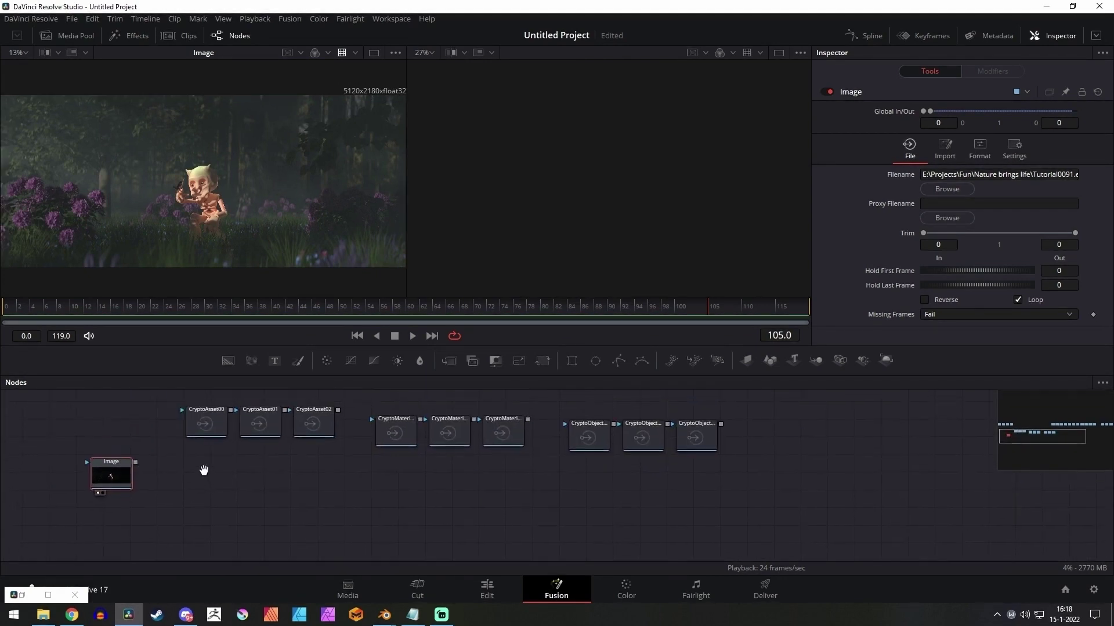
# Show the CryptoAsset00 loader in the second viewer
pyautogui.click(207, 427)
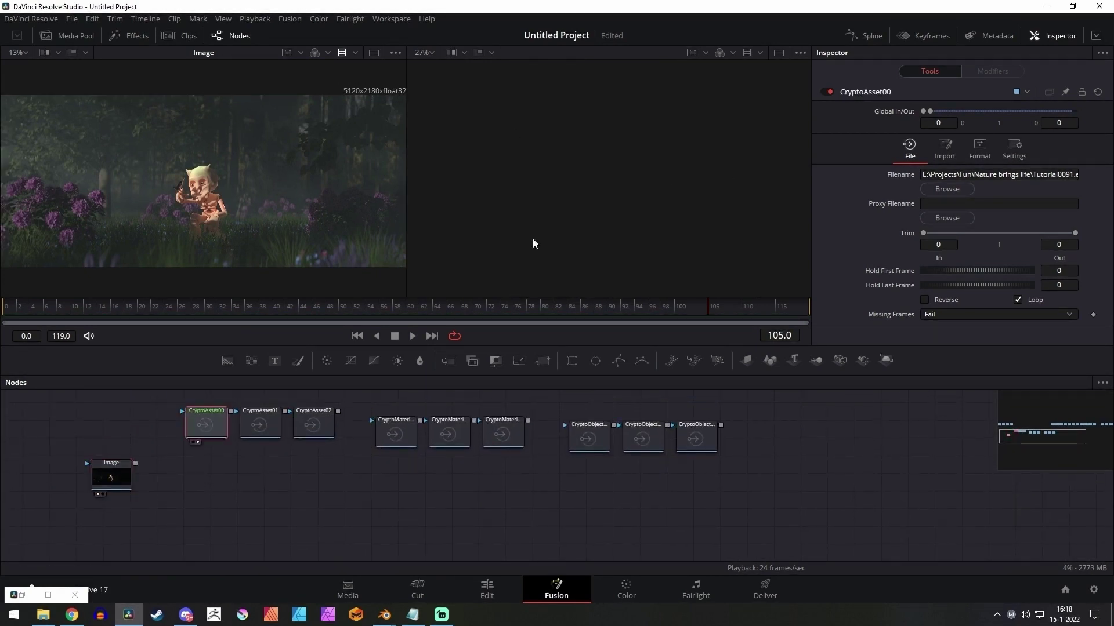
pyautogui.press('2')
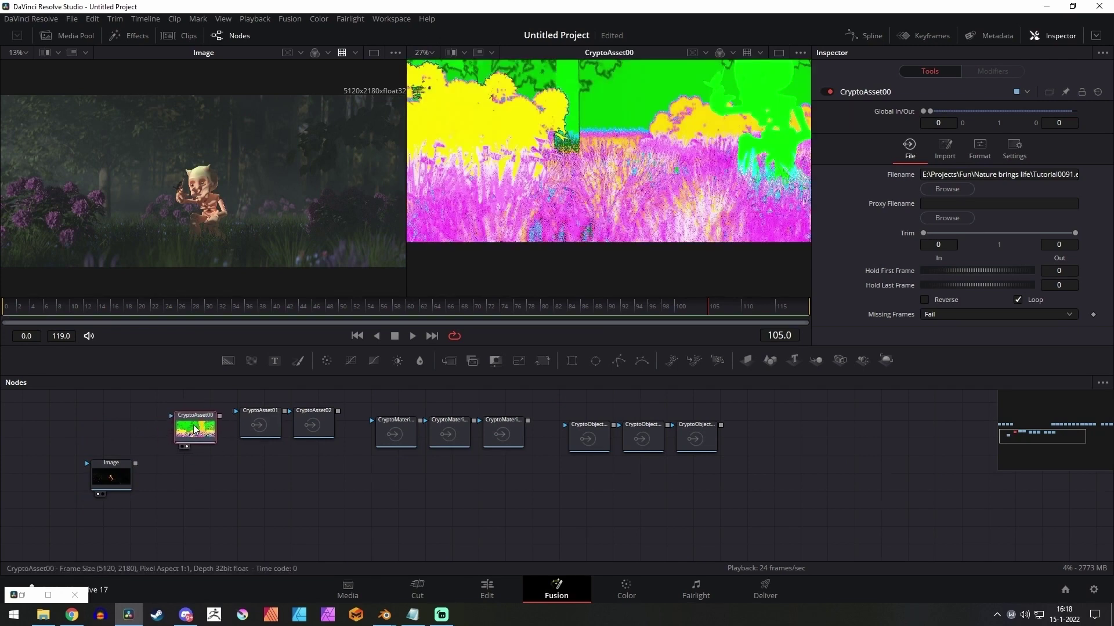
# Move the three CryptoObject loaders together, slightly farther away from the CryptoMaterial group
pyautogui.moveTo(349, 420); pyautogui.dragTo(249, 434)
pyautogui.moveTo(492, 424); pyautogui.dragTo(643, 471)
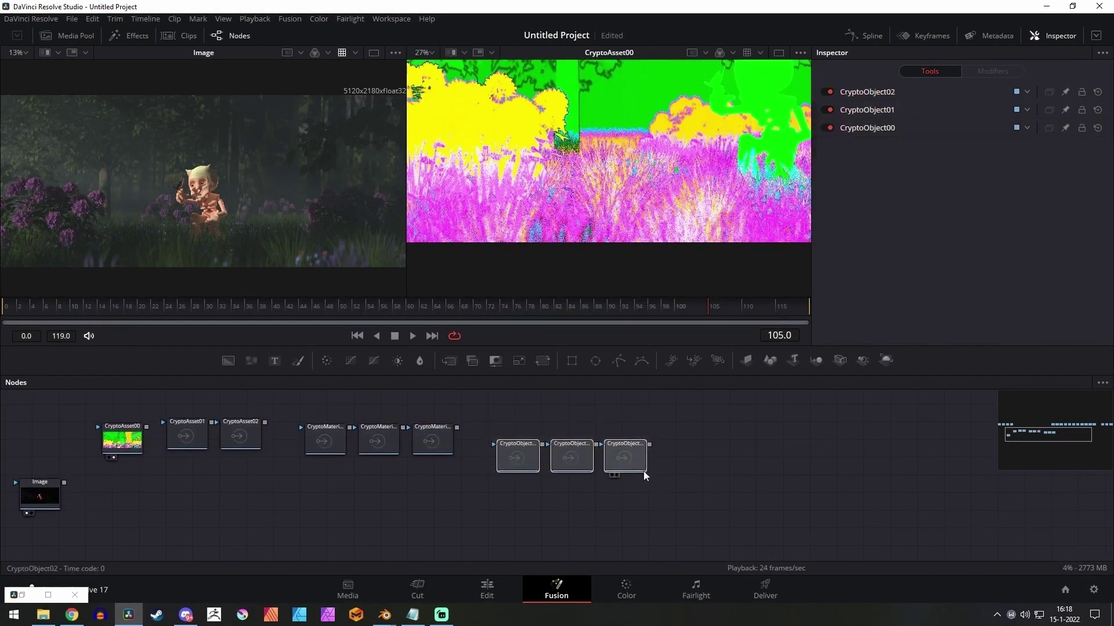
pyautogui.click(642, 445)
pyautogui.scroll(1, 410, 471)
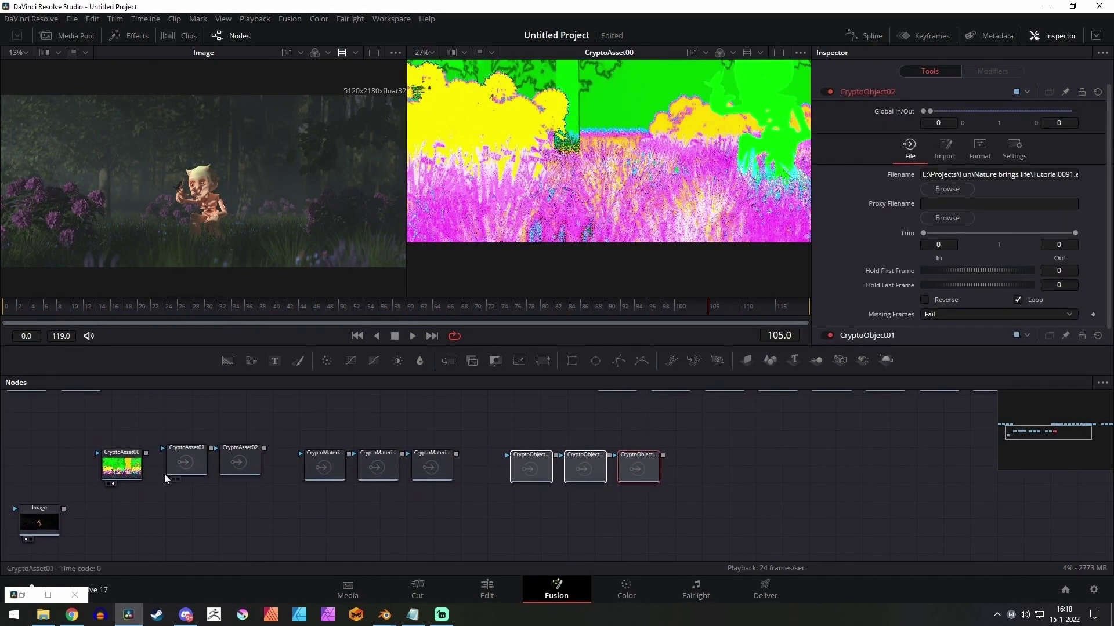
pyautogui.moveTo(128, 473); pyautogui.dragTo(181, 476)
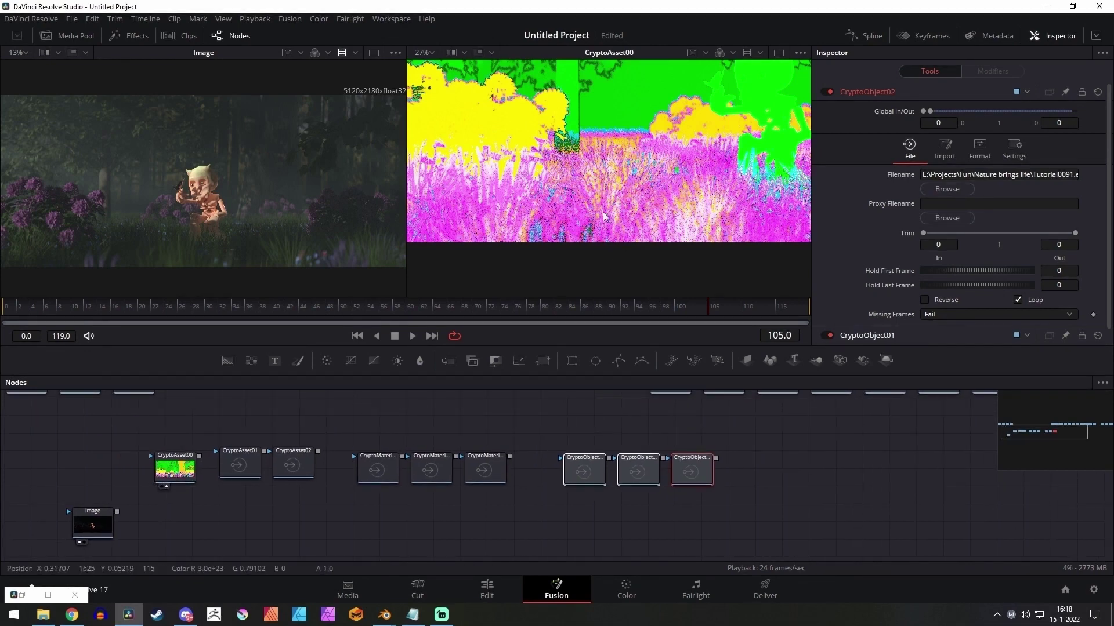
# View more of the CryptoAsset00 pass in the second viewer and nudge its node closer to CryptoAsset01
pyautogui.scroll(-2, 630, 158)
pyautogui.moveTo(632, 158); pyautogui.dragTo(520, 221)
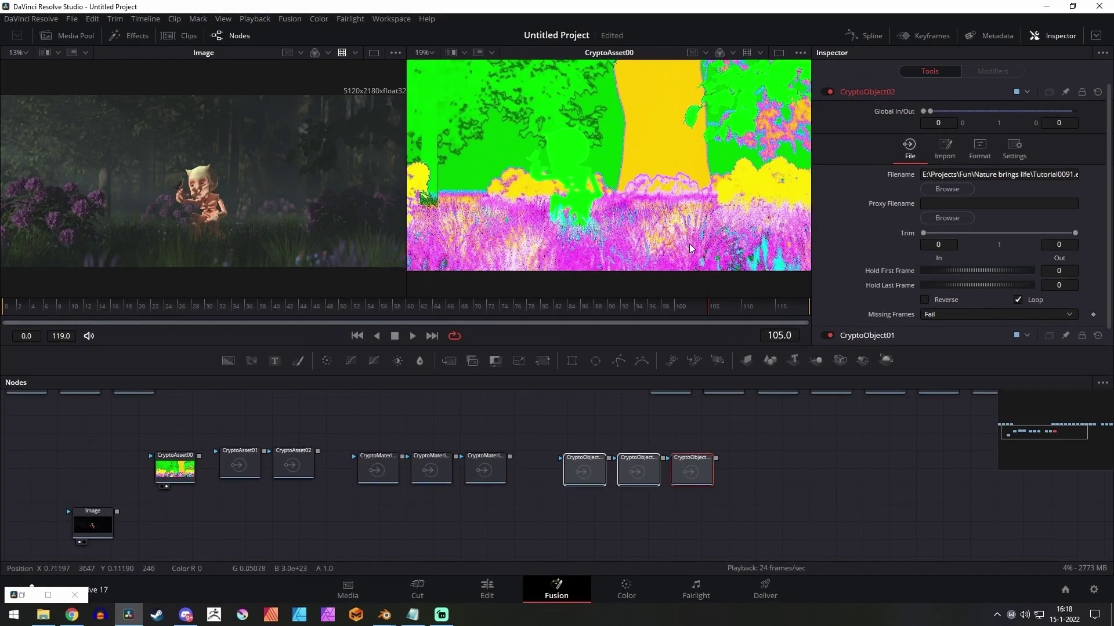
pyautogui.moveTo(300, 509); pyautogui.dragTo(308, 490)
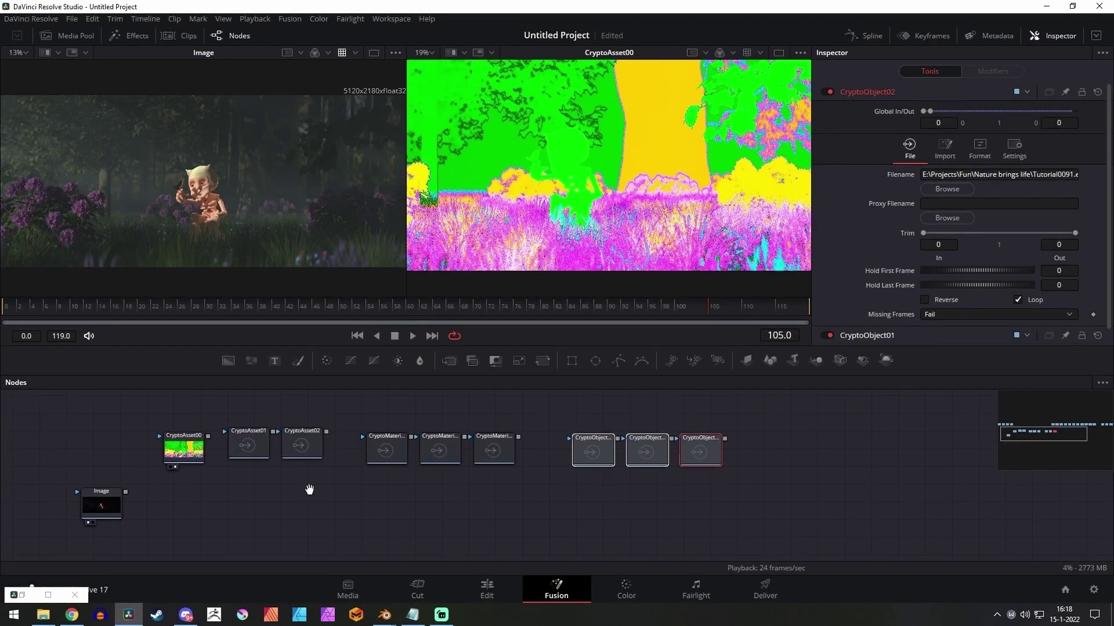
pyautogui.moveTo(155, 433); pyautogui.dragTo(187, 447)
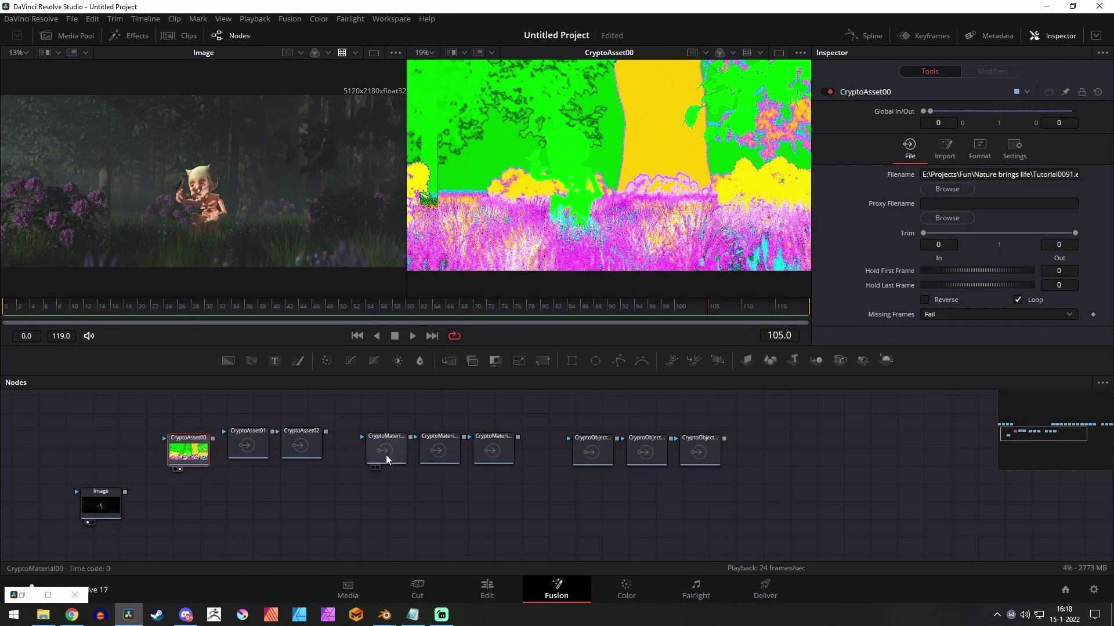
# Show CryptoObject00 in the first viewer and CryptoAsset00 in the second viewer for a side-by-side comparison
pyautogui.click(594, 455)
pyautogui.press('1')
pyautogui.press('2')
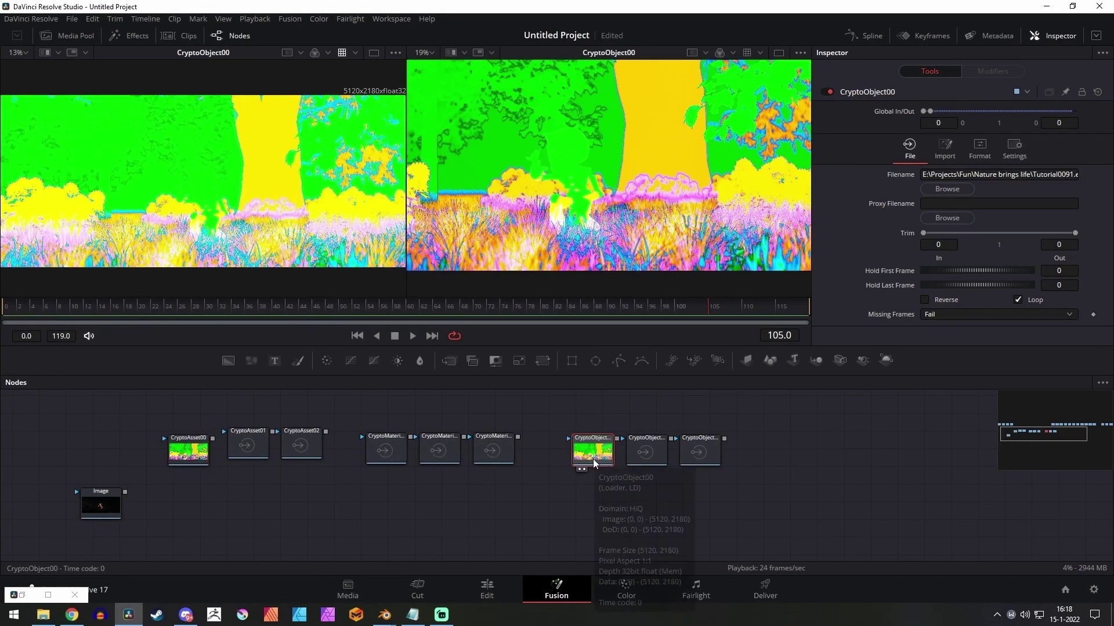
pyautogui.click(186, 457)
pyautogui.press('2')
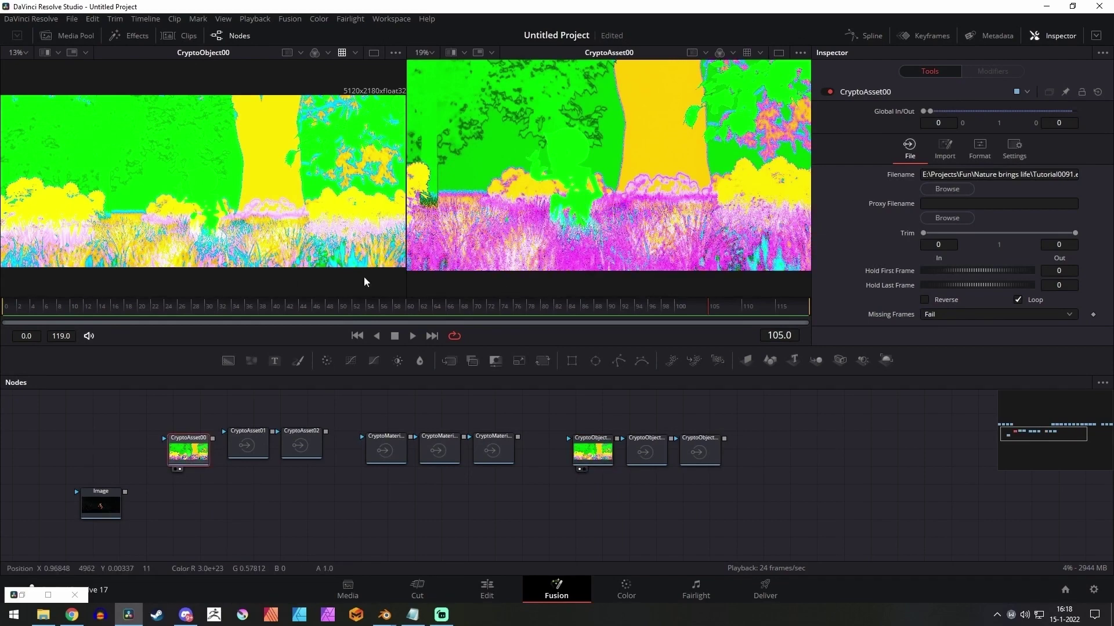
# Compare the grass and bushes in the CryptoAsset00 pass with those in the CryptoObject00 pass
pyautogui.moveTo(423, 245); pyautogui.dragTo(461, 241)
pyautogui.moveTo(593, 192); pyautogui.dragTo(582, 229)
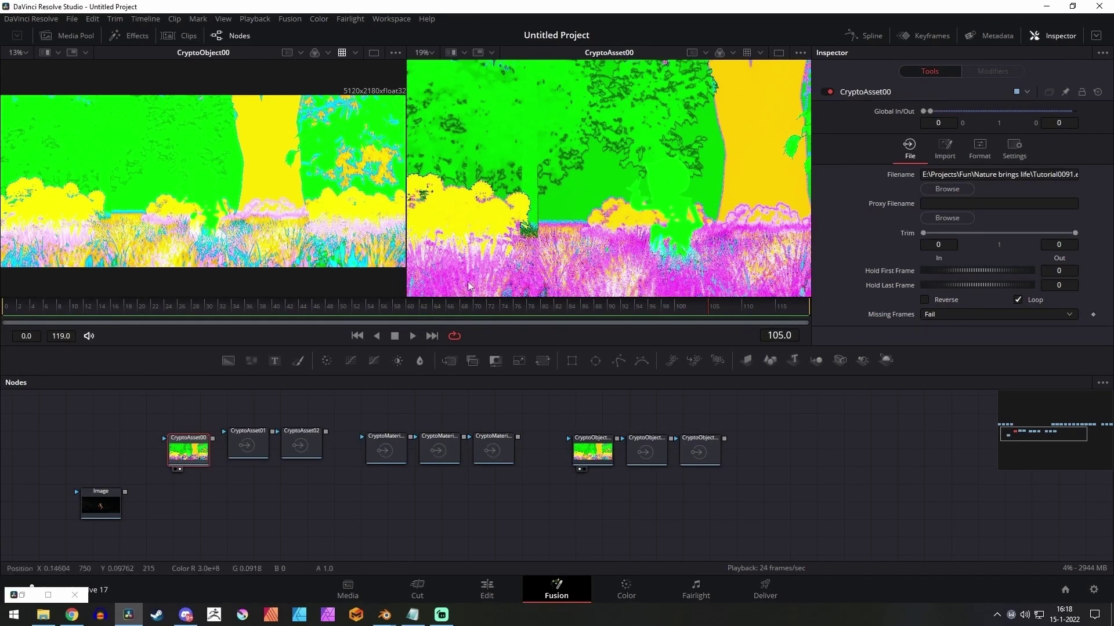
pyautogui.moveTo(696, 278); pyautogui.dragTo(601, 239)
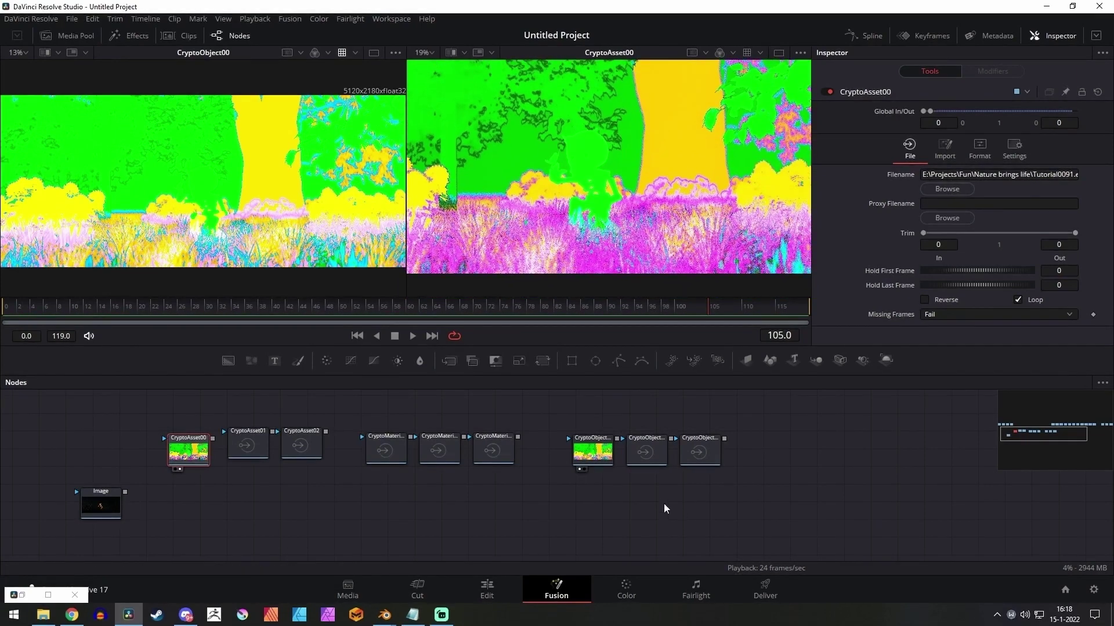
pyautogui.moveTo(578, 451); pyautogui.dragTo(562, 457)
pyautogui.scroll(5, 148, 253)
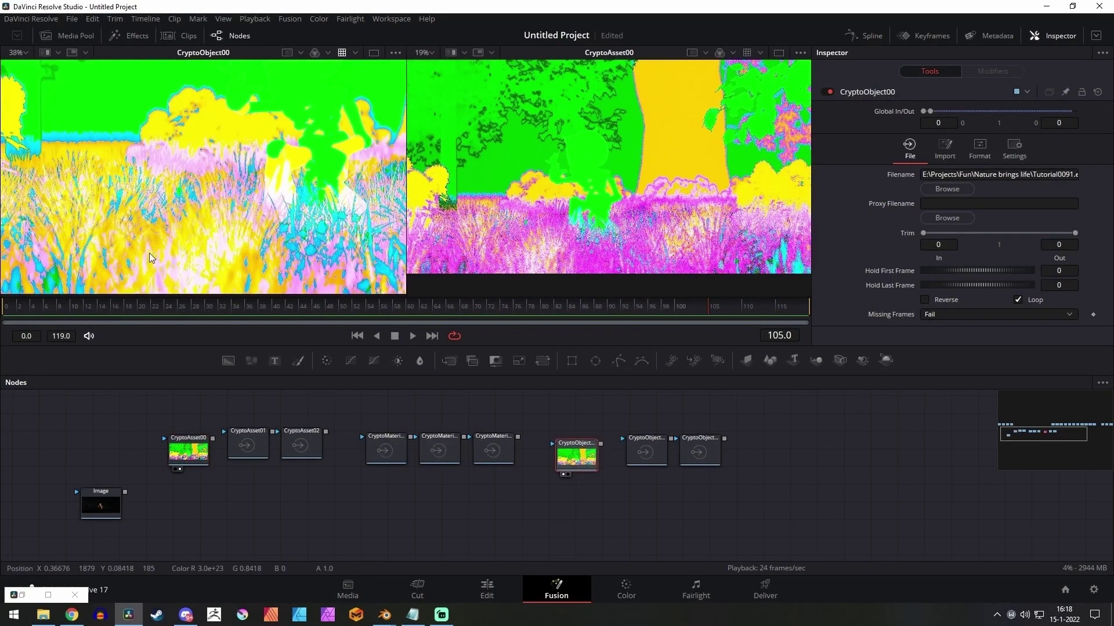
pyautogui.moveTo(293, 252); pyautogui.dragTo(236, 232)
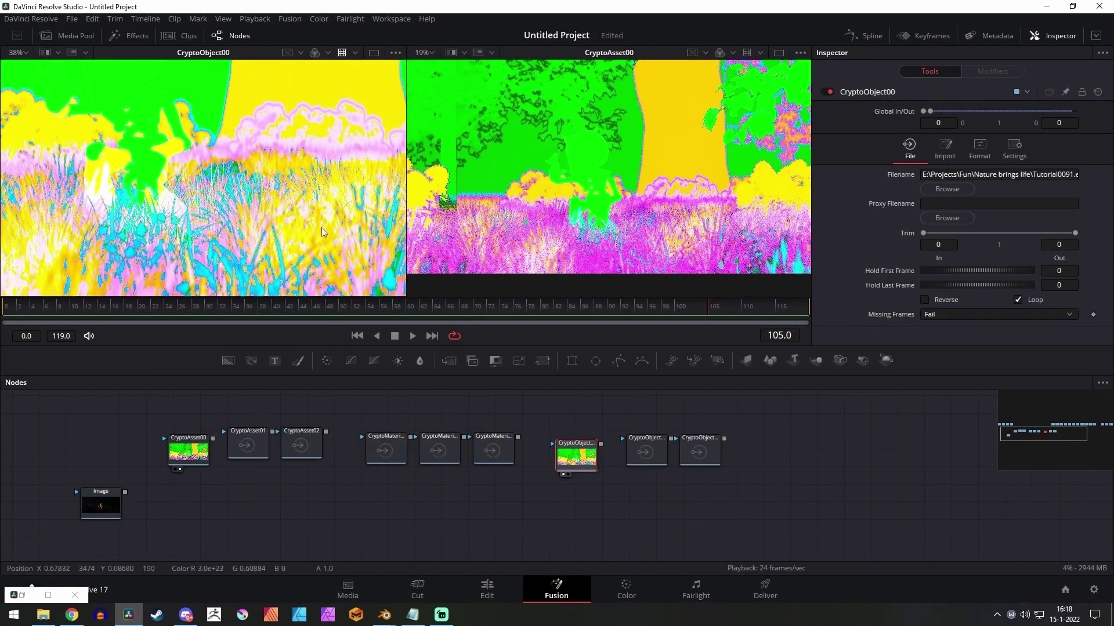
pyautogui.moveTo(321, 228)
pyautogui.mouseDown()
pyautogui.moveTo(215, 223)
pyautogui.moveTo(305, 205)
pyautogui.moveTo(326, 223)
pyautogui.mouseUp()
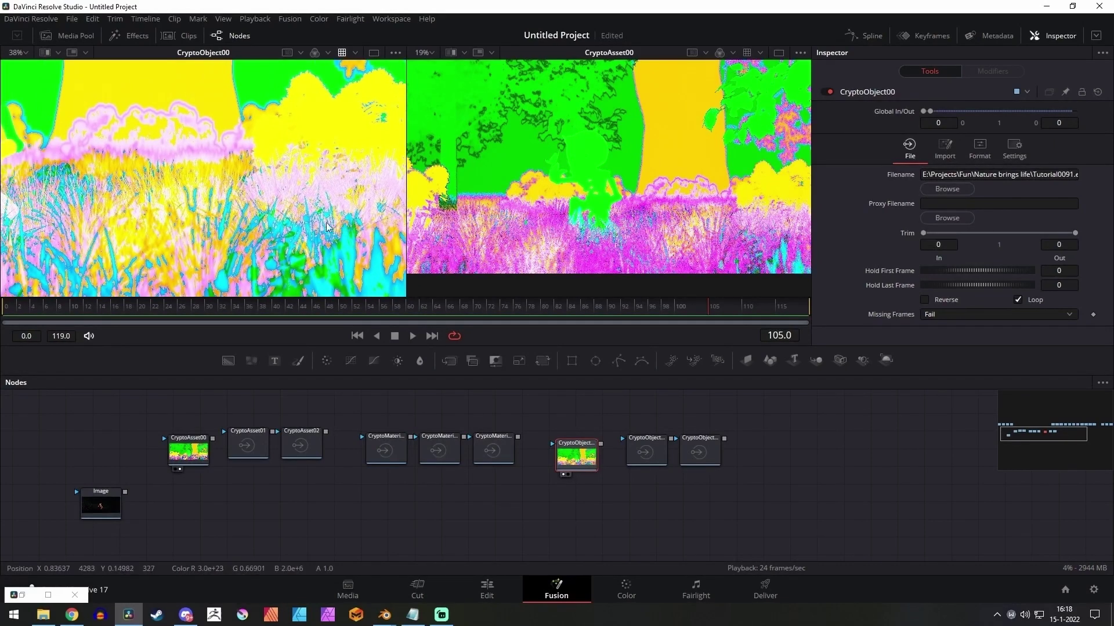
# Adjust the spacing between the CryptoAsset, CryptoMaterial and CryptoObject loader groups
pyautogui.moveTo(560, 475); pyautogui.dragTo(547, 441)
pyautogui.moveTo(315, 408); pyautogui.dragTo(465, 450)
pyautogui.moveTo(123, 404); pyautogui.dragTo(254, 430)
pyautogui.moveTo(251, 419); pyautogui.dragTo(289, 448)
pyautogui.click(163, 417)
pyautogui.scroll(-2, 267, 440)
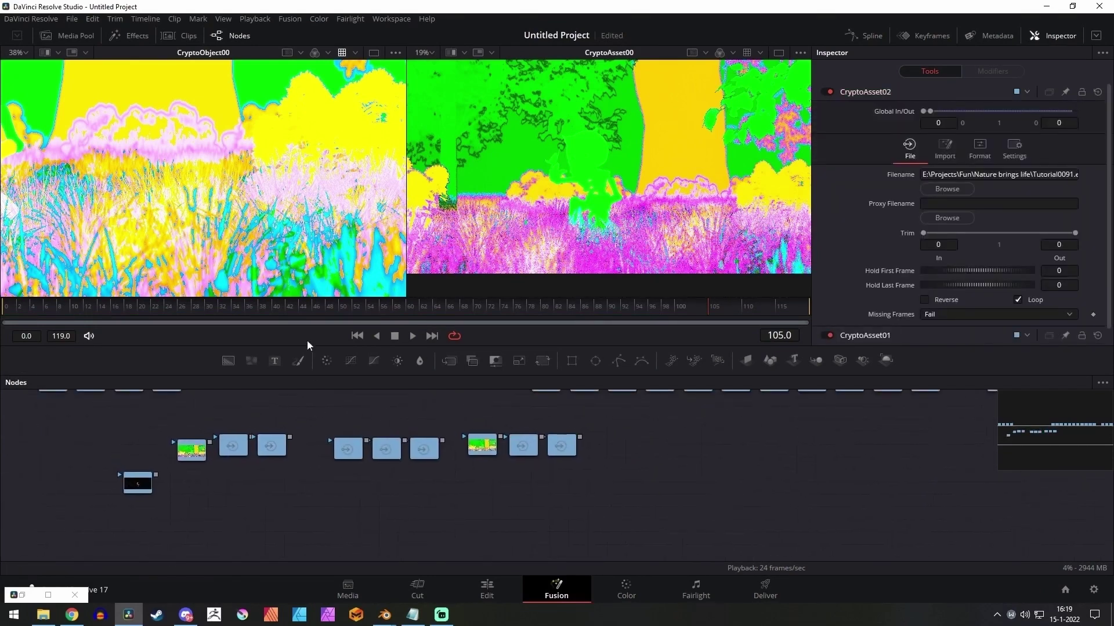
# Show CryptoMaterial00 in the first viewer beside CryptoAsset00 and bring the whole character into view
pyautogui.scroll(-2, 279, 221)
pyautogui.scroll(2, 239, 464)
pyautogui.moveTo(90, 399); pyautogui.dragTo(342, 436)
pyautogui.click(460, 435)
pyautogui.moveTo(501, 391); pyautogui.dragTo(418, 407)
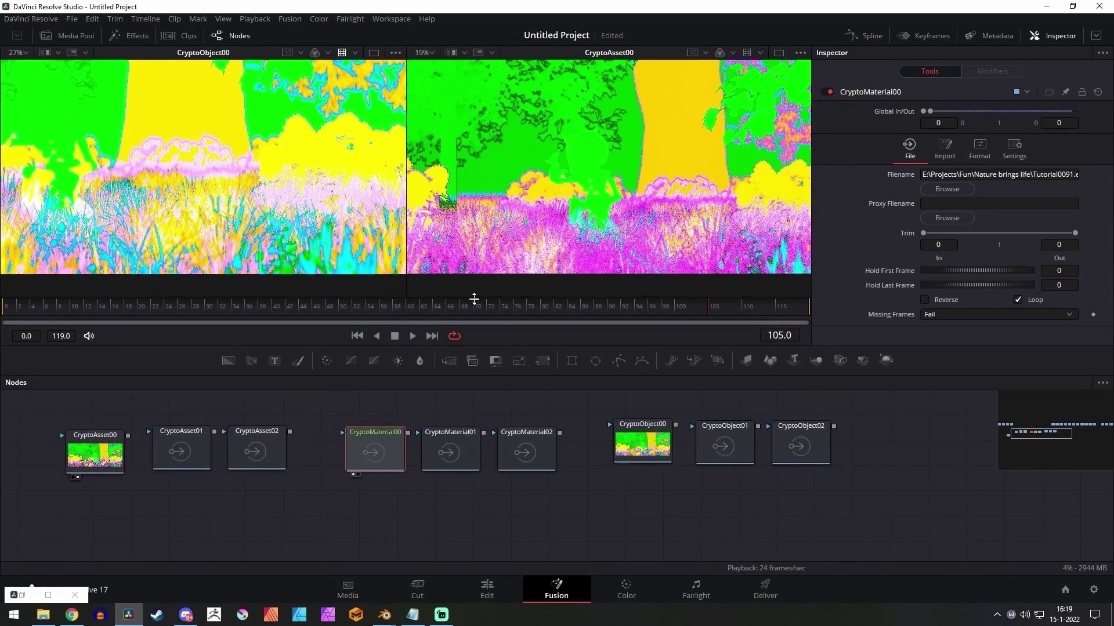
pyautogui.press('1')
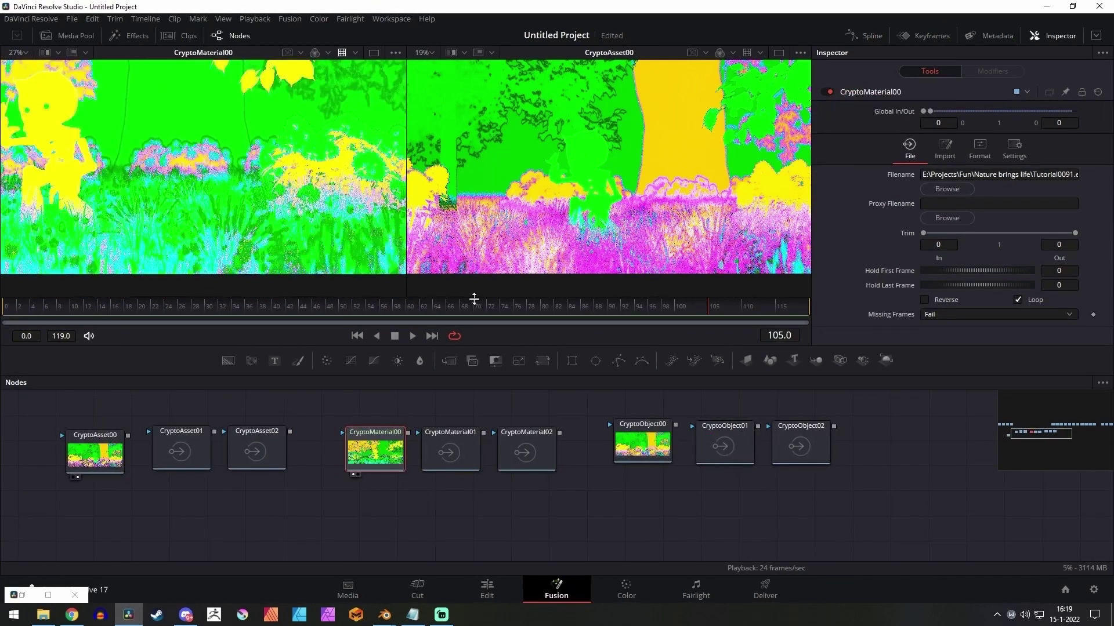
pyautogui.scroll(-2, 134, 235)
pyautogui.moveTo(55, 246); pyautogui.dragTo(208, 255)
pyautogui.scroll(3, 239, 258)
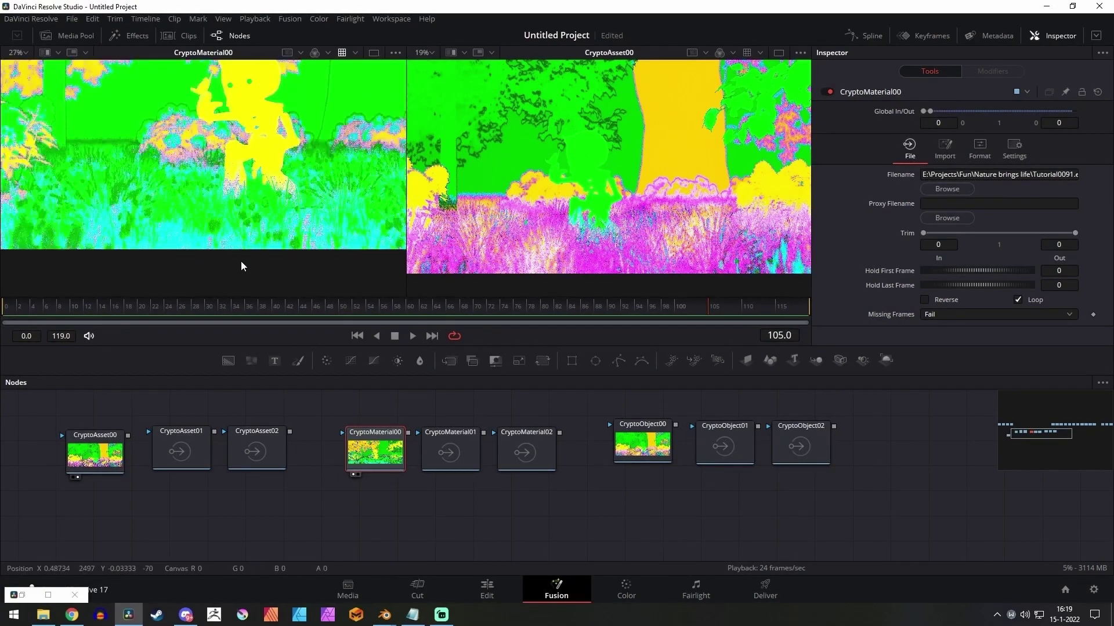
# Move CryptoMaterial00 slightly away from CryptoMaterial01 and nudge CryptoObject00 away from CryptoObject01
pyautogui.moveTo(375, 451); pyautogui.dragTo(358, 445)
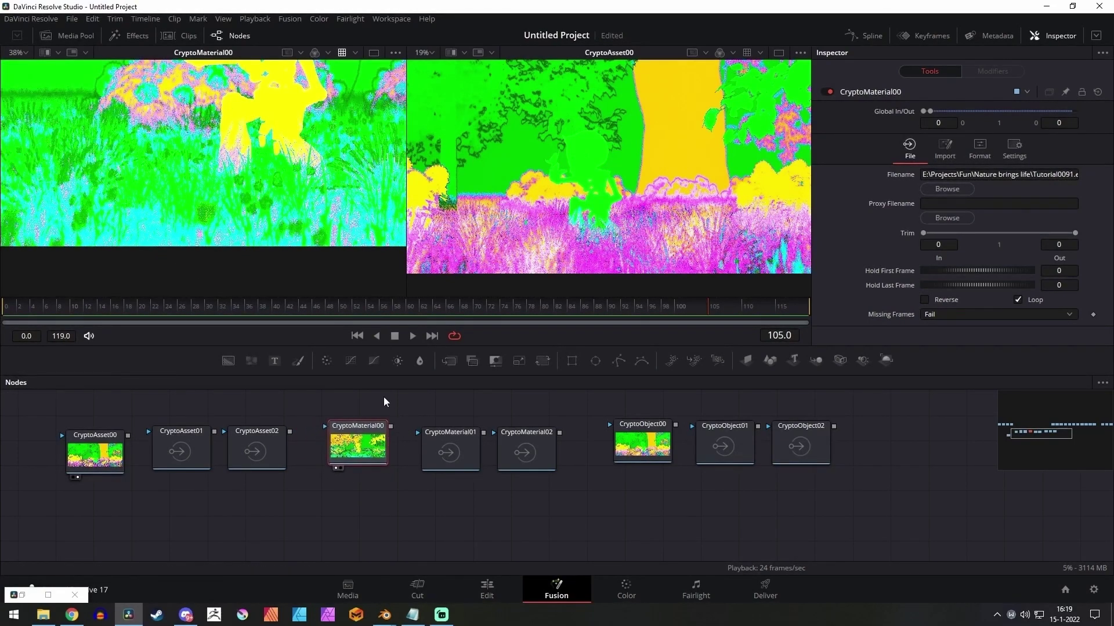
pyautogui.moveTo(642, 426); pyautogui.dragTo(635, 424)
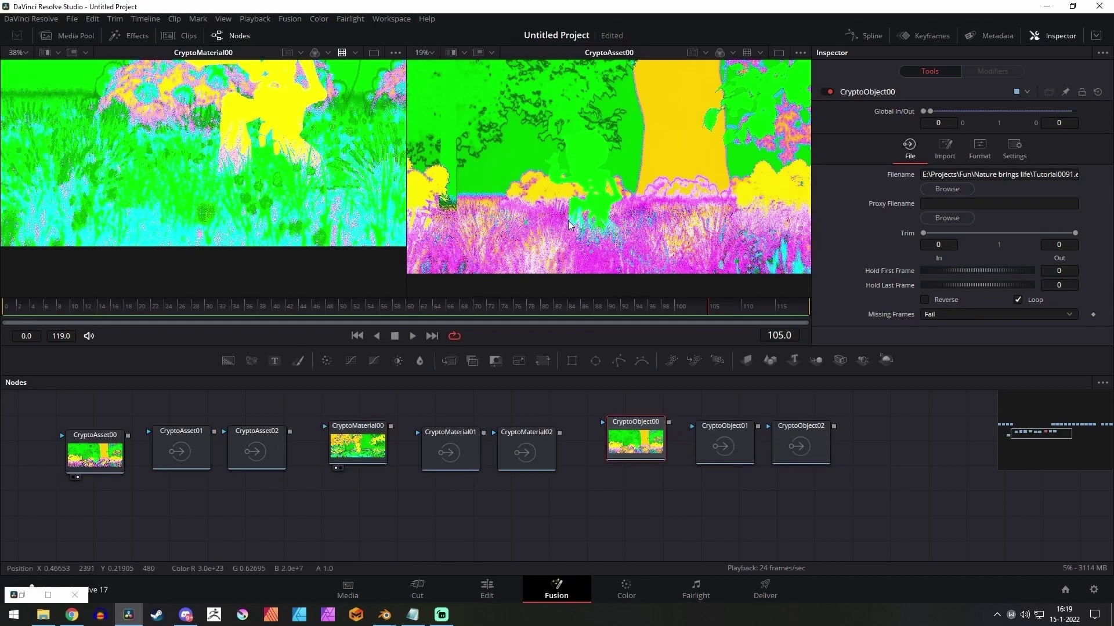
pyautogui.scroll(-1, 316, 134)
pyautogui.moveTo(270, 91); pyautogui.dragTo(207, 218)
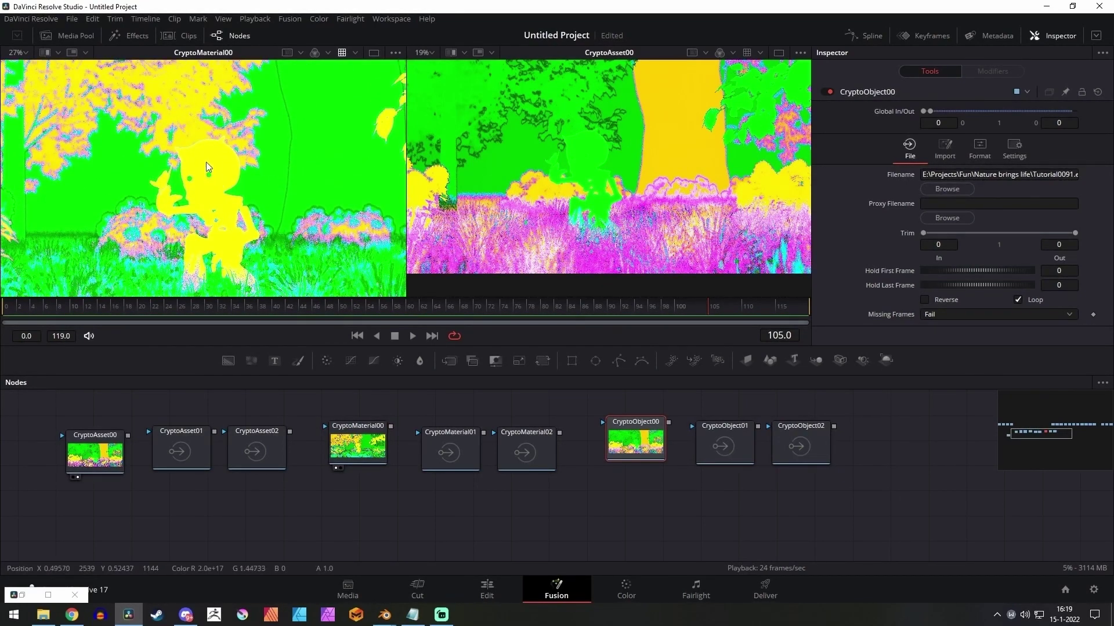
pyautogui.moveTo(364, 444); pyautogui.dragTo(369, 450)
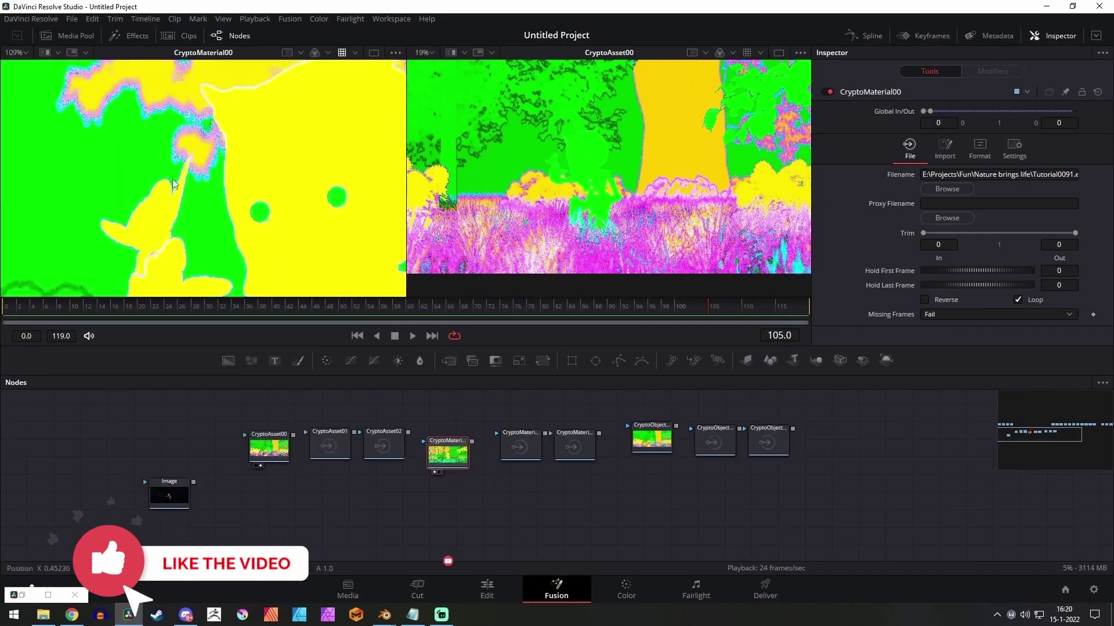
# Examine how the character's hand, face and outlines are separated in the CryptoMaterial00 pass
pyautogui.moveTo(175, 185); pyautogui.dragTo(142, 173)
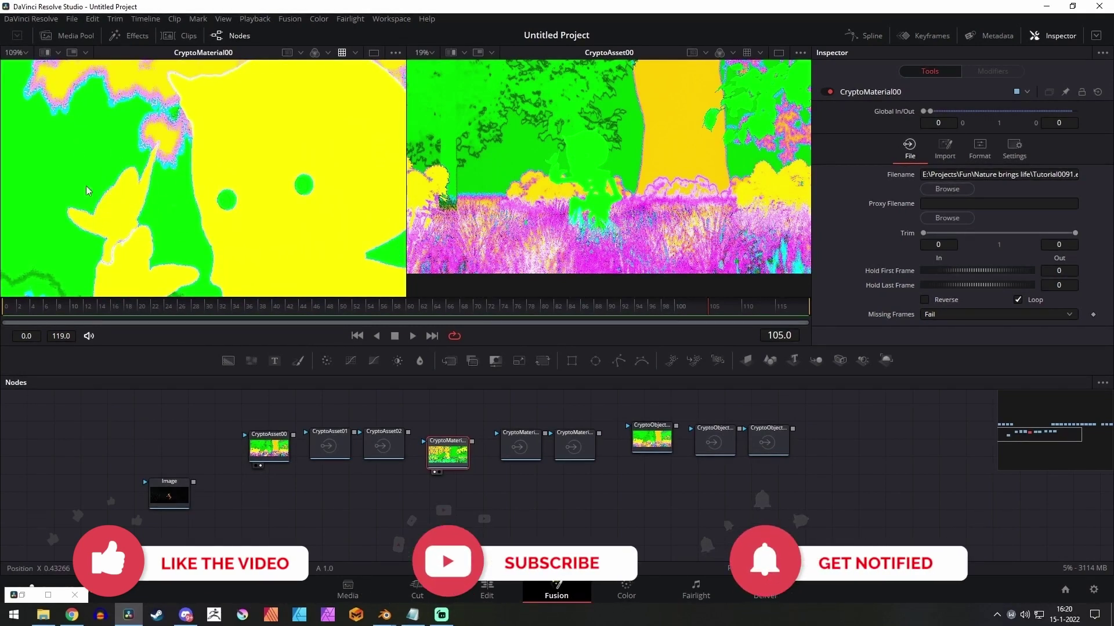
pyautogui.scroll(5, 168, 209)
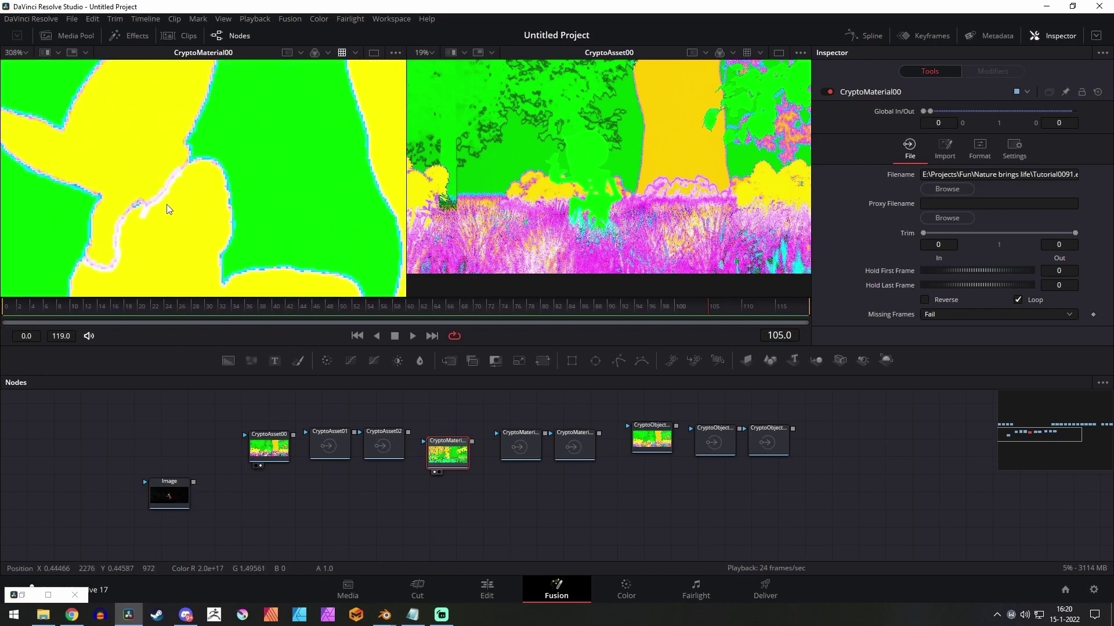
pyautogui.moveTo(168, 209); pyautogui.dragTo(171, 219)
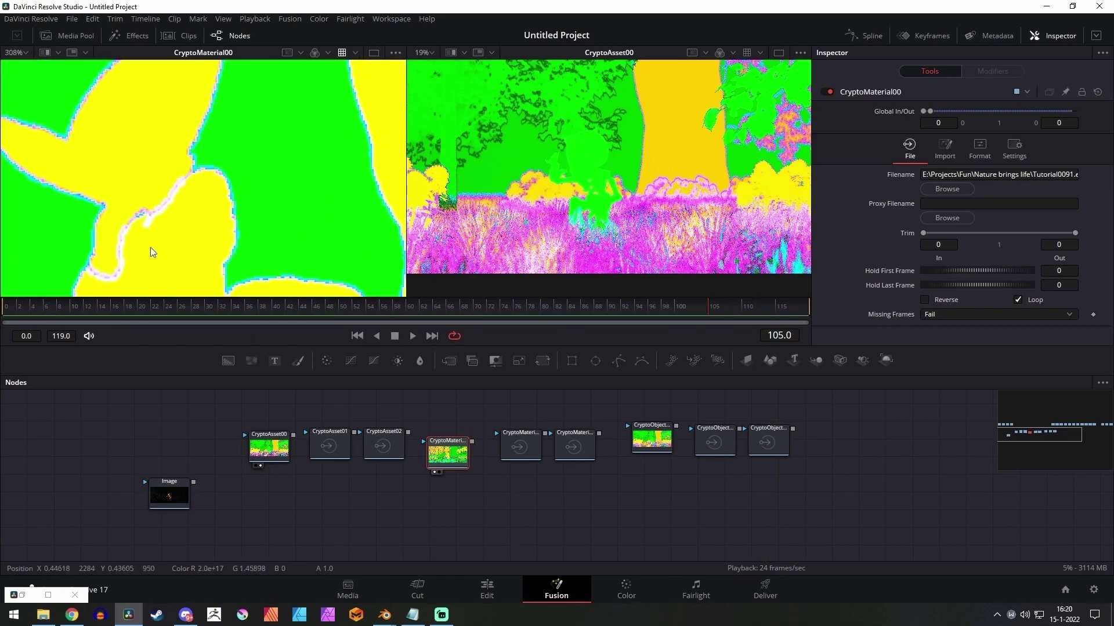
pyautogui.scroll(-8, 160, 246)
pyautogui.moveTo(237, 255); pyautogui.dragTo(234, 191)
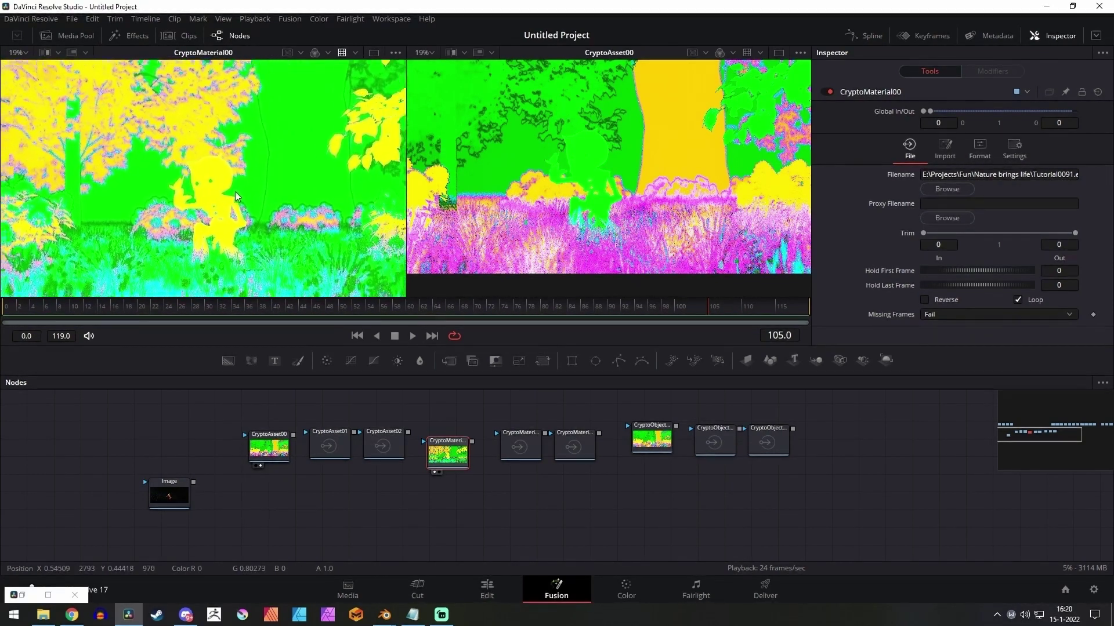
pyautogui.scroll(1, 235, 191)
pyautogui.scroll(2, 231, 179)
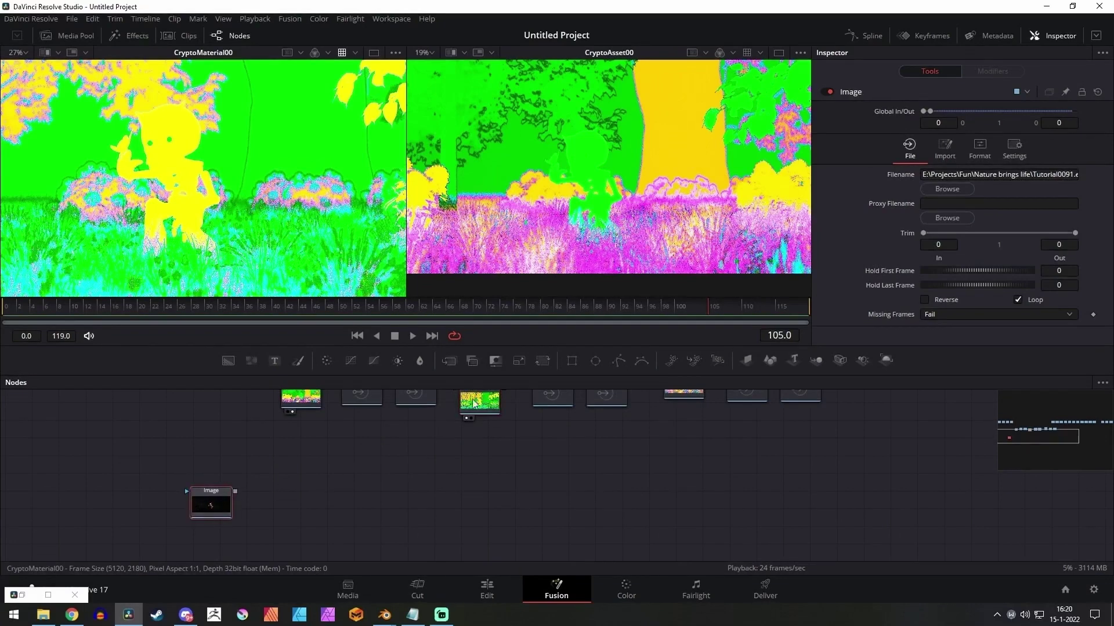
# Move CryptoMaterial00 out of its group to below CryptoAsset00, above and beside the Image loader
pyautogui.hotkey('ctrl', 'v')
pyautogui.moveTo(215, 503); pyautogui.dragTo(232, 509)
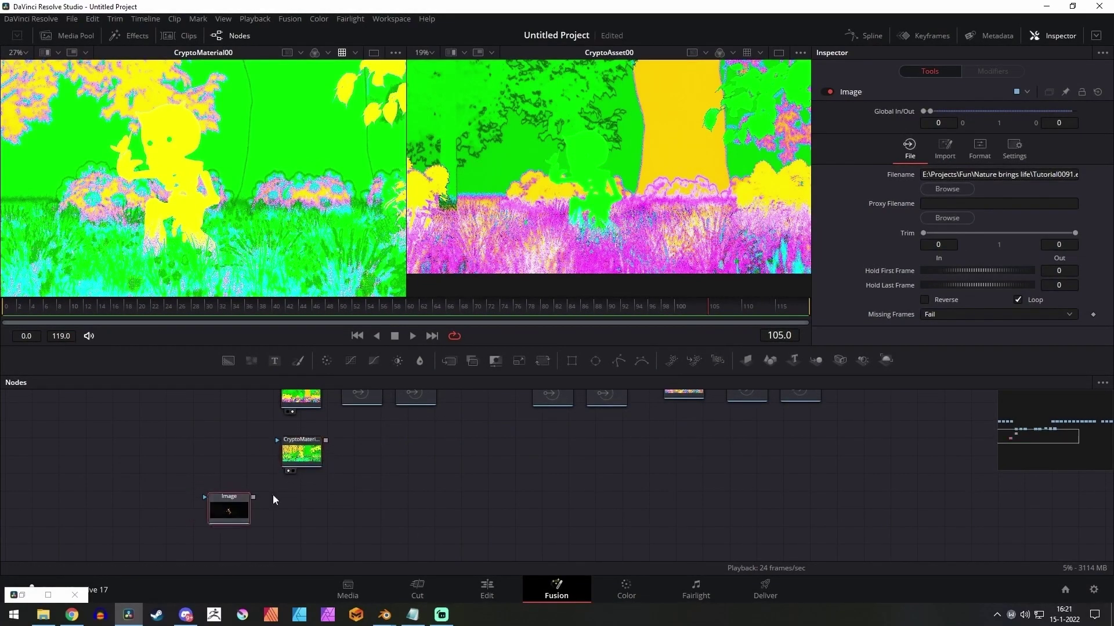
pyautogui.moveTo(296, 450)
pyautogui.mouseDown()
pyautogui.moveTo(287, 457)
pyautogui.moveTo(307, 441)
pyautogui.moveTo(299, 448)
pyautogui.mouseUp()
pyautogui.moveTo(241, 503); pyautogui.dragTo(233, 517)
pyautogui.moveTo(307, 450); pyautogui.dragTo(302, 448)
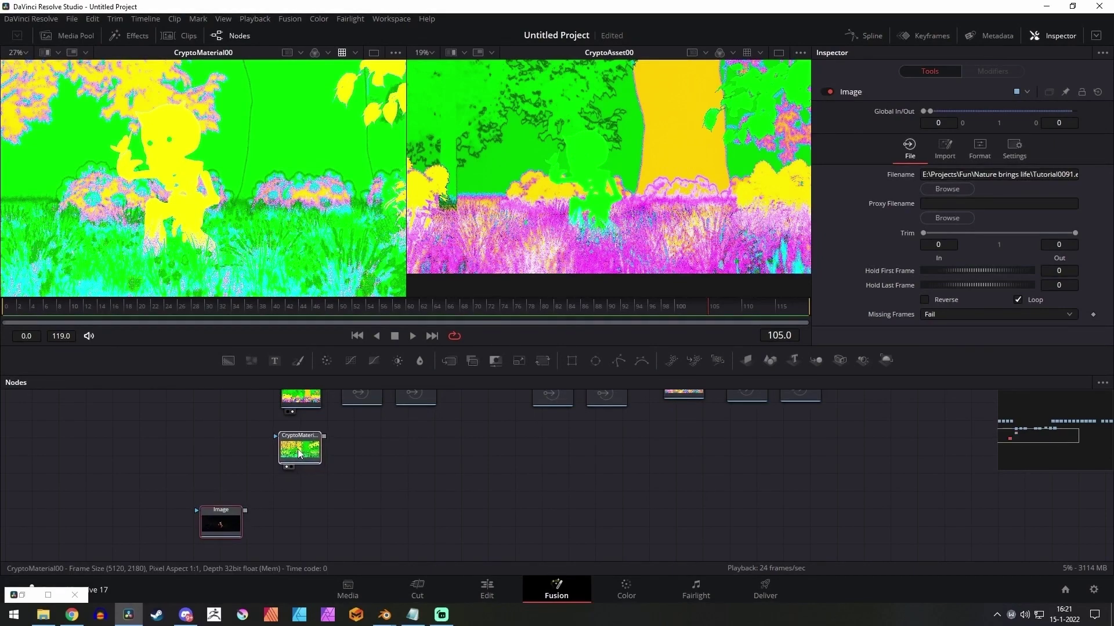
pyautogui.moveTo(228, 516)
pyautogui.mouseDown()
pyautogui.moveTo(248, 495)
pyautogui.moveTo(238, 514)
pyautogui.mouseUp()
pyautogui.moveTo(308, 452); pyautogui.dragTo(491, 435)
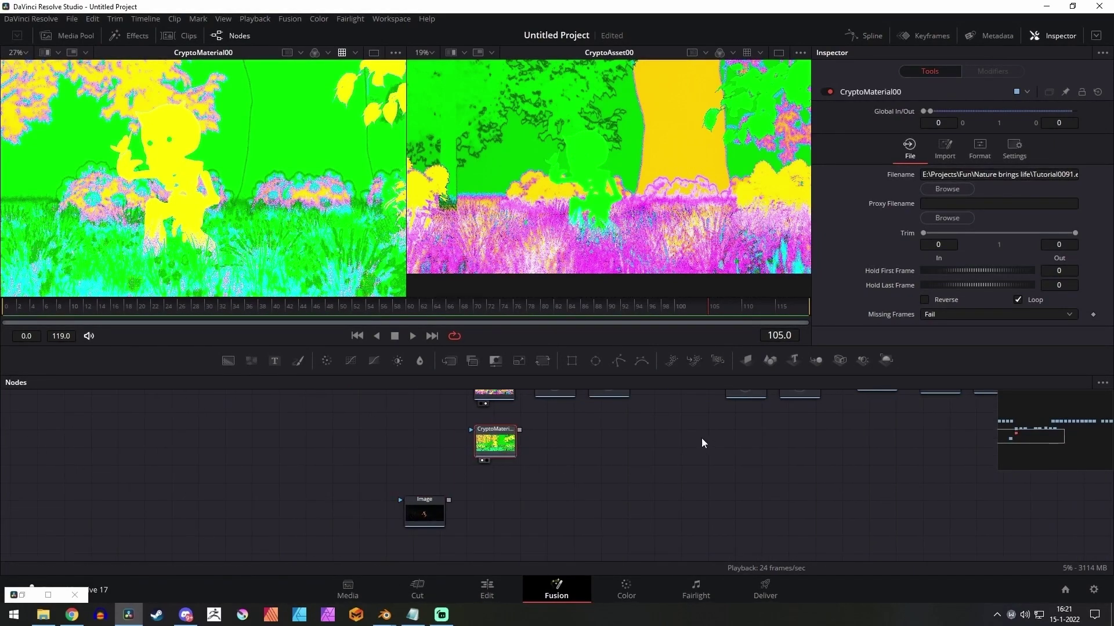
pyautogui.moveTo(704, 442); pyautogui.dragTo(568, 435)
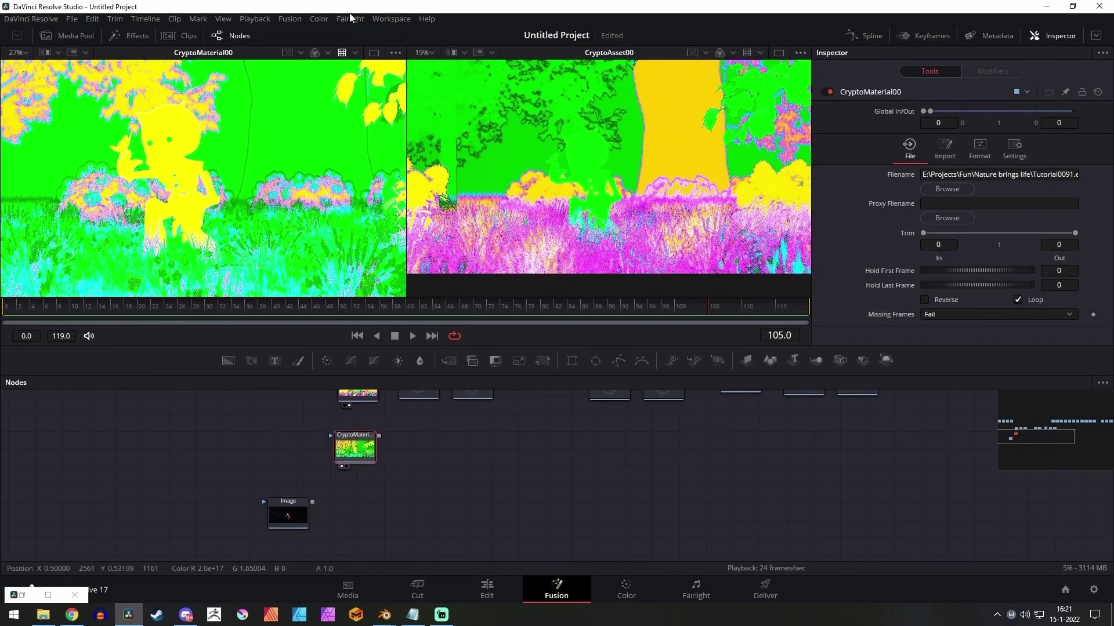
# Open Reactor and search its package list for "crypto"
pyautogui.click(380, 21)
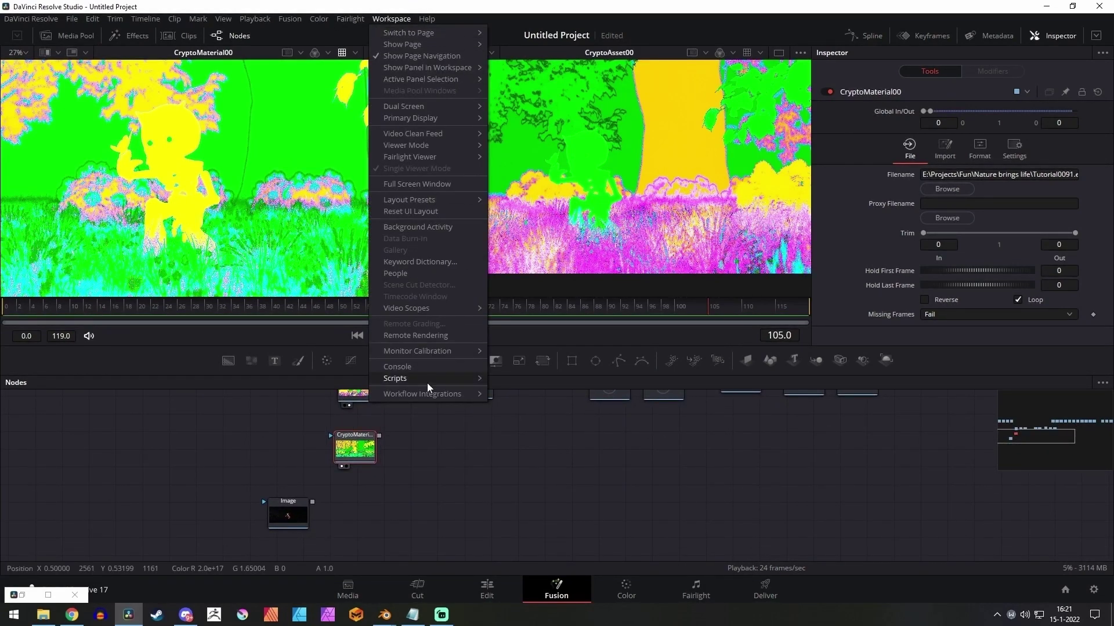
pyautogui.moveTo(428, 386)
pyautogui.moveTo(548, 394)
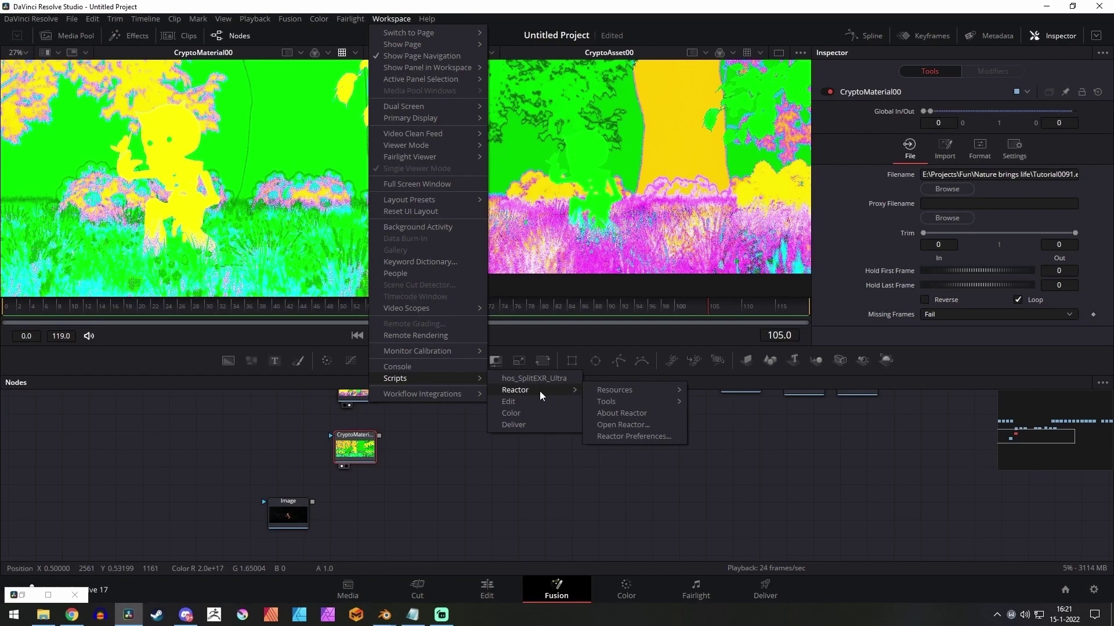
pyautogui.click(643, 424)
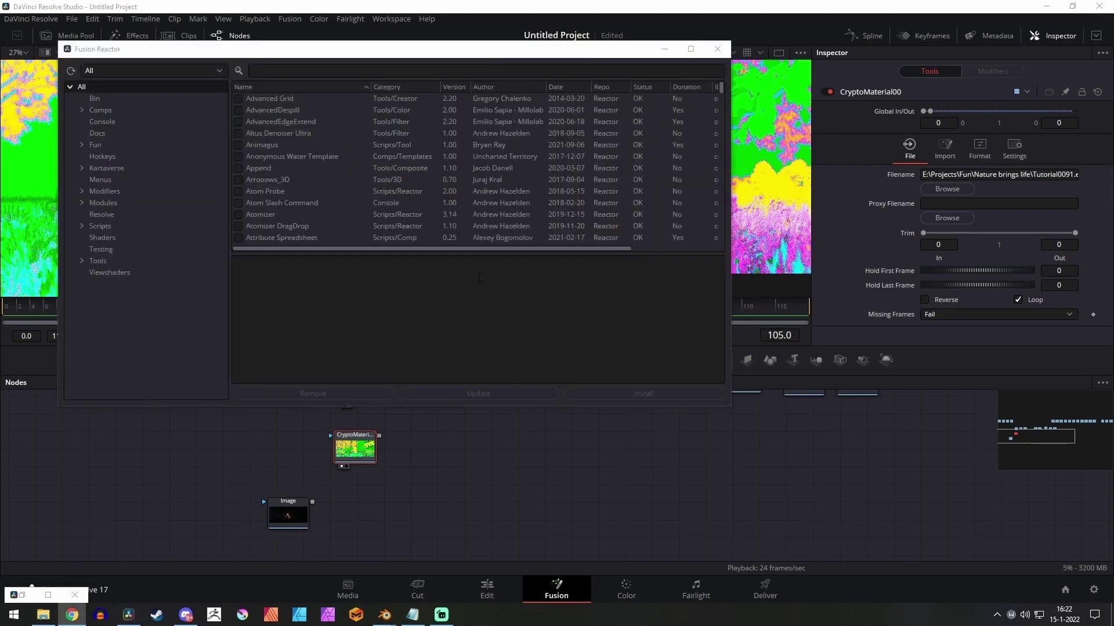
pyautogui.moveTo(504, 55); pyautogui.dragTo(573, 76)
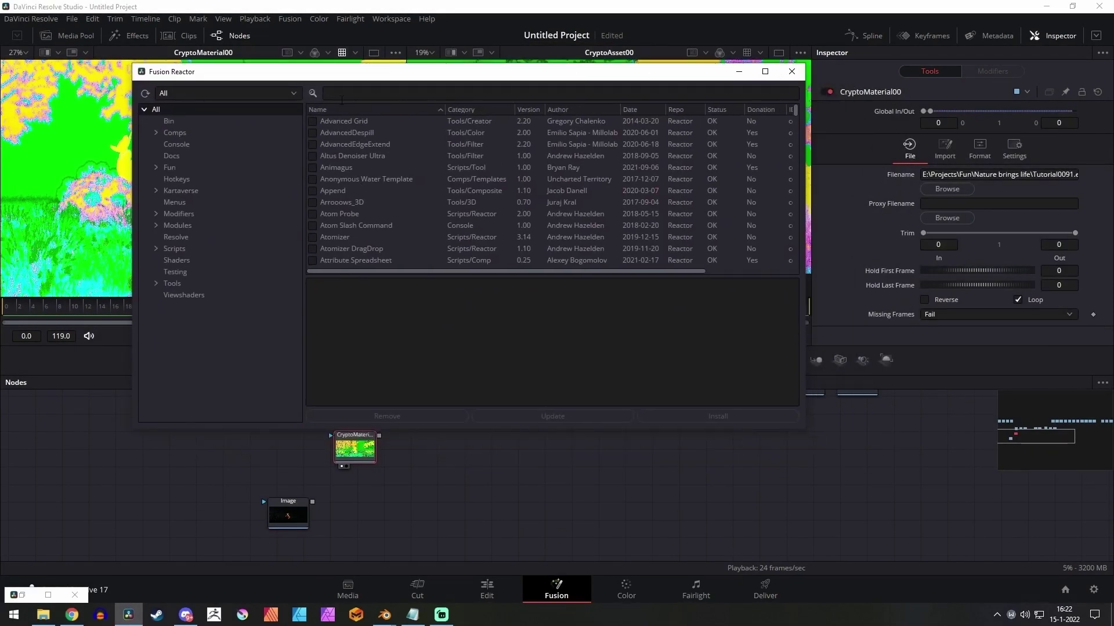
pyautogui.click(341, 98)
pyautogui.write('crypto')
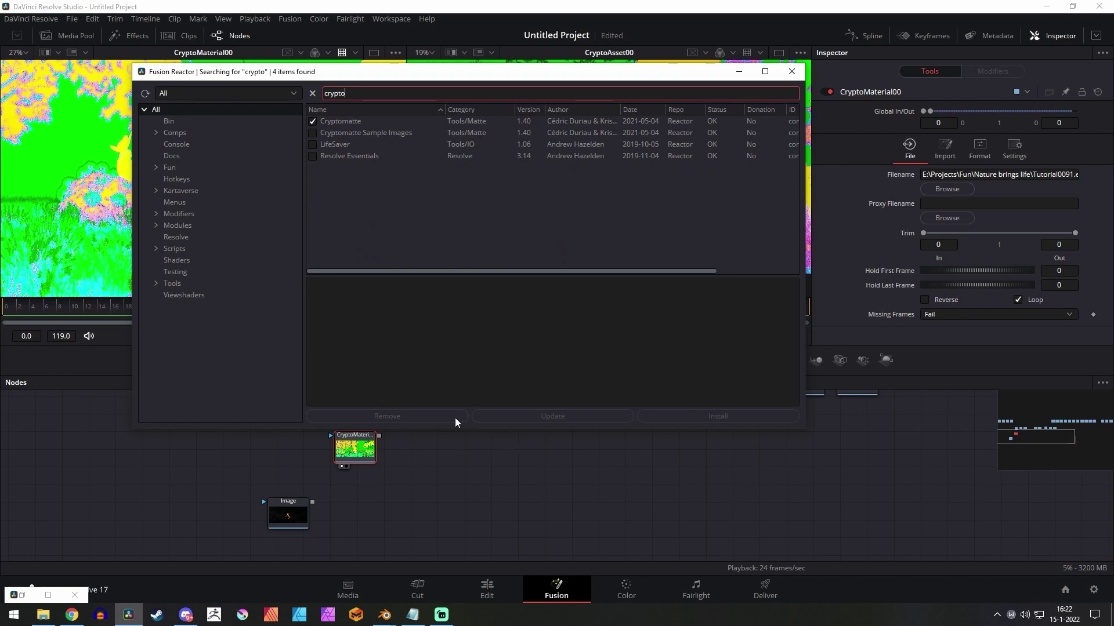
# Install the Cryptomatte Sample Images package, update the Cryptomatte package and close Reactor
pyautogui.click(314, 133)
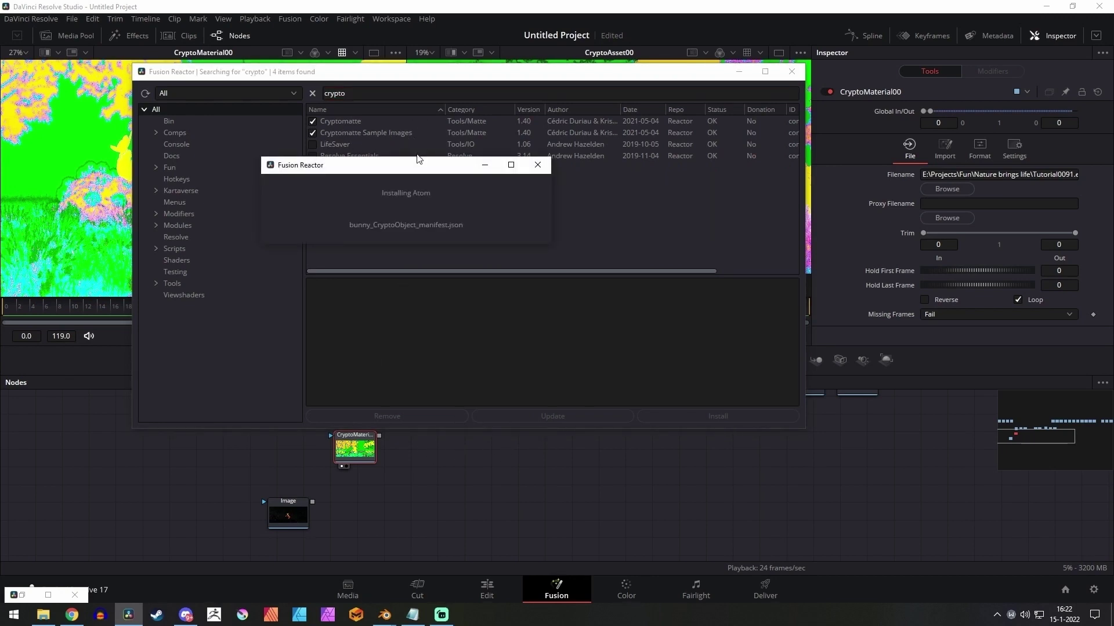
pyautogui.click(365, 135)
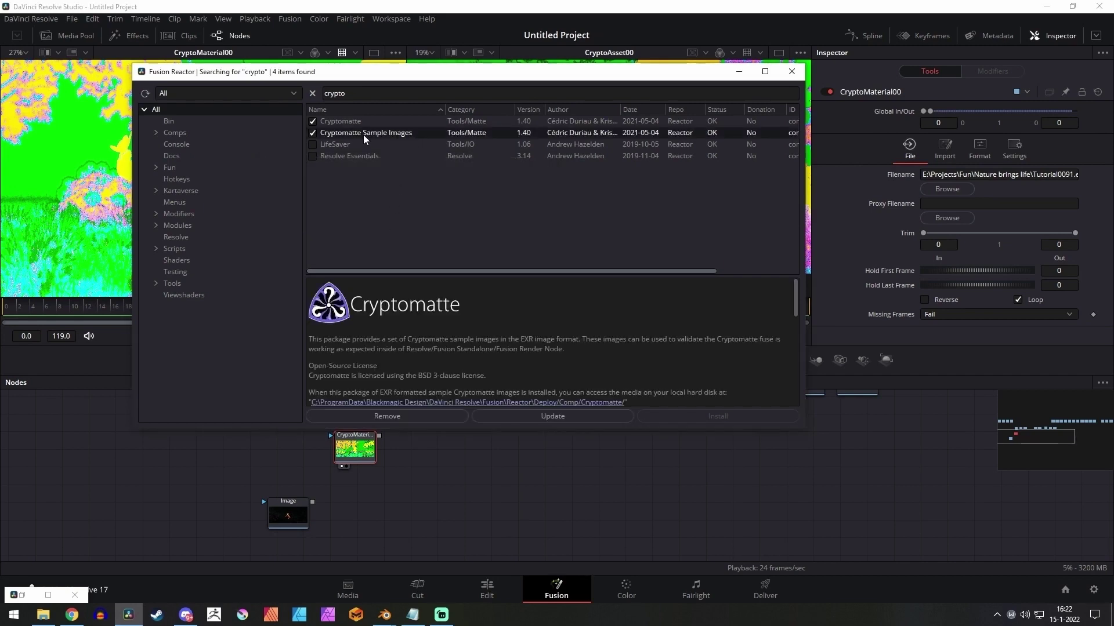
pyautogui.click(391, 122)
pyautogui.click(552, 417)
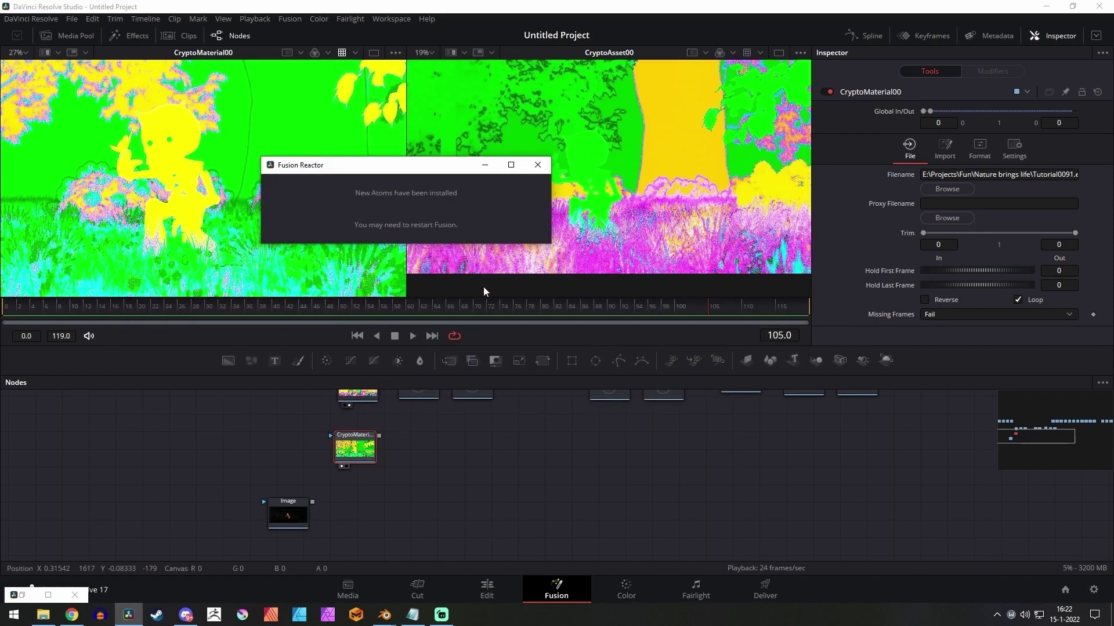
pyautogui.click(538, 166)
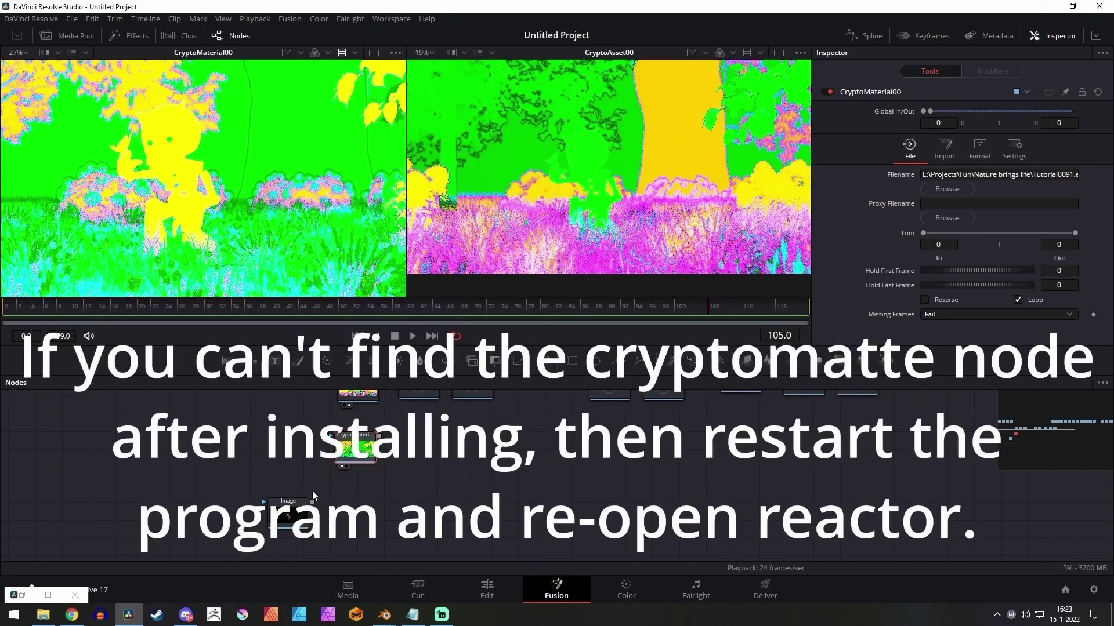
# Move the Image and CryptoMaterial00 loaders slightly and add a Cryptomatte node after CryptoMaterial00
pyautogui.moveTo(289, 514); pyautogui.dragTo(261, 512)
pyautogui.moveTo(360, 458); pyautogui.dragTo(350, 466)
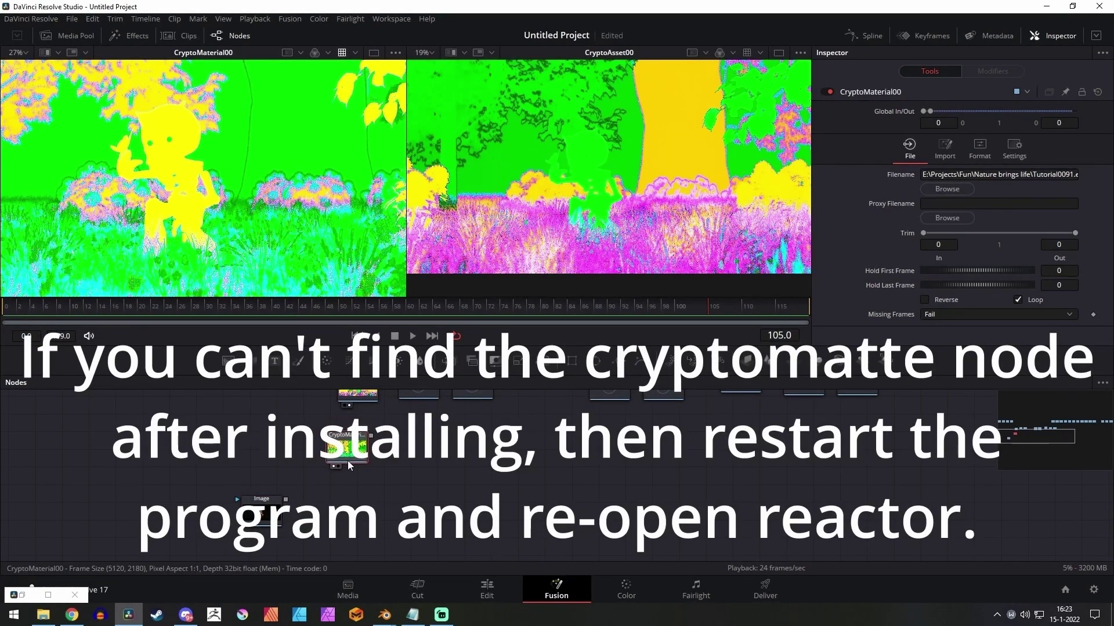
pyautogui.hotkey('shift', 'space')
pyautogui.write('cryp')
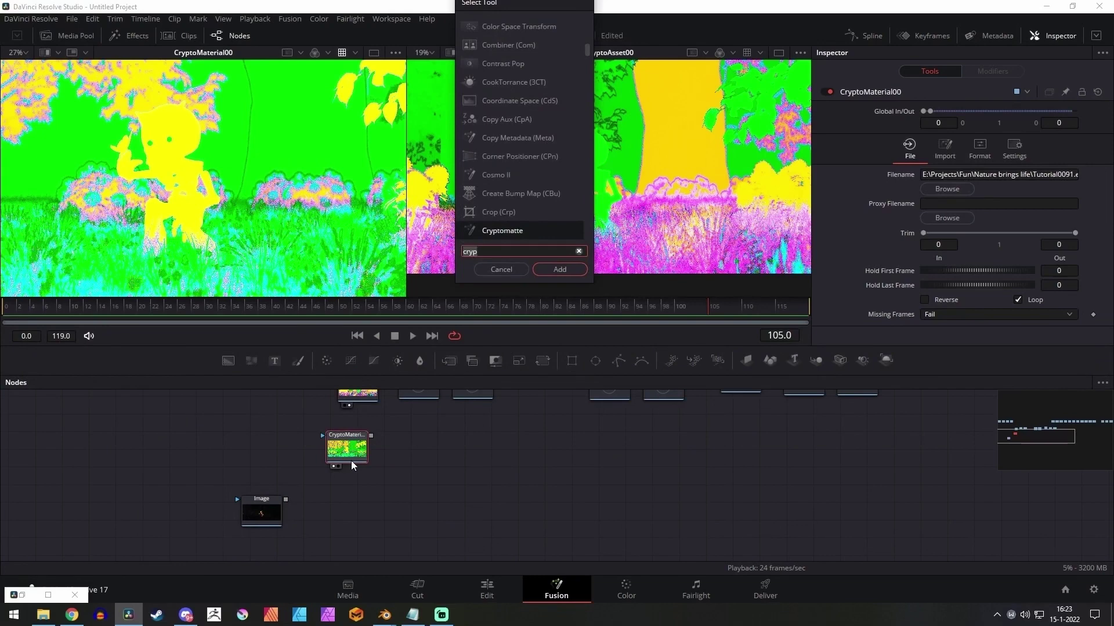
pyautogui.press('BackSpace')
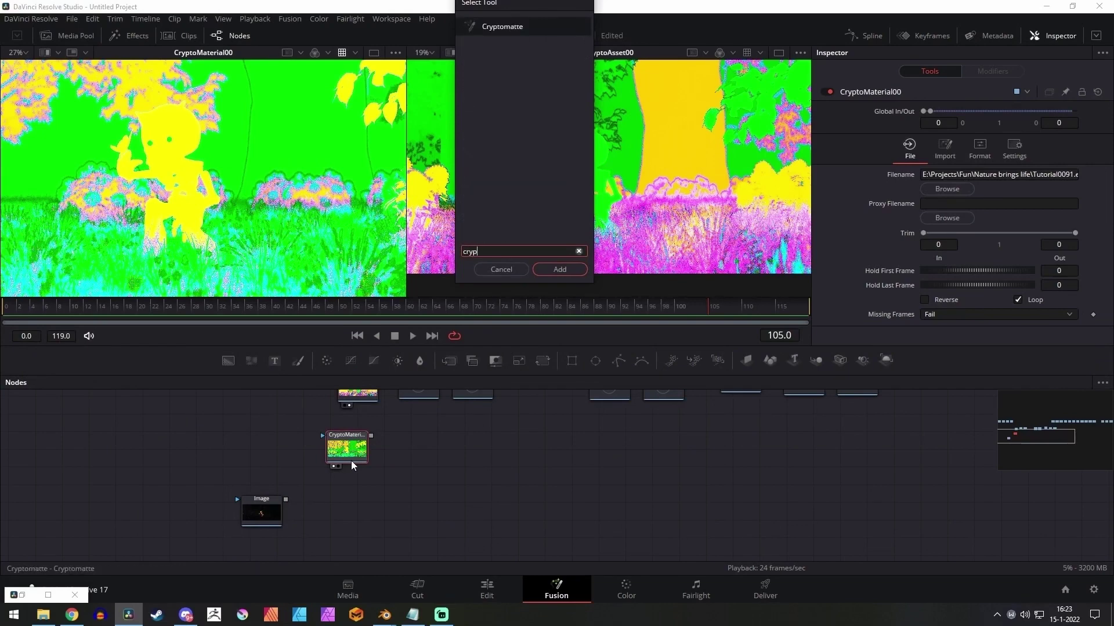
pyautogui.press('Return')
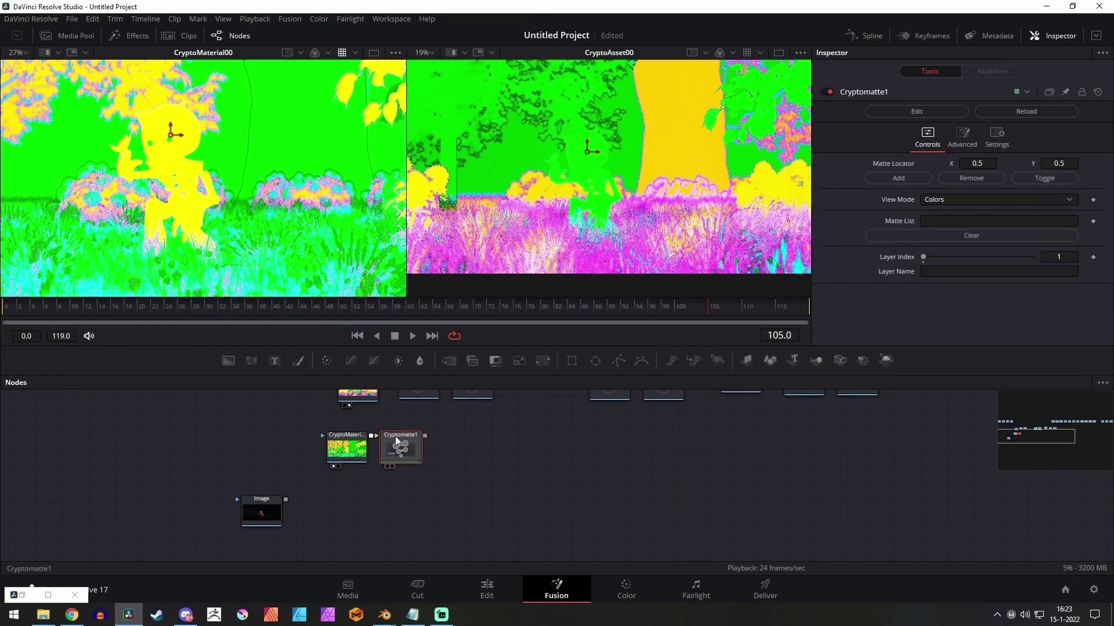
# Place the Cryptomatte node below CryptoMaterial00 and show its output in the second viewer
pyautogui.moveTo(395, 439); pyautogui.dragTo(583, 163)
pyautogui.scroll(4, 420, 476)
pyautogui.scroll(-3, 423, 479)
pyautogui.scroll(1, 406, 500)
pyautogui.scroll(-3, 571, 172)
pyautogui.scroll(2, 567, 95)
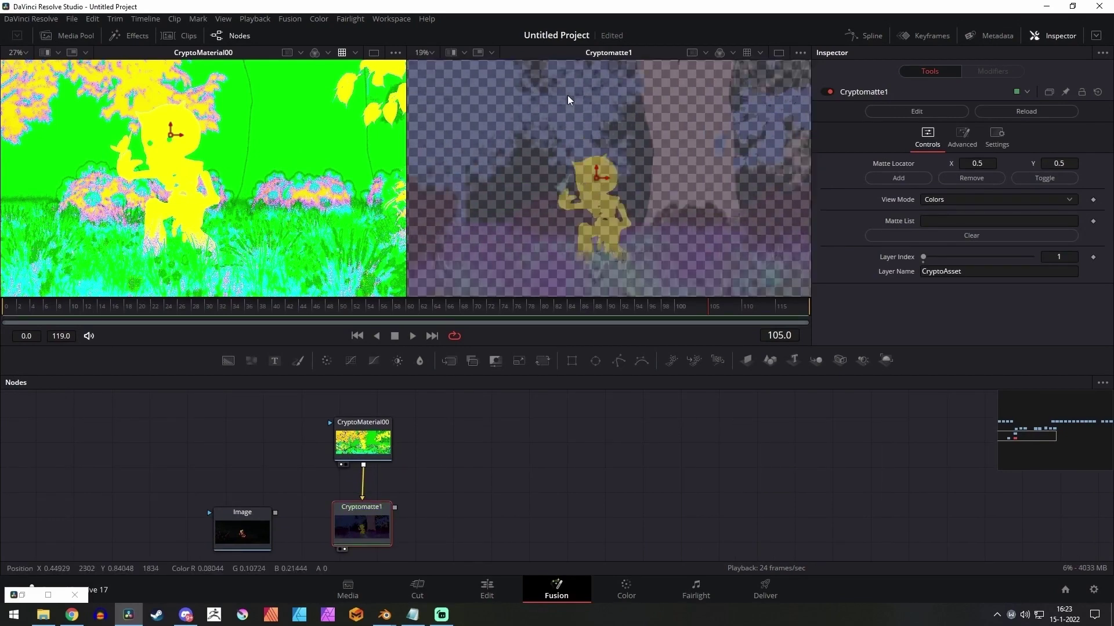
# Set the Cryptomatte node's layer index to 2 for the CryptoMaterial layer and view the character's head
pyautogui.scroll(-1, 569, 183)
pyautogui.moveTo(591, 250); pyautogui.dragTo(598, 176)
pyautogui.moveTo(667, 140); pyautogui.dragTo(625, 190)
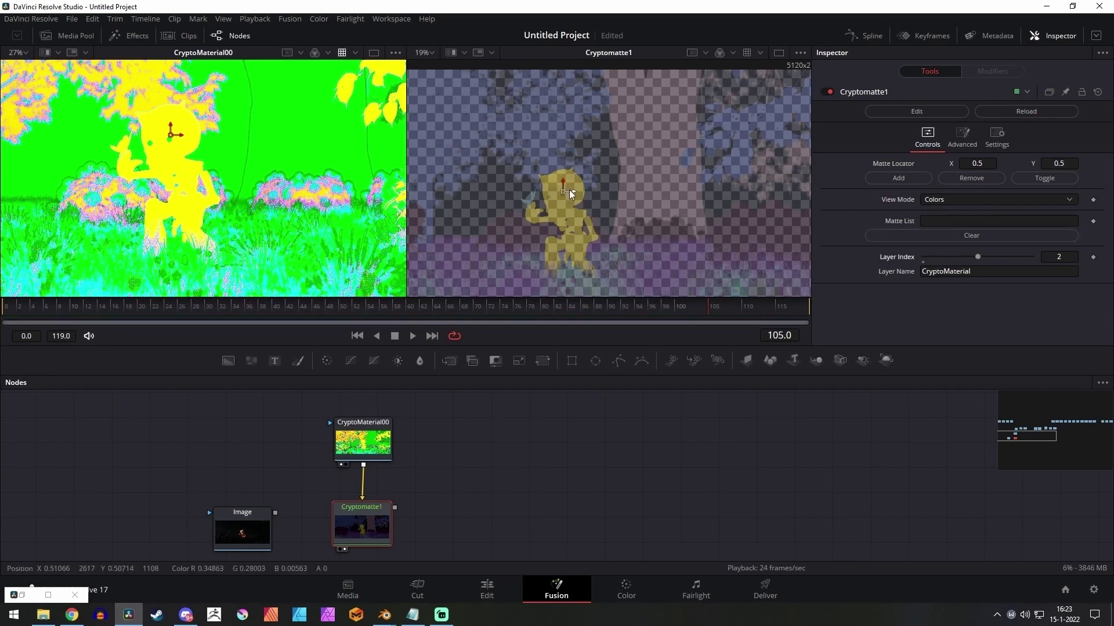
pyautogui.scroll(2, 567, 198)
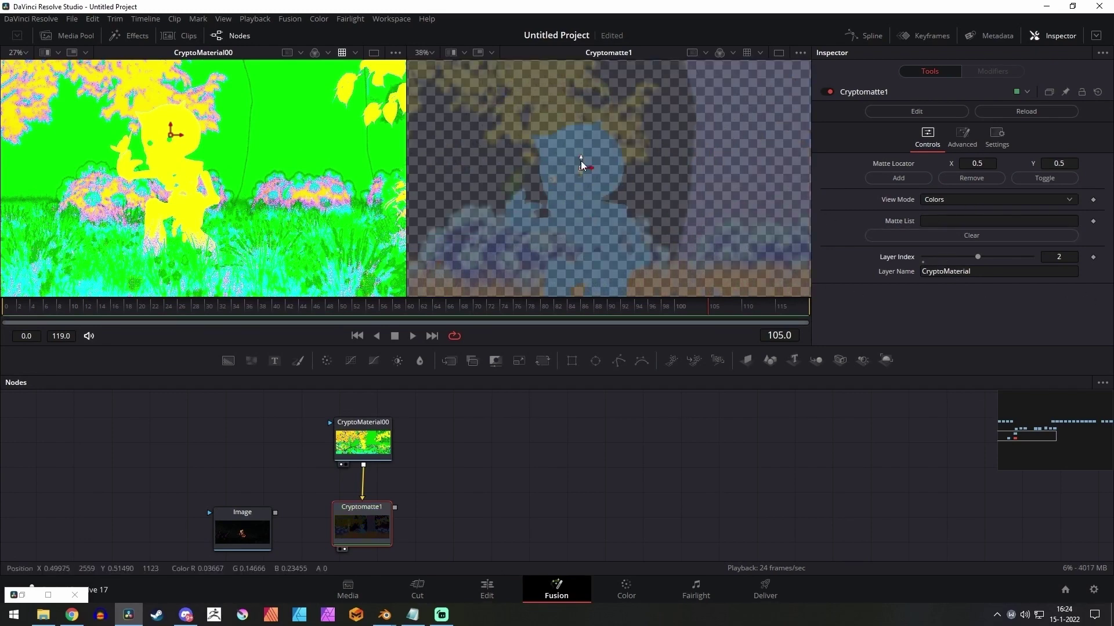
# Position the matte locator on the character's head at about X 0.51, Y 0.52
pyautogui.moveTo(580, 162); pyautogui.dragTo(581, 154)
pyautogui.moveTo(580, 152)
pyautogui.mouseDown()
pyautogui.moveTo(580, 141)
pyautogui.moveTo(601, 148)
pyautogui.mouseUp()
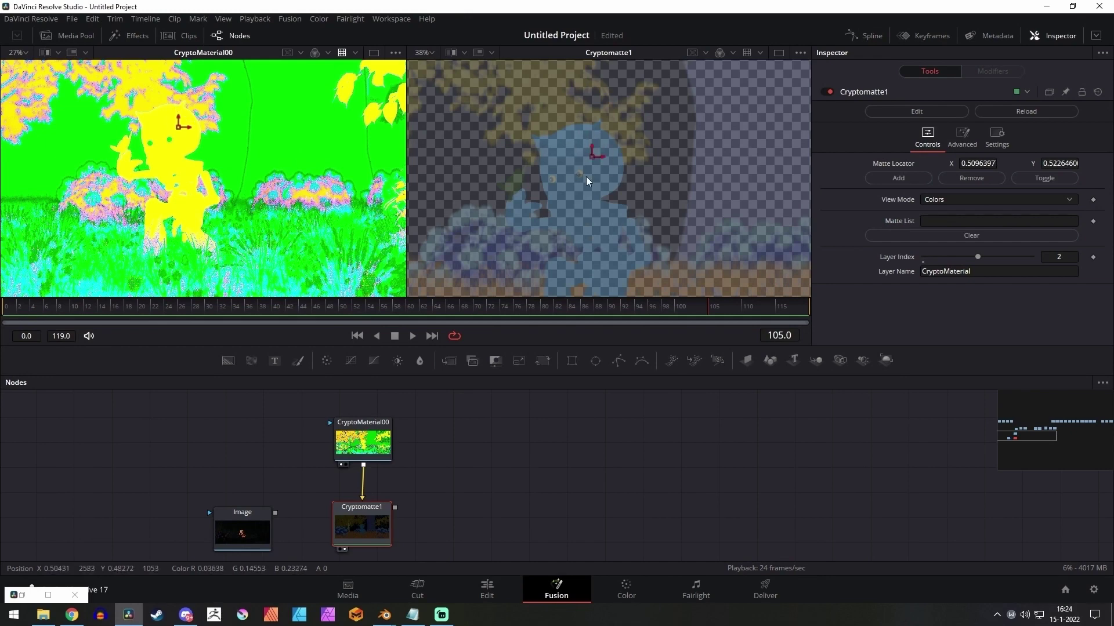
pyautogui.scroll(-3, 589, 186)
pyautogui.moveTo(646, 147); pyautogui.dragTo(605, 203)
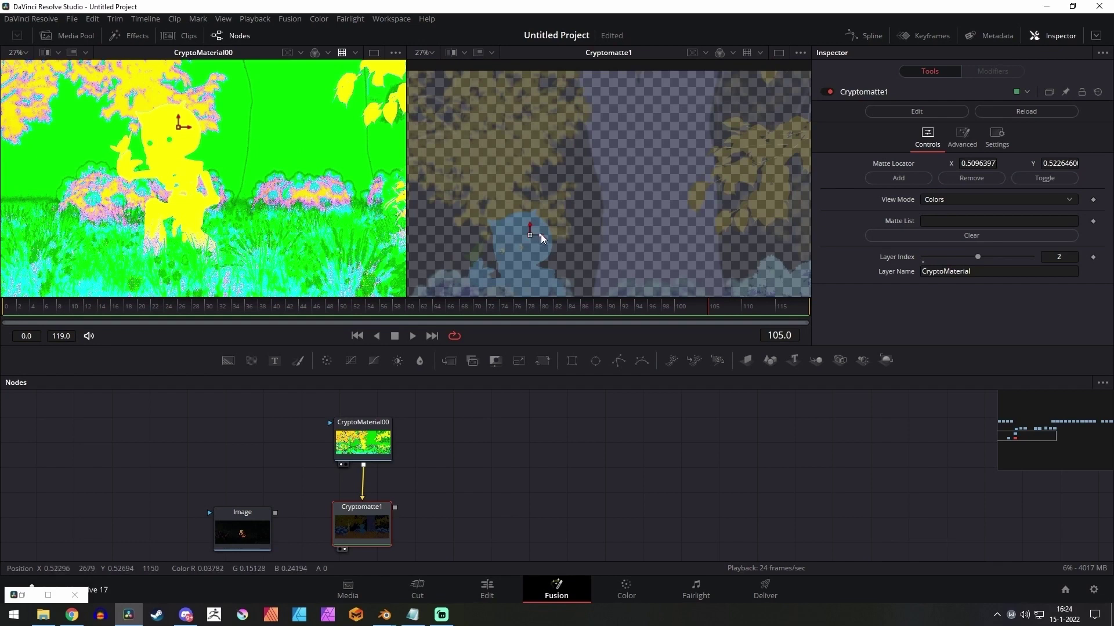
# Move the matte locator onto the tree trunk at about X 0.67, Y 0.68 and add its material to the matte list
pyautogui.moveTo(541, 234); pyautogui.dragTo(649, 193)
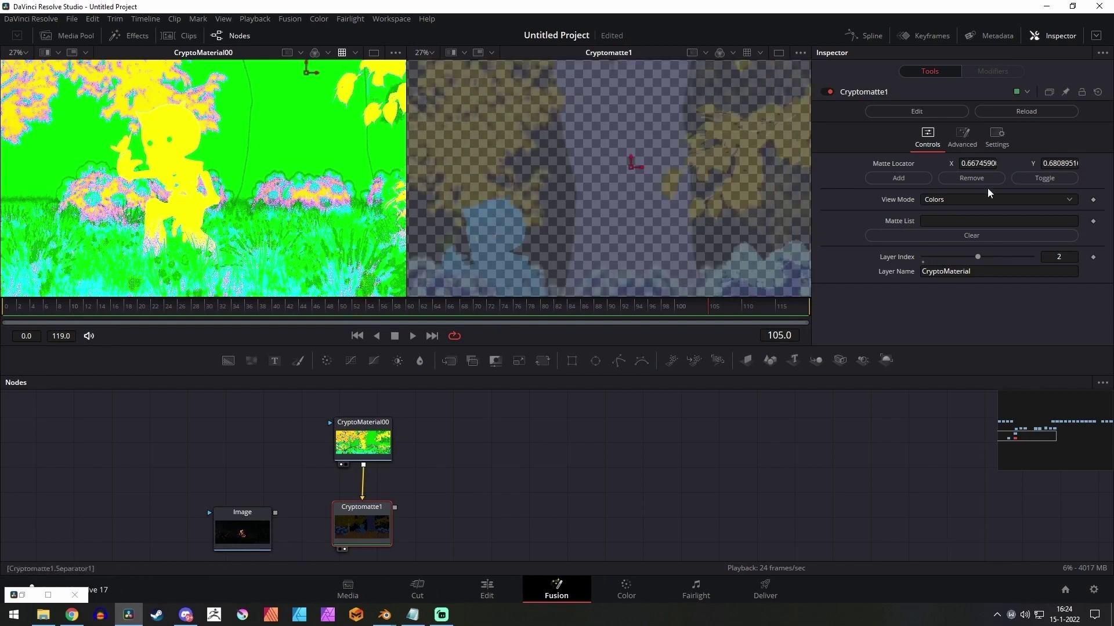
pyautogui.click(899, 179)
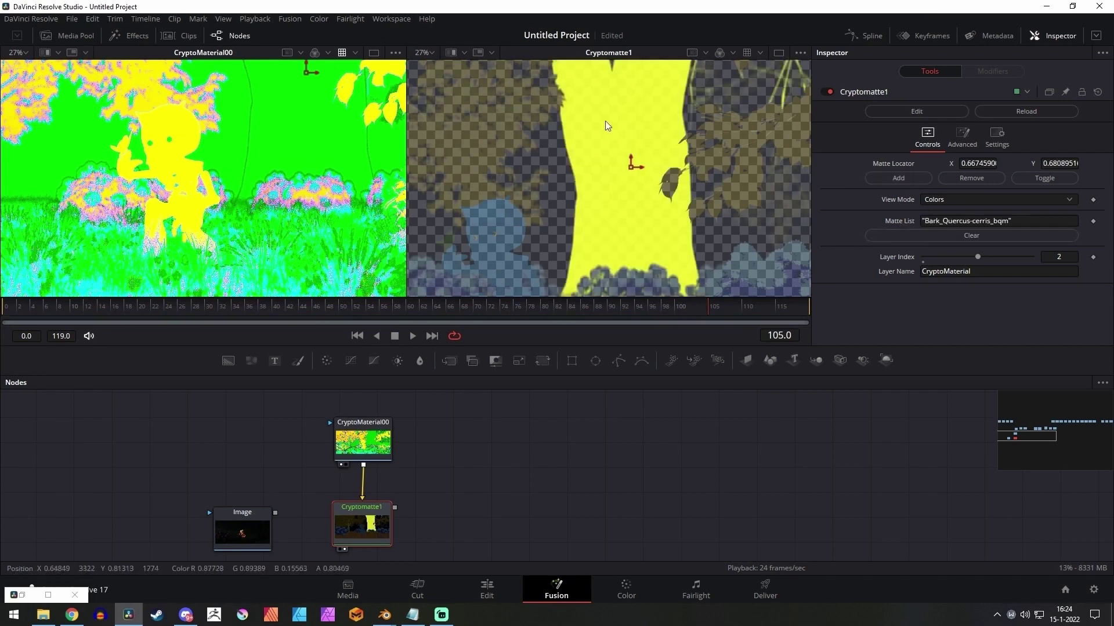
pyautogui.scroll(-2, 604, 140)
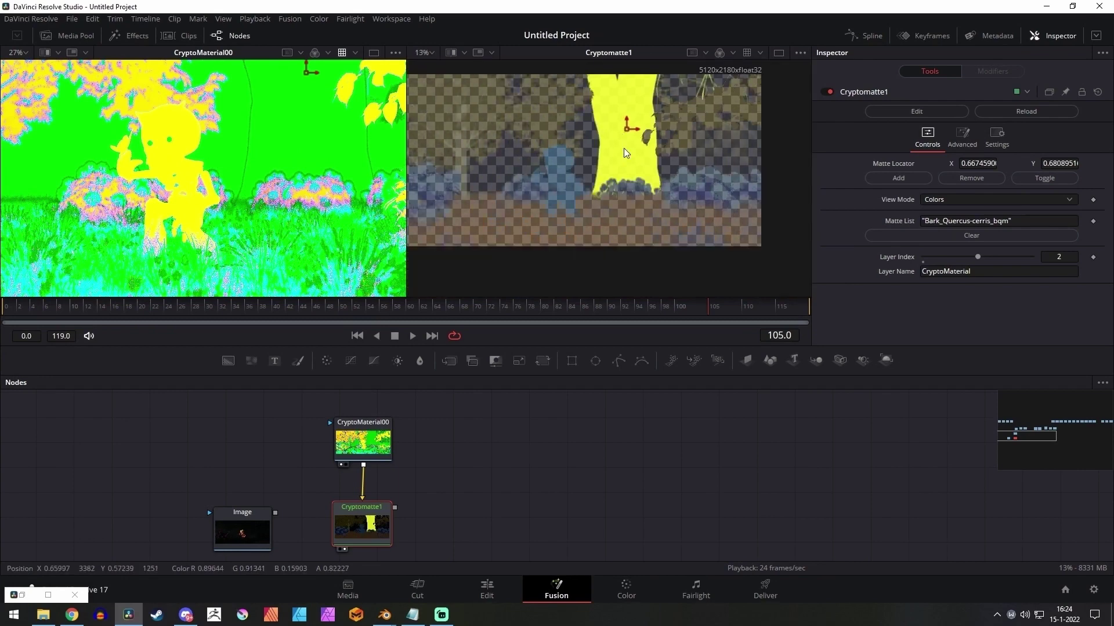
pyautogui.scroll(1, 589, 141)
pyautogui.scroll(1, 591, 140)
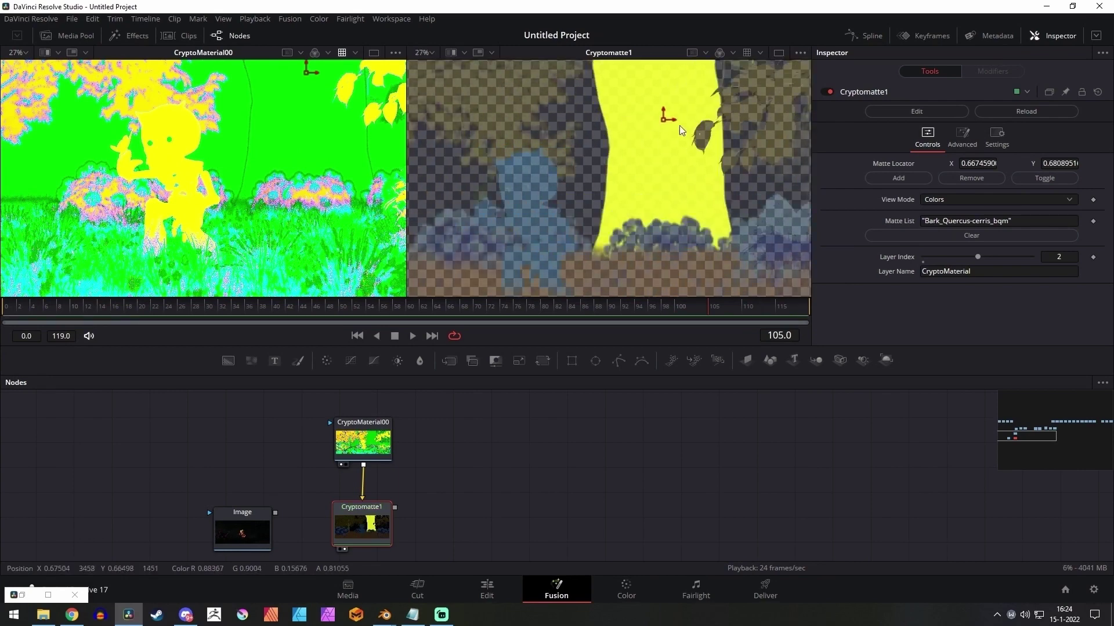
pyautogui.moveTo(679, 126); pyautogui.dragTo(737, 118)
pyautogui.moveTo(642, 110); pyautogui.dragTo(588, 186)
pyautogui.scroll(-2, 603, 105)
pyautogui.moveTo(586, 141); pyautogui.dragTo(607, 155)
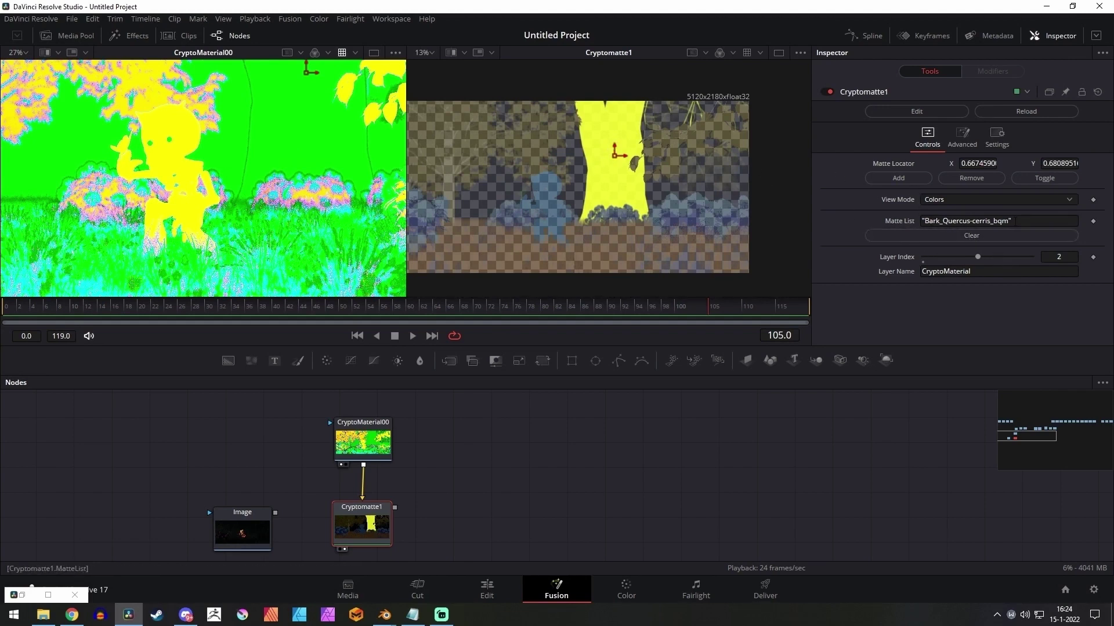
# Look up the matte list's material name among the materials in Blender's Layout workspace, and return to DaVinci Resolve
pyautogui.click(1009, 221)
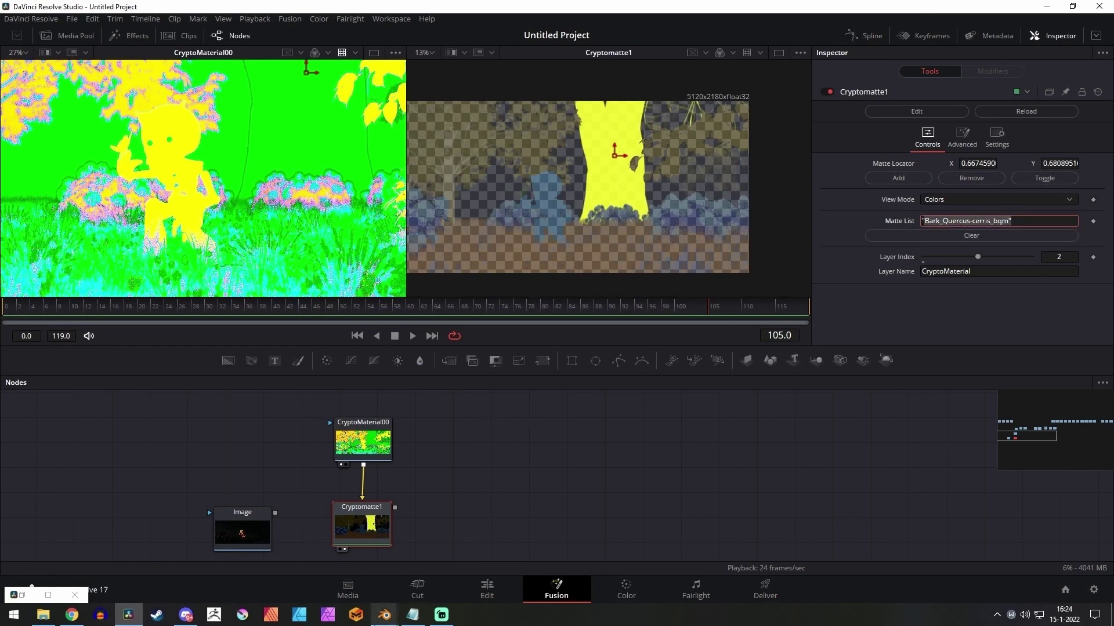
pyautogui.click(409, 568)
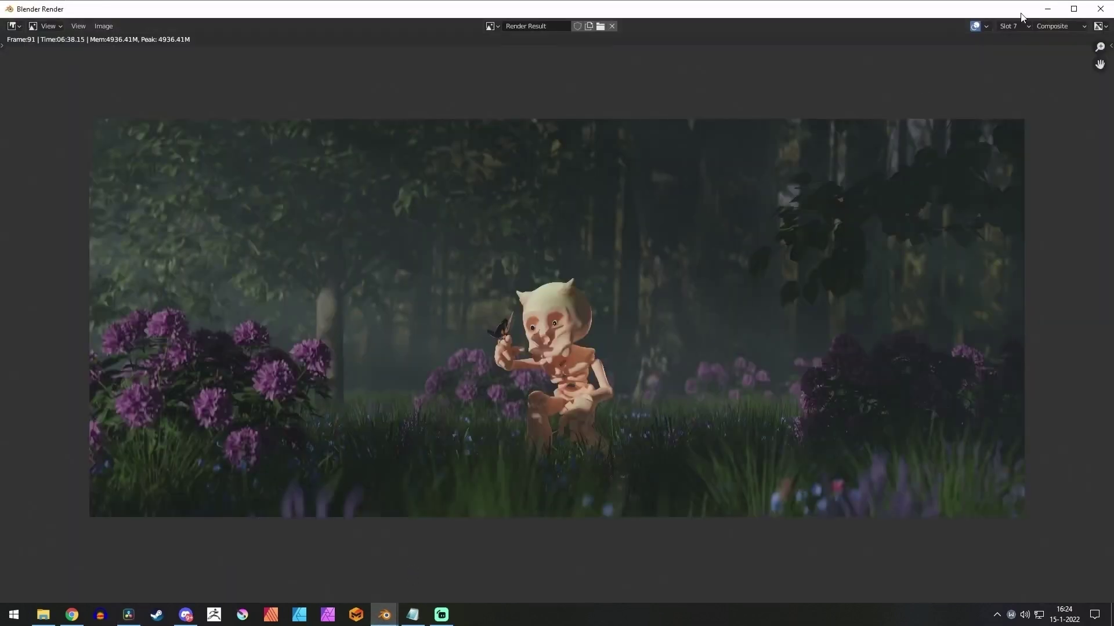
pyautogui.click(1048, 9)
pyautogui.moveTo(383, 615)
pyautogui.click(347, 573)
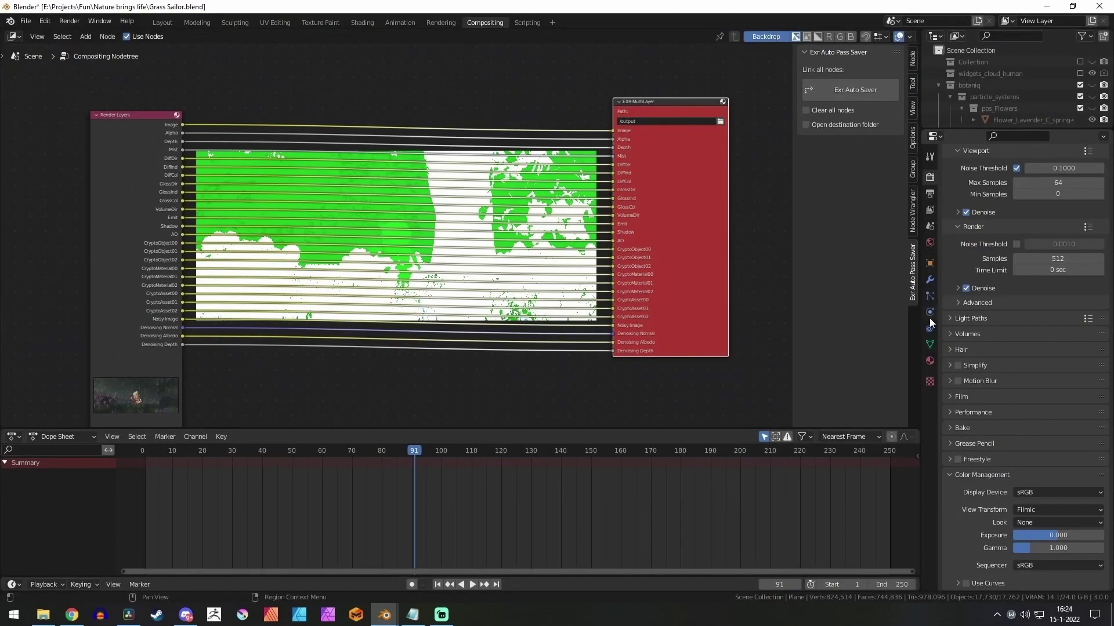
pyautogui.click(162, 22)
pyautogui.hotkey('alt', 'Tab')
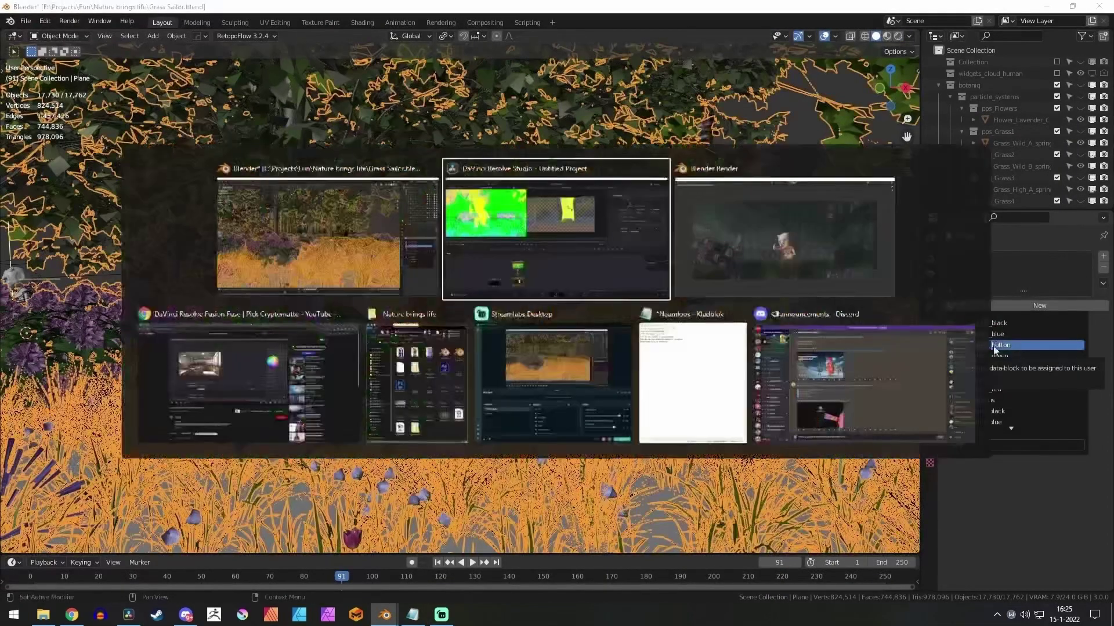
pyautogui.click(555, 232)
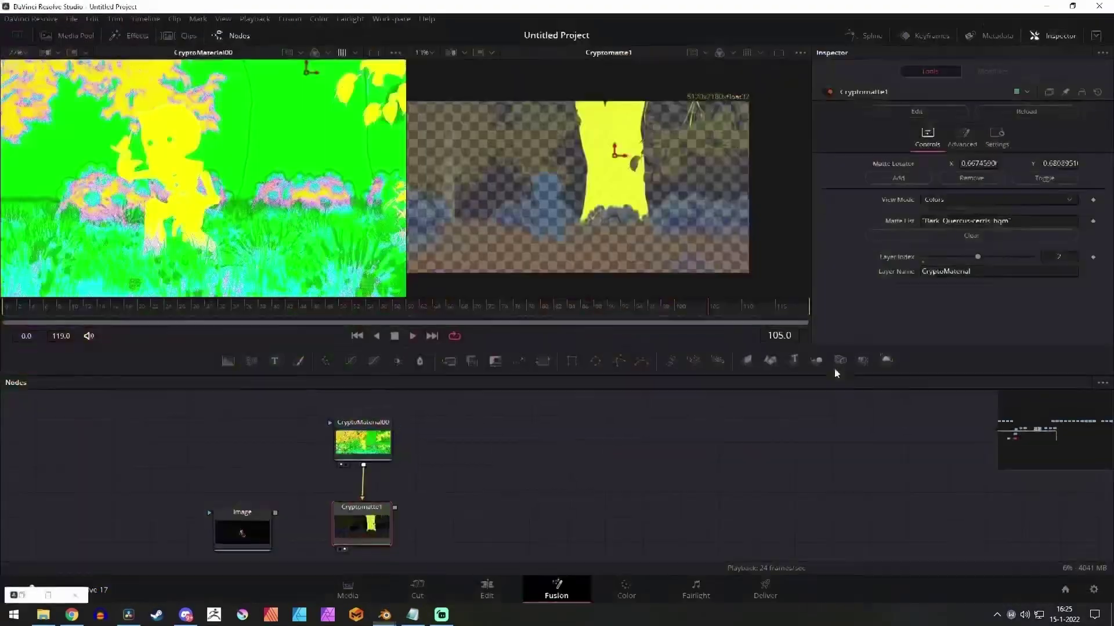
pyautogui.click(952, 220)
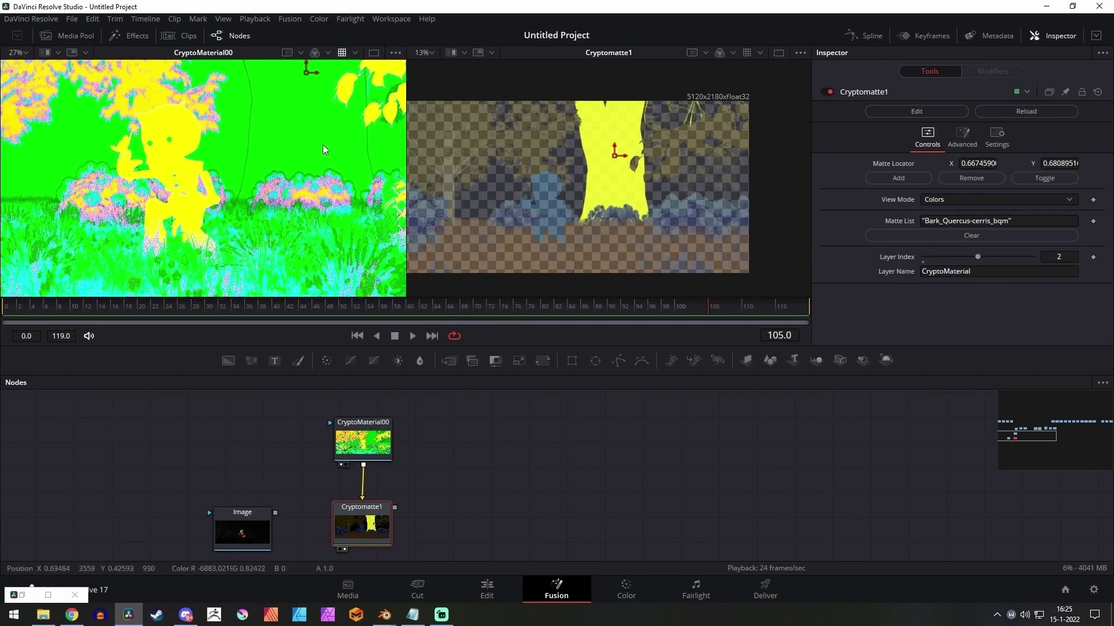
# Shift the Cryptomatte node slightly and inspect the tree trunk matte next to the character
pyautogui.moveTo(350, 506); pyautogui.dragTo(350, 513)
pyautogui.moveTo(350, 513); pyautogui.dragTo(358, 511)
pyautogui.scroll(2, 514, 203)
pyautogui.scroll(-1, 524, 252)
pyautogui.scroll(1, 524, 252)
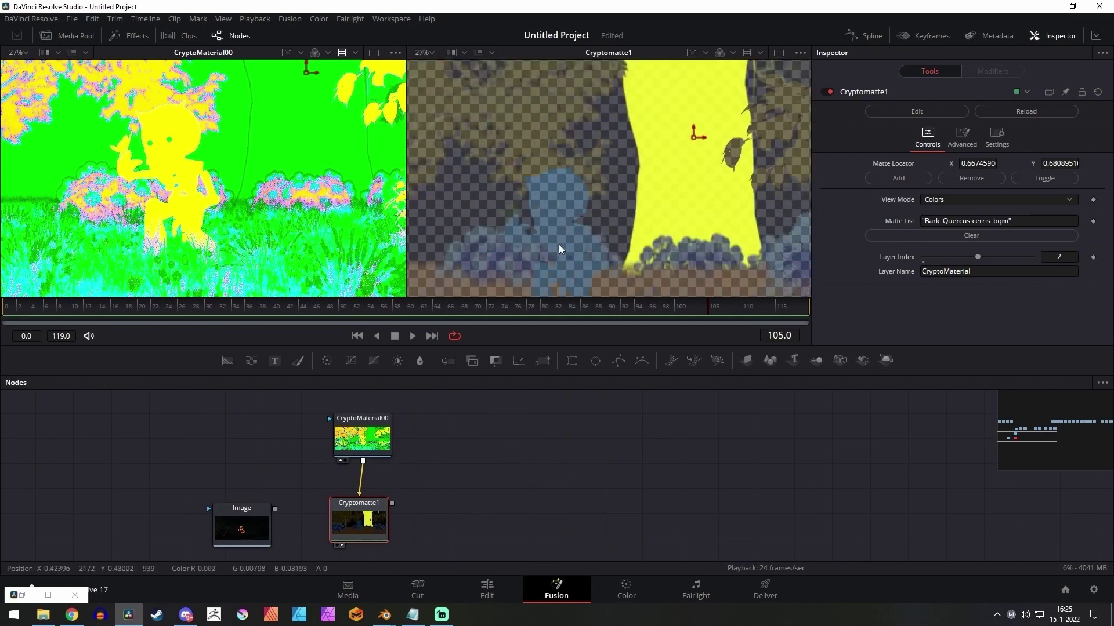
pyautogui.scroll(-2, 583, 235)
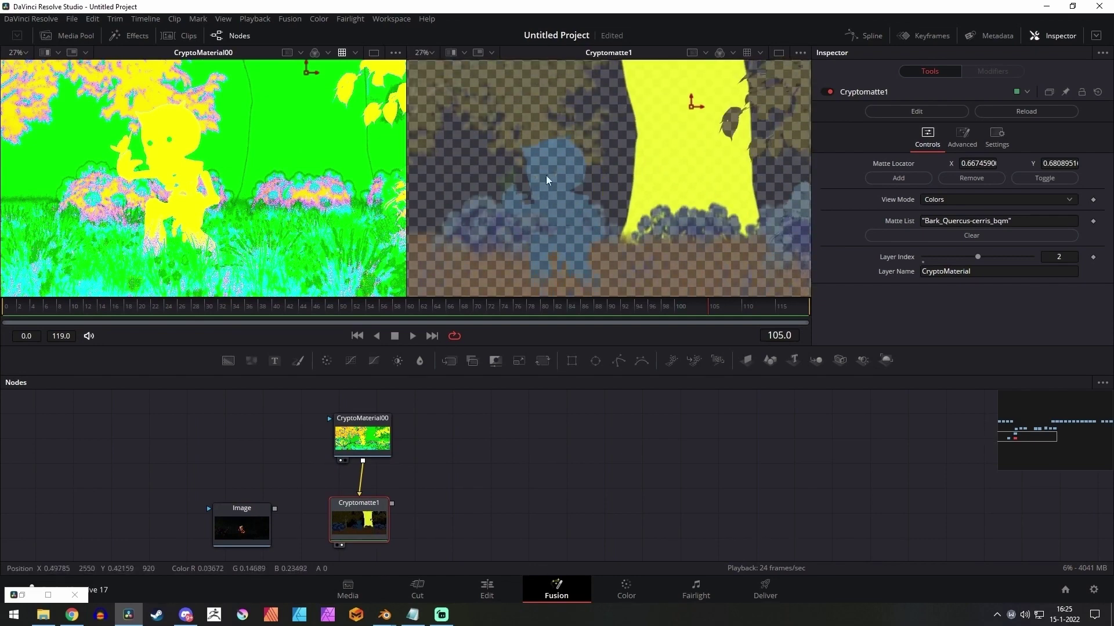
pyautogui.moveTo(633, 215); pyautogui.dragTo(634, 194)
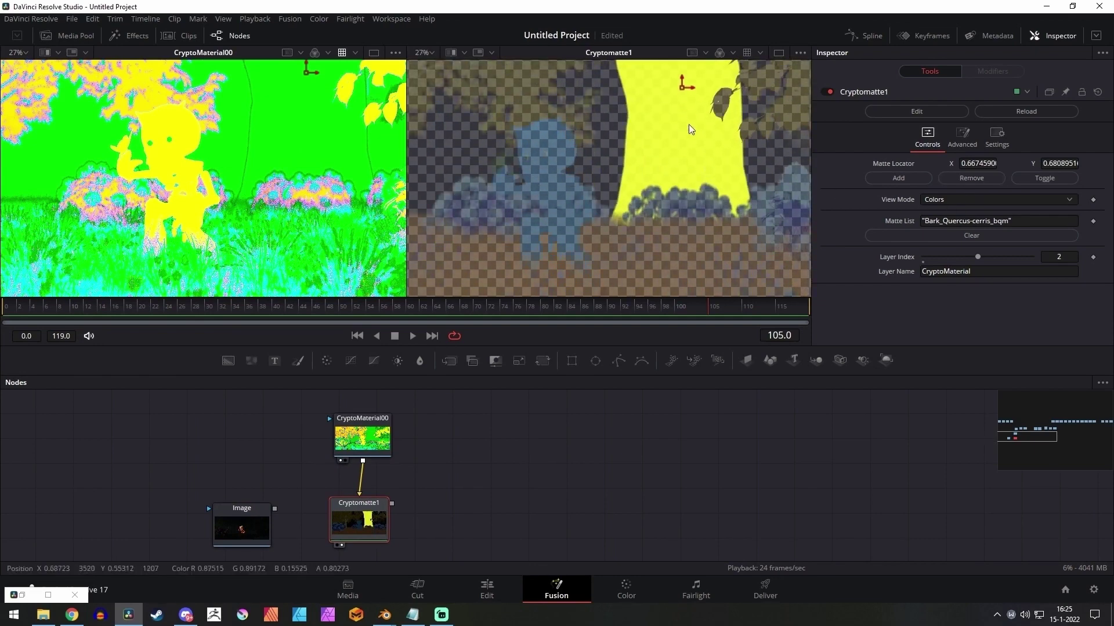
pyautogui.moveTo(690, 73); pyautogui.dragTo(619, 123)
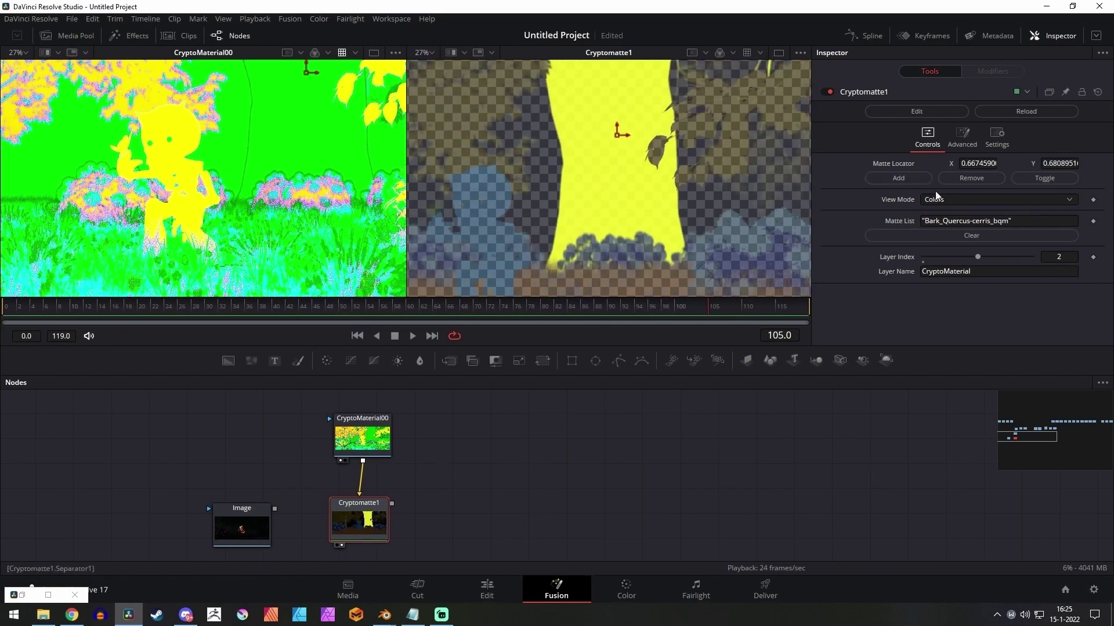
# Lower the matte locator on the trunk to about Y 0.65 and remove the trunk material from the matte list
pyautogui.moveTo(615, 123)
pyautogui.mouseDown()
pyautogui.moveTo(617, 145)
pyautogui.moveTo(639, 126)
pyautogui.moveTo(629, 126)
pyautogui.mouseUp()
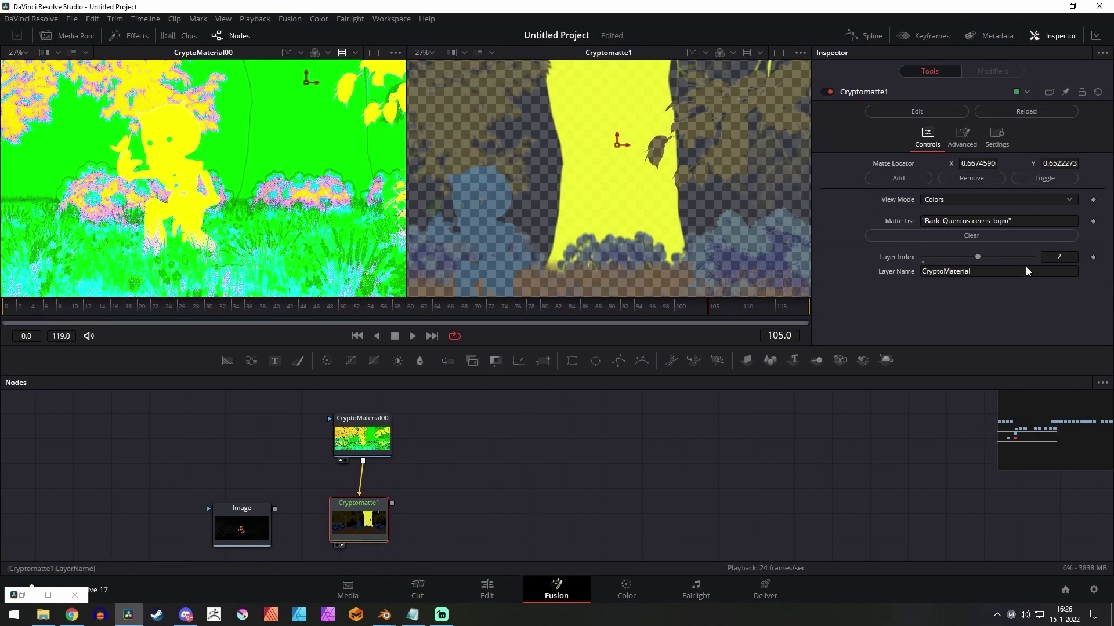
pyautogui.hotkey('ctrl', 'z')
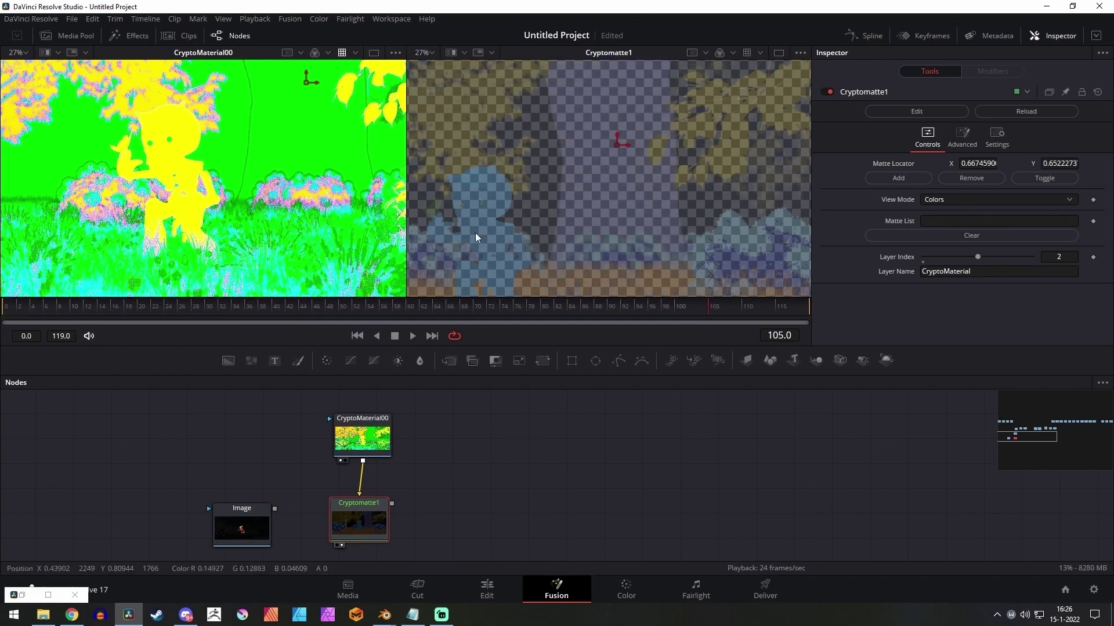
pyautogui.click(964, 221)
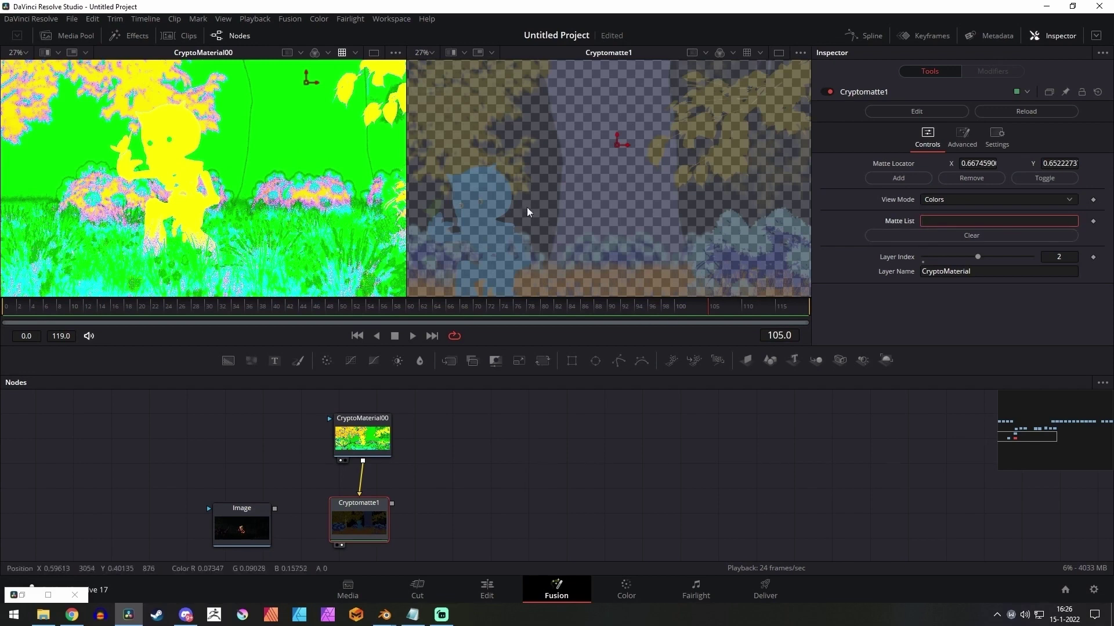
# Place the matte locator on the character's head at about X 0.51, Y 0.52 and add its material to the matte list
pyautogui.moveTo(625, 150); pyautogui.dragTo(554, 193)
pyautogui.scroll(2, 536, 261)
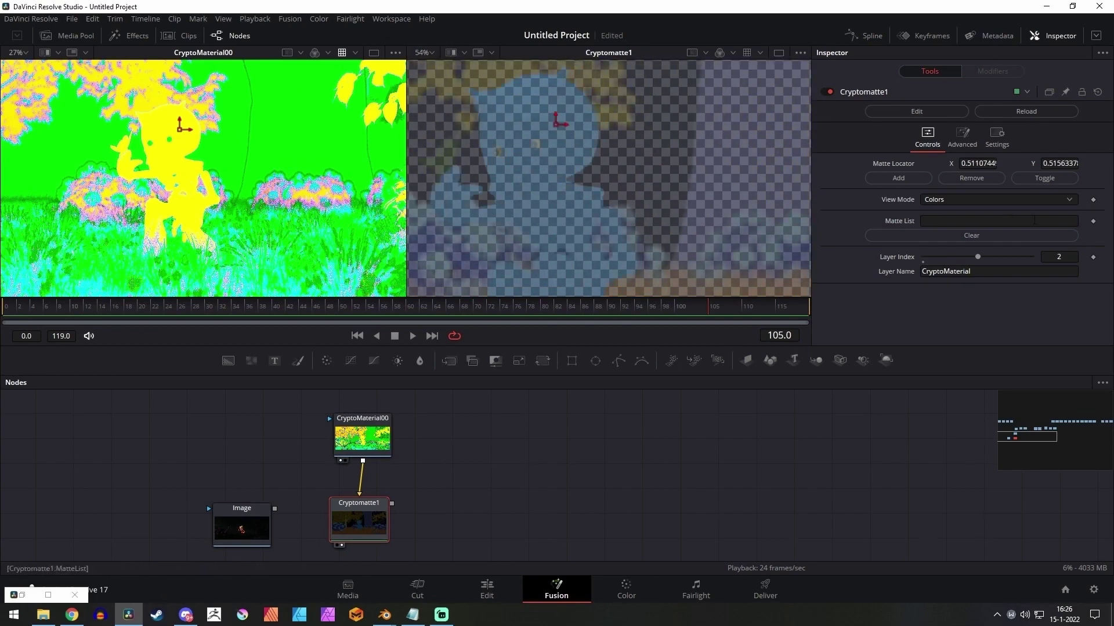
pyautogui.click(896, 178)
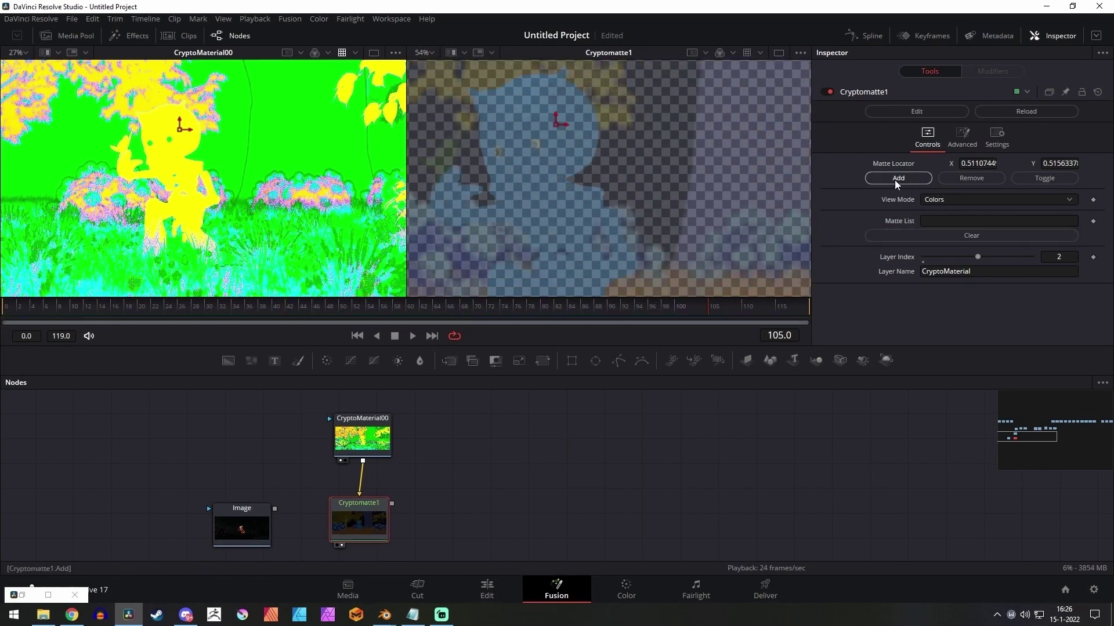
pyautogui.scroll(-3, 576, 190)
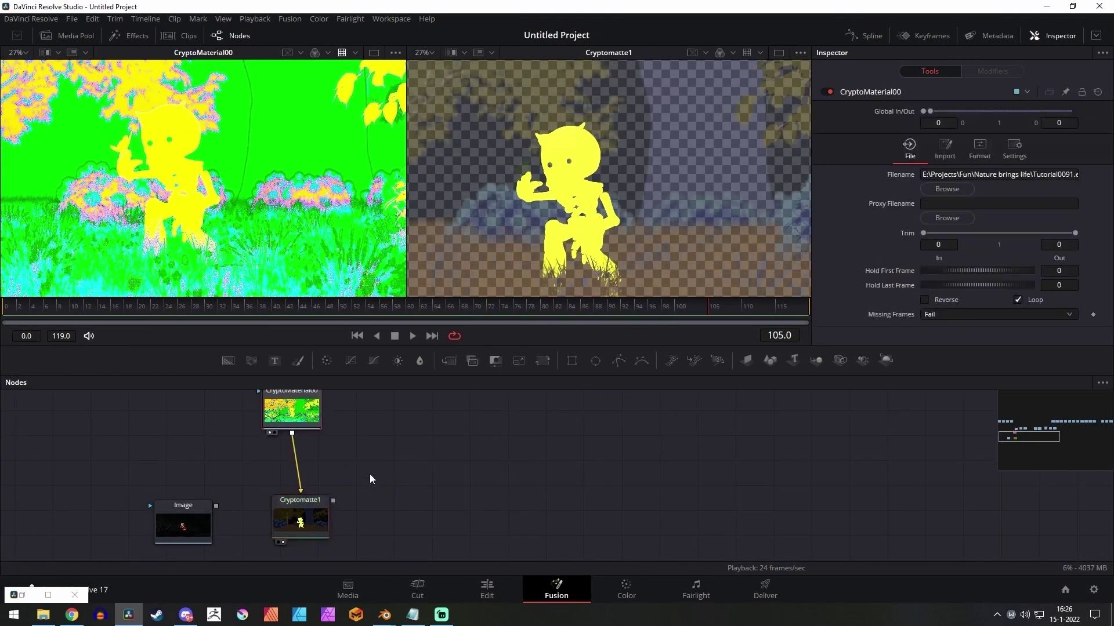
# Show the Image loader in the first viewer and reposition it below and beside the Cryptomatte node
pyautogui.click(318, 468)
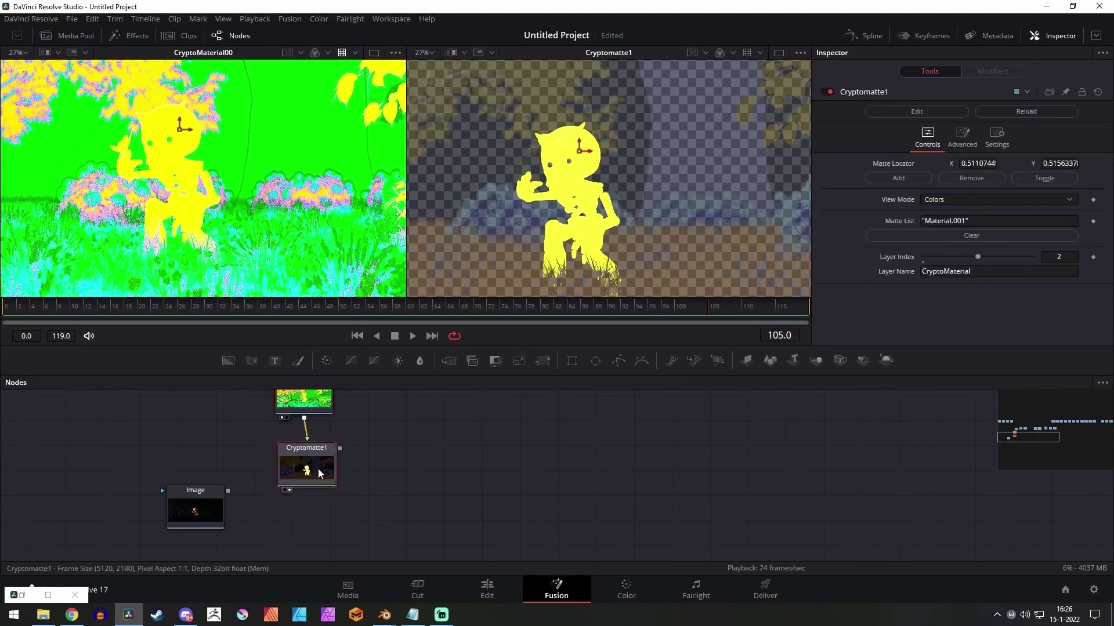
pyautogui.moveTo(318, 451); pyautogui.dragTo(317, 450)
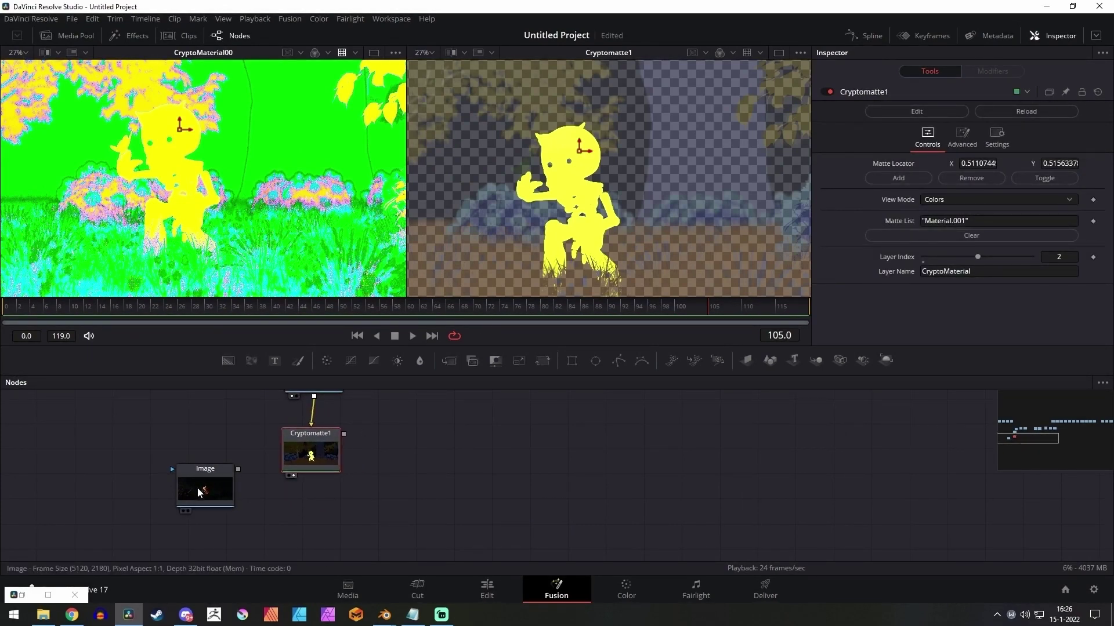
pyautogui.moveTo(210, 475); pyautogui.dragTo(212, 478)
pyautogui.press('1')
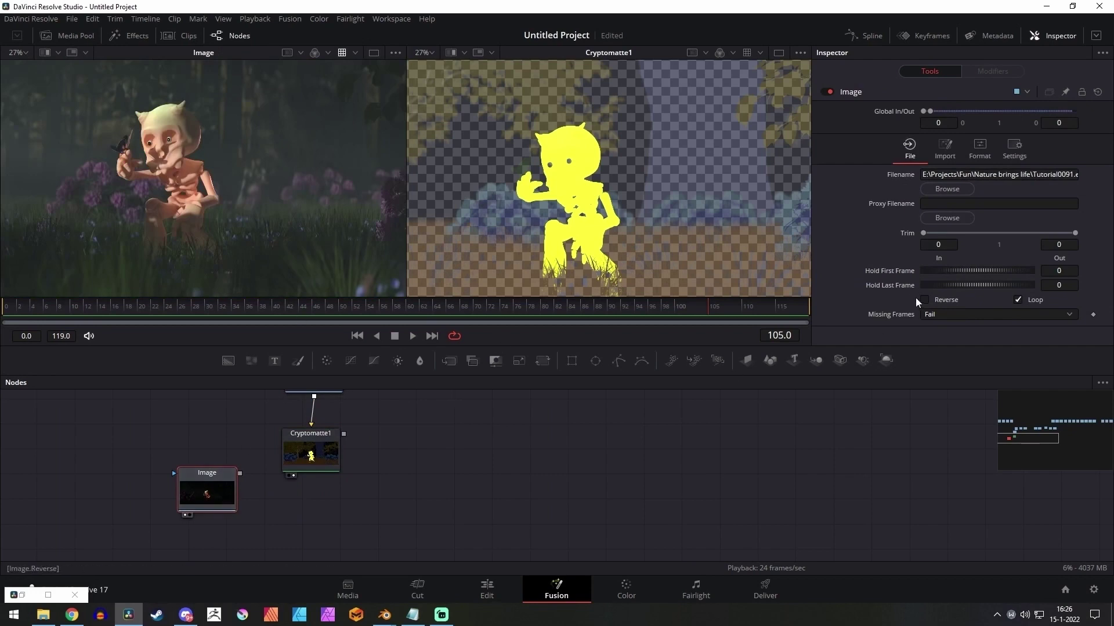
pyautogui.moveTo(209, 505); pyautogui.dragTo(200, 531)
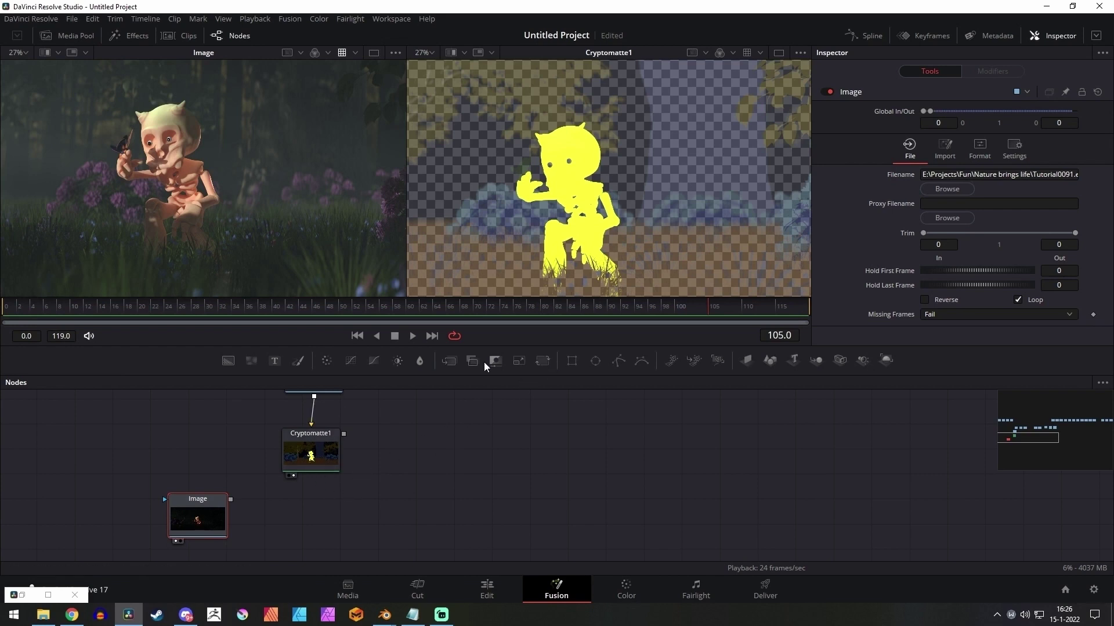
# Add a Channel Booleans (Bol) node after the Cryptomatte node
pyautogui.click(313, 453)
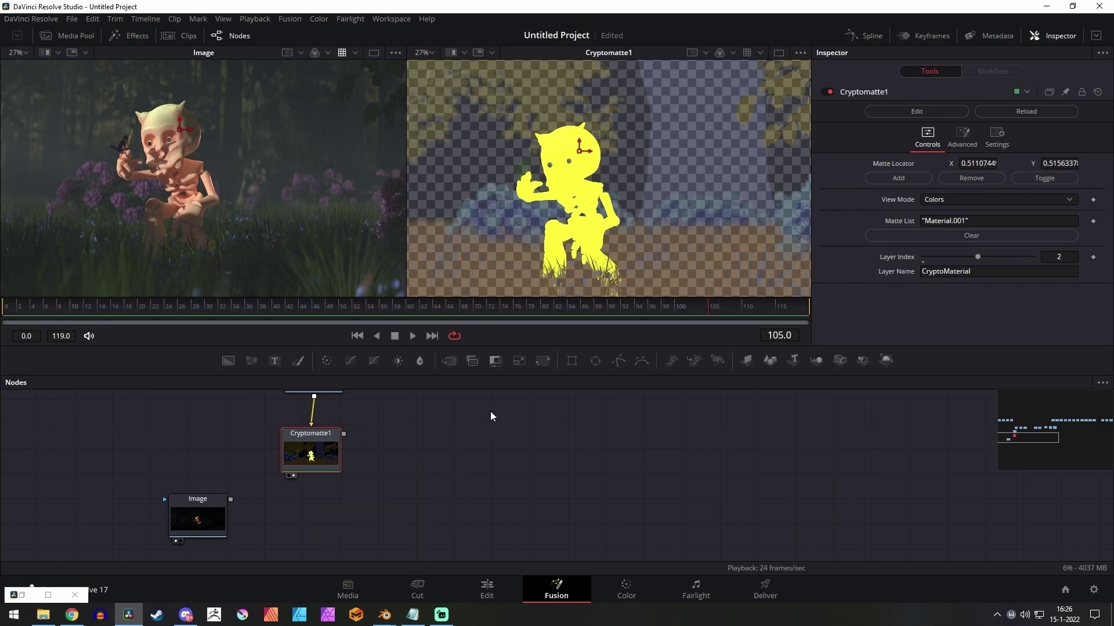
pyautogui.hotkey('shift', 'space')
pyautogui.write('cryp')
pyautogui.press('BackSpace')
pyautogui.press('BackSpace')
pyautogui.press('BackSpace')
pyautogui.press('BackSpace')
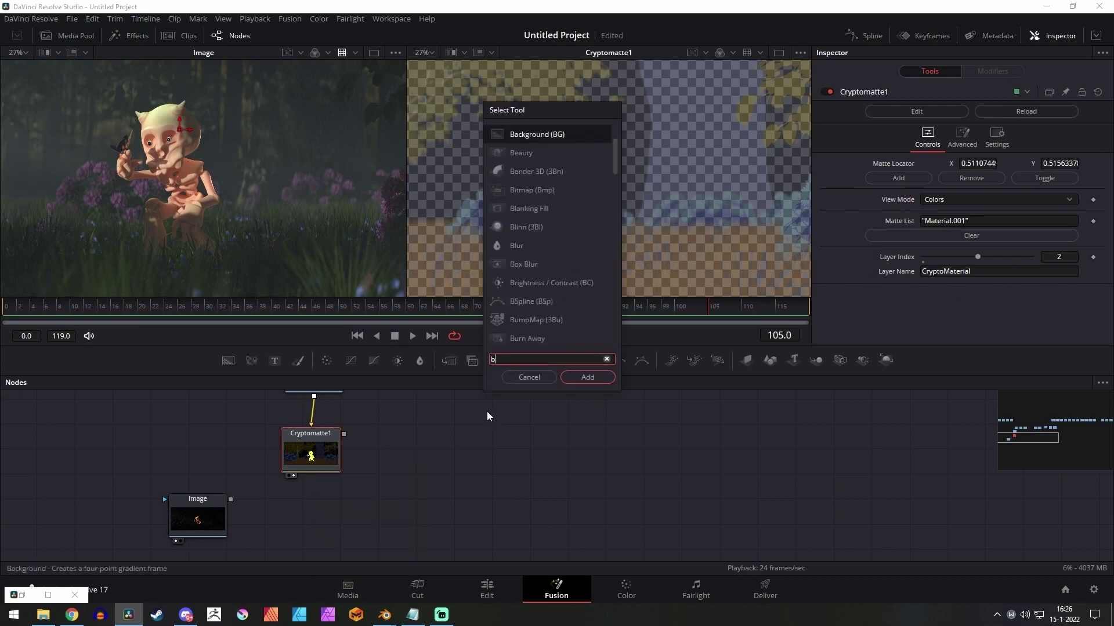
pyautogui.write('bol')
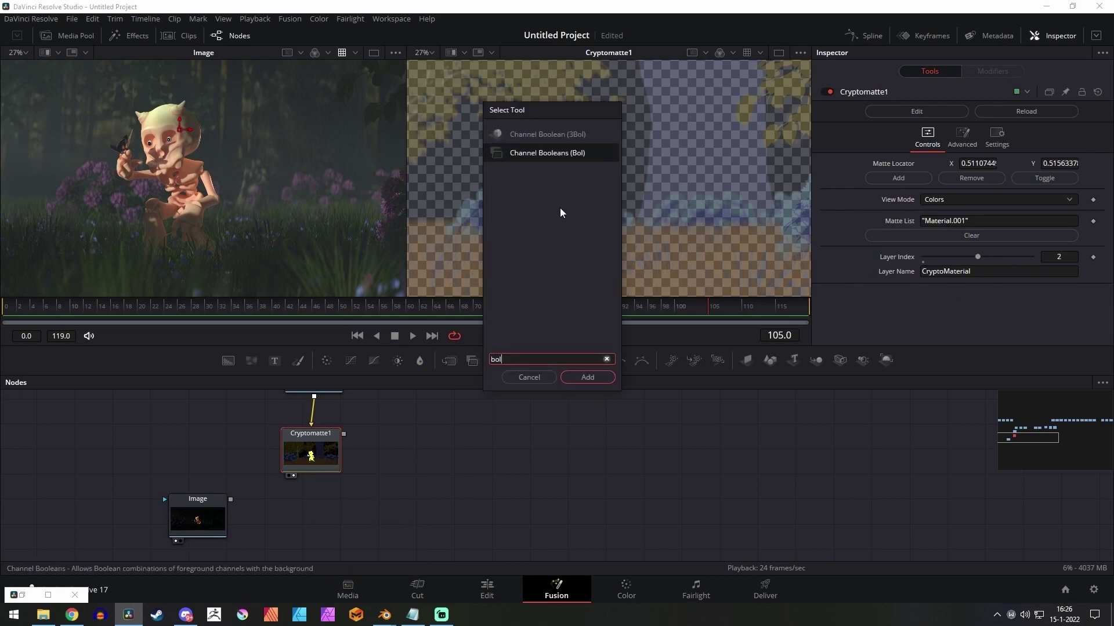
pyautogui.click(591, 374)
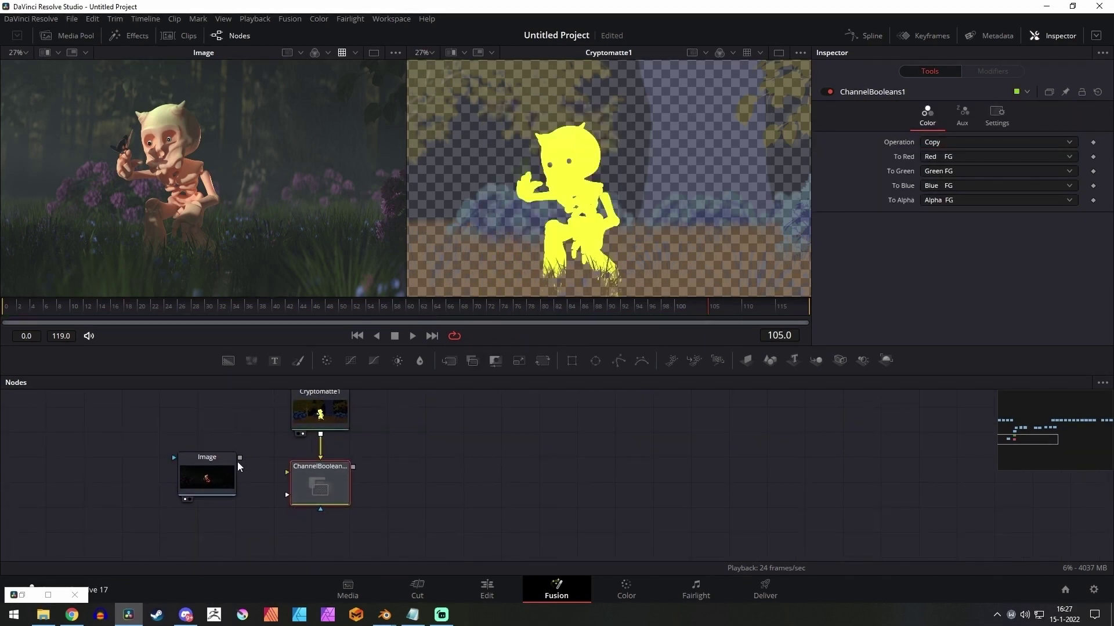
# Connect the Image loader to the Channel Booleans node, show that node in the first viewer, and tidy the node layout
pyautogui.moveTo(236, 461); pyautogui.dragTo(314, 487)
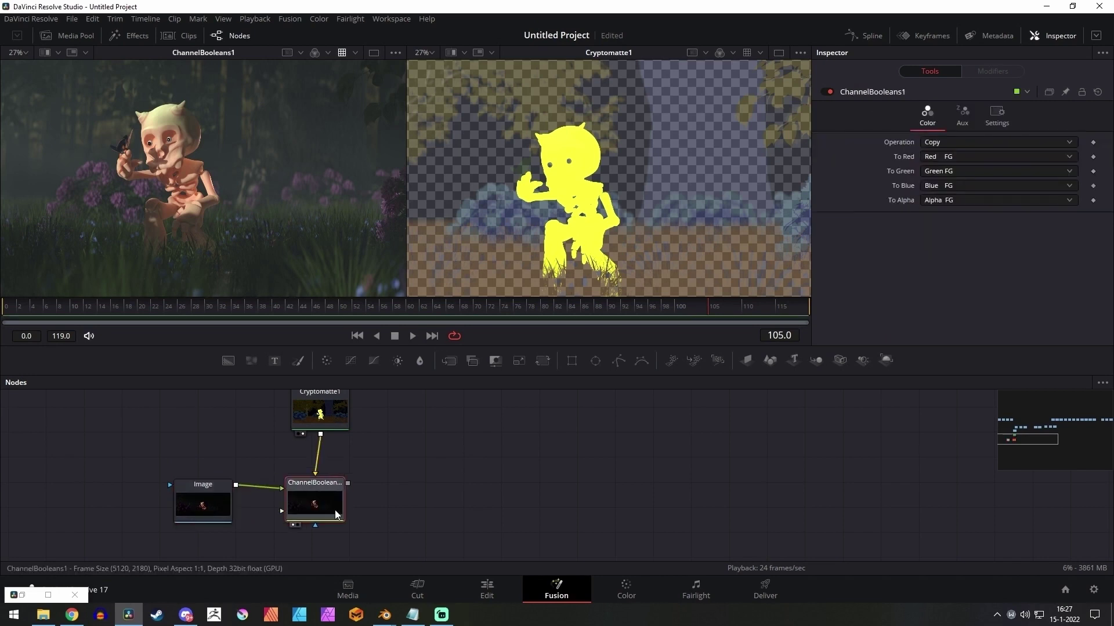
pyautogui.click(323, 416)
pyautogui.moveTo(409, 435); pyautogui.dragTo(362, 485)
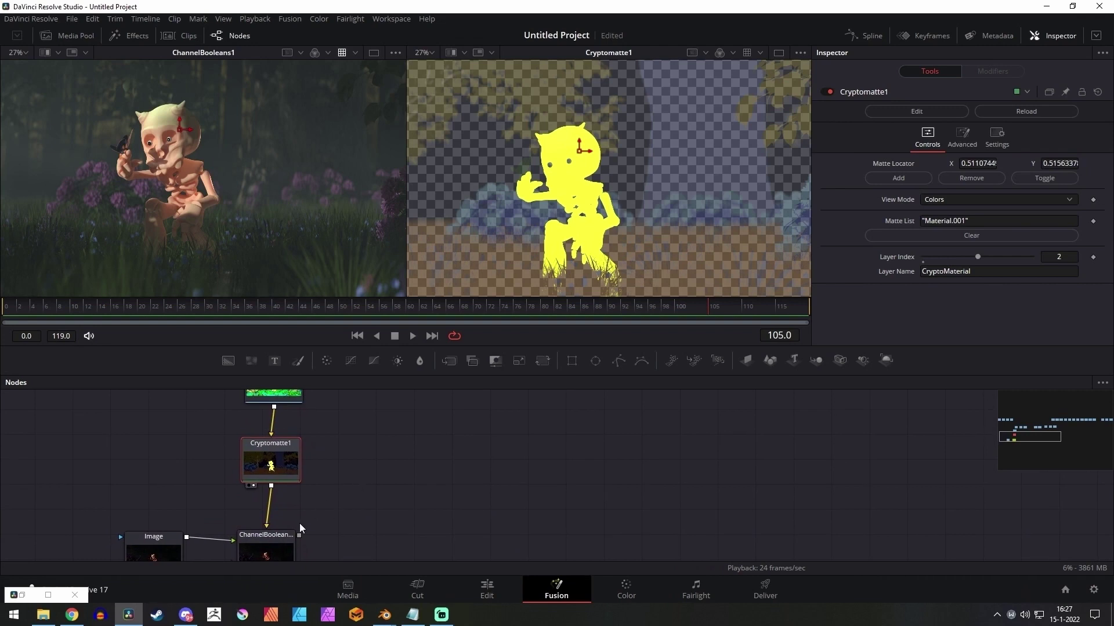
pyautogui.moveTo(283, 537); pyautogui.dragTo(283, 534)
pyautogui.click(277, 475)
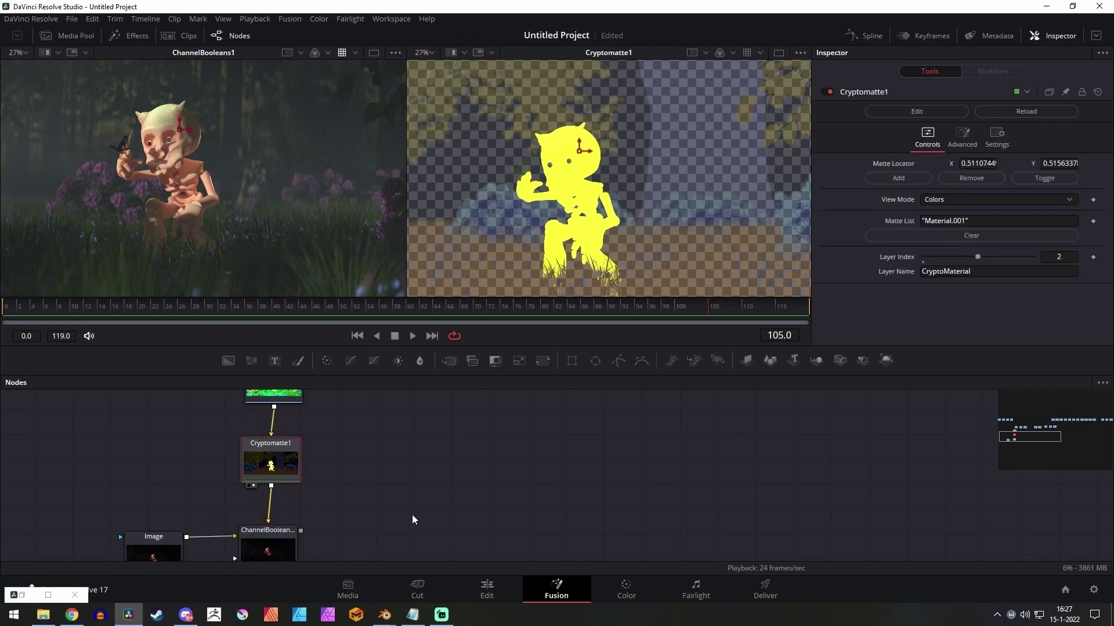
pyautogui.moveTo(270, 462); pyautogui.dragTo(270, 463)
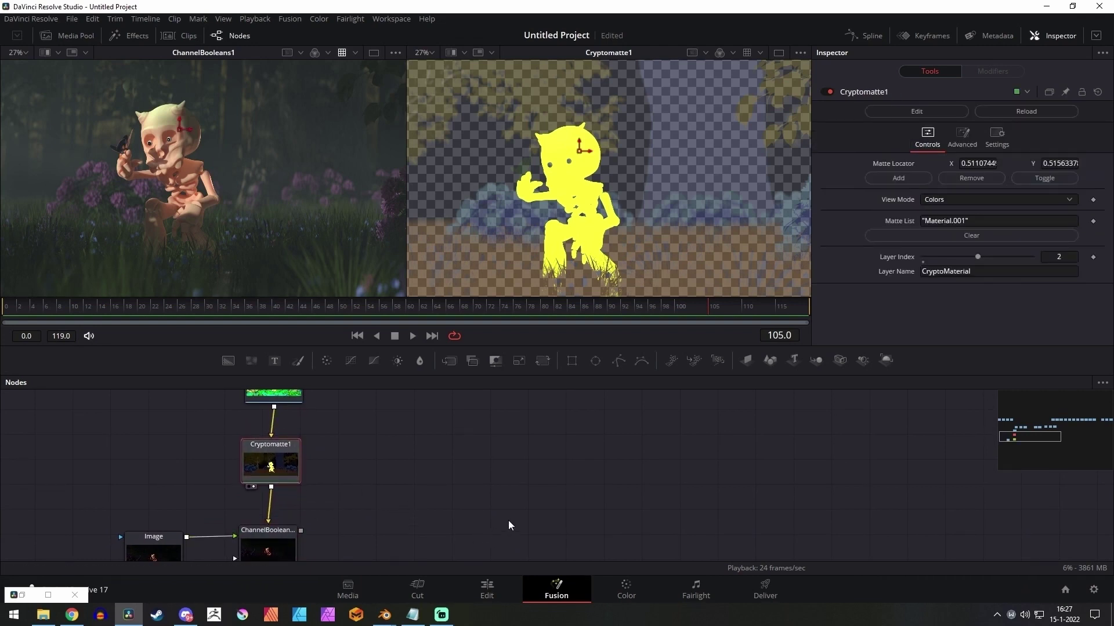
# Set the Cryptomatte node's view mode to Matte and inspect the character's matte in both viewers
pyautogui.click(972, 202)
pyautogui.click(960, 251)
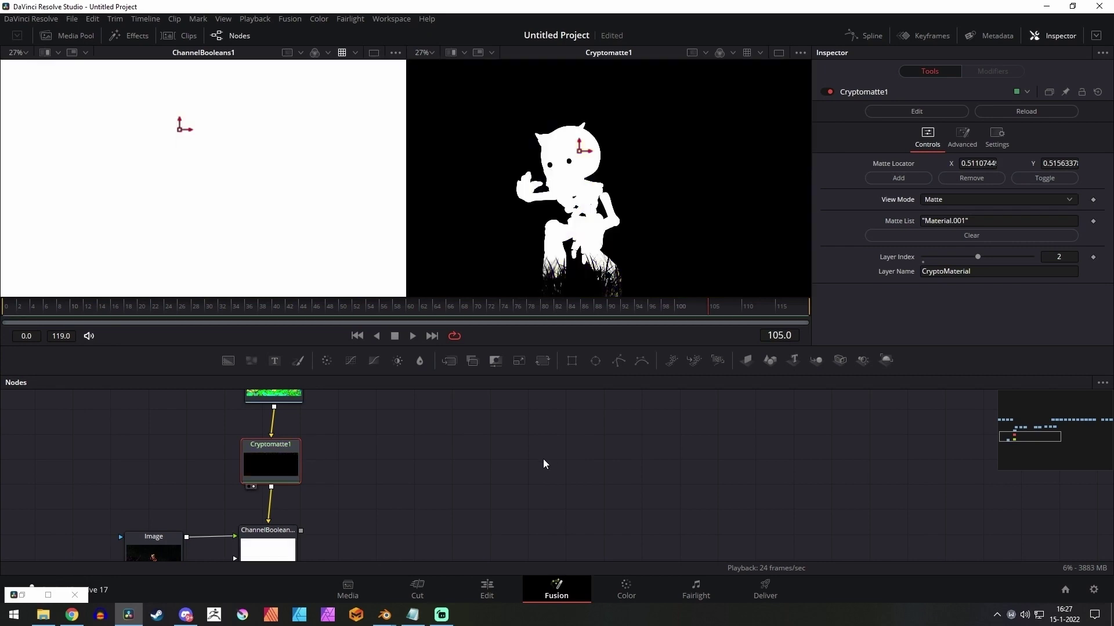
pyautogui.scroll(-3, 307, 200)
pyautogui.moveTo(531, 208); pyautogui.dragTo(558, 192)
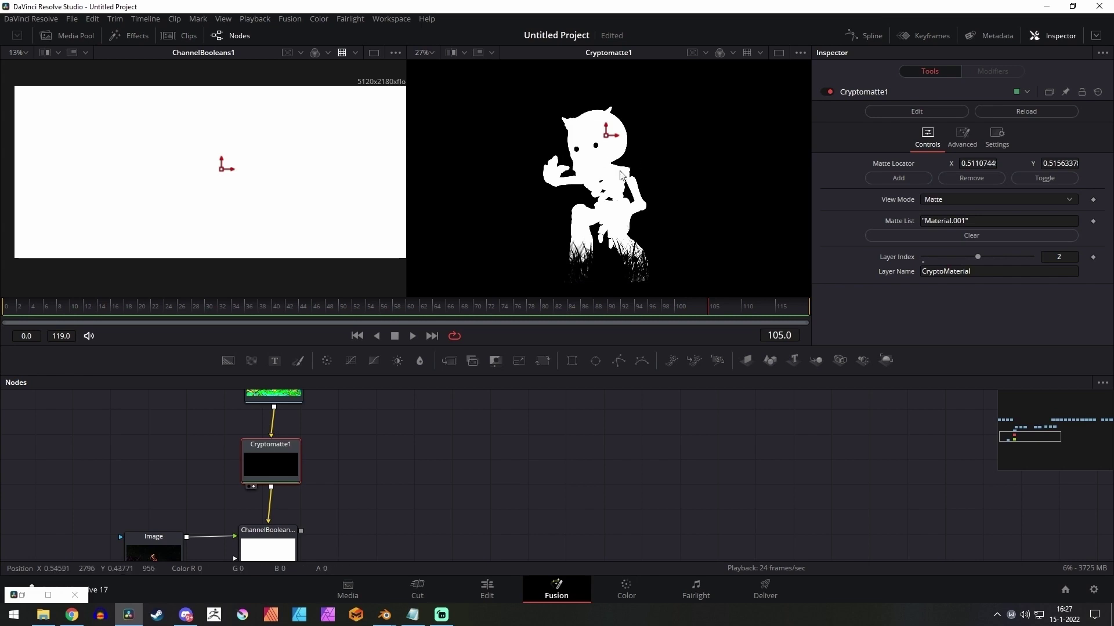
# Set the Channel Booleans node's operation to And and compare its result with the Cryptomatte matte in both viewers
pyautogui.moveTo(380, 467); pyautogui.dragTo(381, 414)
pyautogui.moveTo(258, 507); pyautogui.dragTo(267, 504)
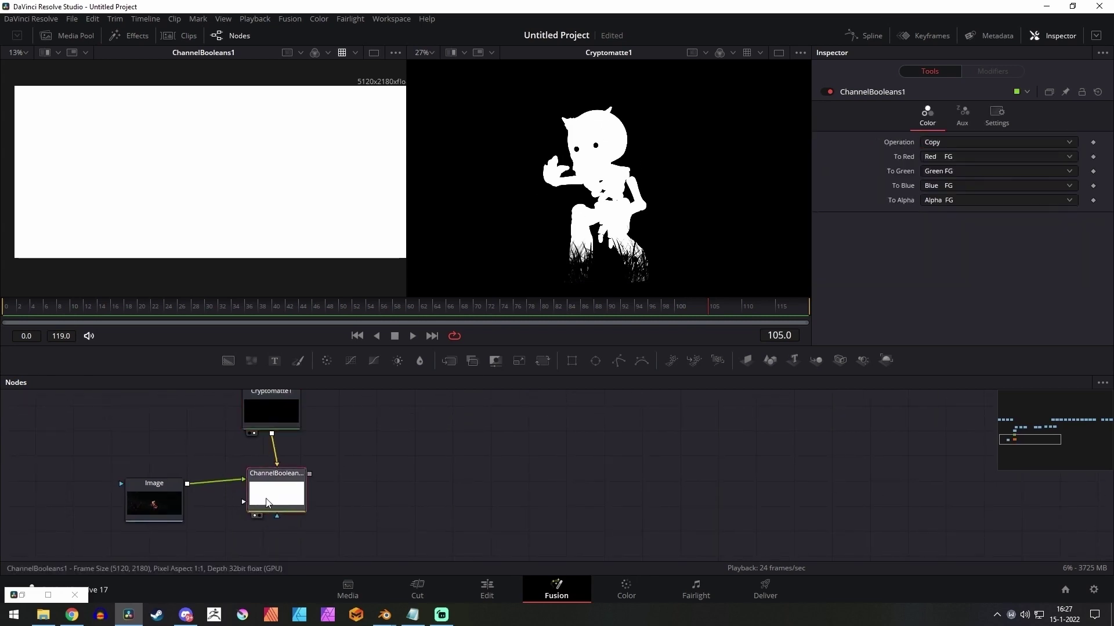
pyautogui.click(959, 144)
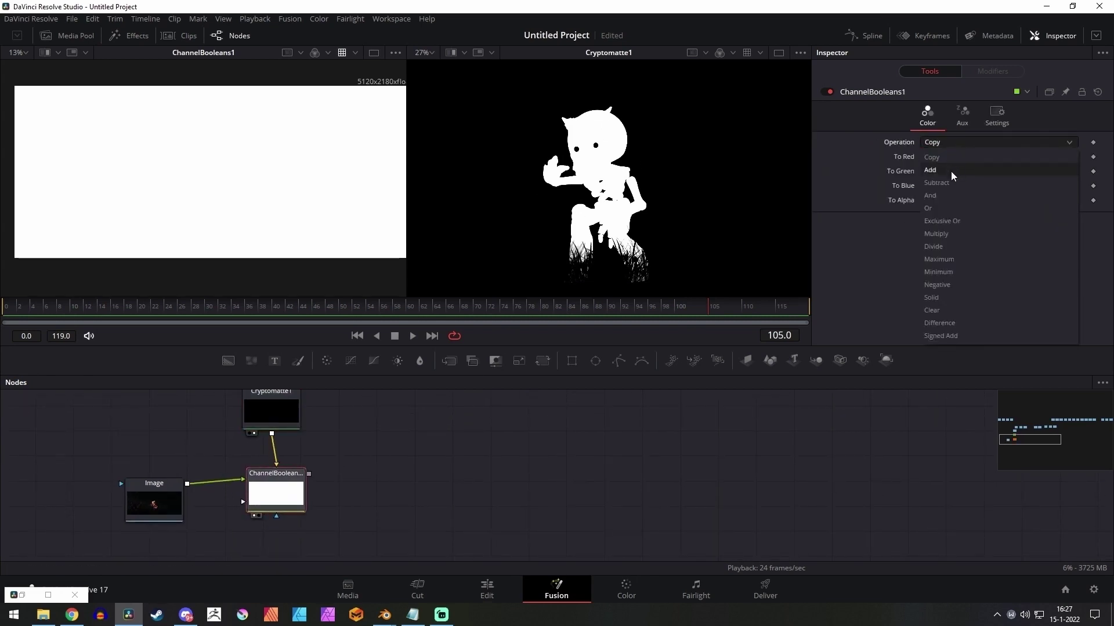
pyautogui.click(941, 199)
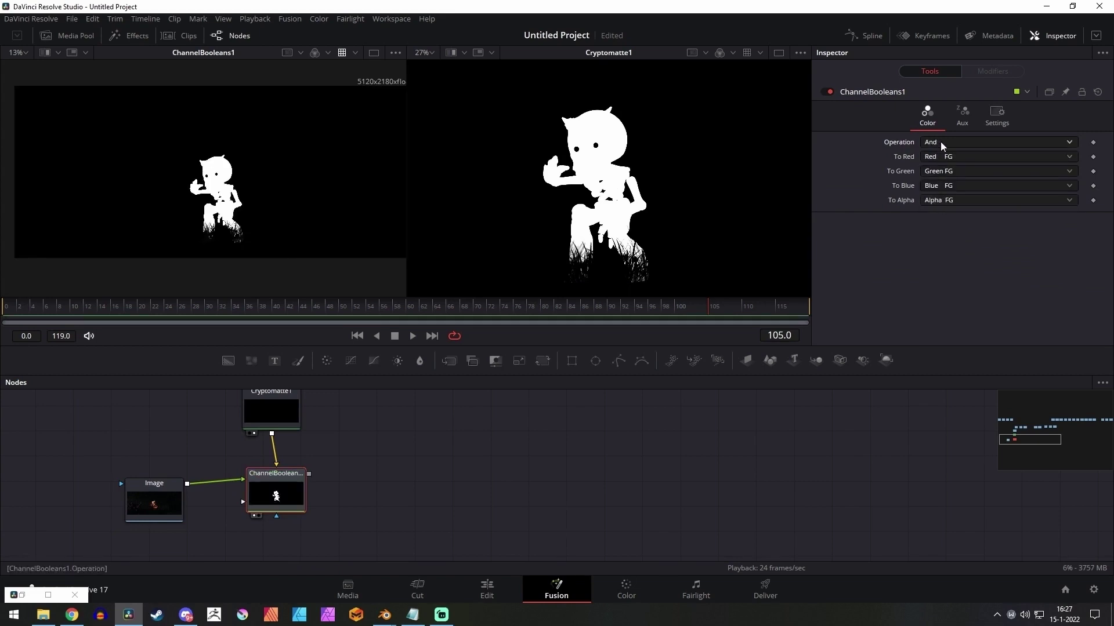
pyautogui.scroll(2, 238, 203)
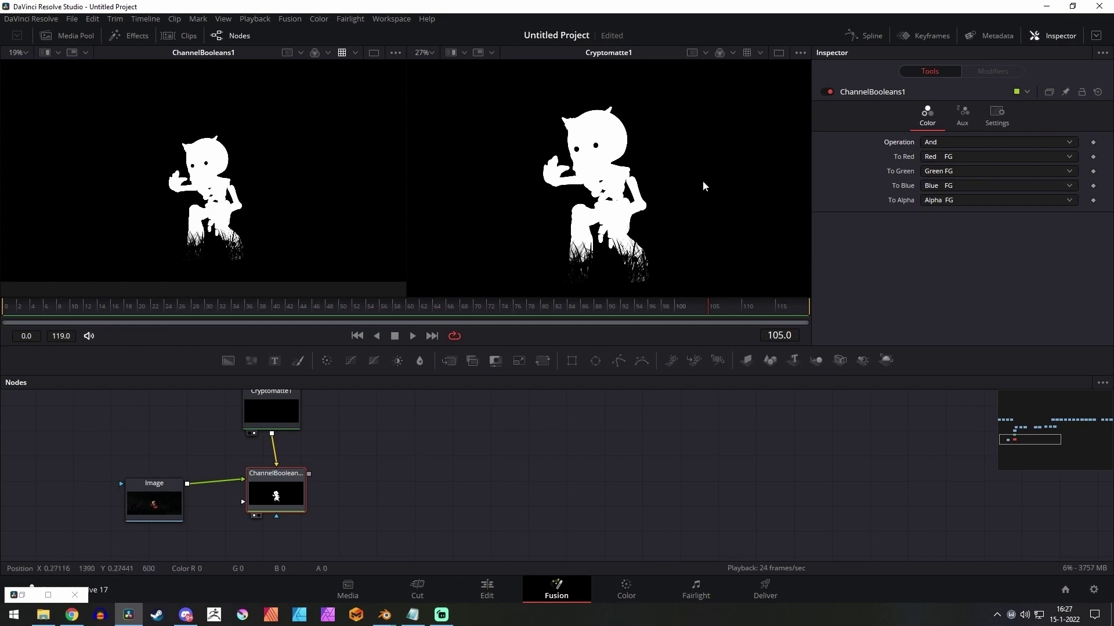
pyautogui.scroll(2, 284, 182)
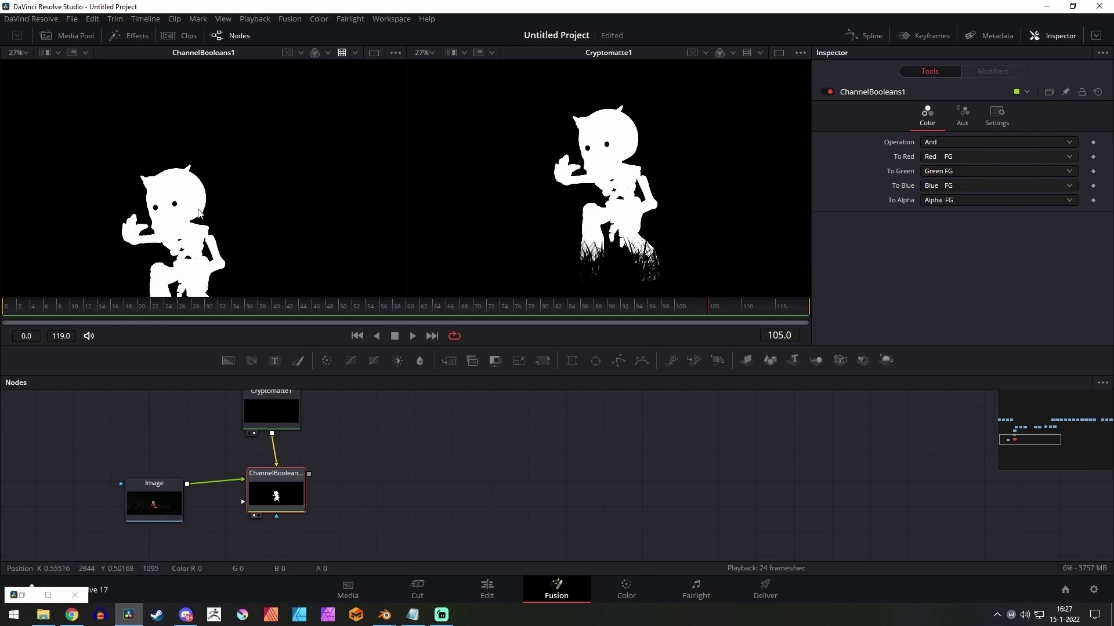
pyautogui.moveTo(197, 210); pyautogui.dragTo(246, 155)
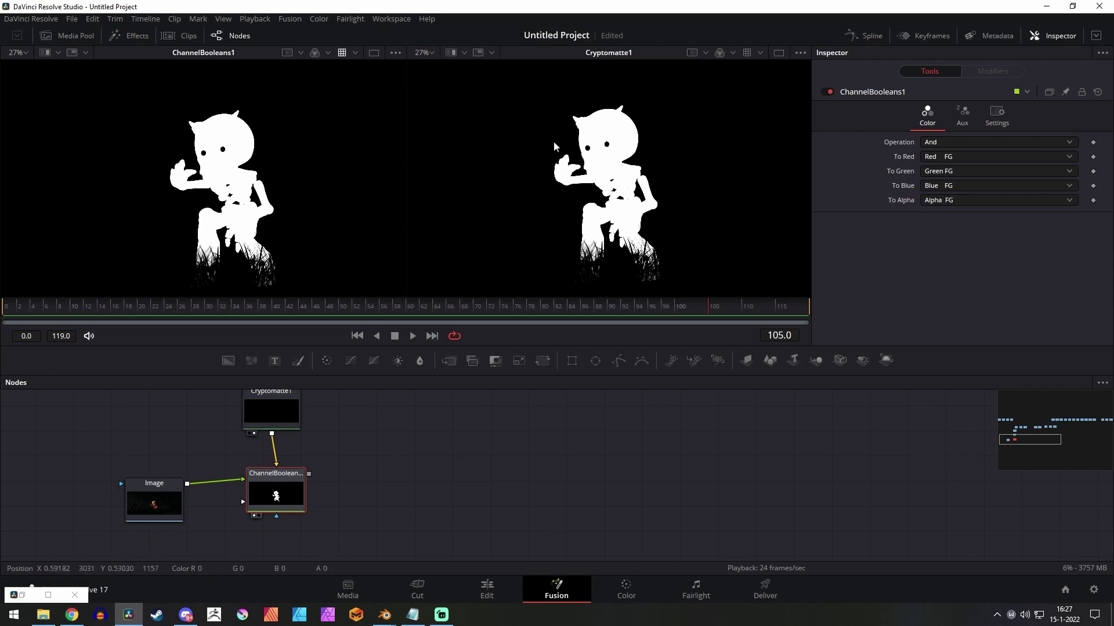
pyautogui.scroll(1, 245, 165)
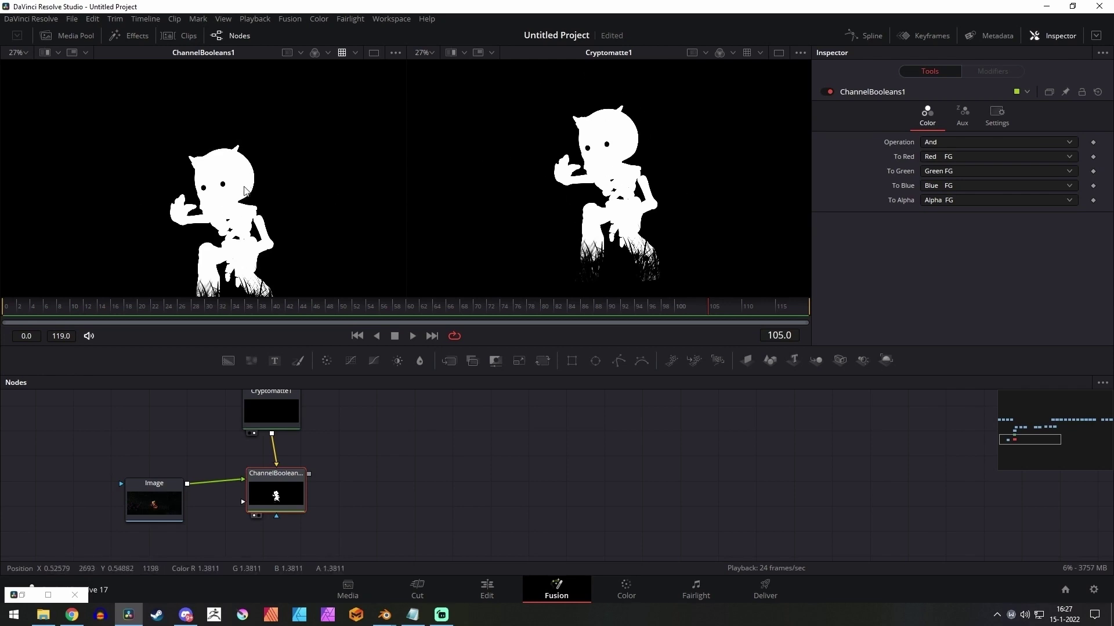
pyautogui.scroll(-1, 245, 190)
# Straighten the Channel Booleans node's position and add a Color Corrector (CC) node after it
pyautogui.moveTo(286, 497); pyautogui.dragTo(274, 502)
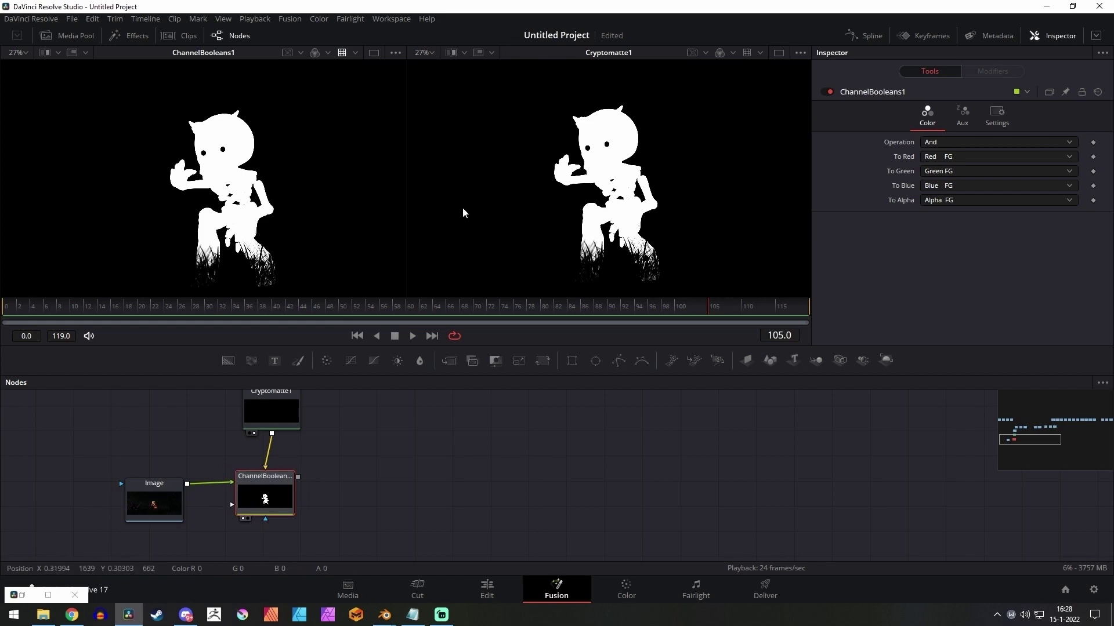
pyautogui.scroll(-1, 354, 517)
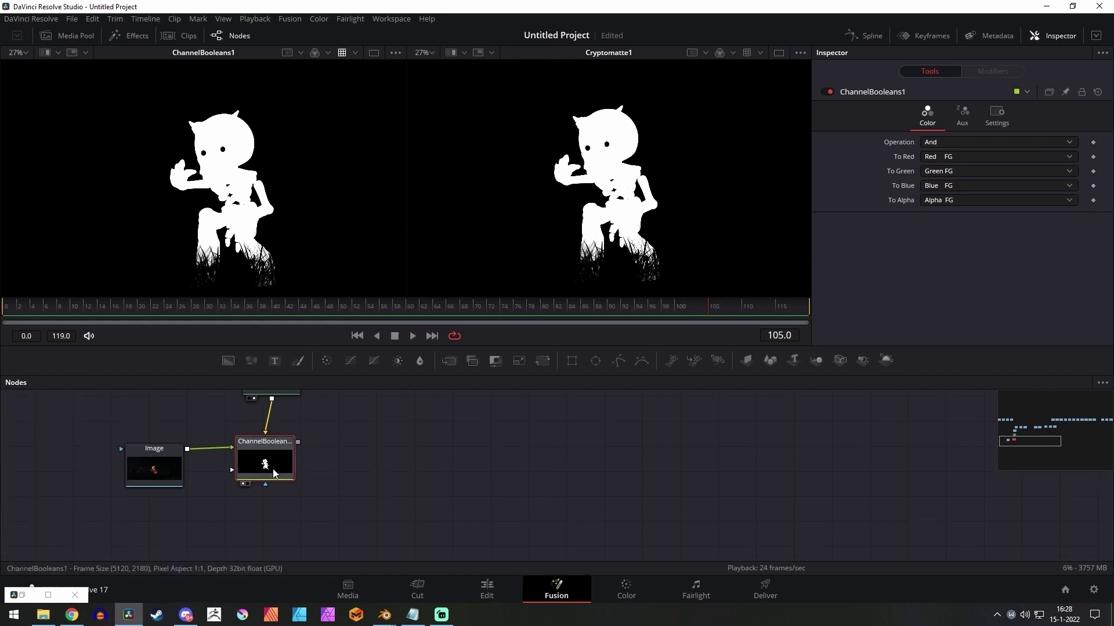
pyautogui.moveTo(274, 474); pyautogui.dragTo(278, 473)
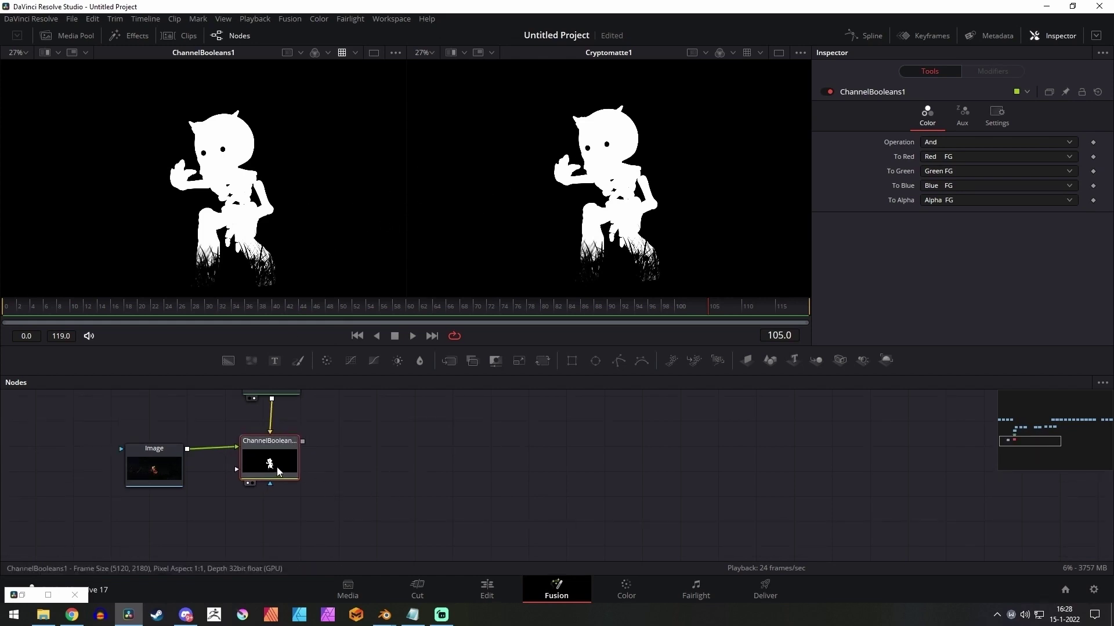
pyautogui.hotkey('shift', 'space')
pyautogui.write('bol')
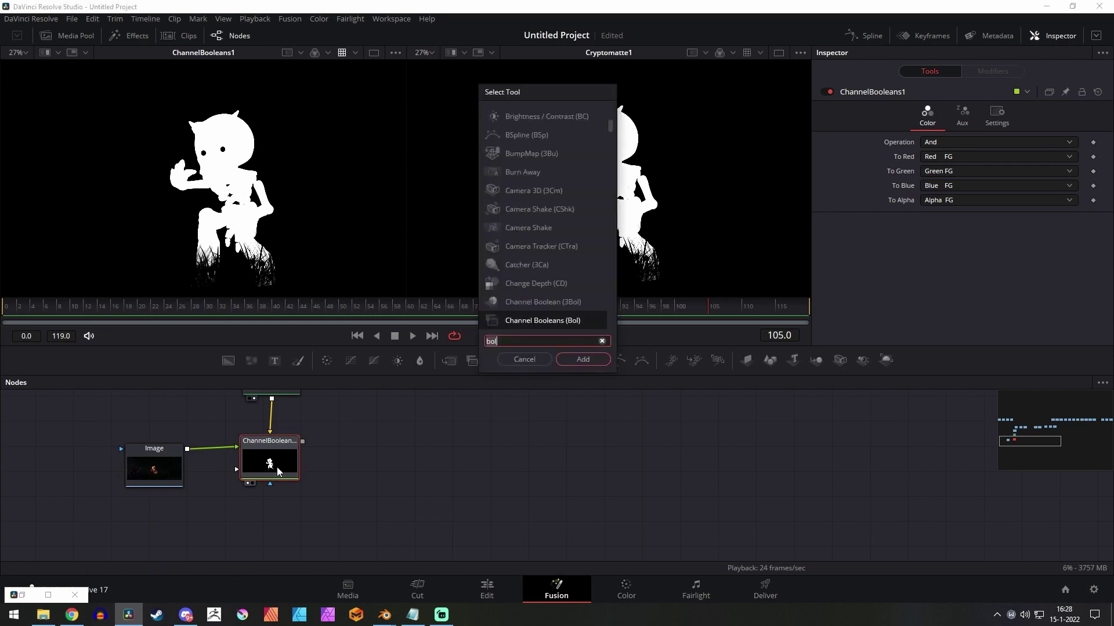
pyautogui.press('BackSpace')
pyautogui.press('BackSpace')
pyautogui.press('BackSpace')
pyautogui.write('colo')
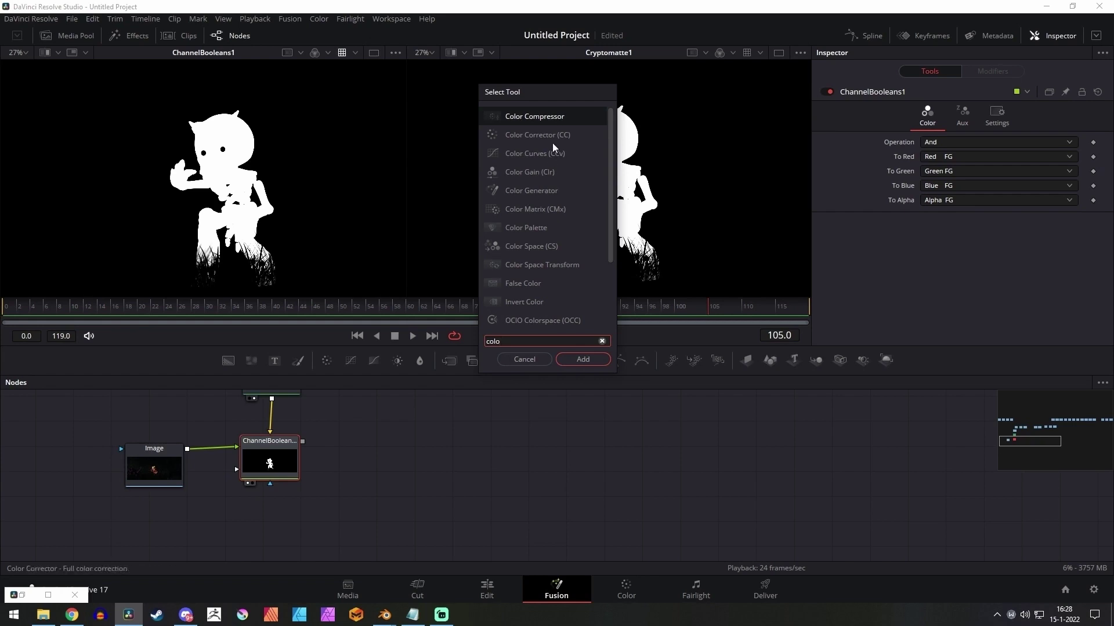
pyautogui.write('r Corrector')
pyautogui.click(584, 359)
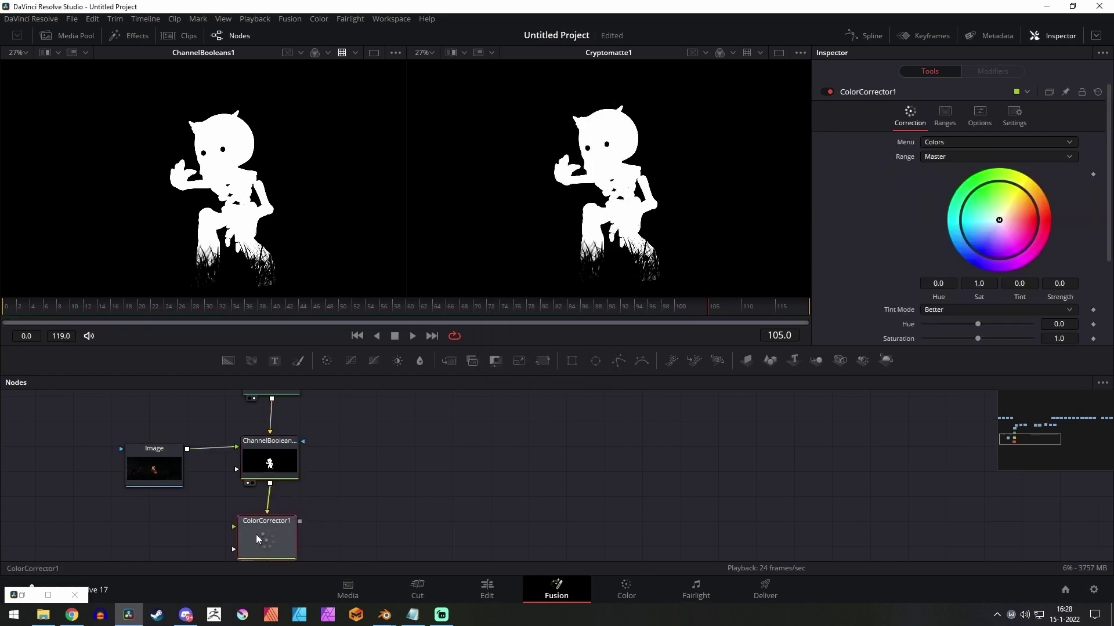
# Feed the Channel Booleans output into the Color Corrector's effect mask, connect the Image loader as its input, and show it in the first viewer
pyautogui.click(298, 470)
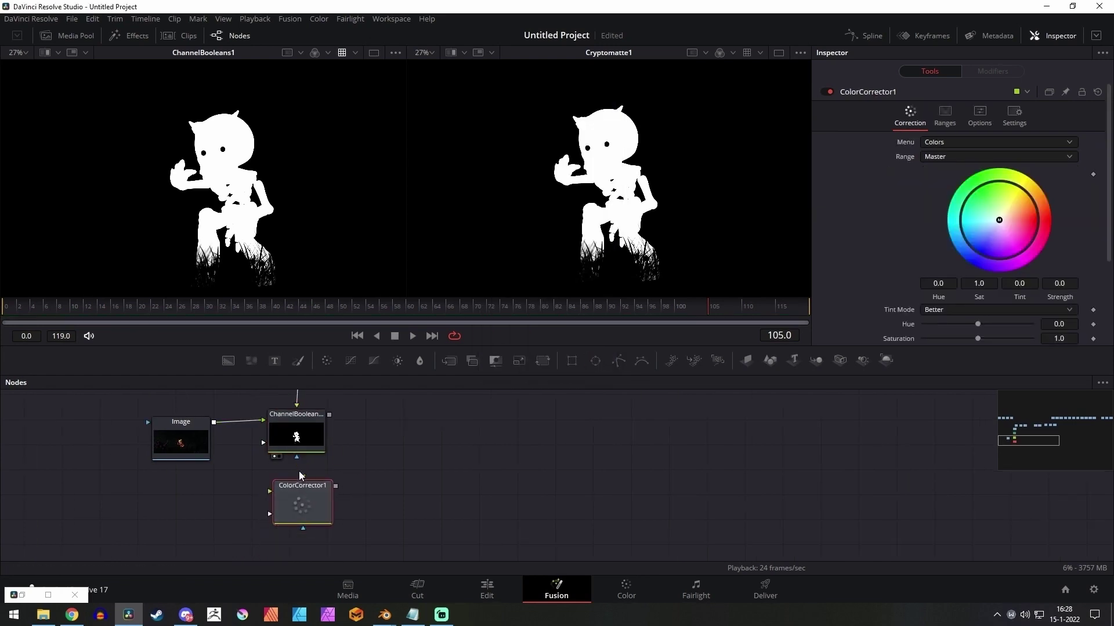
pyautogui.click(298, 471)
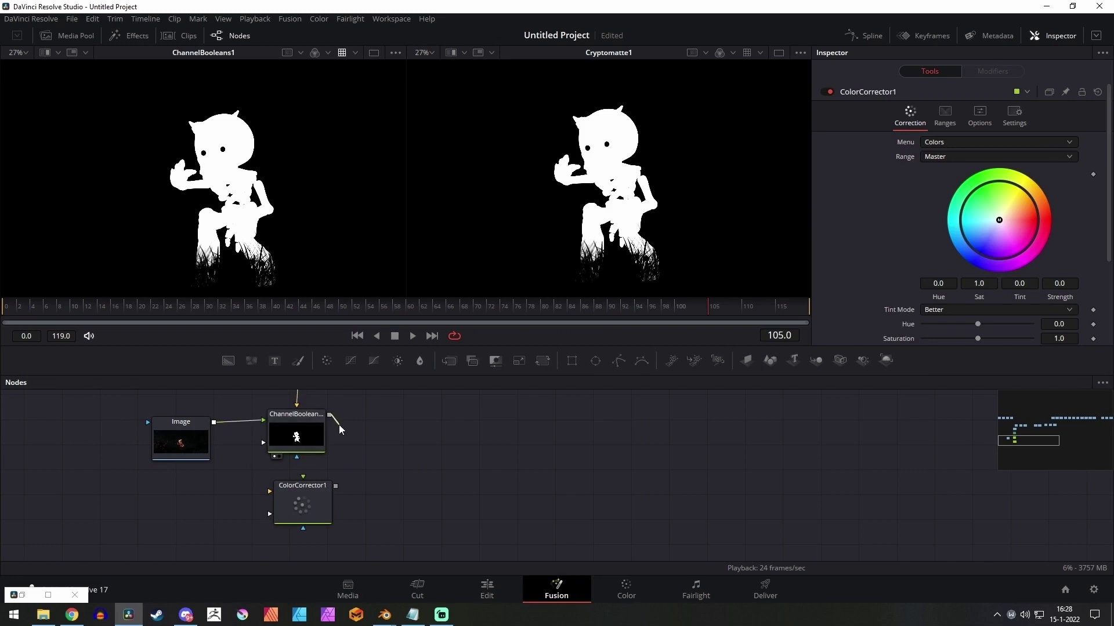
pyautogui.moveTo(328, 416); pyautogui.dragTo(304, 528)
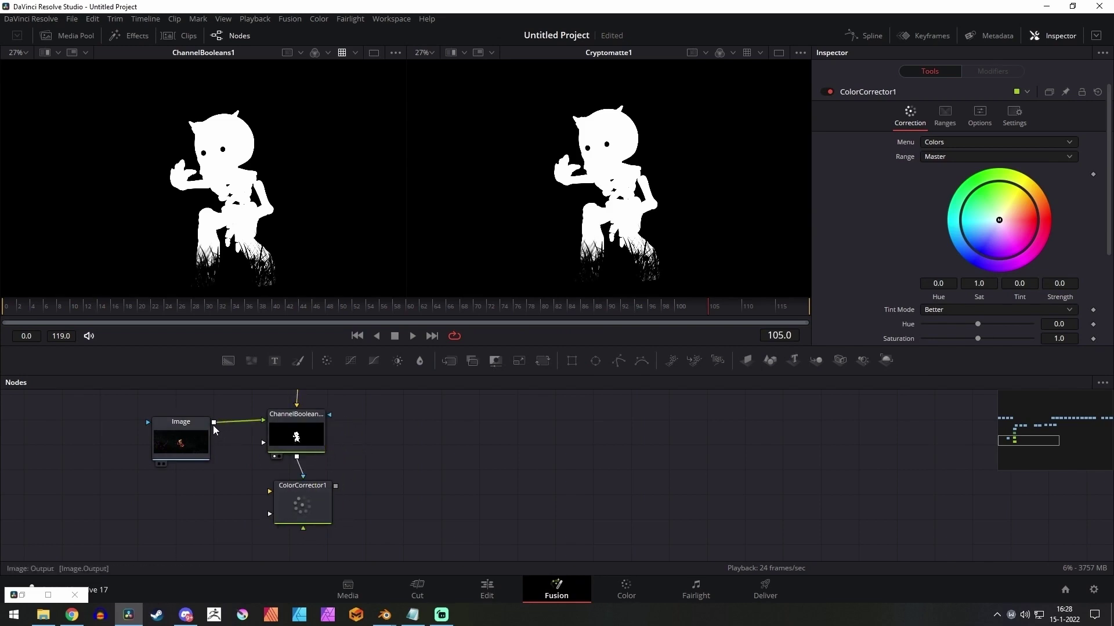
pyautogui.moveTo(214, 422); pyautogui.dragTo(248, 461)
pyautogui.moveTo(293, 502); pyautogui.dragTo(283, 496)
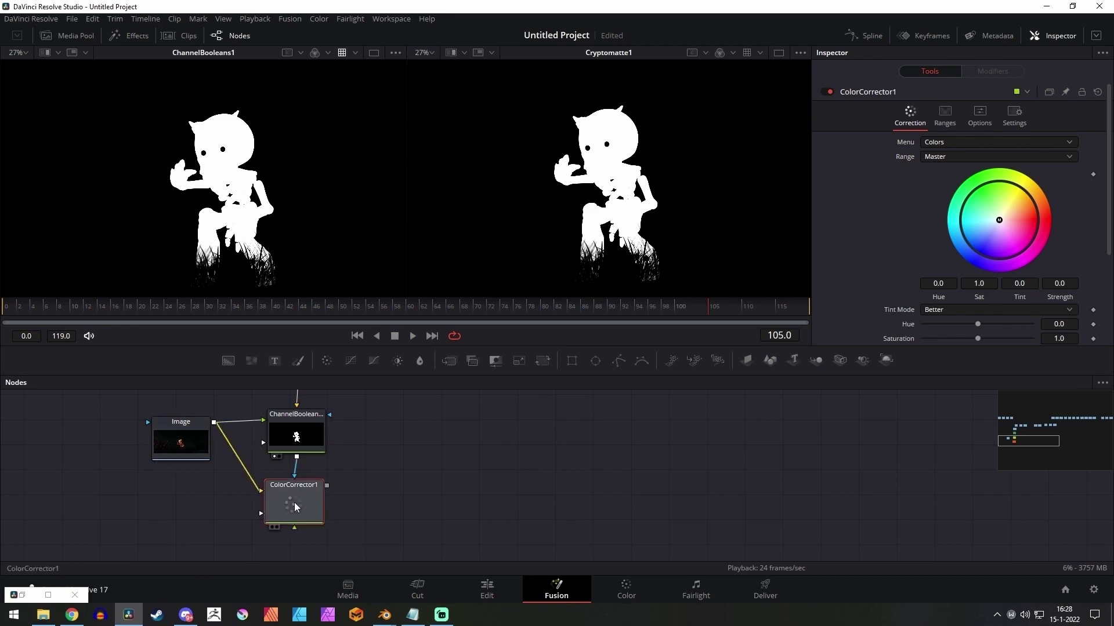
pyautogui.press('1')
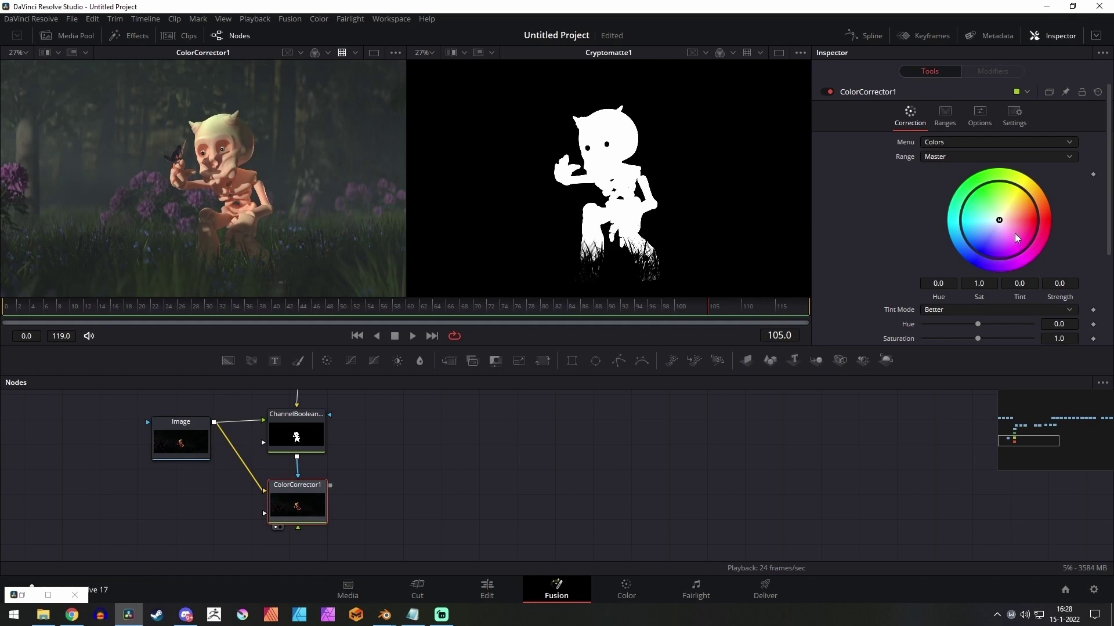
# Tint the masked character green in the Color Corrector at strength 1.0 and inspect the recoloured area up close
pyautogui.moveTo(999, 221); pyautogui.dragTo(964, 198)
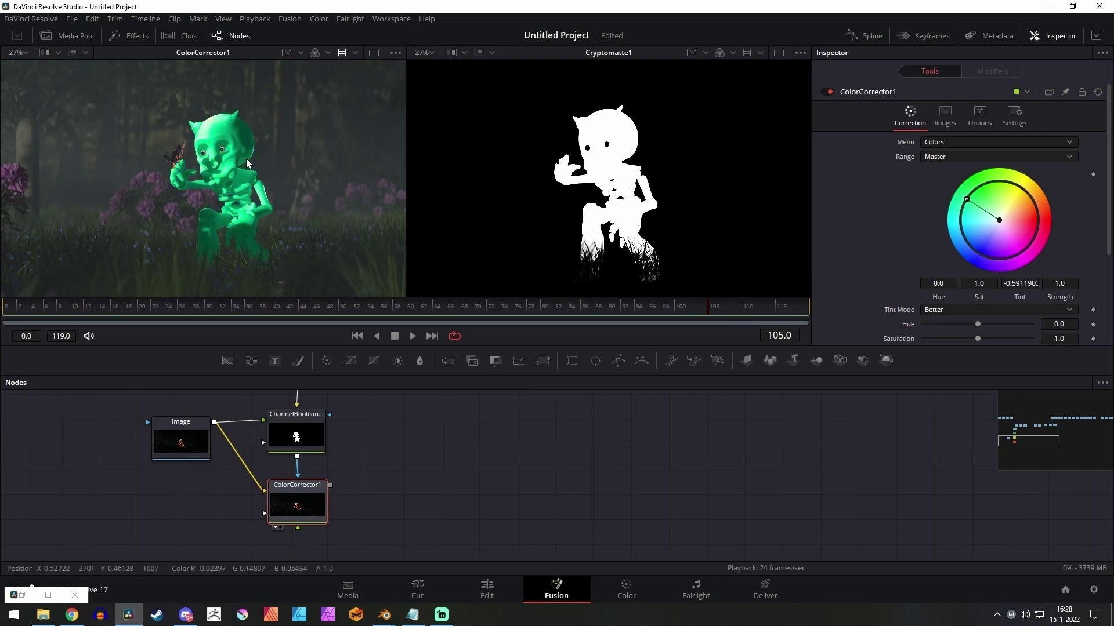
pyautogui.scroll(6, 262, 166)
pyautogui.scroll(-3, 168, 177)
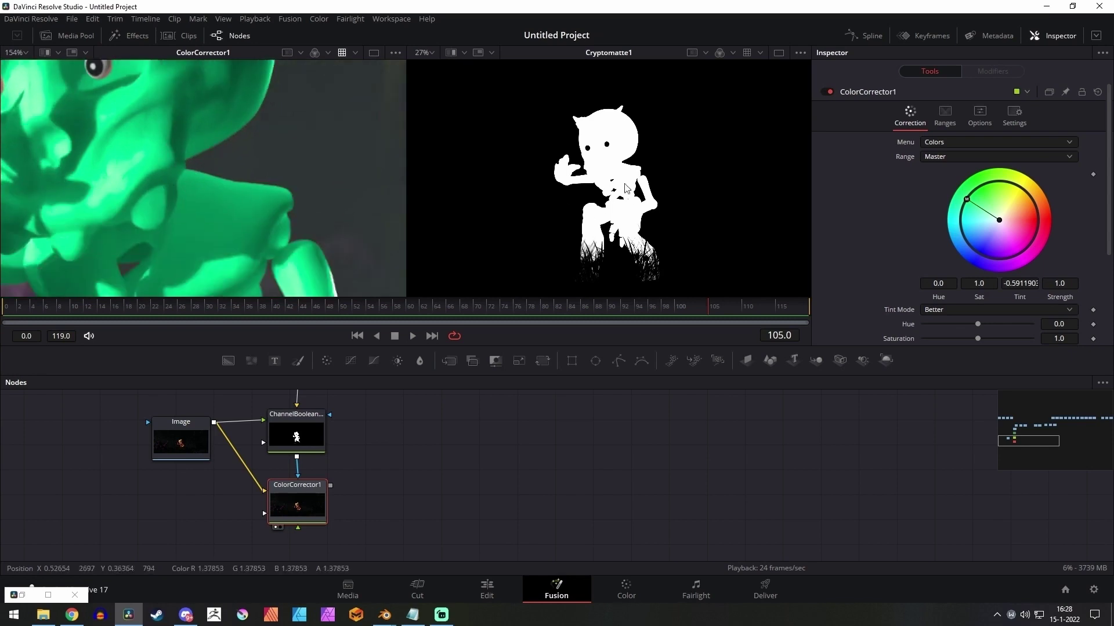
pyautogui.scroll(-3, 224, 202)
pyautogui.scroll(-3, 204, 217)
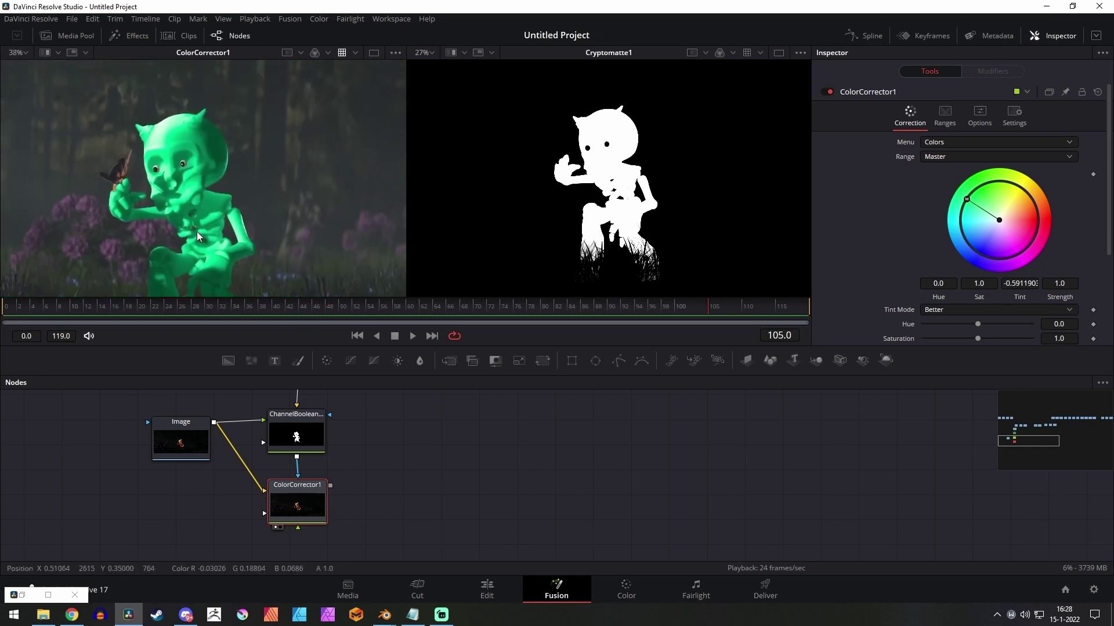
pyautogui.scroll(-1, 182, 194)
pyautogui.scroll(3, 183, 210)
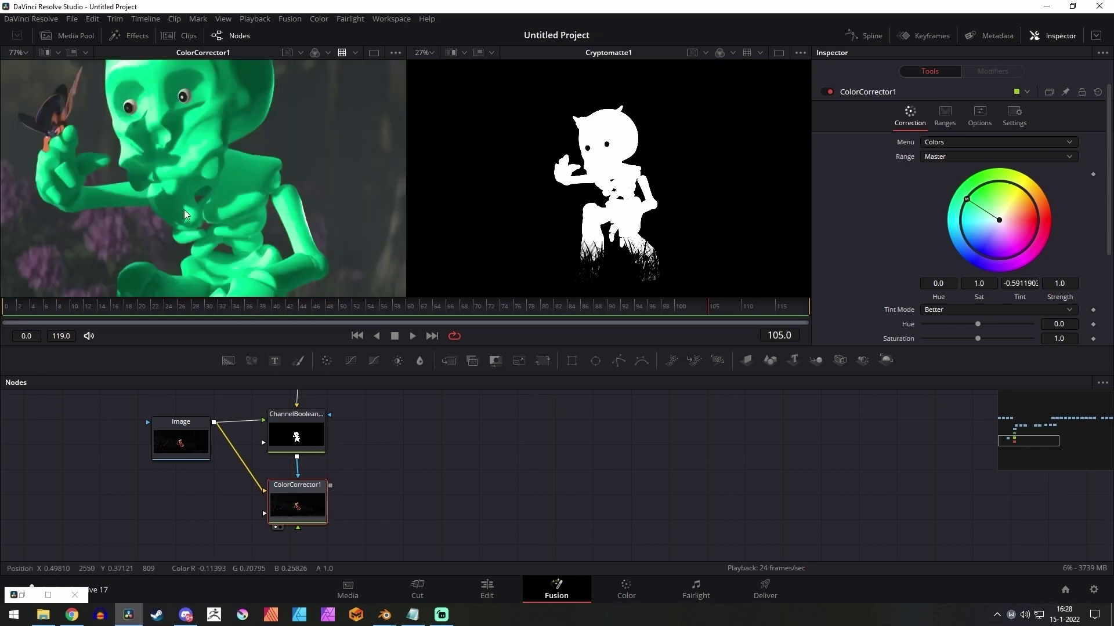
pyautogui.scroll(-3, 183, 210)
pyautogui.scroll(-3, 347, 449)
# Select the CryptoAsset, CryptoMaterial and CryptoObject loader groups in turn and shift the material and object loaders slightly upward
pyautogui.scroll(6, 348, 452)
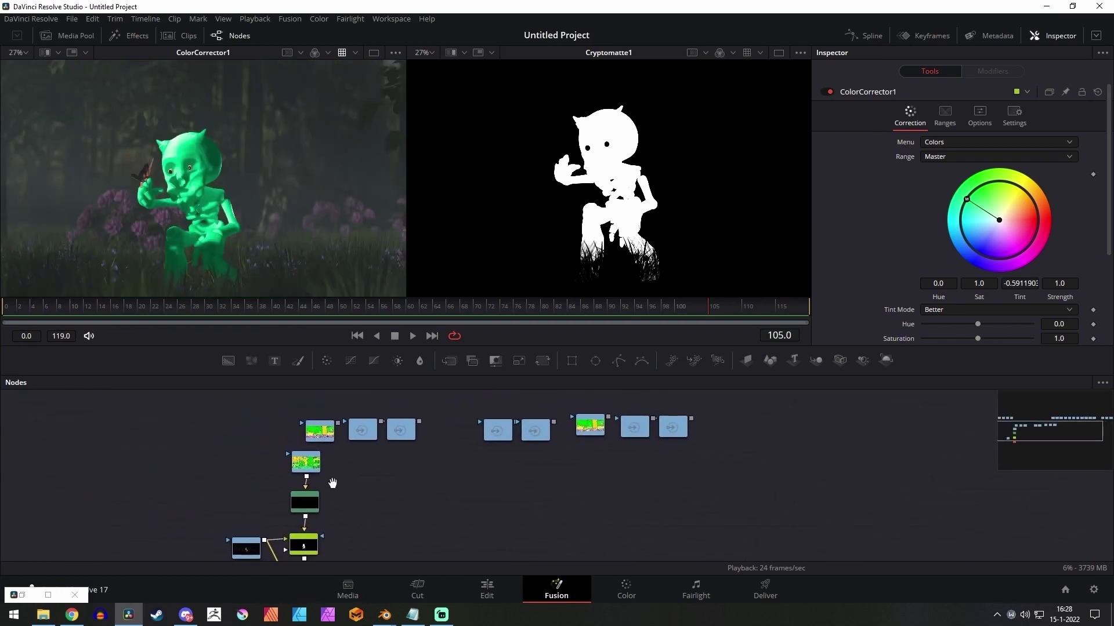
pyautogui.moveTo(559, 507); pyautogui.dragTo(423, 450)
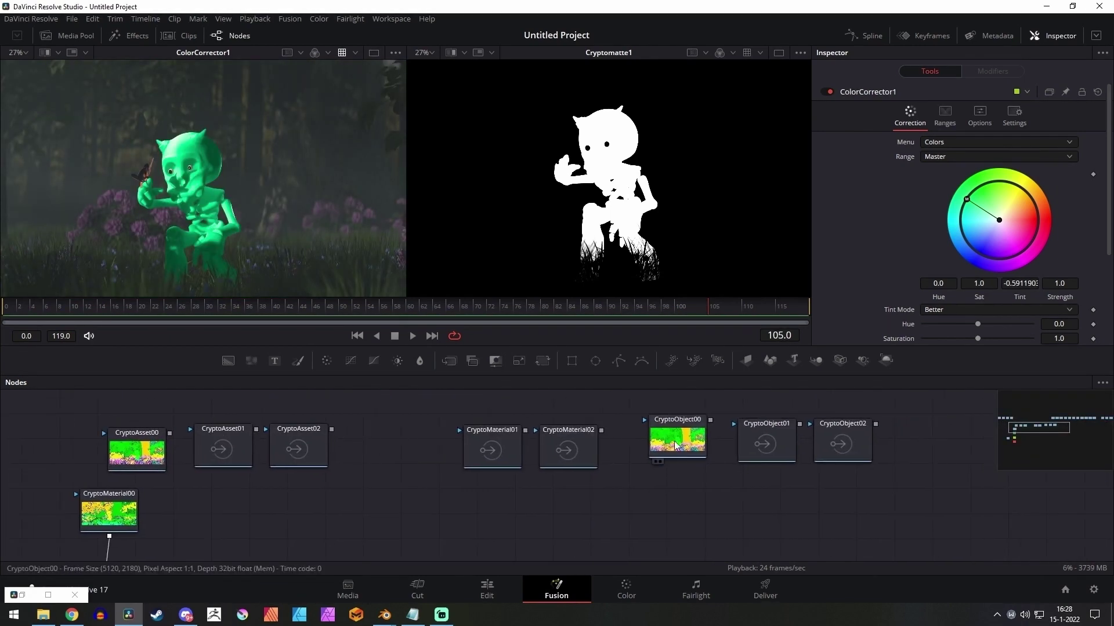
pyautogui.moveTo(266, 443); pyautogui.dragTo(275, 458)
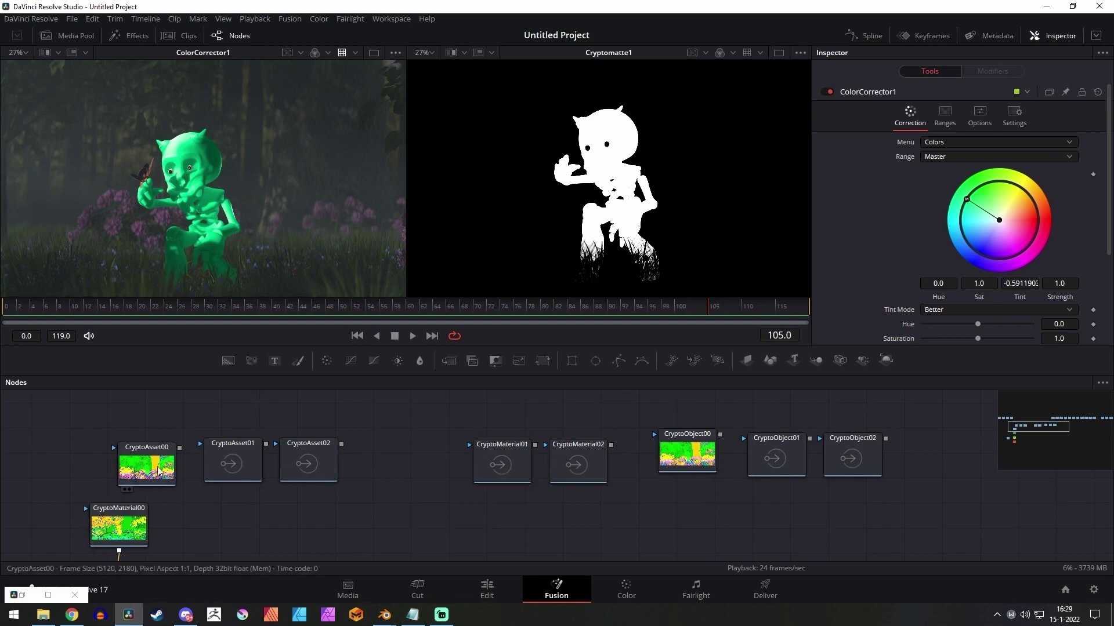
pyautogui.moveTo(93, 430); pyautogui.dragTo(343, 477)
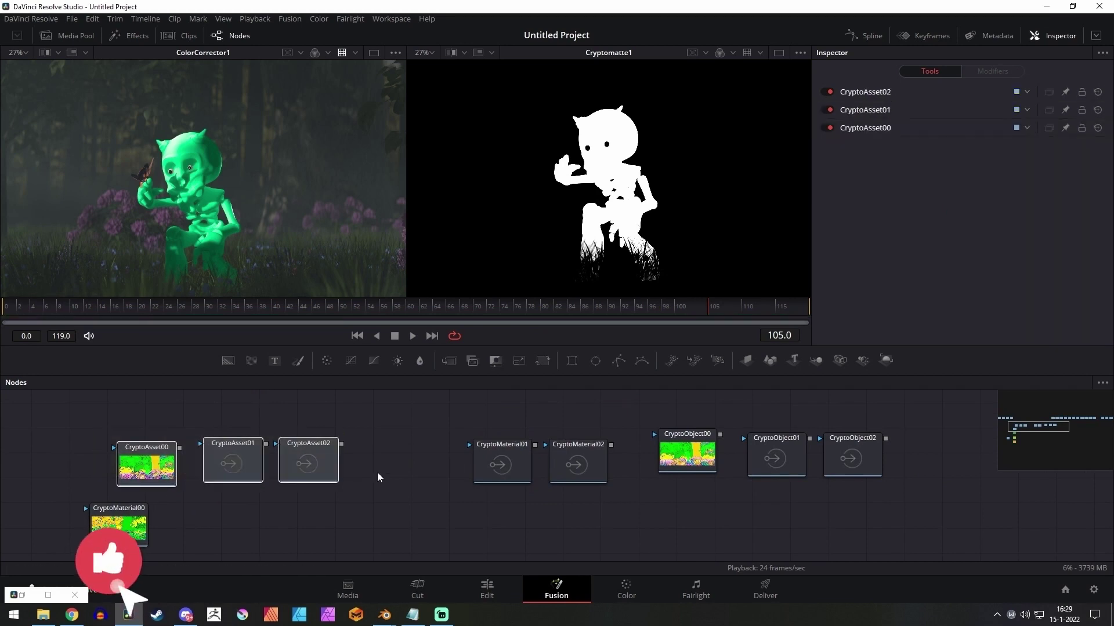
pyautogui.moveTo(492, 411); pyautogui.dragTo(855, 452)
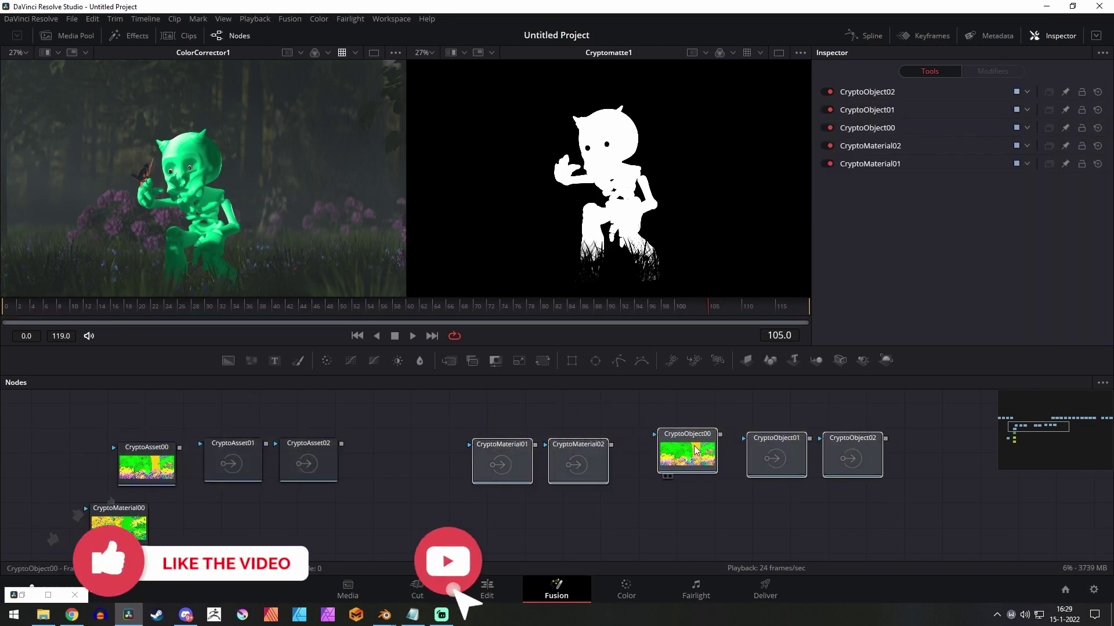
pyautogui.moveTo(695, 450); pyautogui.dragTo(686, 426)
pyautogui.click(696, 408)
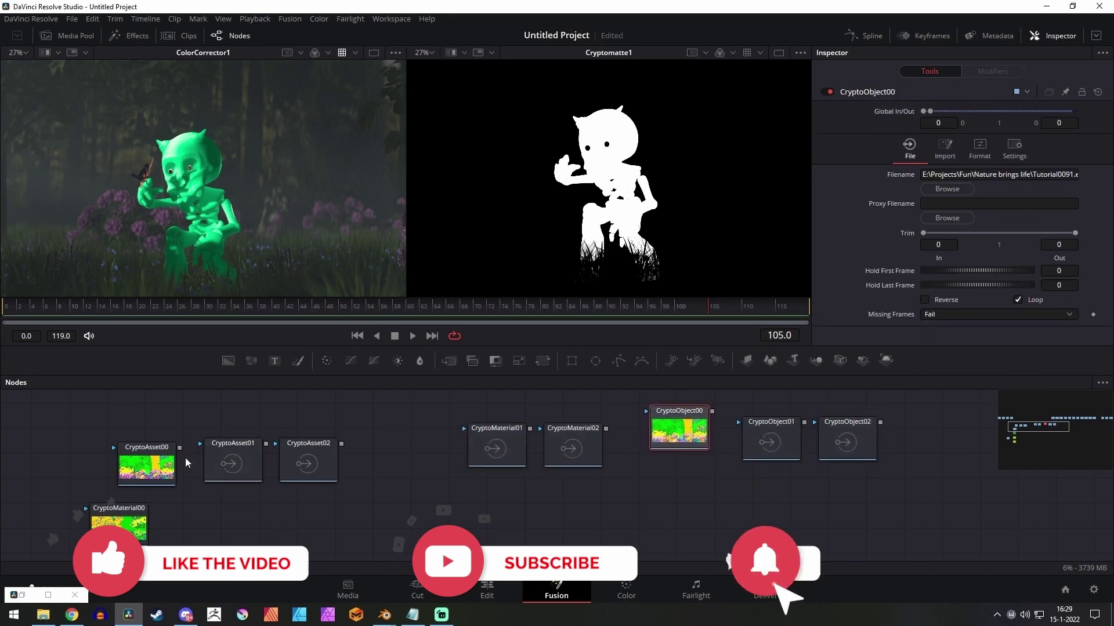
# Examine the crypto loaders and how the CryptoMaterial00 loader feeds the Cryptomatte node
pyautogui.moveTo(152, 467); pyautogui.dragTo(156, 464)
pyautogui.moveTo(170, 532); pyautogui.dragTo(55, 497)
pyautogui.click(148, 471)
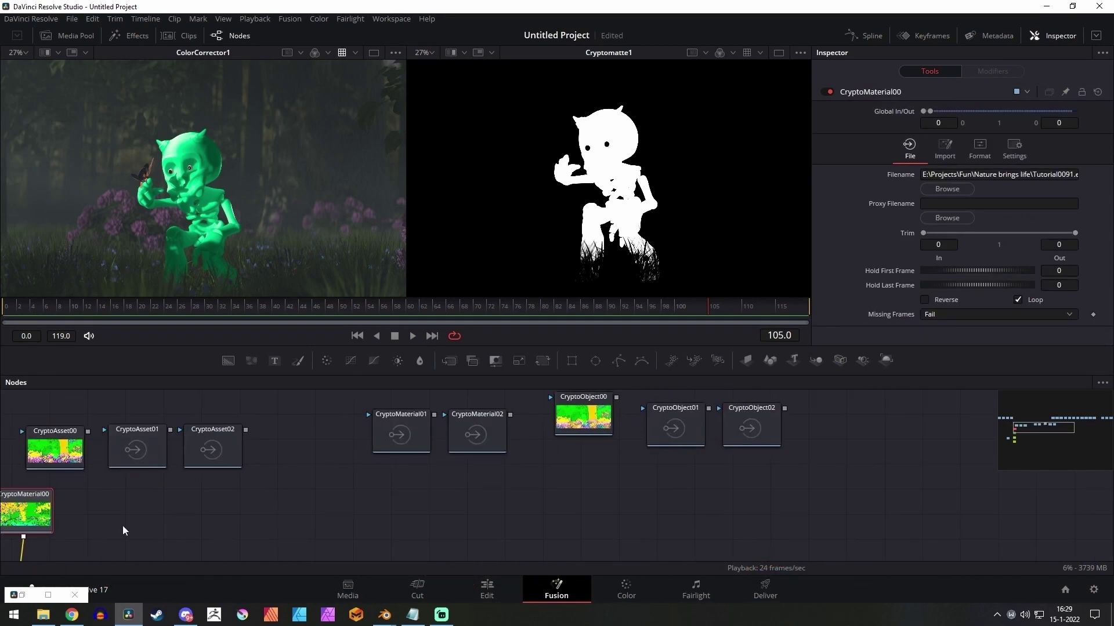
pyautogui.moveTo(123, 531); pyautogui.dragTo(323, 528)
pyautogui.moveTo(217, 513); pyautogui.dragTo(226, 413)
pyautogui.moveTo(226, 413)
pyautogui.mouseDown()
pyautogui.moveTo(253, 419)
pyautogui.moveTo(234, 421)
pyautogui.mouseUp()
pyautogui.click(242, 504)
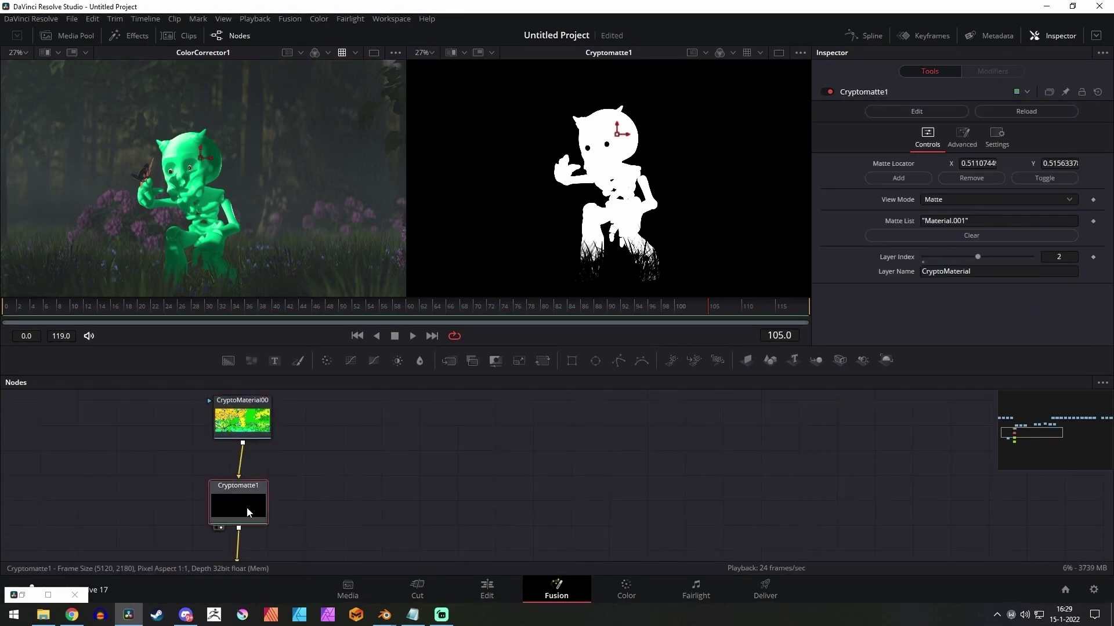
pyautogui.moveTo(247, 509)
pyautogui.mouseDown()
pyautogui.moveTo(245, 497)
pyautogui.moveTo(251, 504)
pyautogui.mouseUp()
pyautogui.moveTo(281, 402); pyautogui.dragTo(254, 441)
pyautogui.click(241, 444)
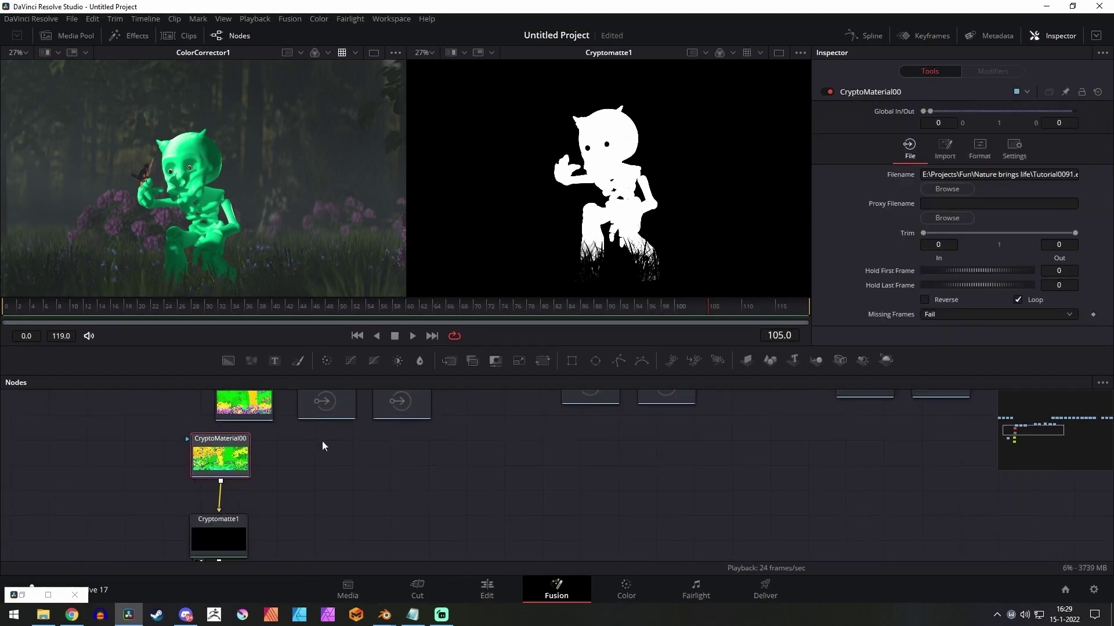
pyautogui.moveTo(323, 442); pyautogui.dragTo(242, 476)
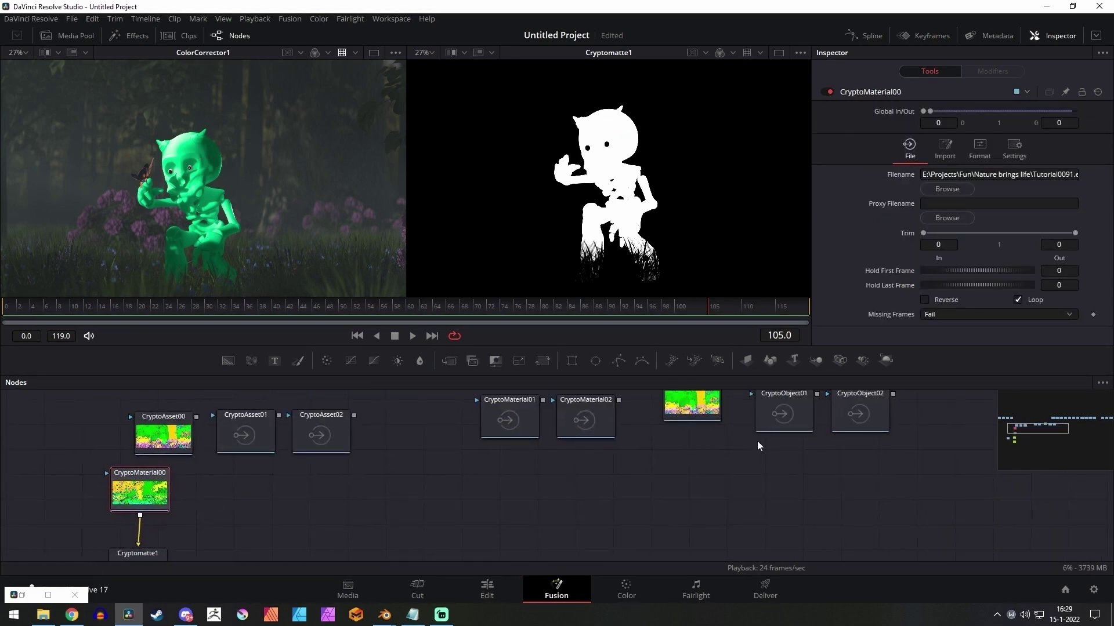
# Set the Cryptomatte node's layer index to 3 for CryptoObject and try to clear its matte list
pyautogui.moveTo(414, 498); pyautogui.dragTo(524, 460)
pyautogui.moveTo(260, 540); pyautogui.dragTo(211, 489)
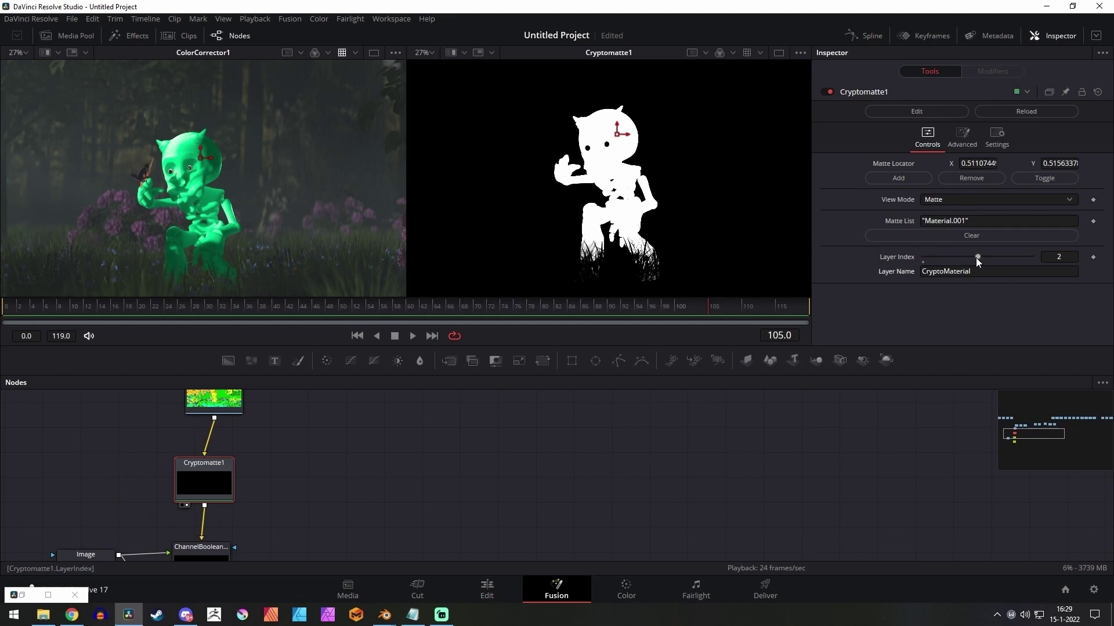
pyautogui.moveTo(976, 256); pyautogui.dragTo(1033, 250)
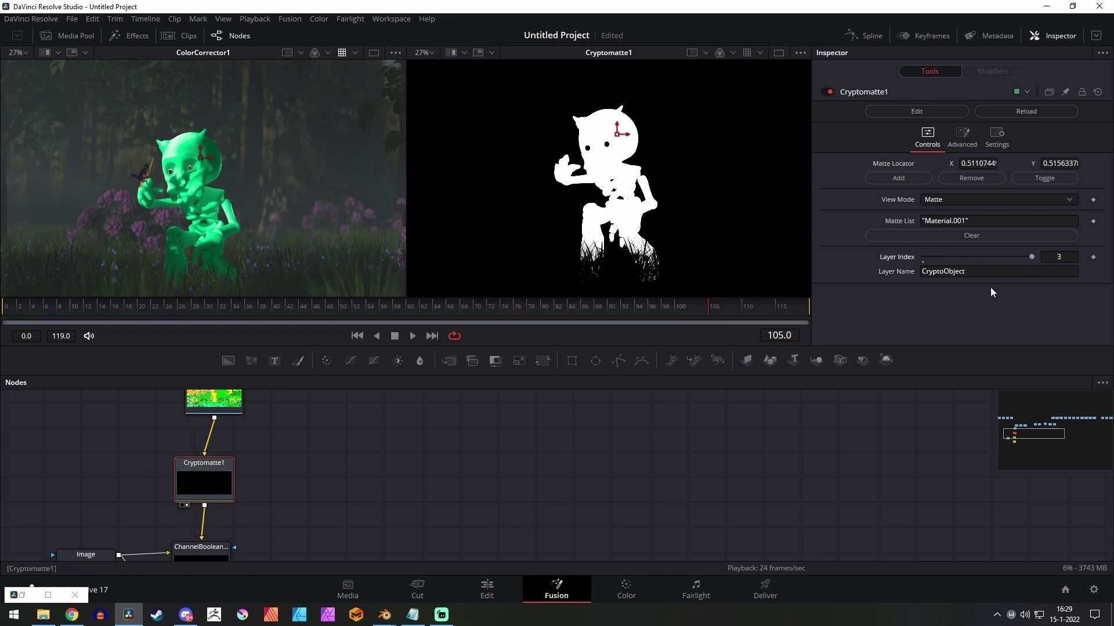
pyautogui.click(978, 235)
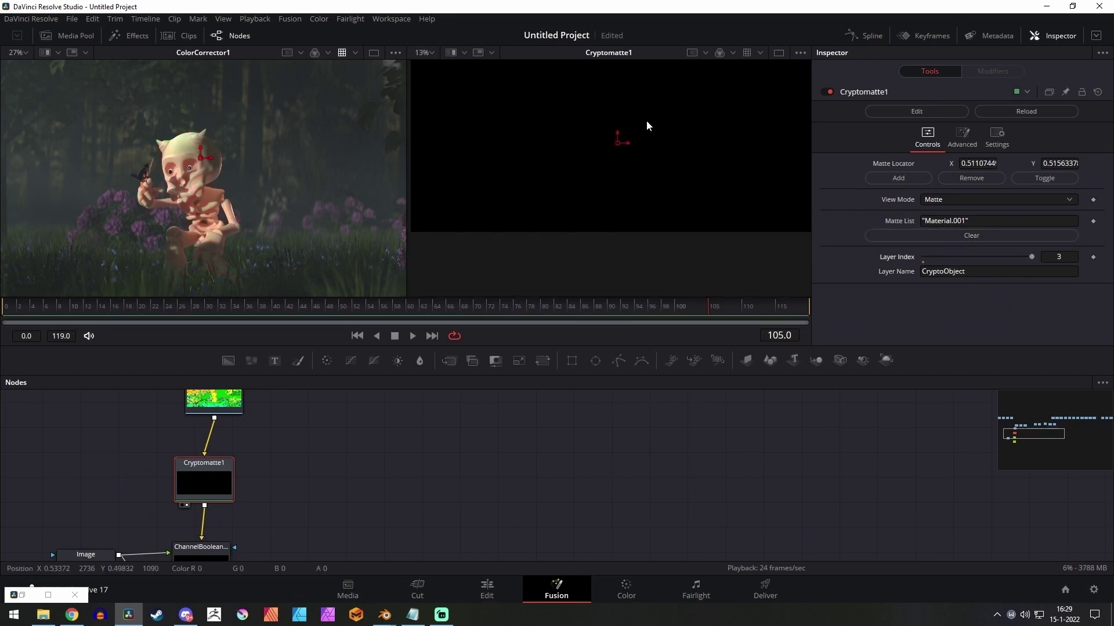
# Clear the Cryptomatte node's matte list and set its view mode to Colors
pyautogui.scroll(-3, 645, 122)
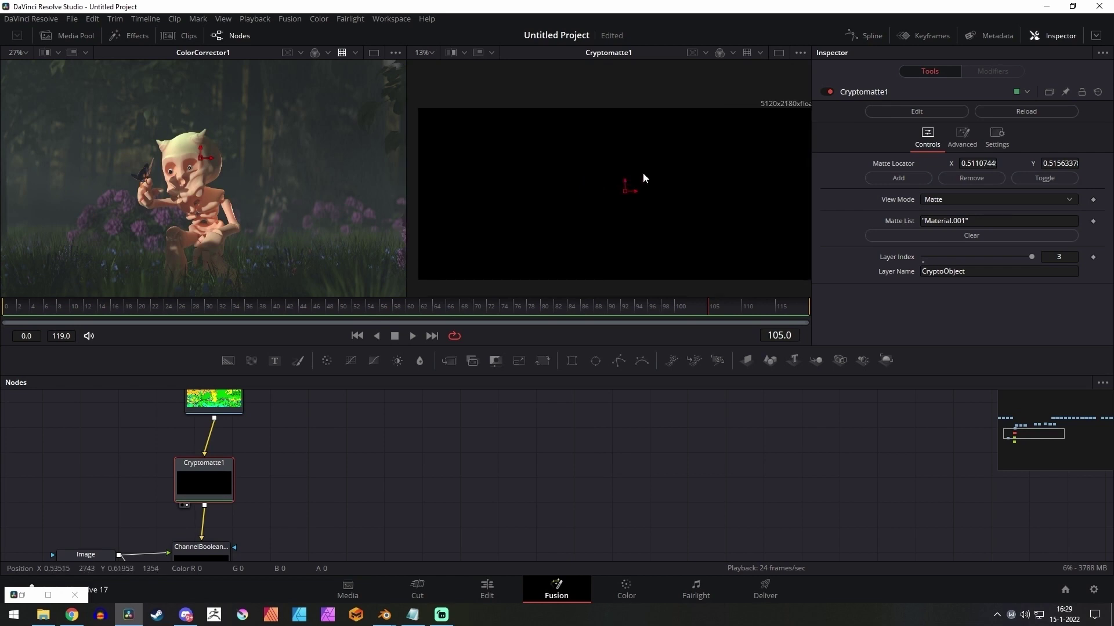
pyautogui.click(986, 237)
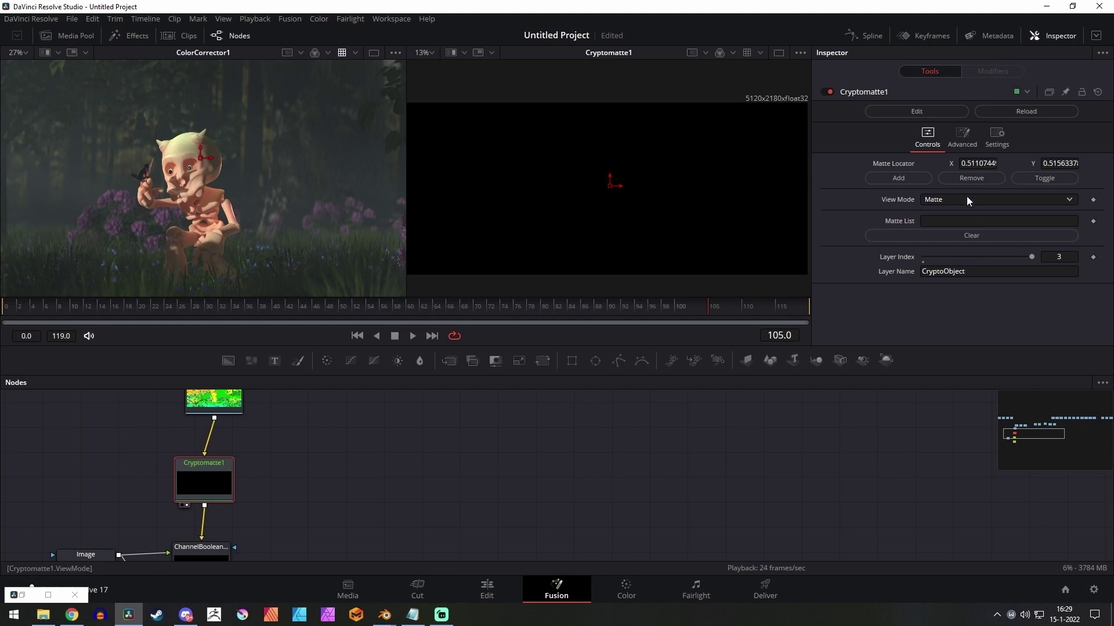
pyautogui.click(967, 199)
pyautogui.click(961, 213)
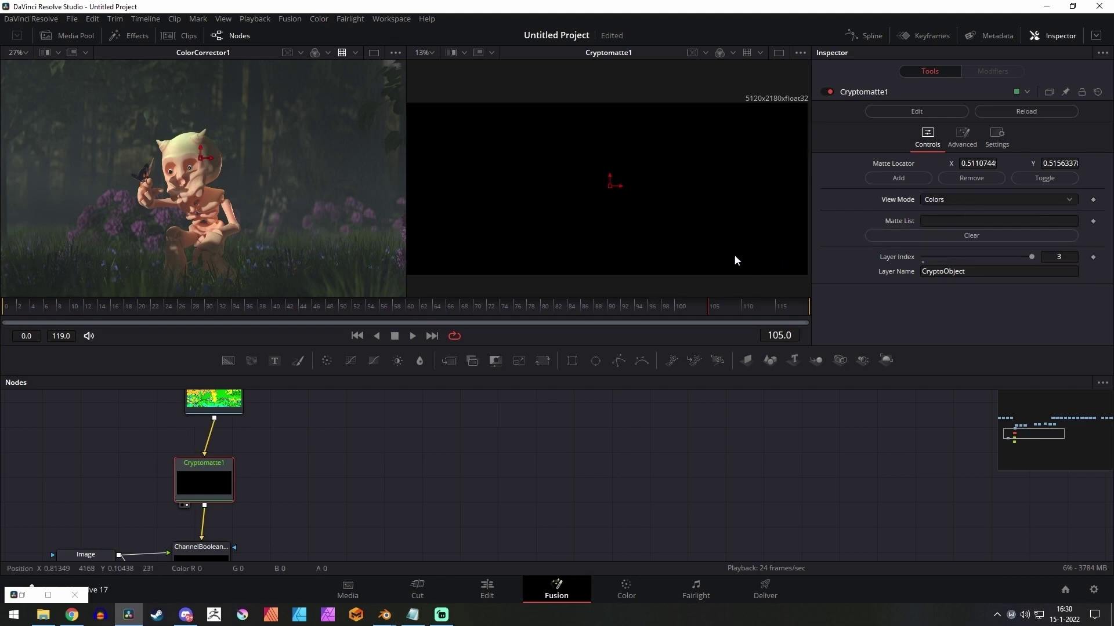
pyautogui.scroll(3, 573, 172)
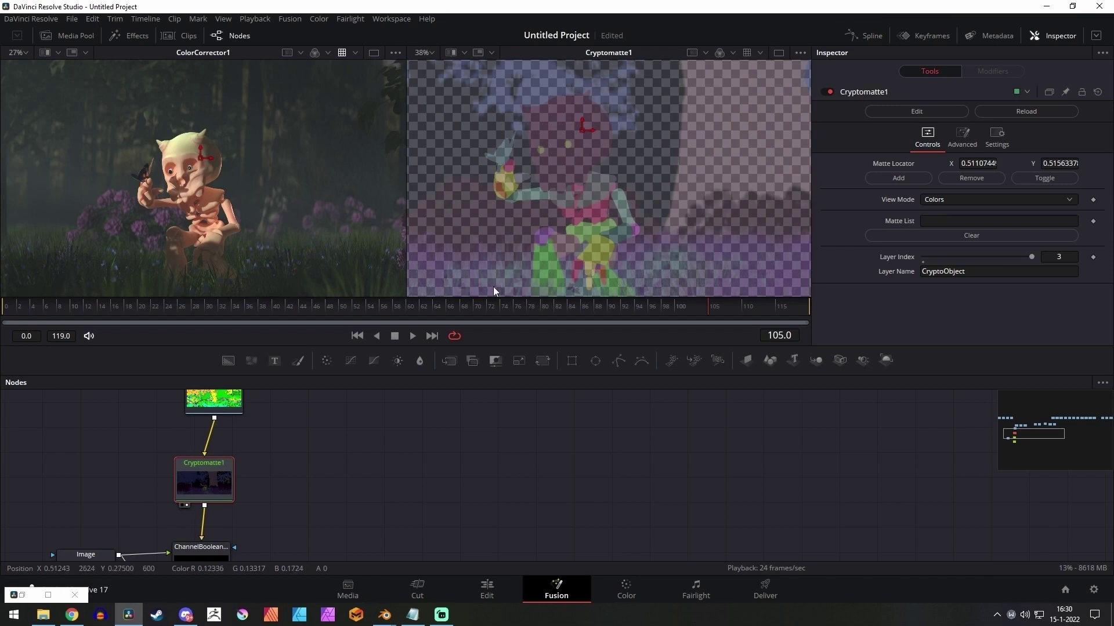
# Set the Cryptomatte node's layer index to 2 for CryptoMaterial and inspect the colour-coded materials around the character
pyautogui.moveTo(449, 471); pyautogui.dragTo(444, 467)
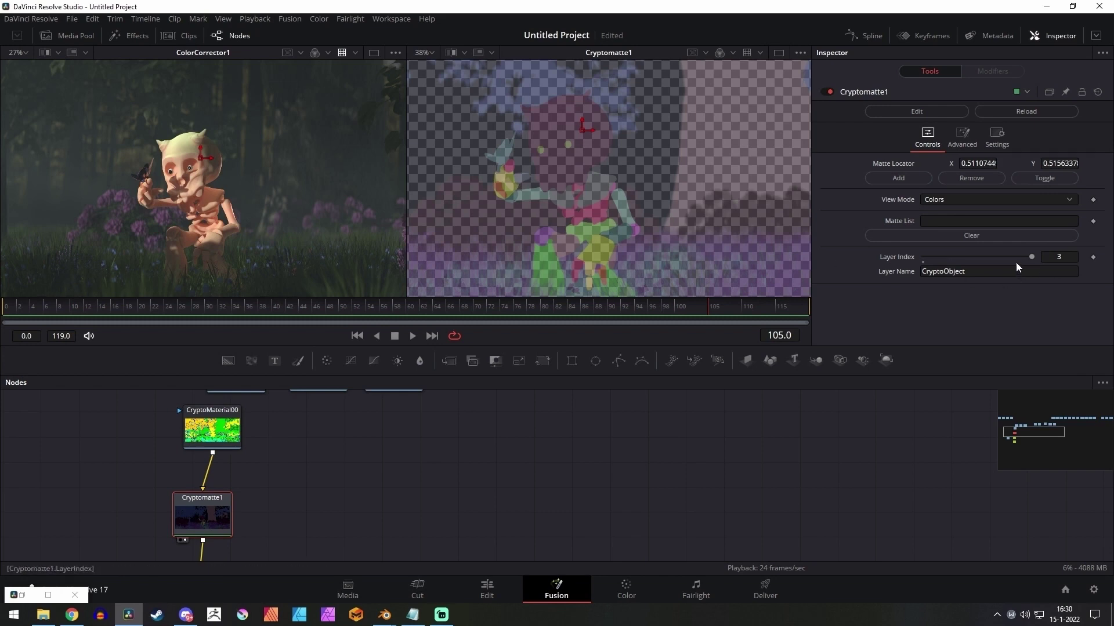
pyautogui.moveTo(1015, 262); pyautogui.dragTo(1007, 258)
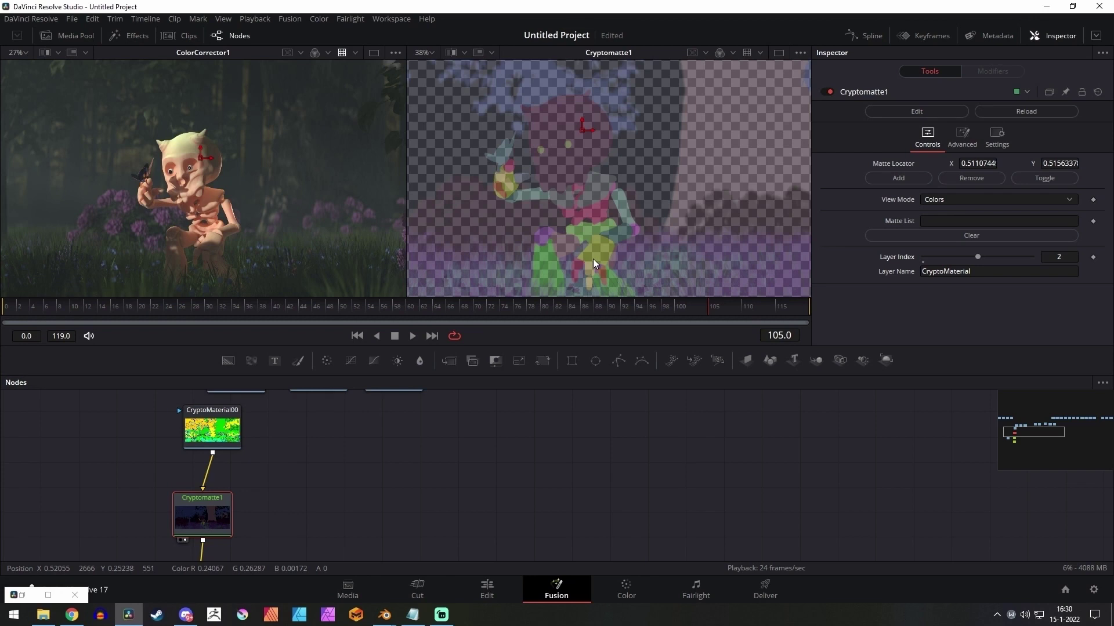
pyautogui.scroll(1, 591, 140)
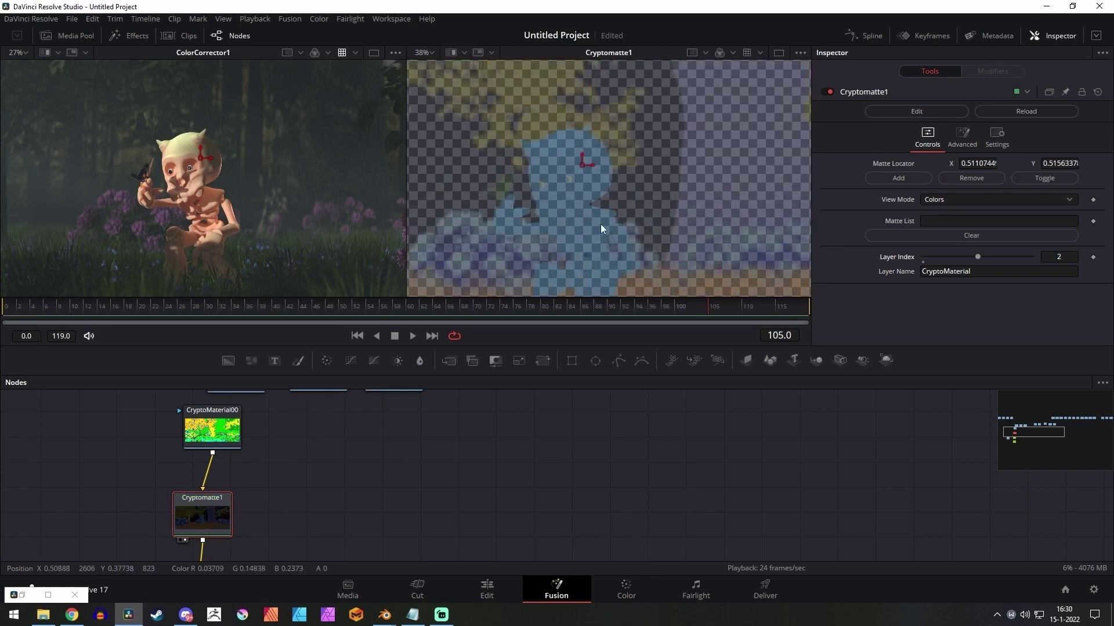
pyautogui.scroll(2, 603, 221)
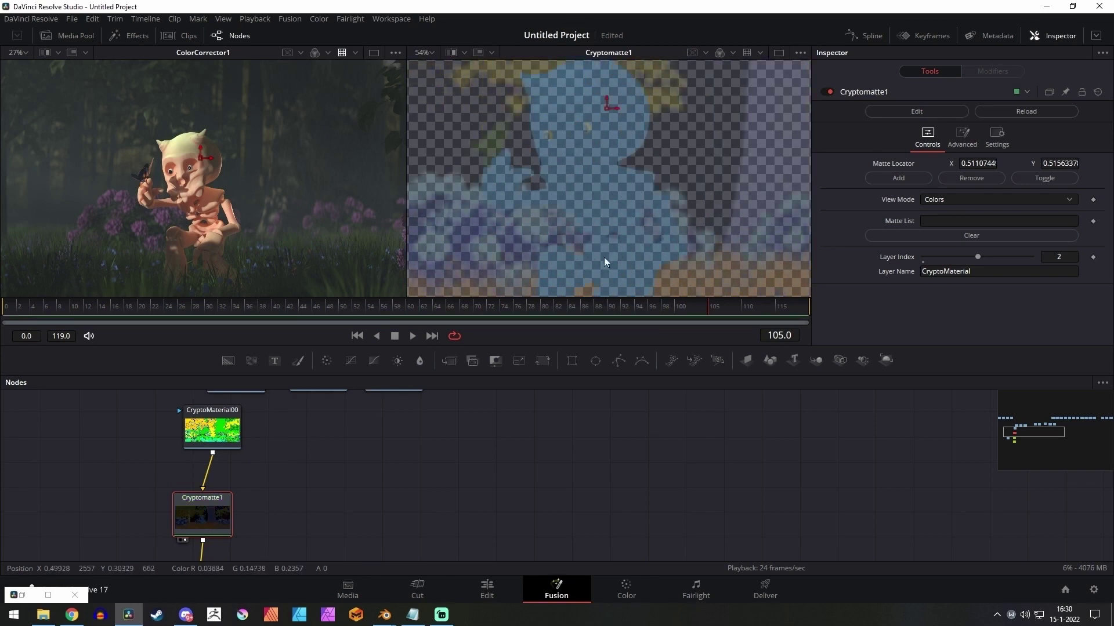
pyautogui.scroll(-2, 237, 534)
# Delete the leftover crypto loaders around CryptoMaterial00 and shift the matte node chain and the Image loader into the freed space
pyautogui.moveTo(205, 414); pyautogui.dragTo(614, 454)
pyautogui.press('Delete')
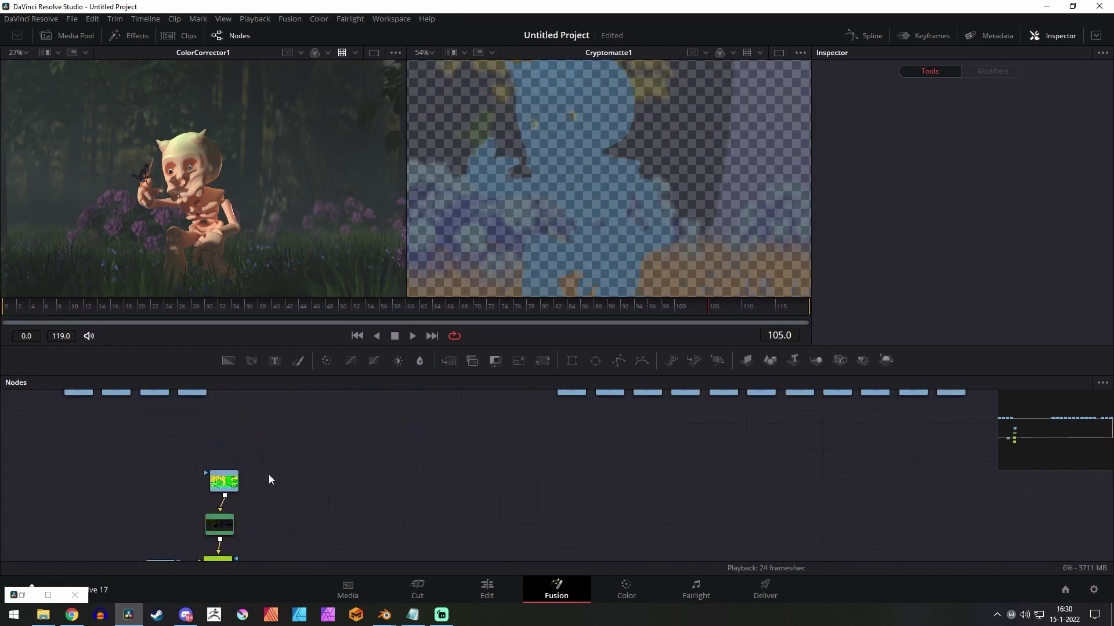
pyautogui.moveTo(227, 485); pyautogui.dragTo(313, 434)
pyautogui.moveTo(284, 514); pyautogui.dragTo(311, 472)
pyautogui.moveTo(331, 513); pyautogui.dragTo(332, 477)
pyautogui.moveTo(285, 519); pyautogui.dragTo(312, 477)
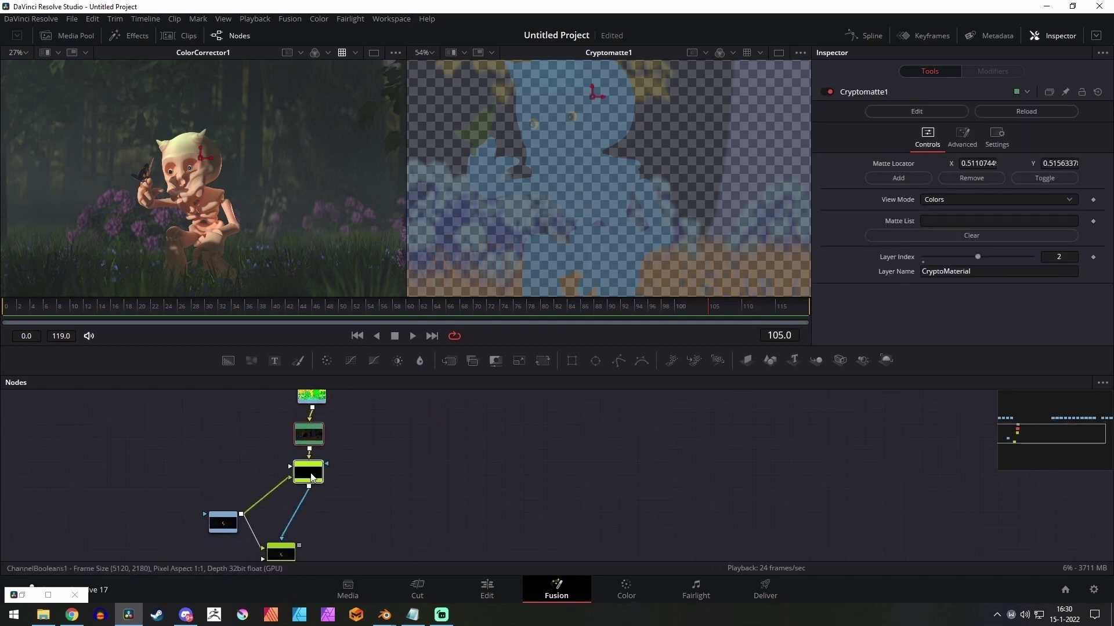
pyautogui.moveTo(311, 555); pyautogui.dragTo(308, 456)
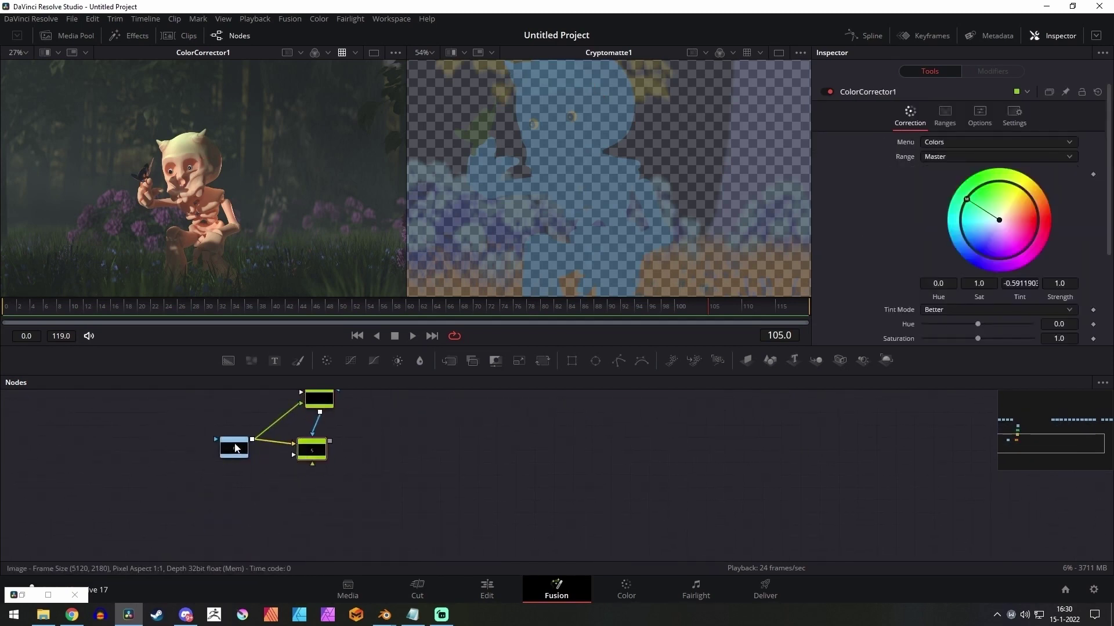
pyautogui.moveTo(235, 449); pyautogui.dragTo(258, 413)
# Place the CryptoMaterial00 loader in line with the Alpha and Denoising loaders, above the Cryptomatte node
pyautogui.moveTo(325, 429); pyautogui.dragTo(293, 491)
pyautogui.moveTo(285, 518)
pyautogui.mouseDown()
pyautogui.moveTo(300, 499)
pyautogui.moveTo(292, 513)
pyautogui.mouseUp()
pyautogui.moveTo(294, 459); pyautogui.dragTo(294, 470)
pyautogui.moveTo(347, 393); pyautogui.dragTo(373, 409)
pyautogui.moveTo(236, 392); pyautogui.dragTo(355, 537)
pyautogui.moveTo(394, 462); pyautogui.dragTo(369, 526)
pyautogui.moveTo(285, 466); pyautogui.dragTo(303, 408)
pyautogui.click(363, 424)
pyautogui.scroll(2, 364, 426)
pyautogui.moveTo(364, 426); pyautogui.dragTo(354, 442)
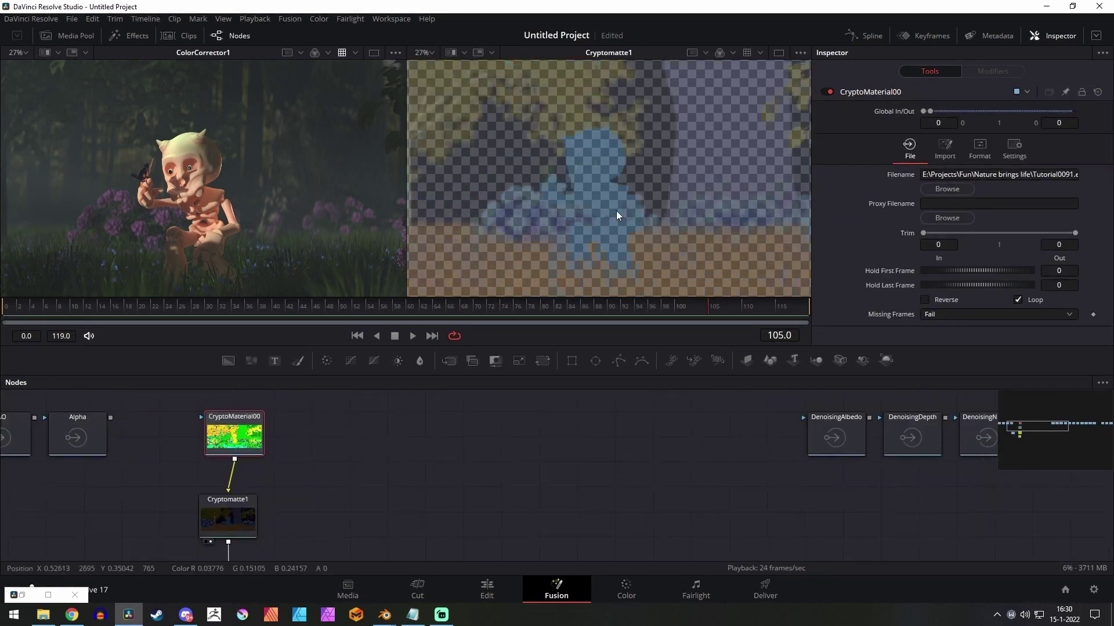
pyautogui.moveTo(640, 219); pyautogui.dragTo(640, 185)
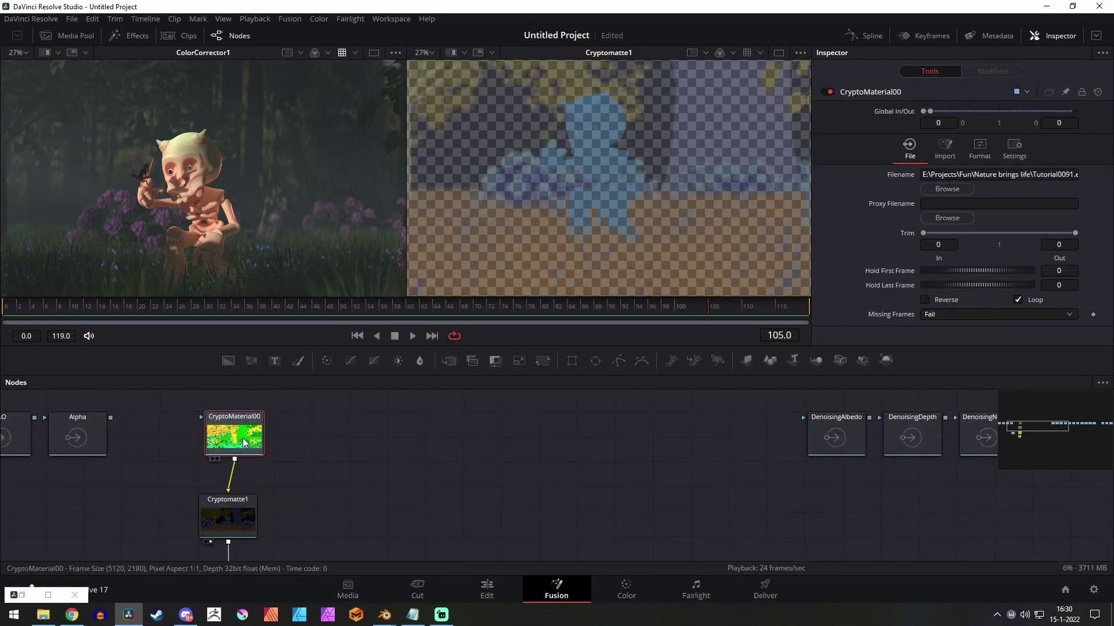
# Duplicate the Cryptomatte node, feed the copy from CryptoMaterial00 and place it beside the original
pyautogui.click(187, 500)
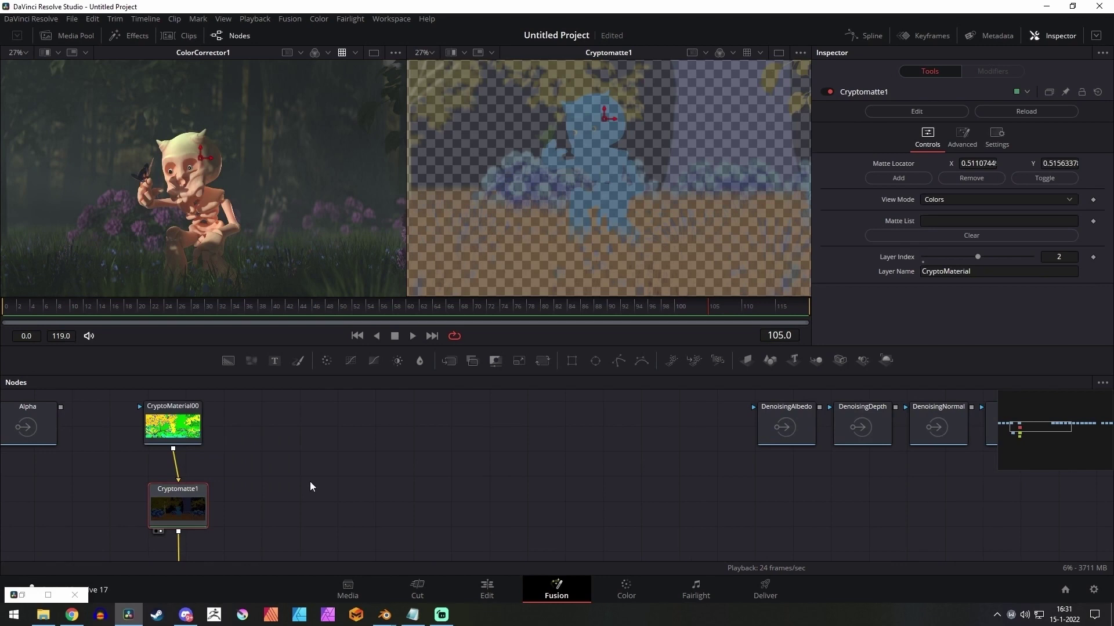
pyautogui.click(303, 450)
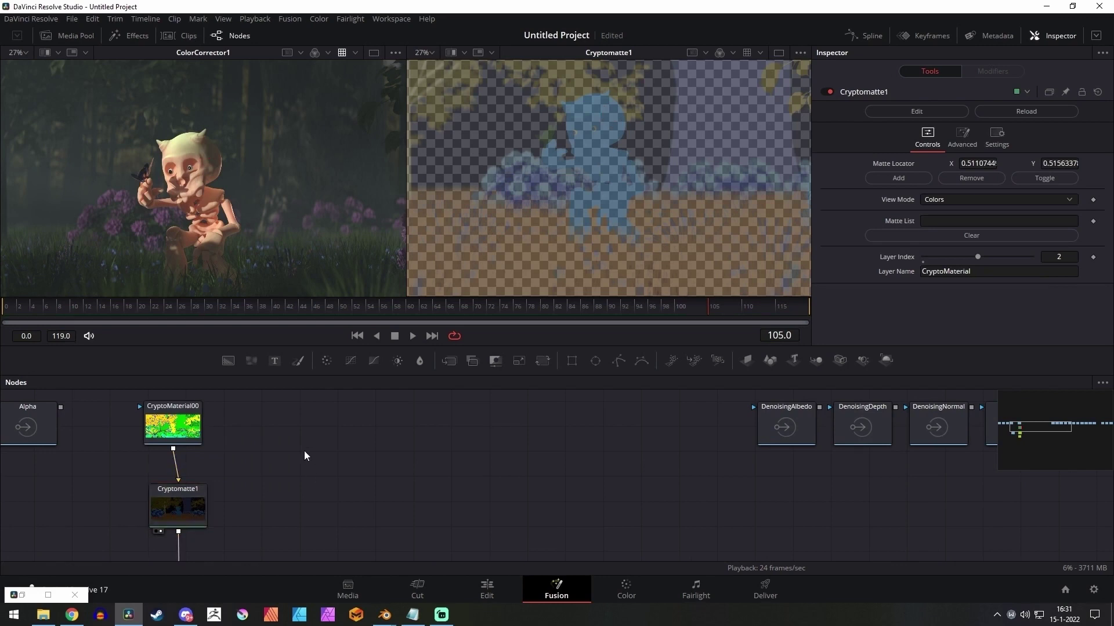
pyautogui.hotkey('ctrl', 'v')
pyautogui.moveTo(315, 462); pyautogui.dragTo(312, 489)
pyautogui.moveTo(174, 424); pyautogui.dragTo(232, 423)
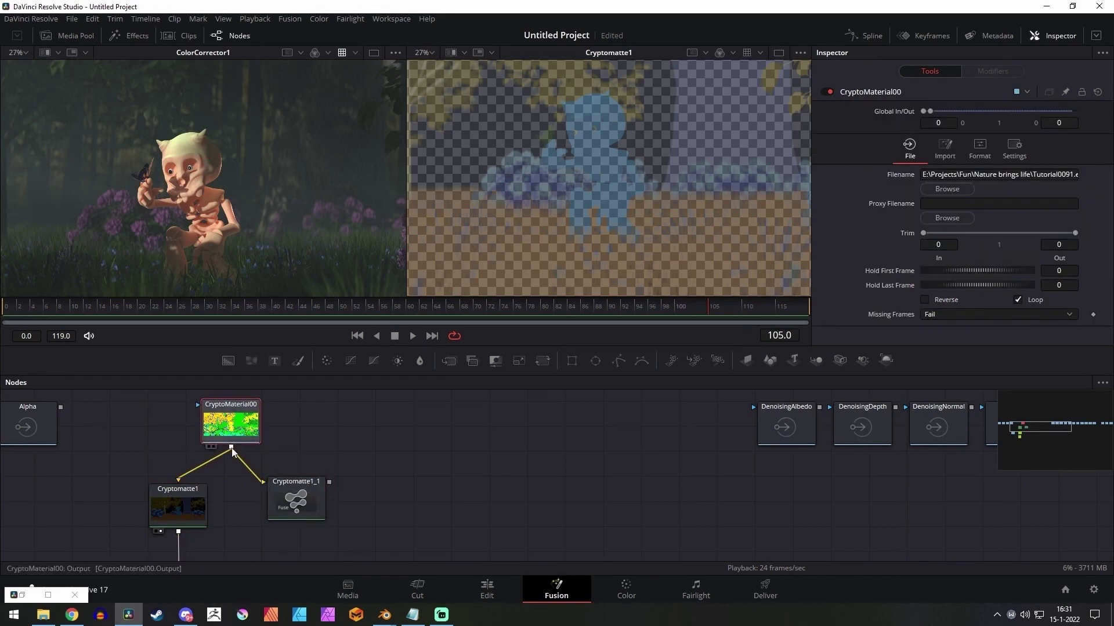
pyautogui.moveTo(290, 510); pyautogui.dragTo(285, 519)
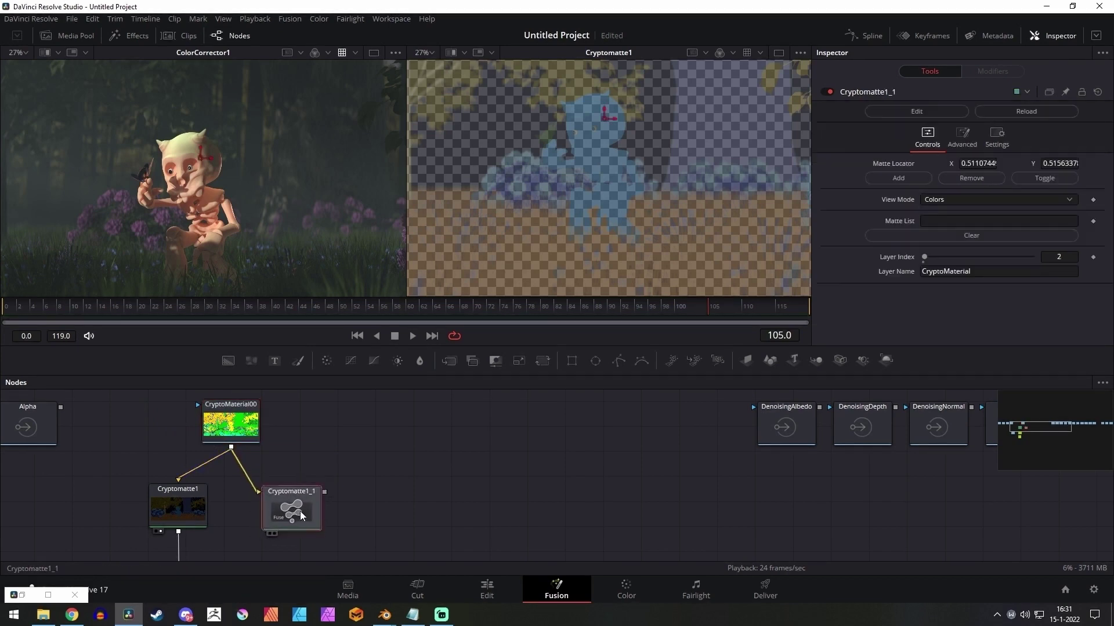
pyautogui.moveTo(405, 514); pyautogui.dragTo(330, 502)
# Set the original Cryptomatte1 node's layer index to 3 for CryptoObject and compare it with the copy's layer setting
pyautogui.click(218, 460)
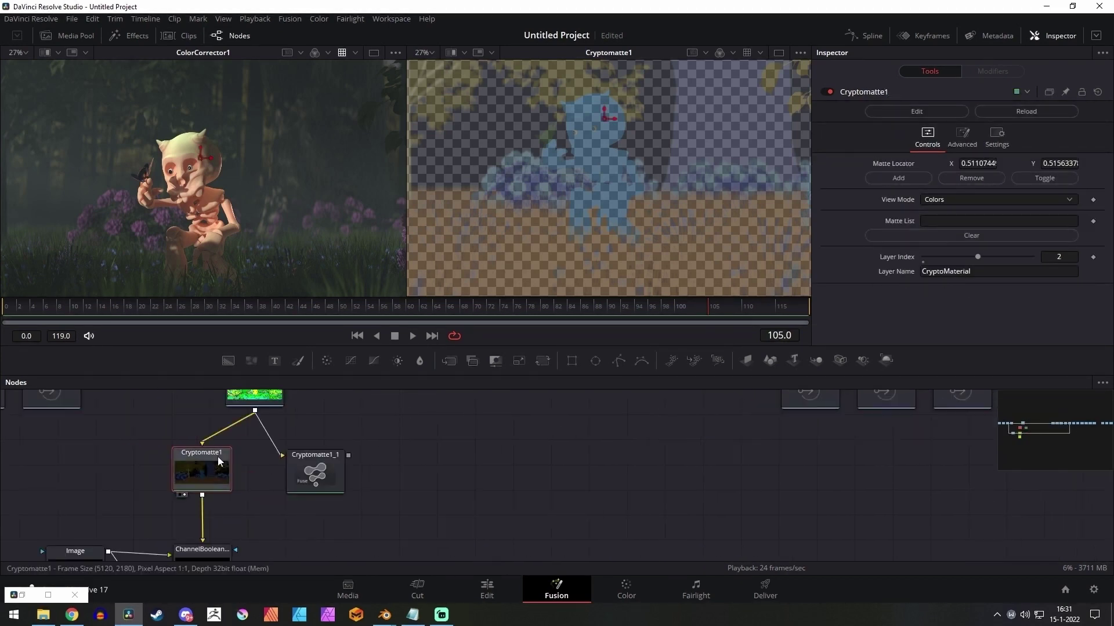
pyautogui.click(1002, 257)
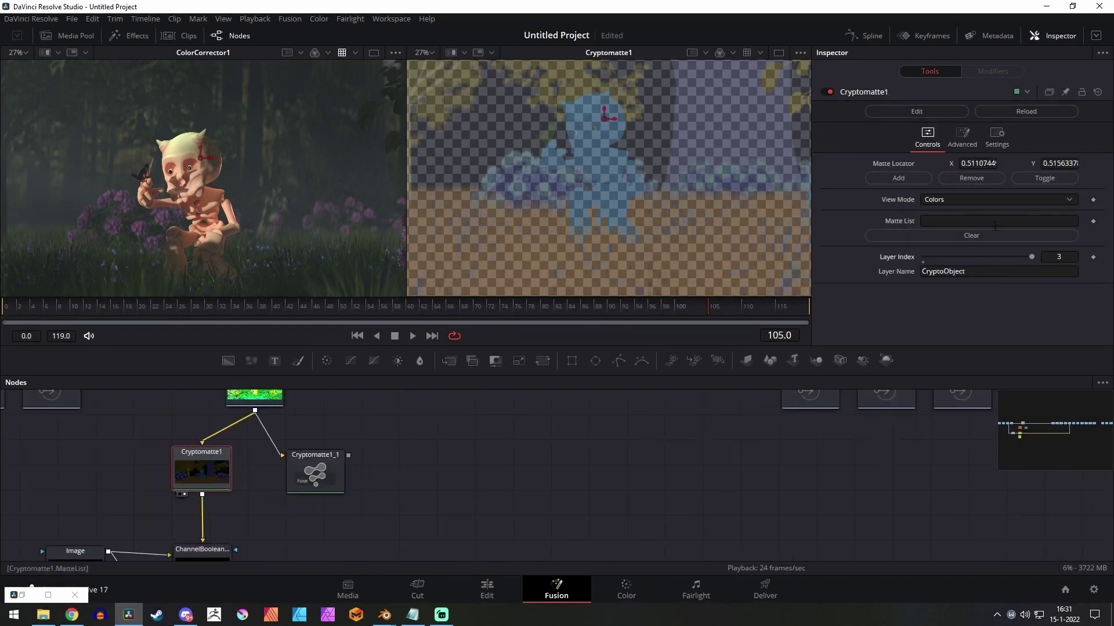
pyautogui.click(313, 471)
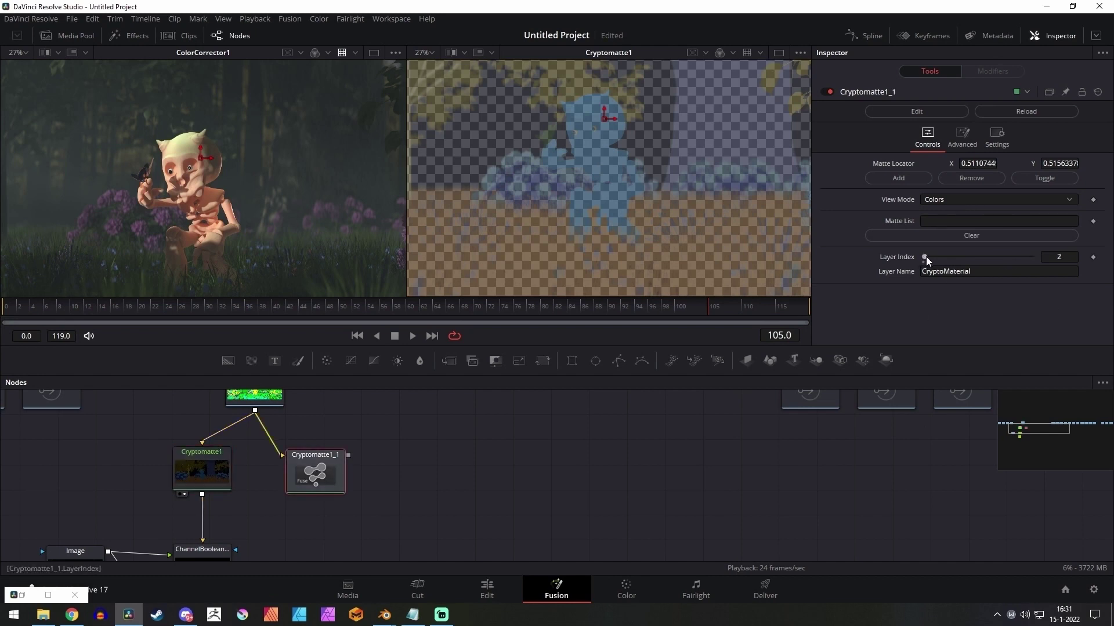
pyautogui.moveTo(201, 473); pyautogui.dragTo(204, 481)
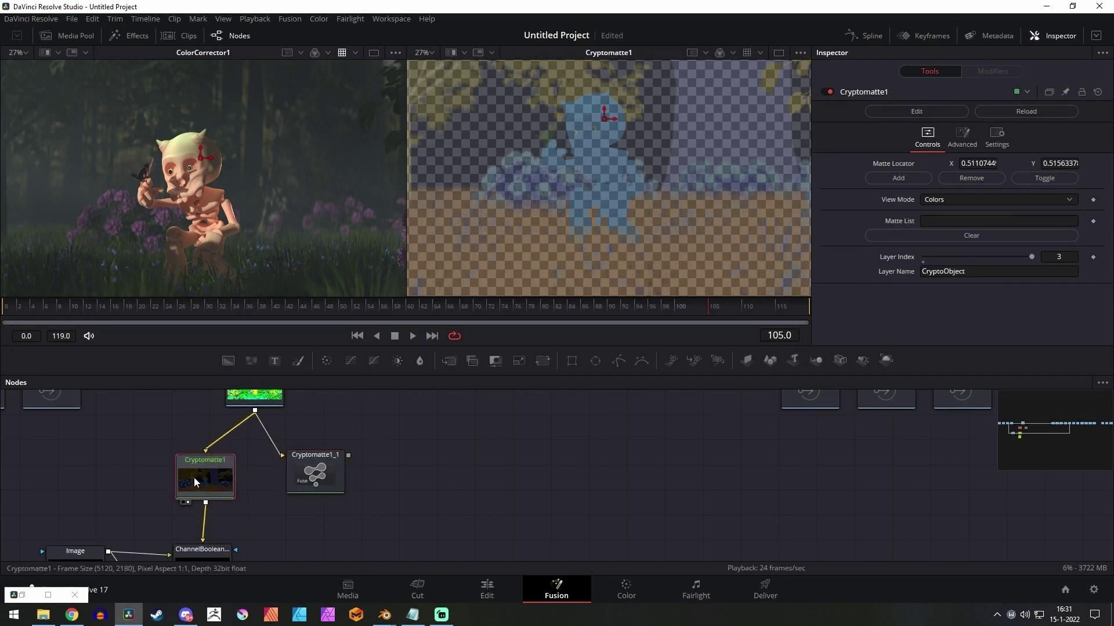
pyautogui.moveTo(281, 454); pyautogui.dragTo(258, 479)
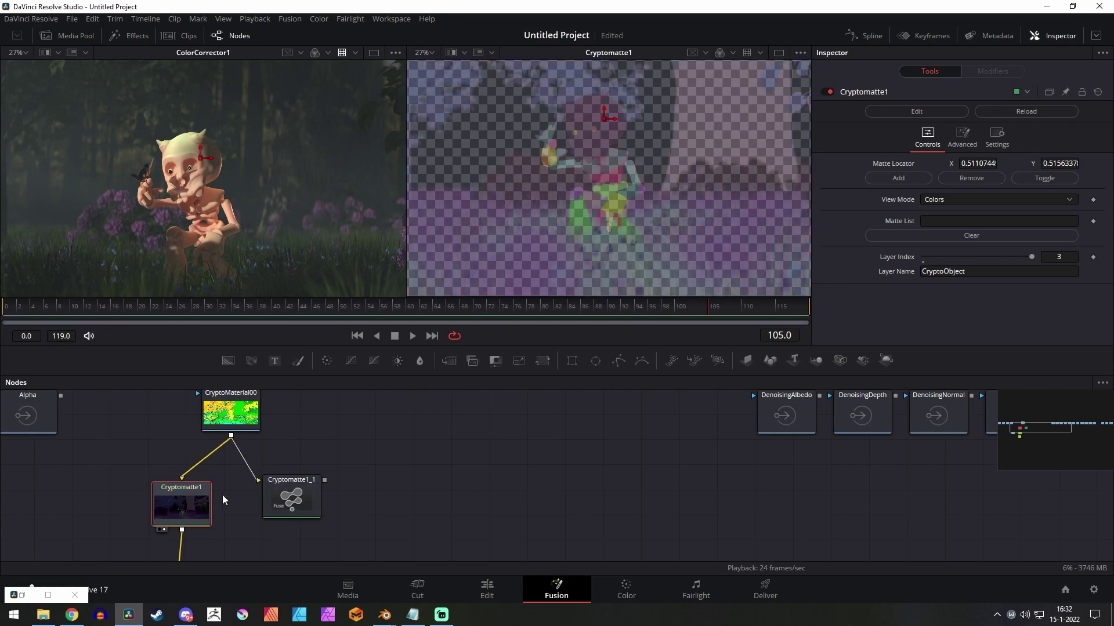
# Move the matte locator onto the large tree trunk behind the character and add that object to Cryptomatte1's matte list
pyautogui.moveTo(635, 156); pyautogui.dragTo(559, 233)
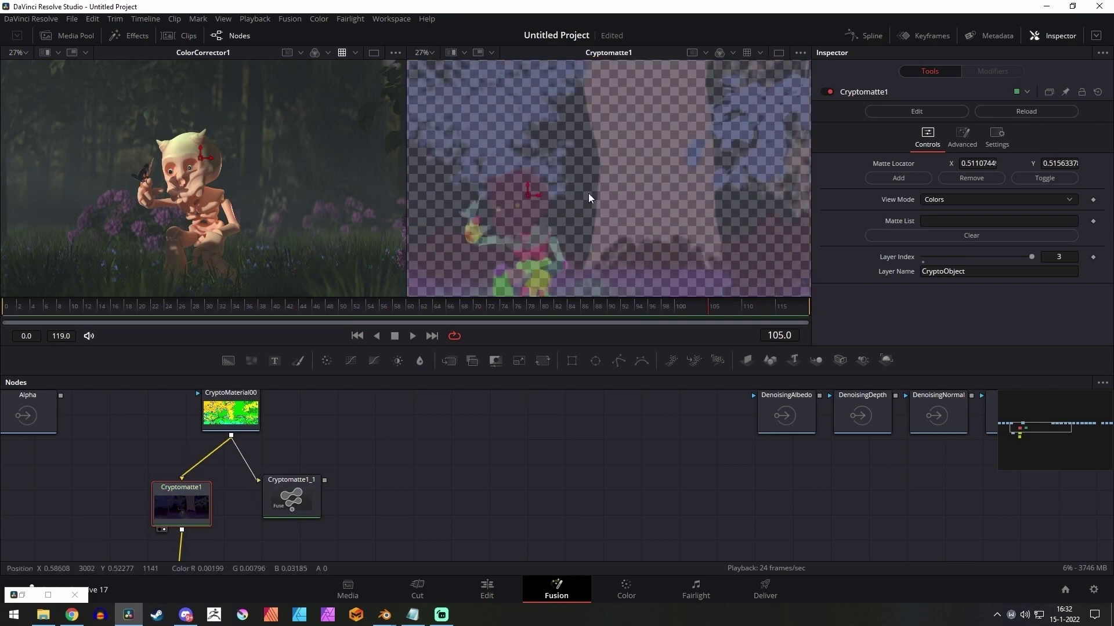
pyautogui.scroll(-3, 641, 134)
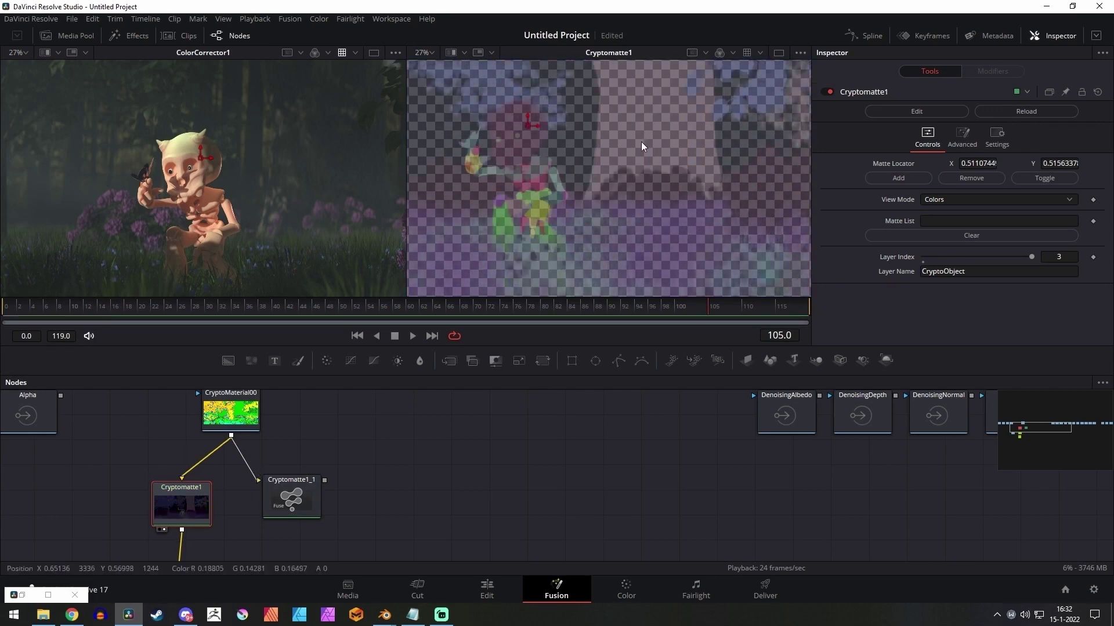
pyautogui.scroll(3, 632, 90)
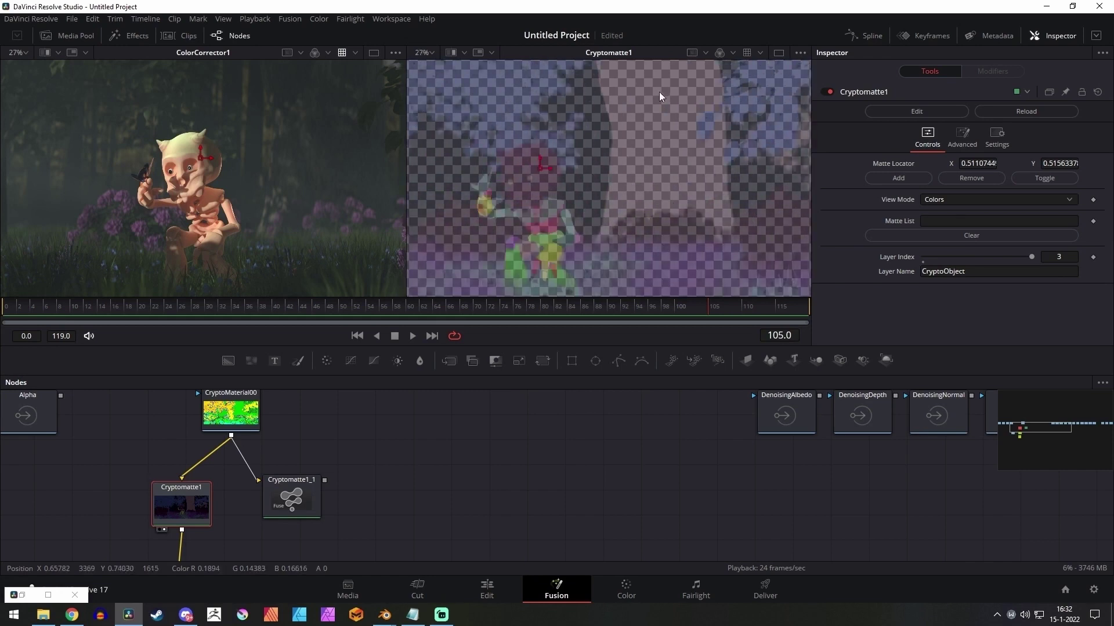
pyautogui.moveTo(502, 195); pyautogui.dragTo(472, 175)
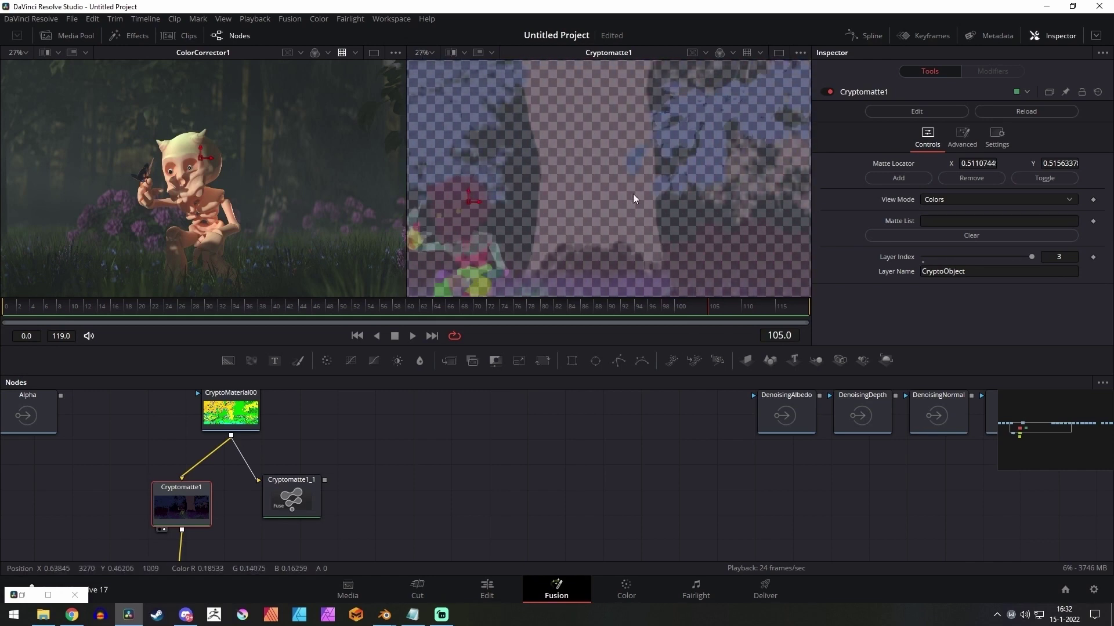
pyautogui.scroll(-1, 357, 139)
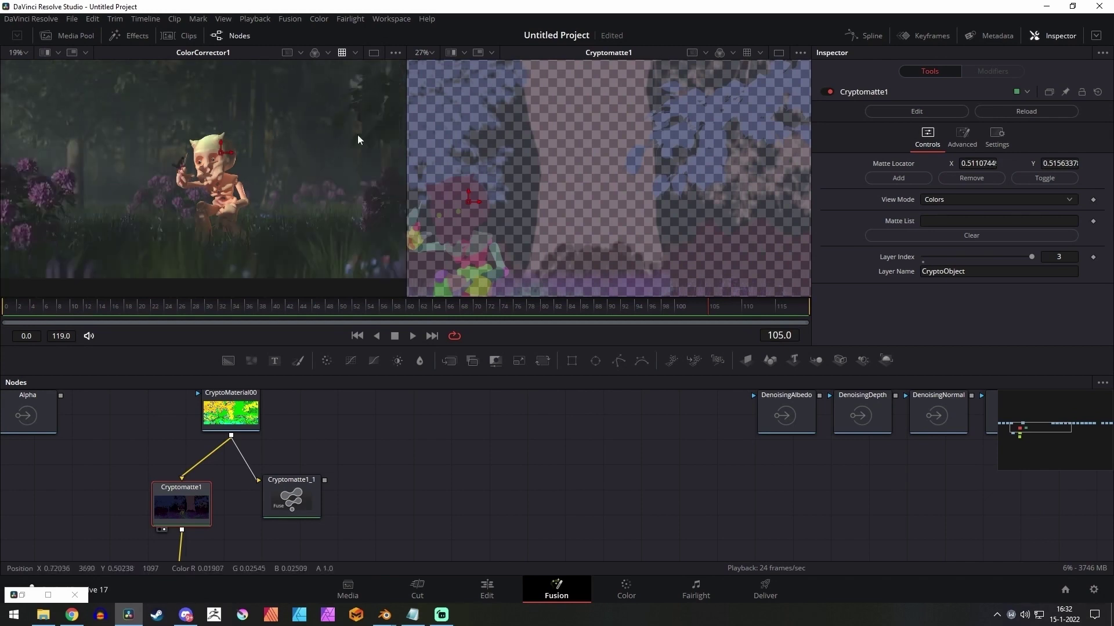
pyautogui.scroll(1, 303, 145)
pyautogui.moveTo(473, 197); pyautogui.dragTo(595, 136)
pyautogui.rightClick(917, 181)
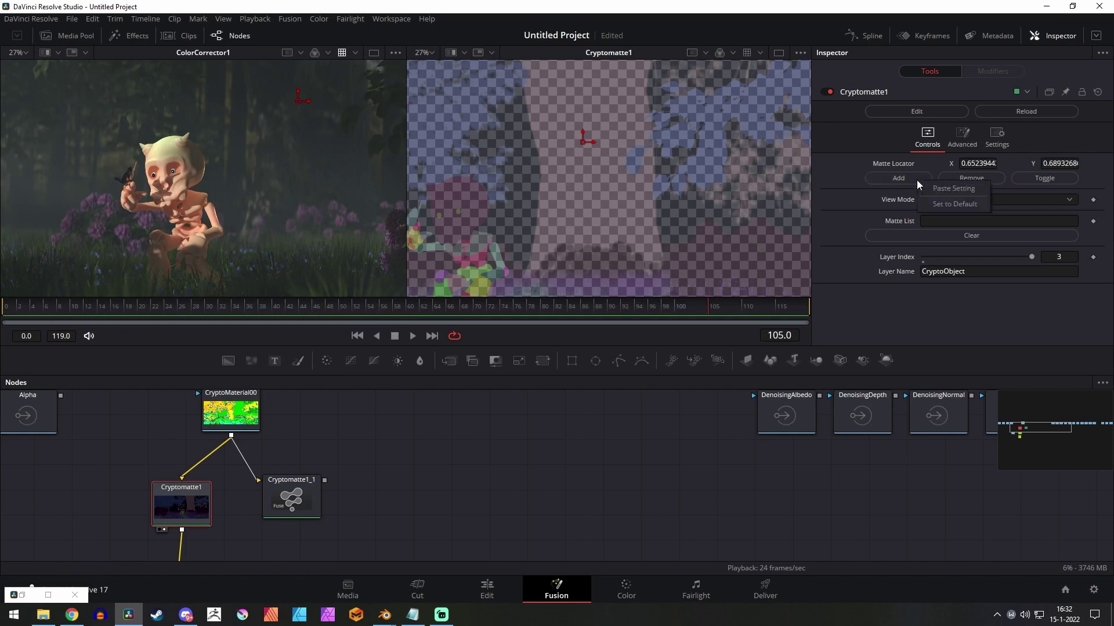
pyautogui.click(905, 179)
pyautogui.moveTo(170, 514); pyautogui.dragTo(174, 511)
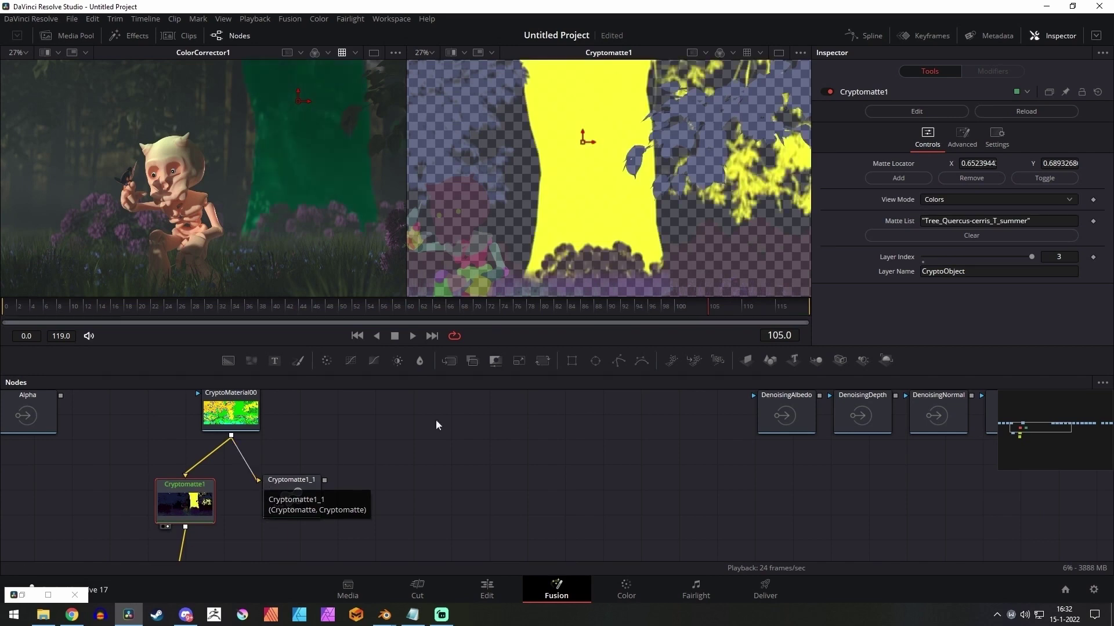
# Set the Color Corrector's tint on the masked tree to a warm orange at strength 0.1552
pyautogui.scroll(-1, 363, 163)
pyautogui.moveTo(360, 159); pyautogui.dragTo(262, 230)
pyautogui.moveTo(244, 488); pyautogui.dragTo(250, 450)
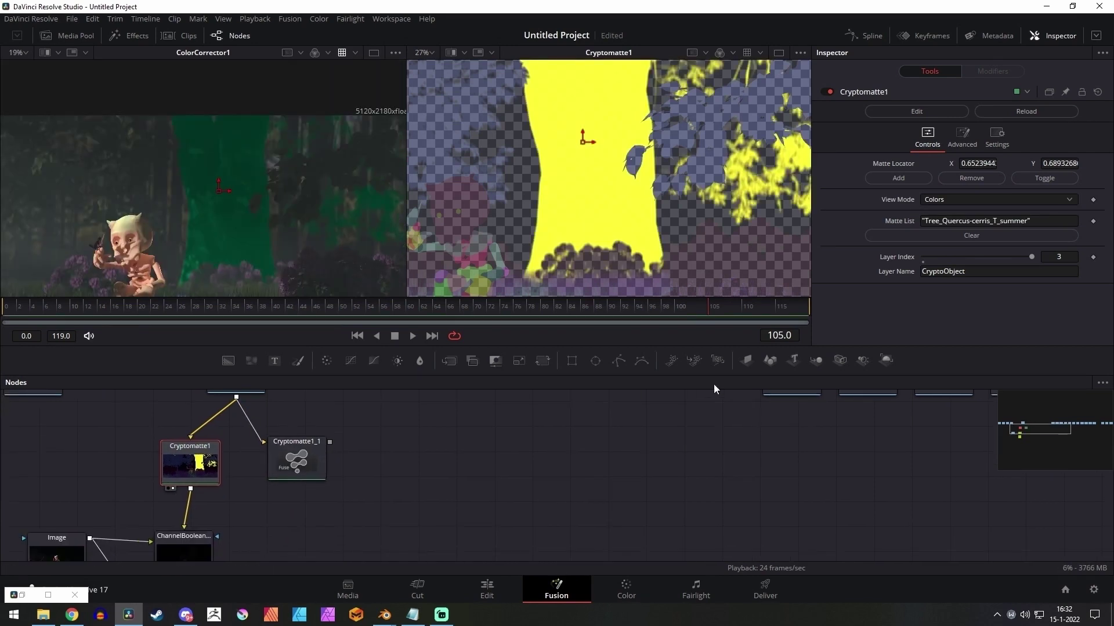
pyautogui.moveTo(252, 490); pyautogui.dragTo(236, 383)
pyautogui.click(168, 502)
pyautogui.moveTo(968, 200); pyautogui.dragTo(1012, 214)
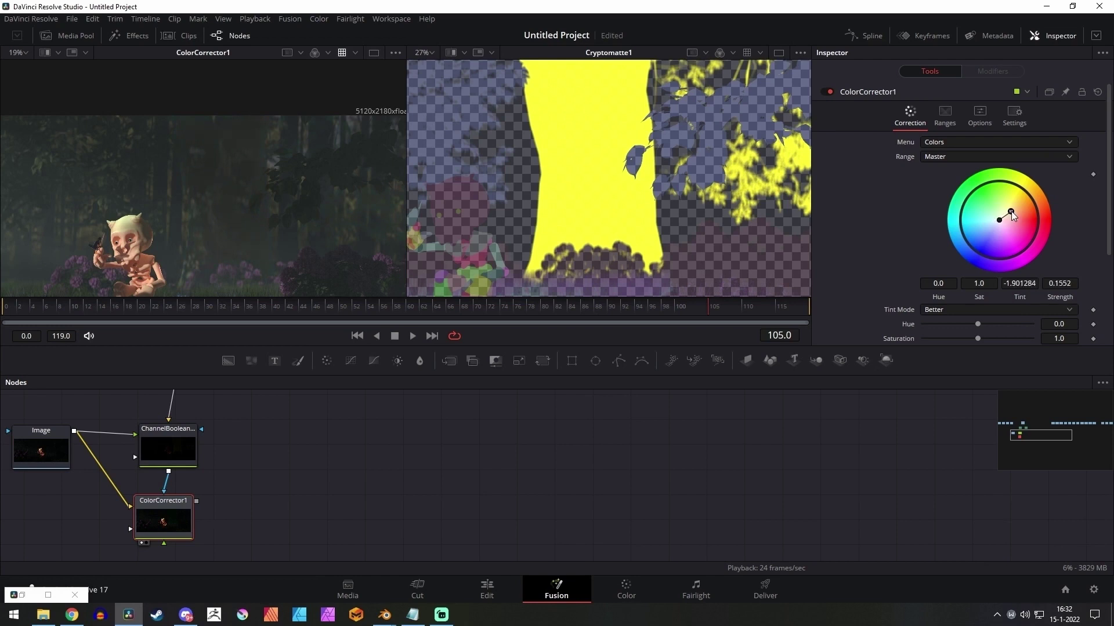
# Examine how the Image and ChannelBooleans nodes feed the Color Corrector and check the tinted tree in the rendered image
pyautogui.moveTo(244, 497); pyautogui.dragTo(331, 497)
pyautogui.click(138, 466)
pyautogui.click(234, 511)
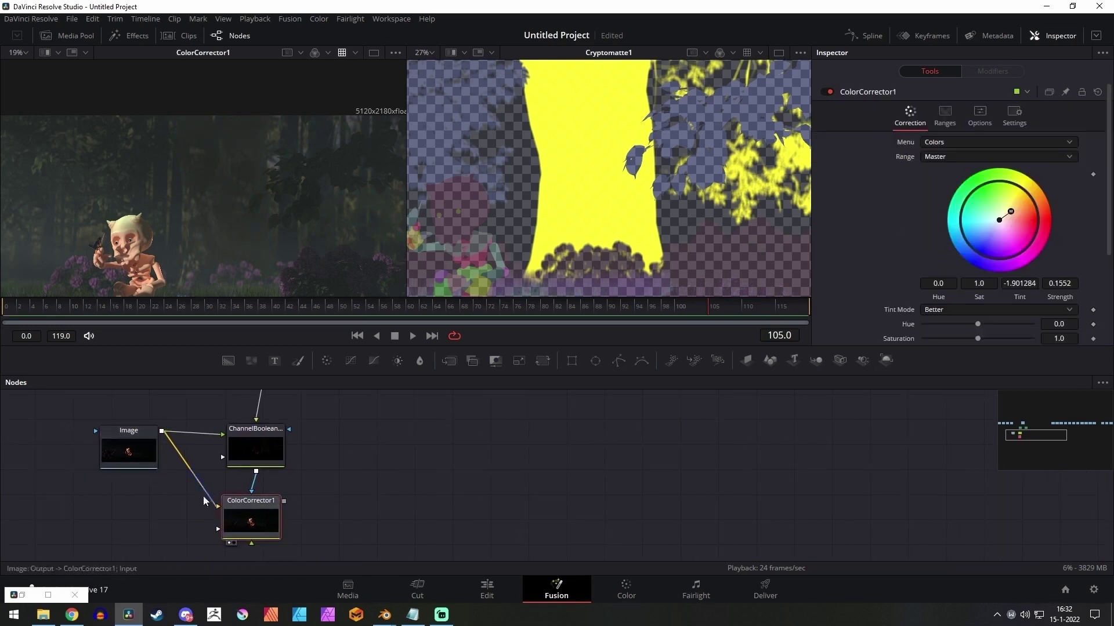
pyautogui.click(129, 451)
pyautogui.click(260, 510)
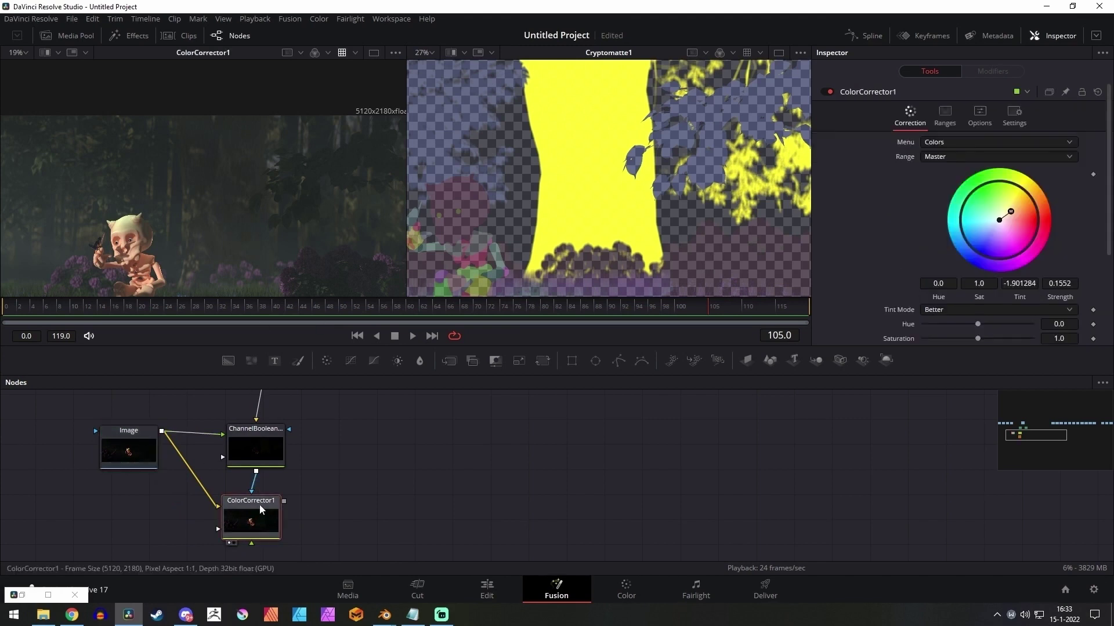
pyautogui.scroll(-3, 241, 248)
pyautogui.scroll(1, 267, 267)
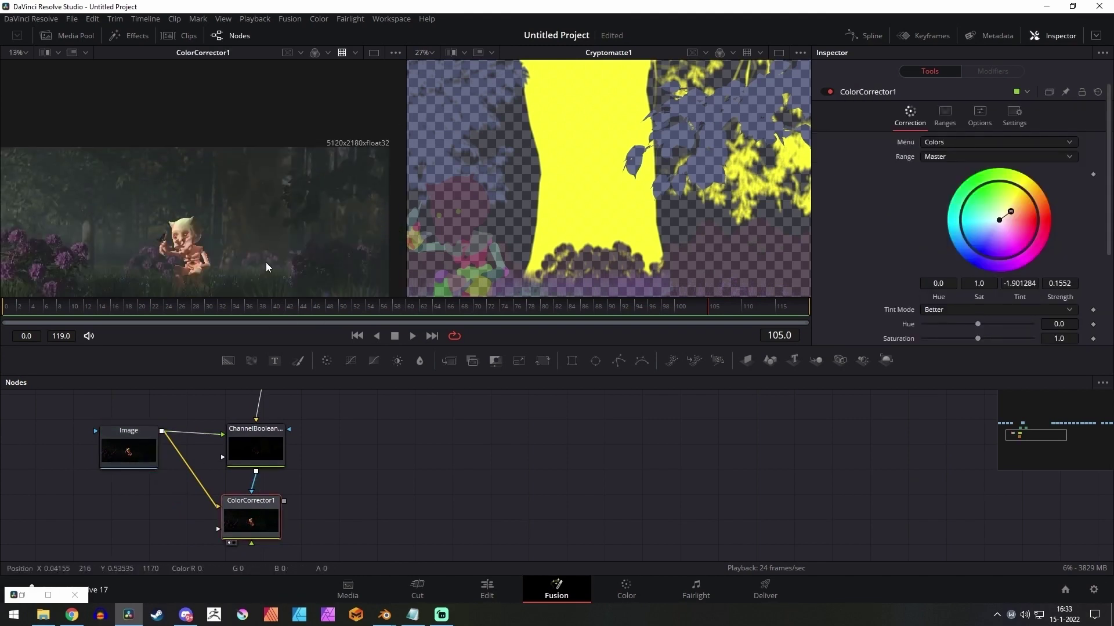
pyautogui.scroll(2, 266, 267)
# Display the copied Cryptomatte node, set to layer index 2 CryptoMaterial, in the second viewer and bring its whole matte image into view
pyautogui.moveTo(359, 455); pyautogui.dragTo(321, 556)
pyautogui.moveTo(325, 482); pyautogui.dragTo(332, 432)
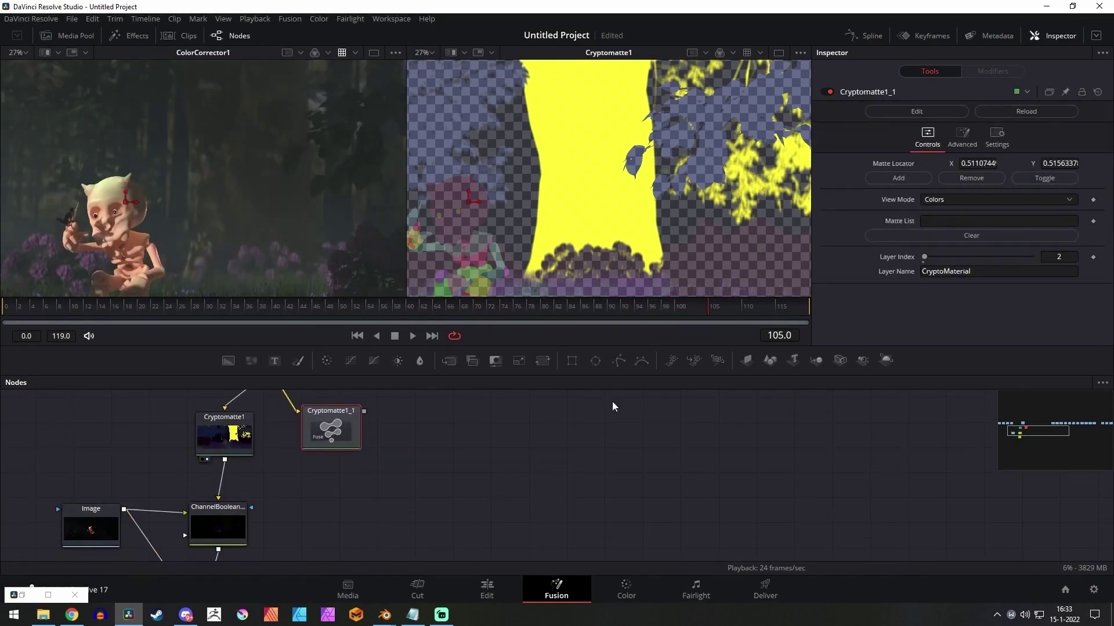
pyautogui.scroll(-2, 129, 204)
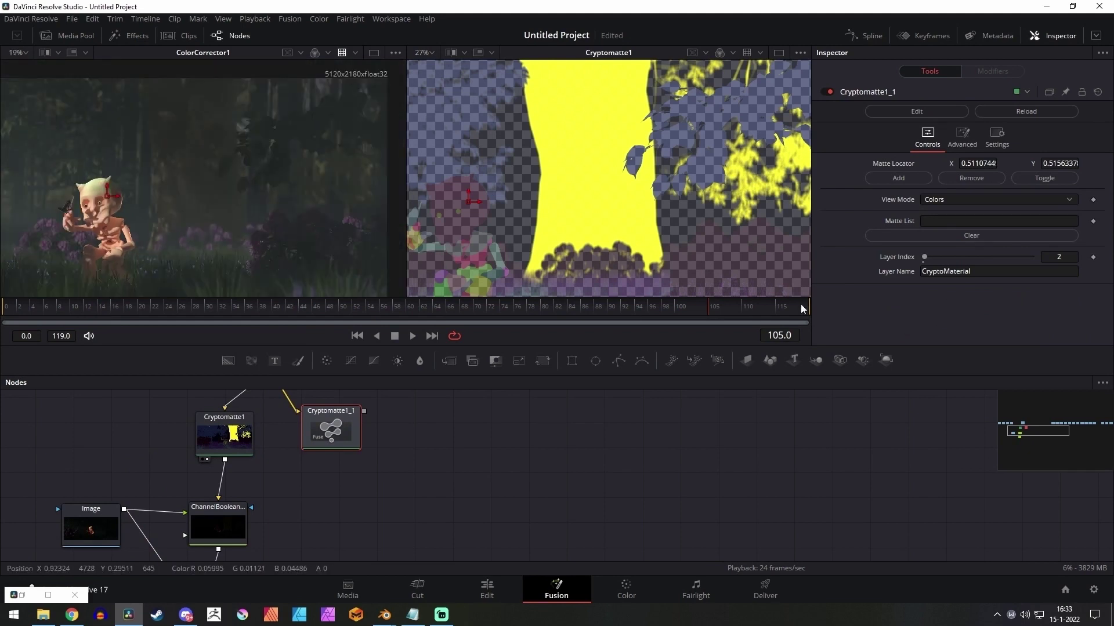
pyautogui.scroll(-2, 609, 239)
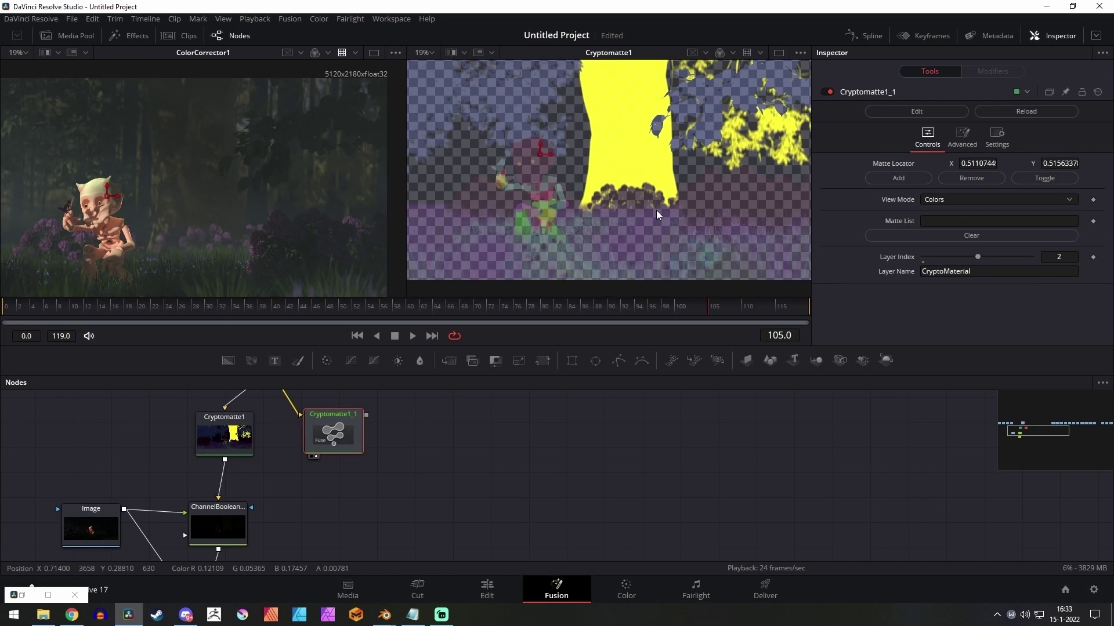
pyautogui.scroll(2, 747, 189)
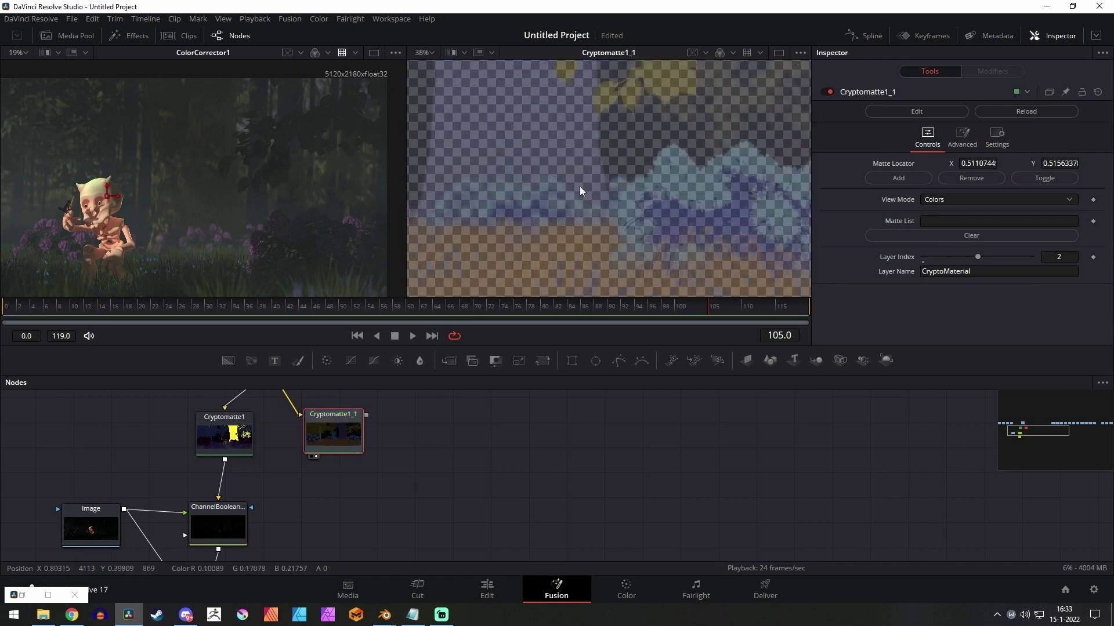
pyautogui.scroll(3, 310, 228)
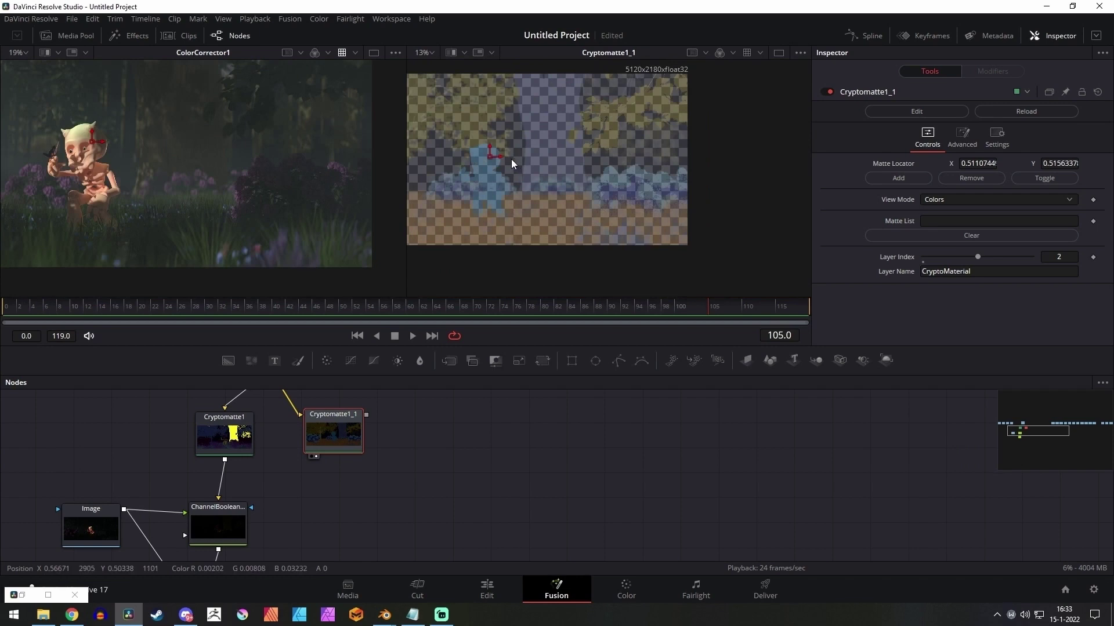
# Place the matte locator on the rhododendron blossoms, add "Flower_Rhododendron_bqm" to the copied Cryptomatte's matte list and check the selection across the scene
pyautogui.moveTo(509, 166); pyautogui.dragTo(611, 176)
pyautogui.scroll(2, 610, 193)
pyautogui.moveTo(607, 229)
pyautogui.mouseDown()
pyautogui.moveTo(627, 228)
pyautogui.moveTo(612, 214)
pyautogui.mouseUp()
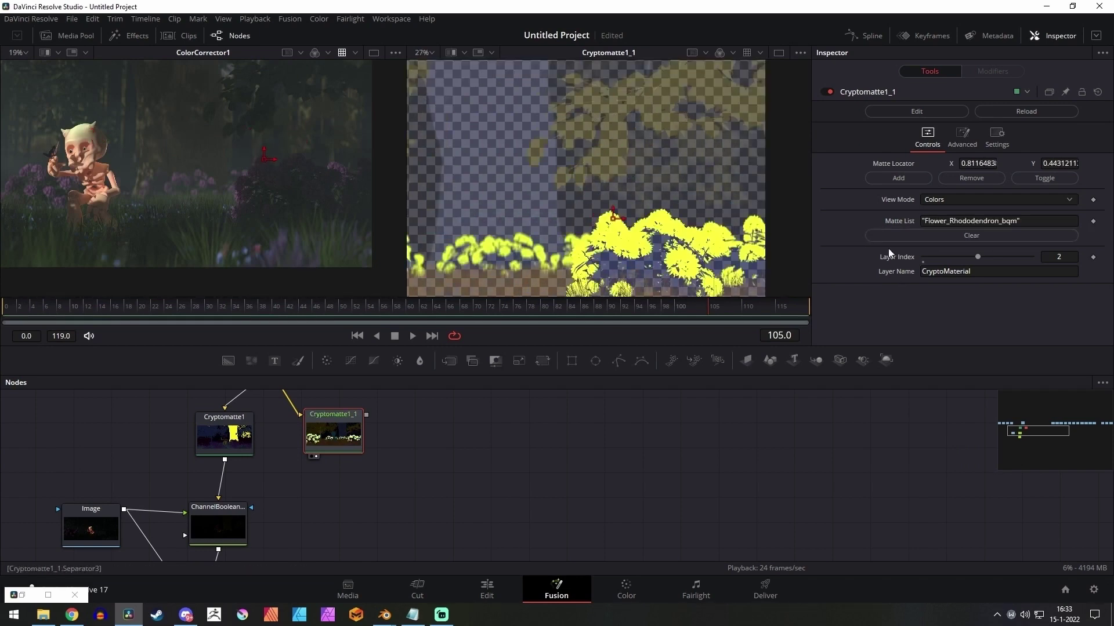
pyautogui.scroll(-3, 626, 206)
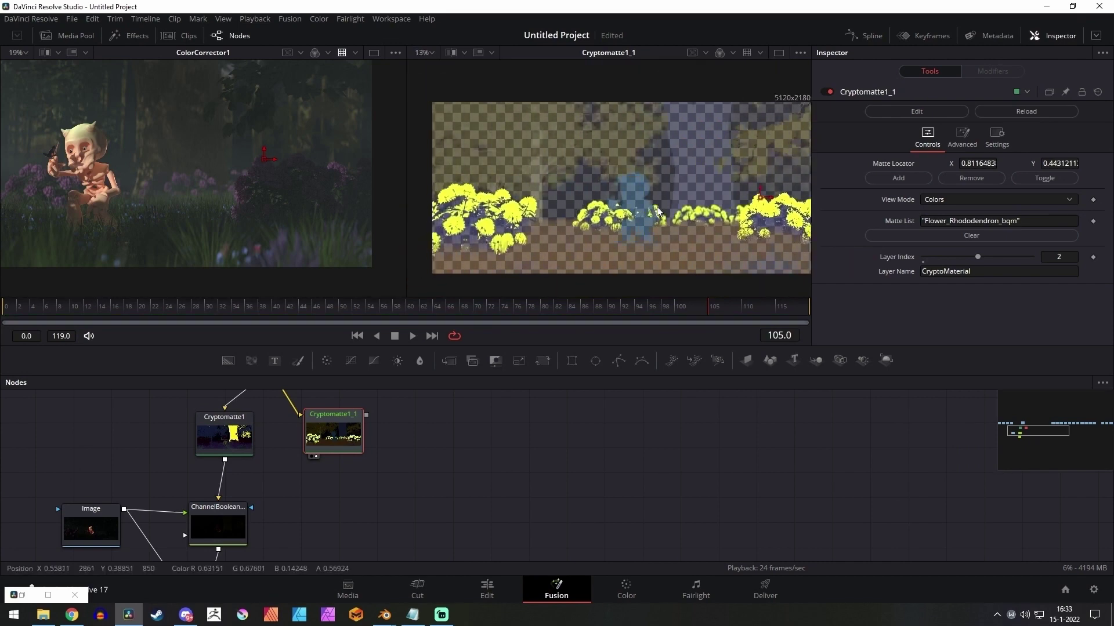
pyautogui.scroll(4, 523, 207)
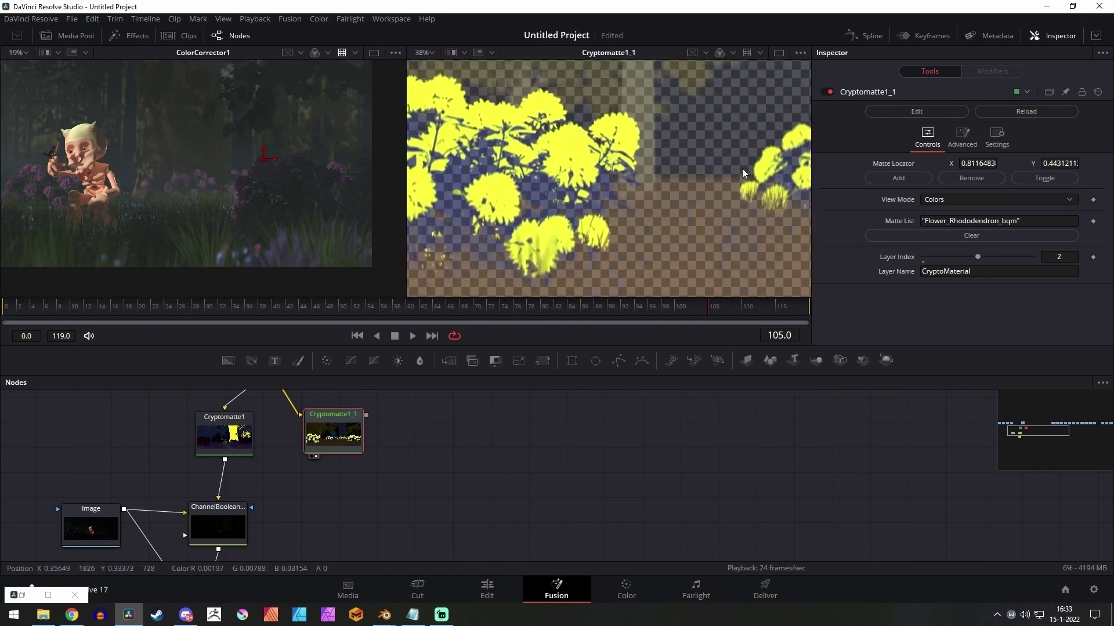
pyautogui.scroll(-2, 523, 208)
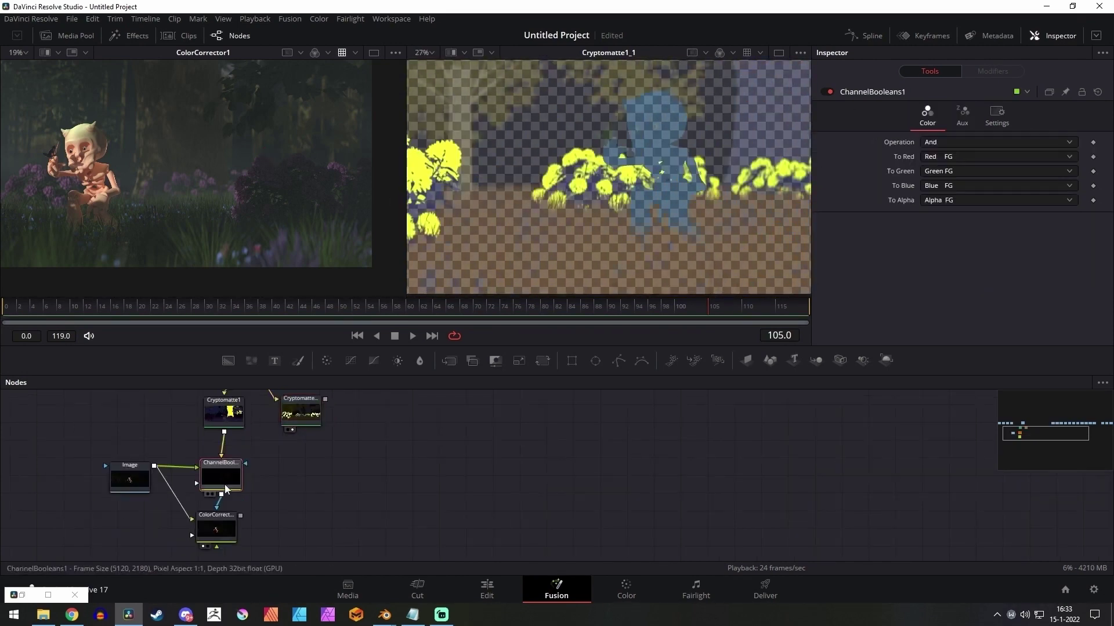
# Align ChannelBooleans1 and ColorCorrector1, duplicate both nodes and place the copies beneath the second Cryptomatte
pyautogui.moveTo(223, 520); pyautogui.dragTo(232, 522)
pyautogui.moveTo(230, 473); pyautogui.dragTo(235, 475)
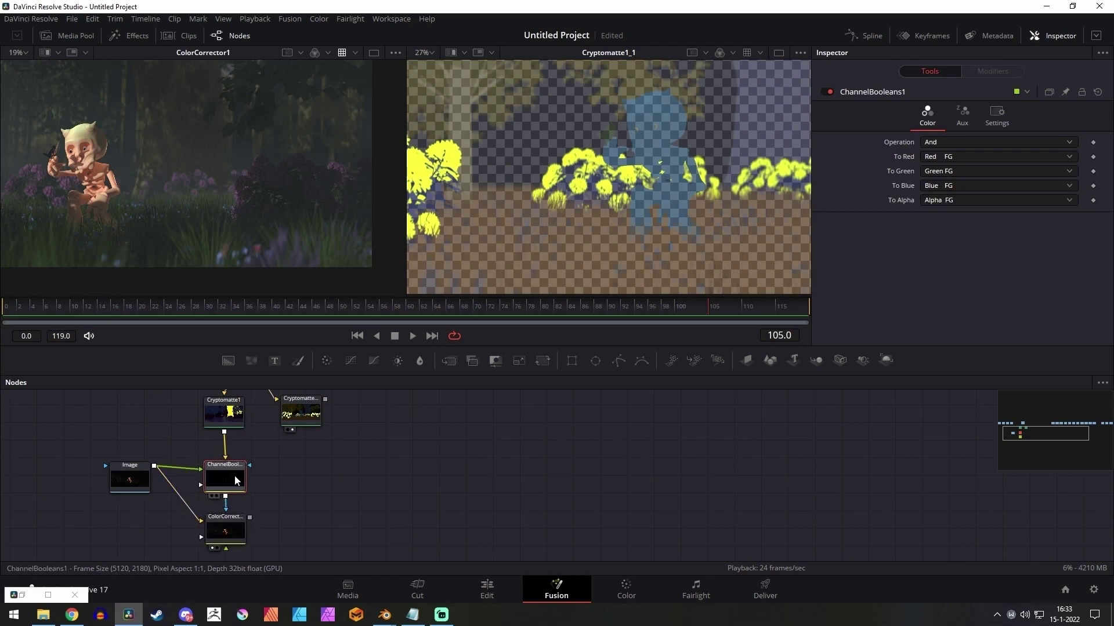
pyautogui.moveTo(284, 544); pyautogui.dragTo(199, 478)
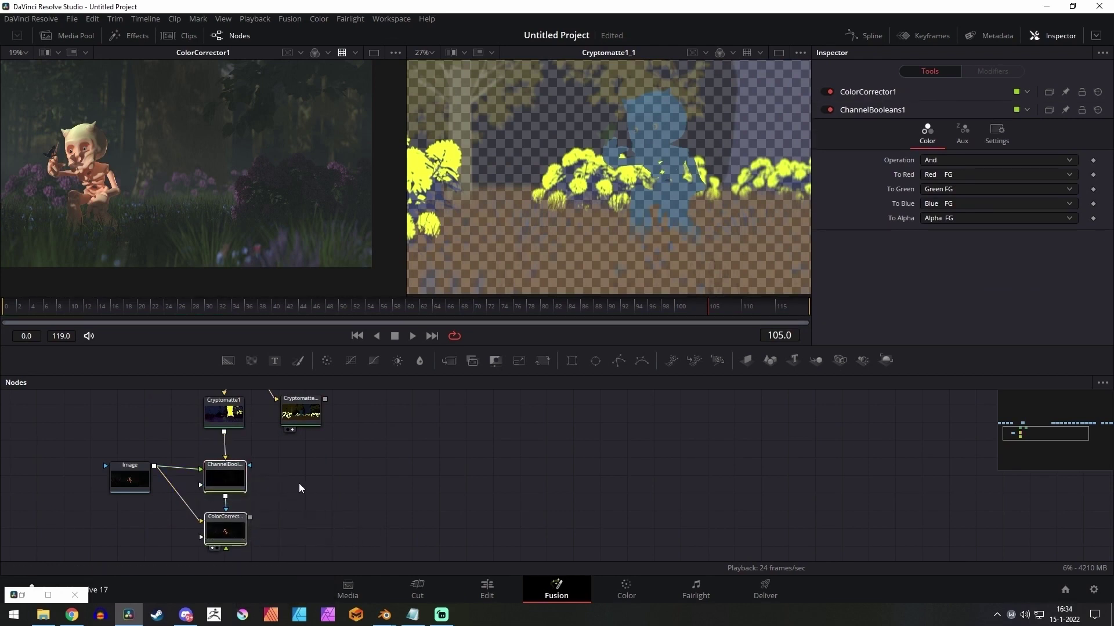
pyautogui.click(324, 468)
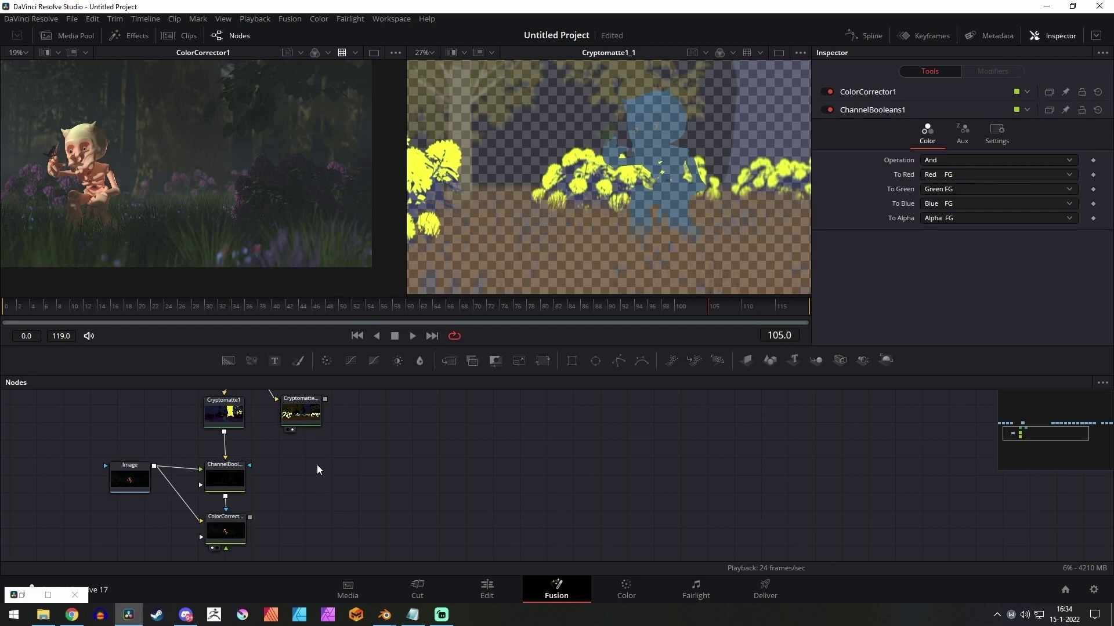
pyautogui.hotkey('ctrl', 'v')
pyautogui.moveTo(317, 437); pyautogui.dragTo(297, 490)
# Connect the second Cryptomatte to the copied ChannelBooleans, and the Image node to the copied ChannelBooleans and Color Corrector
pyautogui.moveTo(325, 399); pyautogui.dragTo(291, 470)
pyautogui.moveTo(148, 459); pyautogui.dragTo(268, 459)
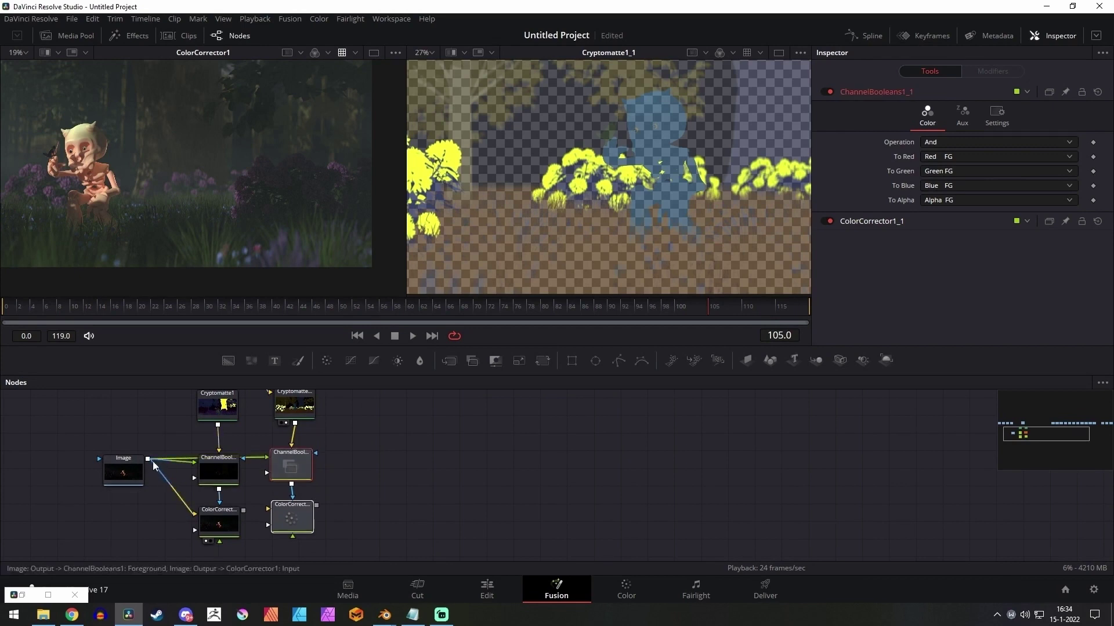
pyautogui.moveTo(148, 461); pyautogui.dragTo(268, 509)
pyautogui.moveTo(310, 533); pyautogui.dragTo(303, 537)
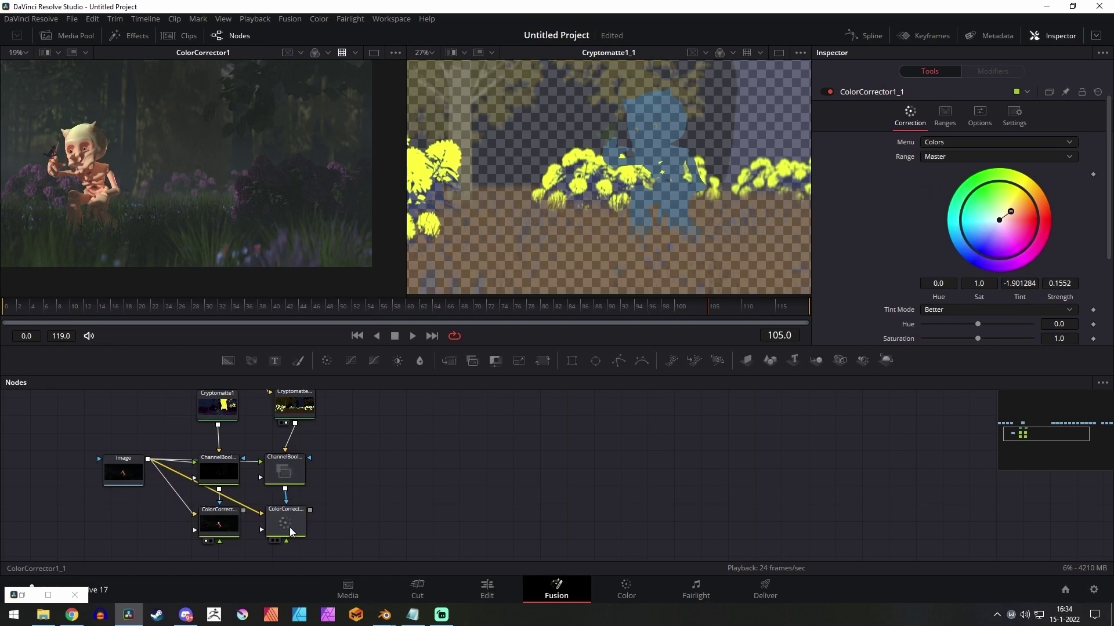
# Display the copied Color Corrector in the first viewer, reduce its tint strength to 0.0005 and set its hue to 0.39
pyautogui.click(290, 528)
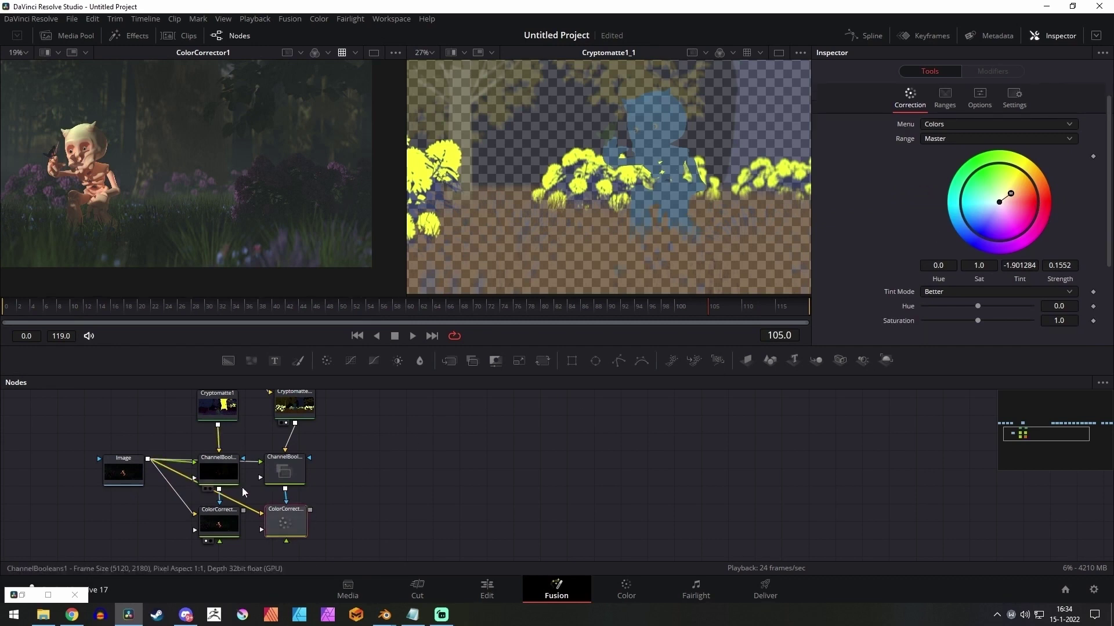
pyautogui.moveTo(285, 524); pyautogui.dragTo(290, 525)
pyautogui.press('1')
pyautogui.moveTo(1010, 194)
pyautogui.mouseDown()
pyautogui.moveTo(967, 190)
pyautogui.moveTo(963, 206)
pyautogui.moveTo(986, 215)
pyautogui.moveTo(962, 232)
pyautogui.moveTo(1003, 206)
pyautogui.moveTo(983, 186)
pyautogui.moveTo(999, 192)
pyautogui.moveTo(965, 192)
pyautogui.moveTo(998, 193)
pyautogui.mouseUp()
pyautogui.scroll(2, 253, 207)
pyautogui.scroll(-3, 976, 186)
pyautogui.moveTo(977, 203)
pyautogui.mouseDown()
pyautogui.moveTo(913, 199)
pyautogui.moveTo(1018, 190)
pyautogui.moveTo(981, 197)
pyautogui.mouseUp()
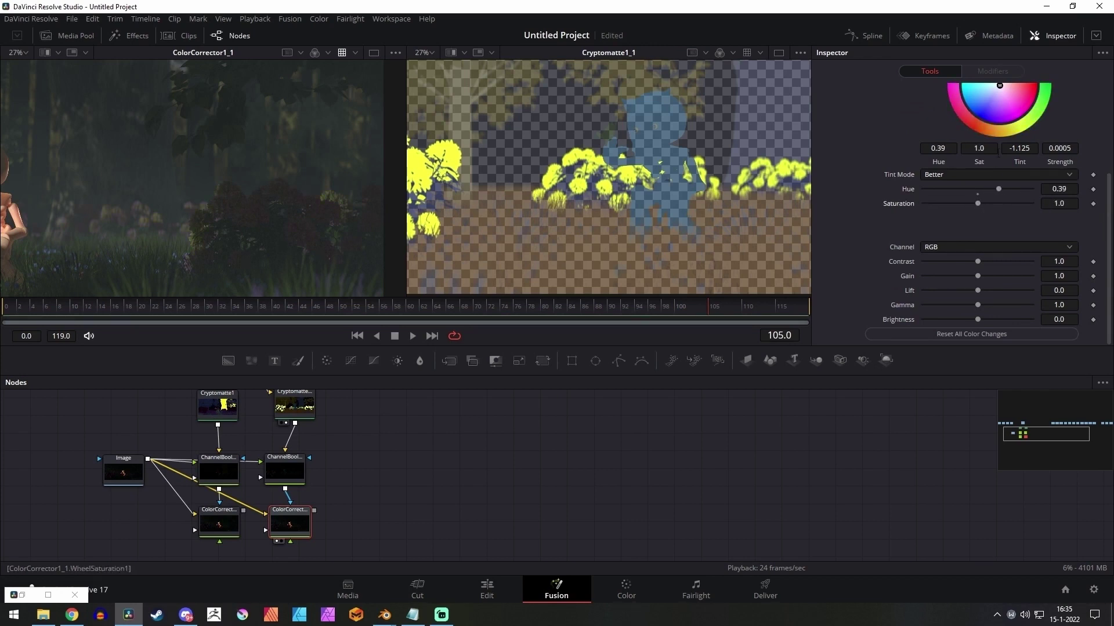
pyautogui.scroll(2, 1021, 167)
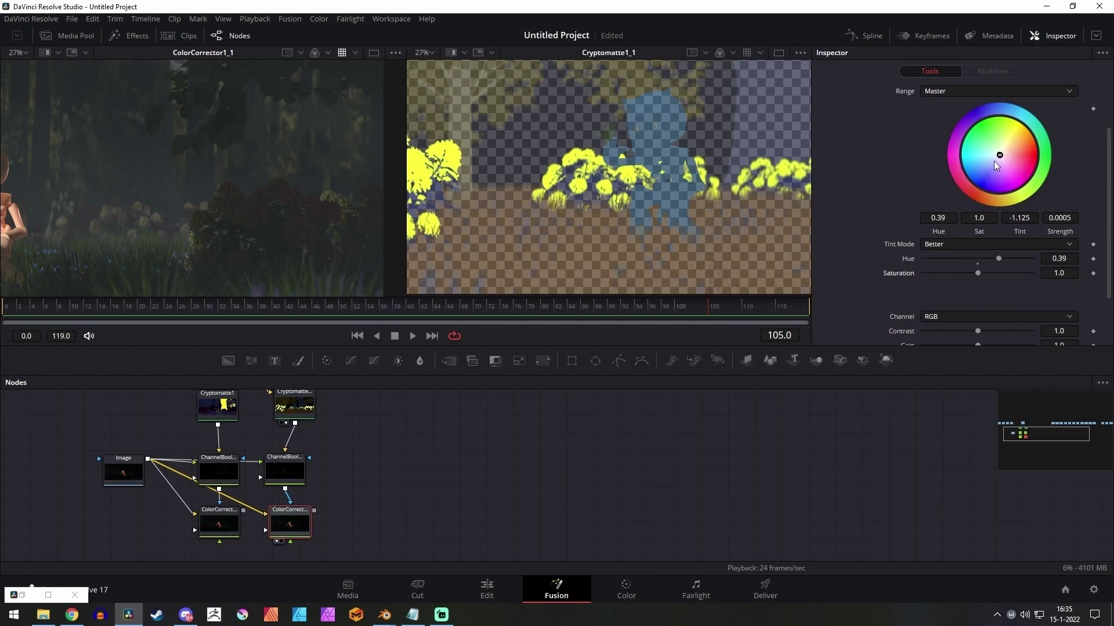
# Recentre the copied Color Corrector's tint at strength 0.0002 and shift the rhododendrons' hue to 0.46
pyautogui.moveTo(995, 165)
pyautogui.mouseDown()
pyautogui.moveTo(989, 149)
pyautogui.moveTo(964, 181)
pyautogui.moveTo(1004, 107)
pyautogui.moveTo(947, 138)
pyautogui.moveTo(969, 208)
pyautogui.moveTo(1048, 198)
pyautogui.moveTo(1037, 133)
pyautogui.moveTo(1005, 147)
pyautogui.mouseUp()
pyautogui.scroll(-2, 1002, 165)
pyautogui.scroll(4, 1002, 164)
pyautogui.moveTo(1004, 210); pyautogui.dragTo(959, 256)
pyautogui.scroll(-2, 998, 232)
pyautogui.scroll(-4, 279, 221)
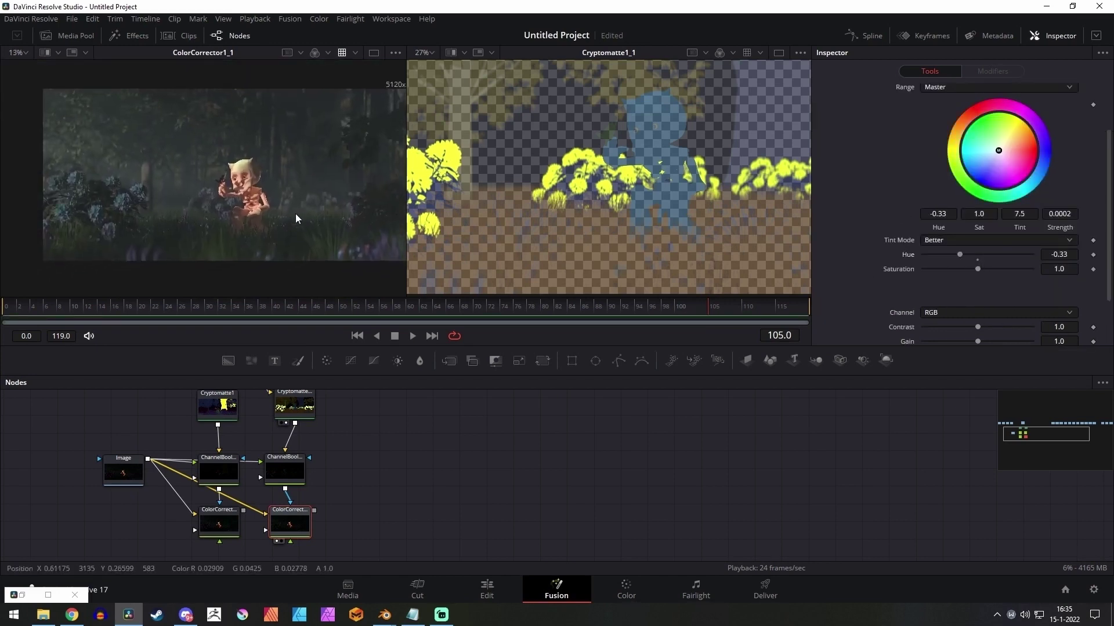
pyautogui.moveTo(296, 215); pyautogui.dragTo(233, 244)
pyautogui.click(969, 253)
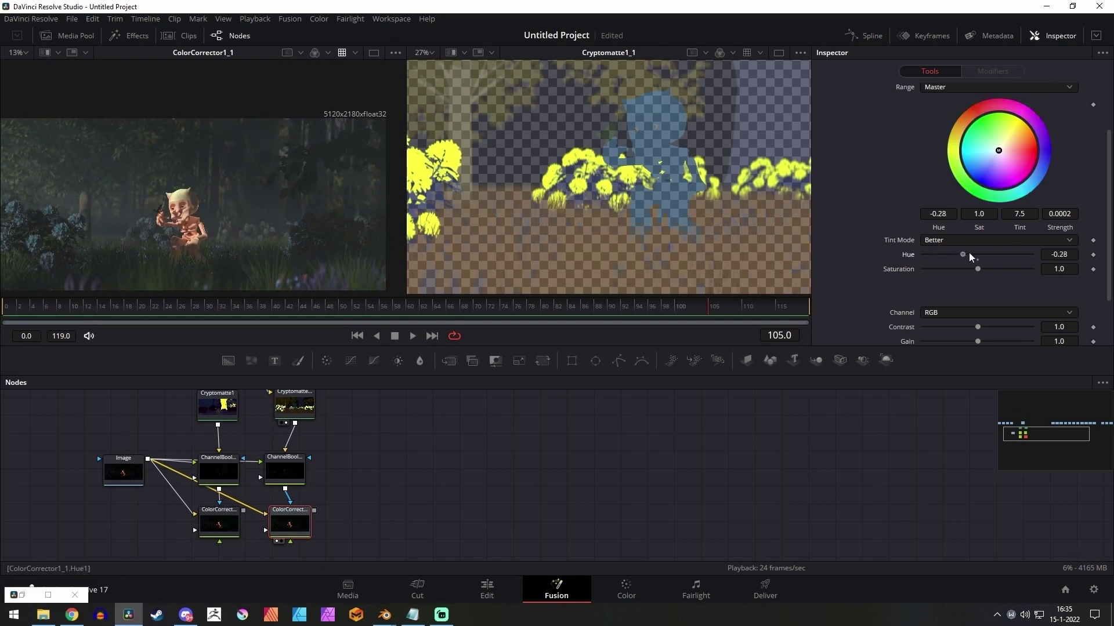
pyautogui.moveTo(968, 252); pyautogui.dragTo(984, 270)
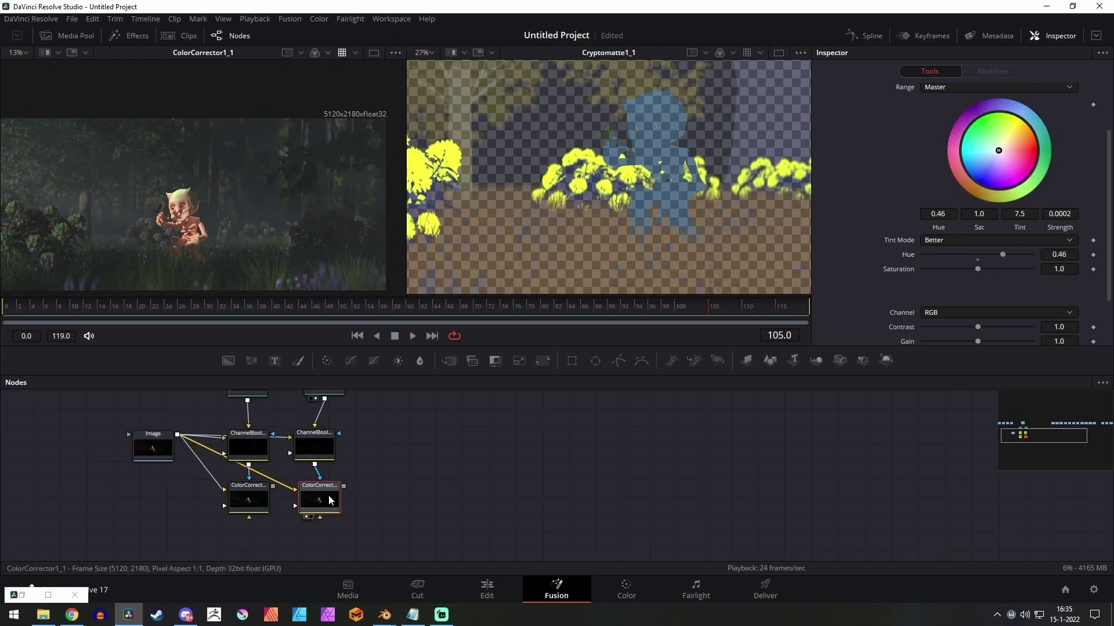
# Compare the two Color Correctors' results, checking the flowers in the copy's output and the tree in the original's output
pyautogui.moveTo(420, 496); pyautogui.dragTo(402, 486)
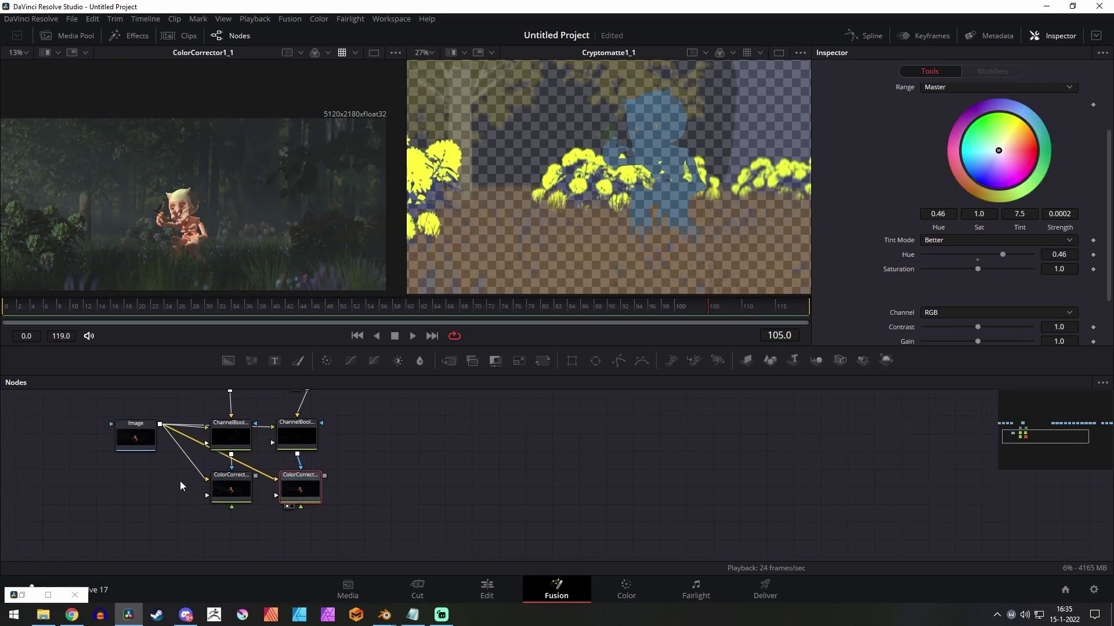
pyautogui.moveTo(298, 498); pyautogui.dragTo(302, 492)
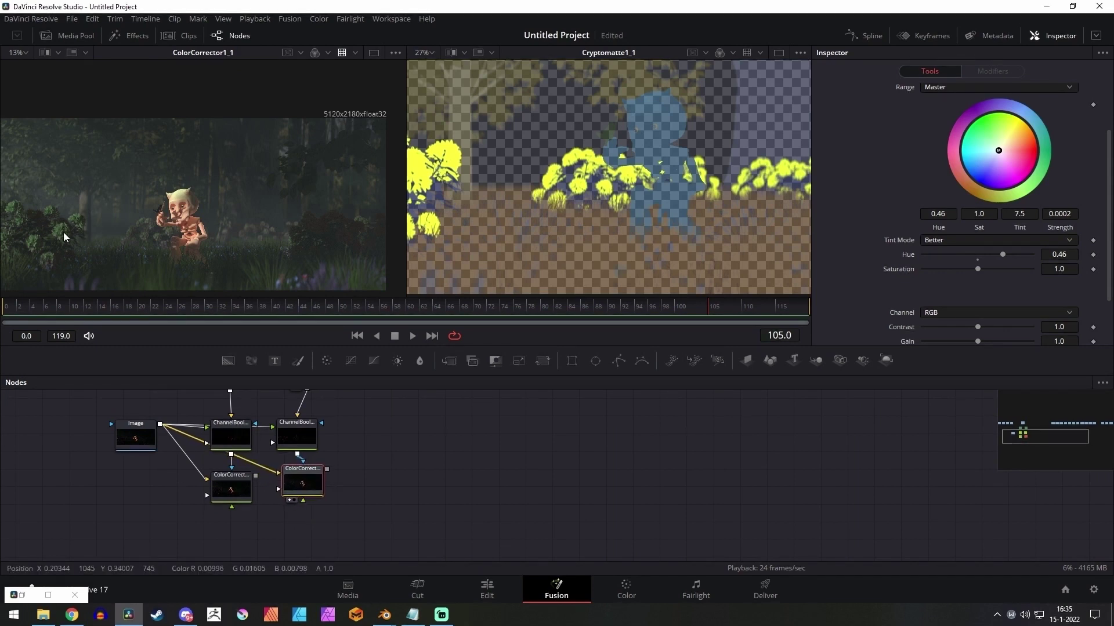
pyautogui.click(238, 486)
pyautogui.press('1')
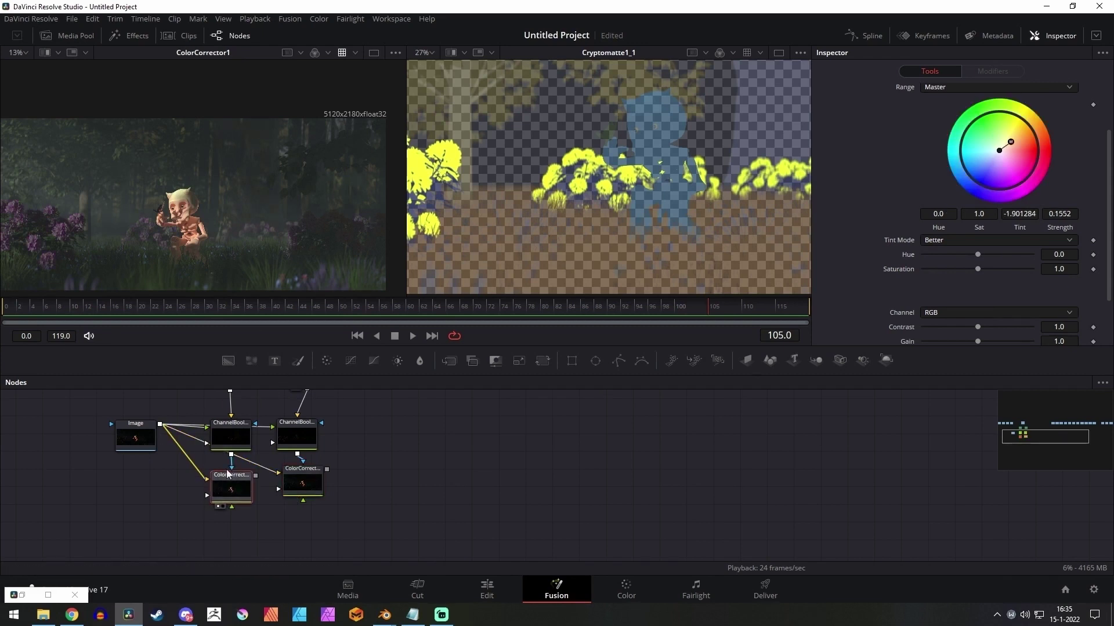
pyautogui.moveTo(227, 474); pyautogui.dragTo(221, 473)
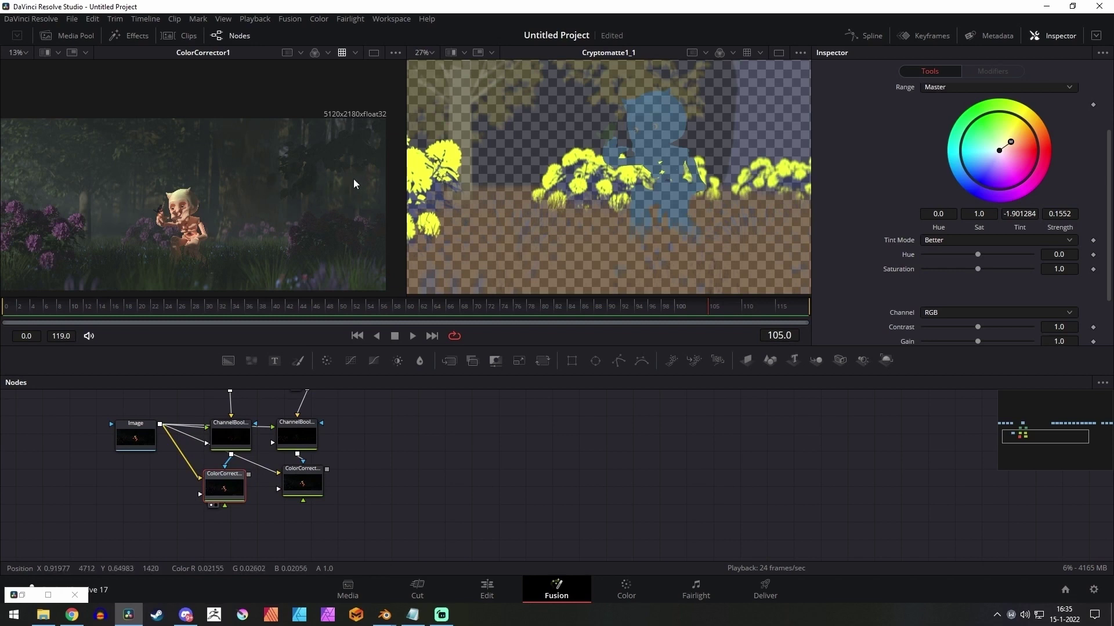
pyautogui.moveTo(304, 491)
pyautogui.mouseDown()
pyautogui.moveTo(303, 503)
pyautogui.moveTo(306, 487)
pyautogui.mouseUp()
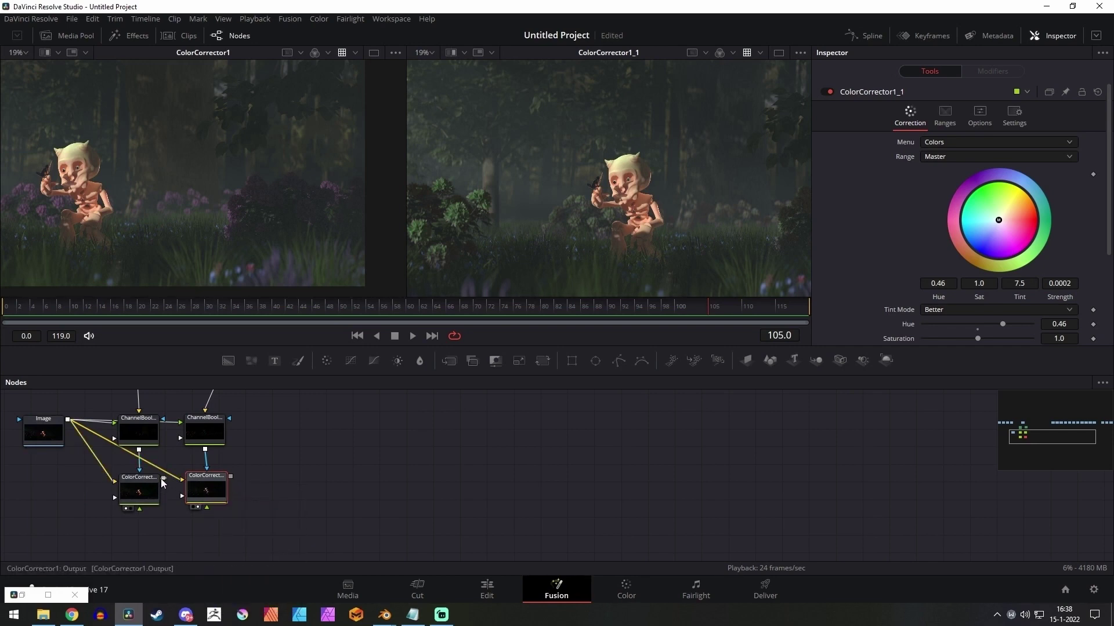
# Connect the first Color Corrector's output to the second Color Corrector's input to chain both corrections
pyautogui.moveTo(161, 479); pyautogui.dragTo(207, 495)
pyautogui.scroll(-1, 681, 216)
pyautogui.moveTo(681, 215); pyautogui.dragTo(601, 224)
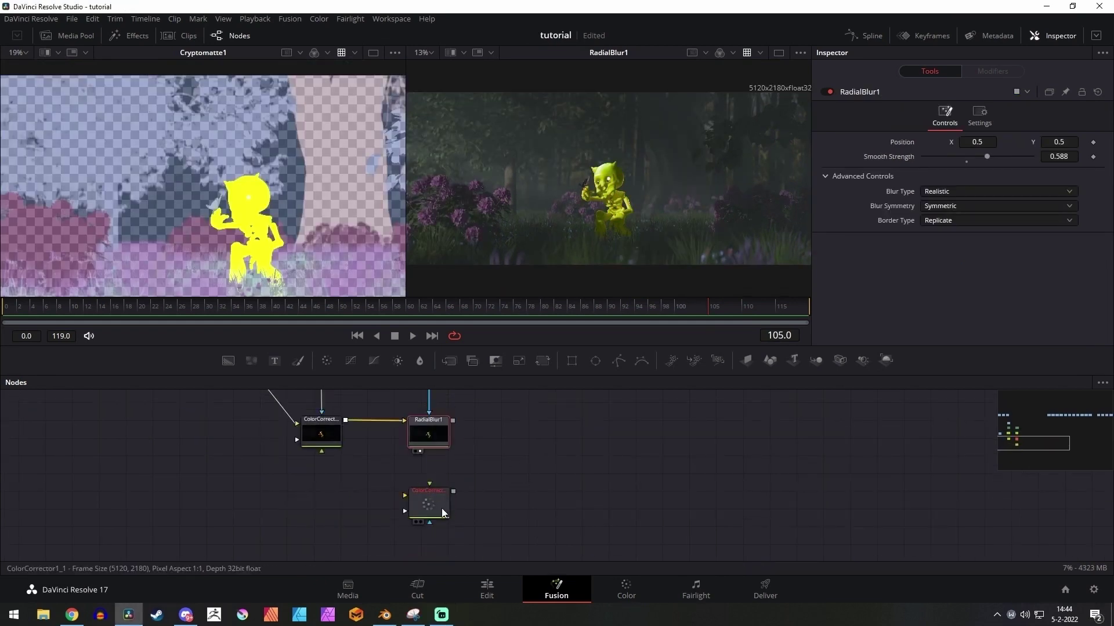
# Remove the disconnected Color Corrector below RadialBlur1 and examine how ColorCorrector1 and the second ChannelBooleans feed RadialBlur1
pyautogui.click(440, 508)
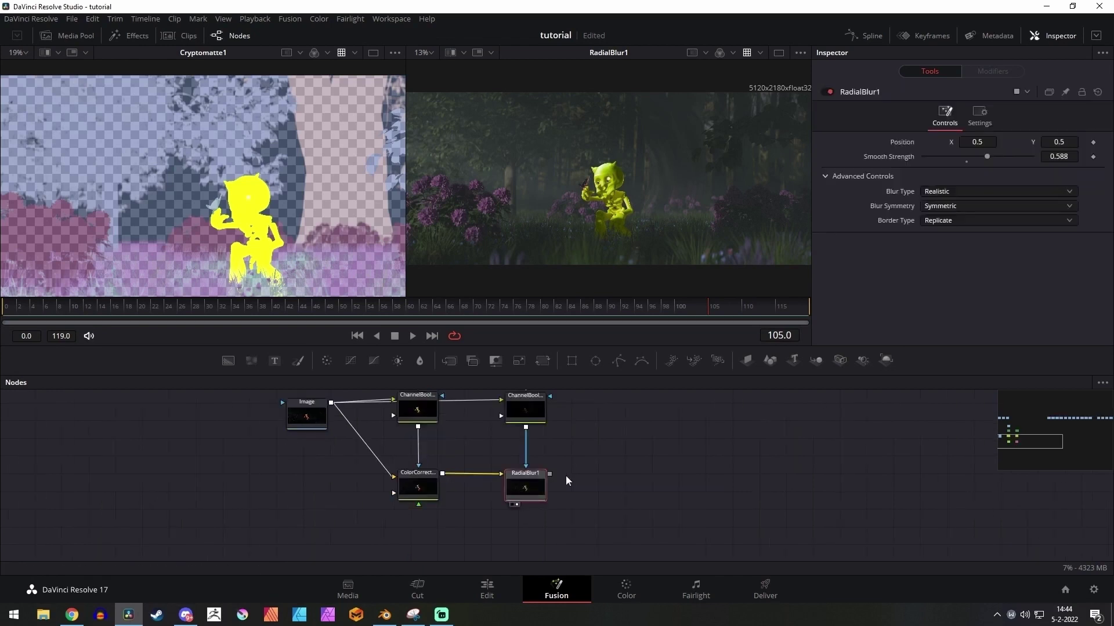
pyautogui.scroll(3, 592, 464)
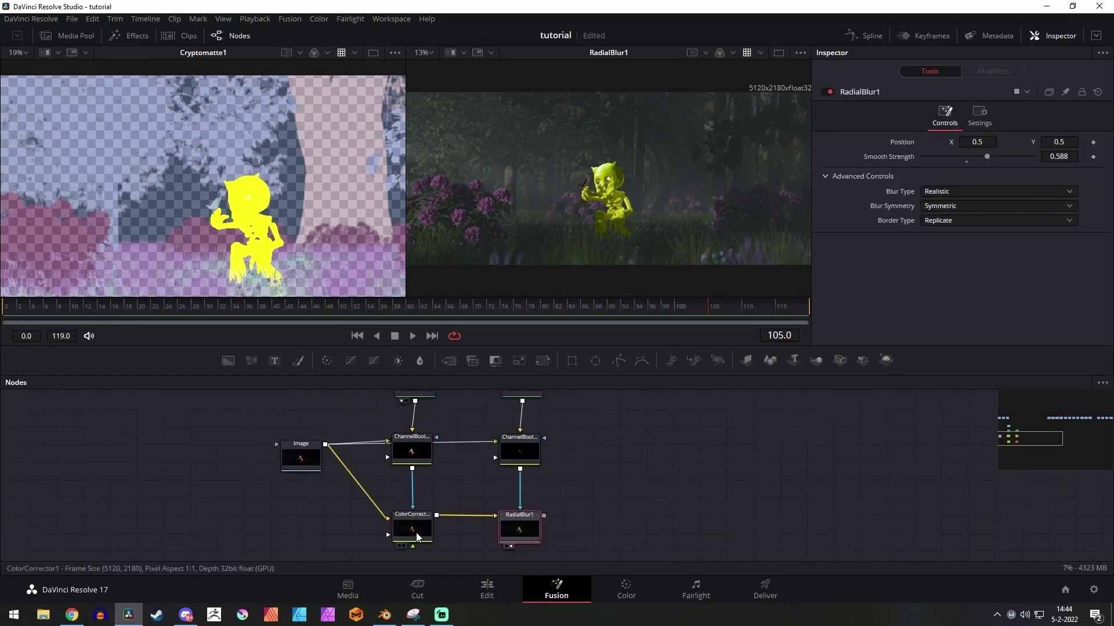
pyautogui.moveTo(416, 532)
pyautogui.mouseDown()
pyautogui.moveTo(424, 519)
pyautogui.moveTo(415, 534)
pyautogui.mouseUp()
pyautogui.moveTo(520, 527)
pyautogui.mouseDown()
pyautogui.moveTo(514, 493)
pyautogui.moveTo(534, 530)
pyautogui.moveTo(506, 524)
pyautogui.moveTo(520, 522)
pyautogui.mouseUp()
pyautogui.moveTo(541, 429)
pyautogui.mouseDown()
pyautogui.moveTo(544, 485)
pyautogui.moveTo(550, 415)
pyautogui.moveTo(540, 423)
pyautogui.mouseUp()
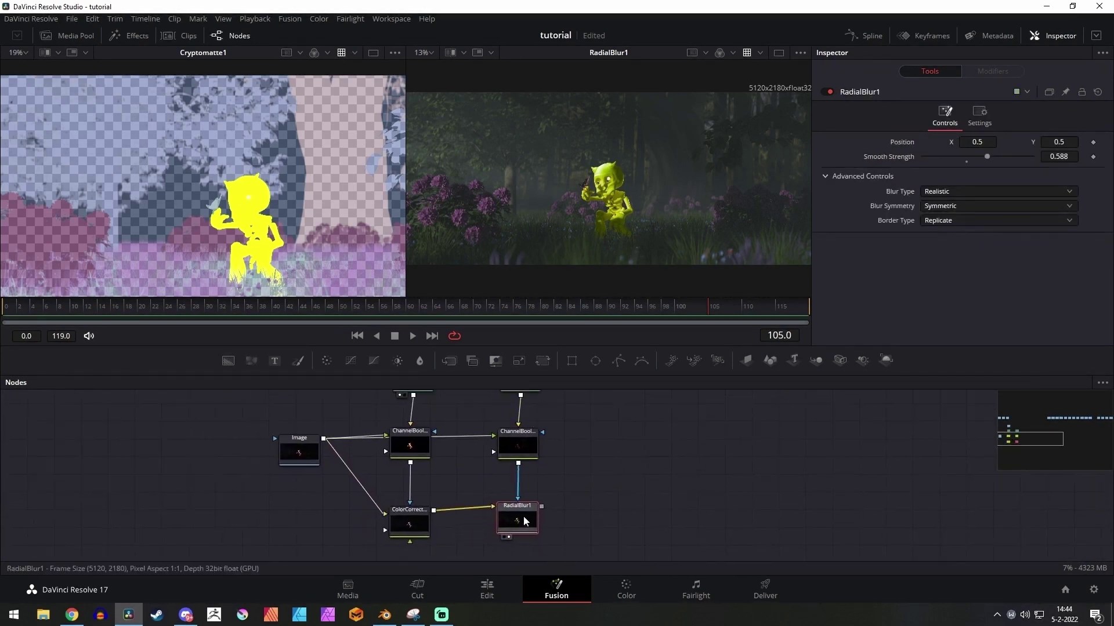
pyautogui.scroll(2, 531, 520)
pyautogui.scroll(-3, 496, 489)
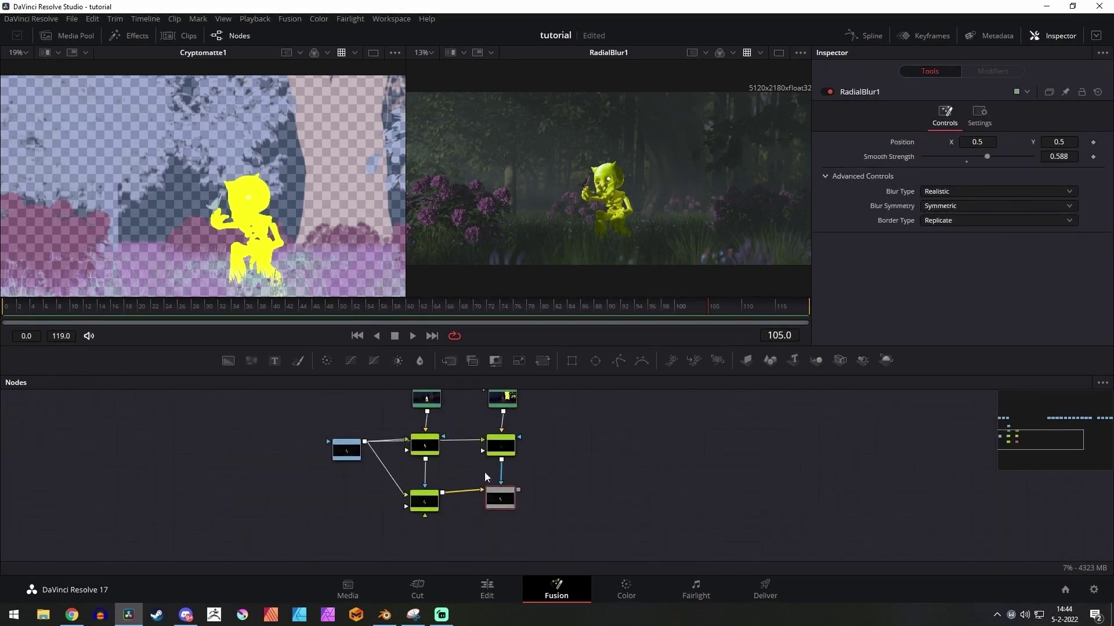
pyautogui.scroll(3, 485, 472)
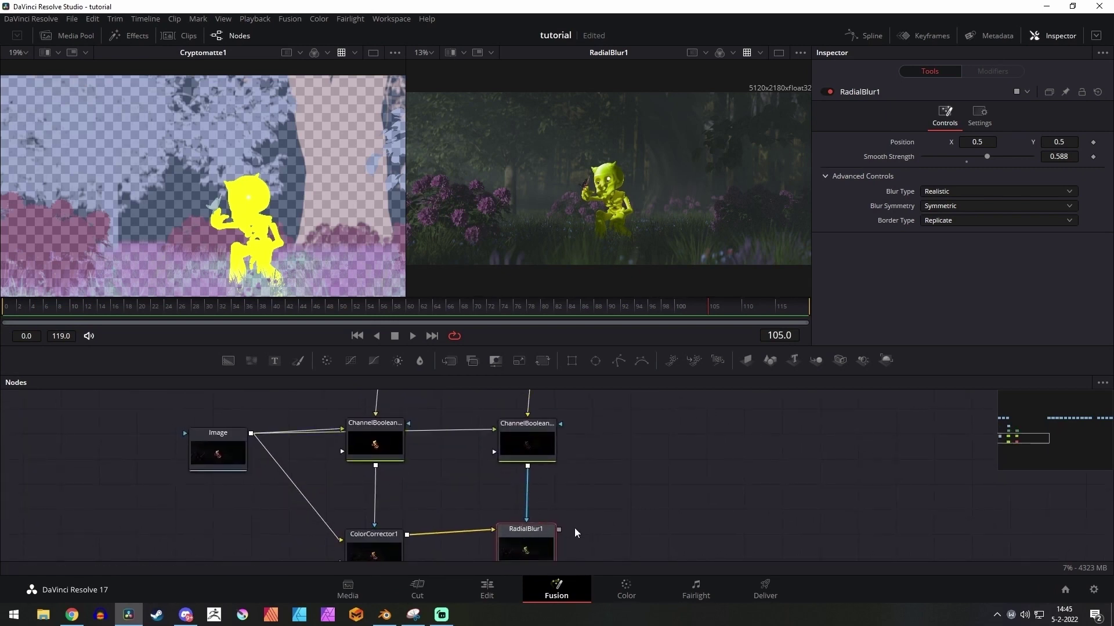
pyautogui.moveTo(575, 527); pyautogui.dragTo(580, 511)
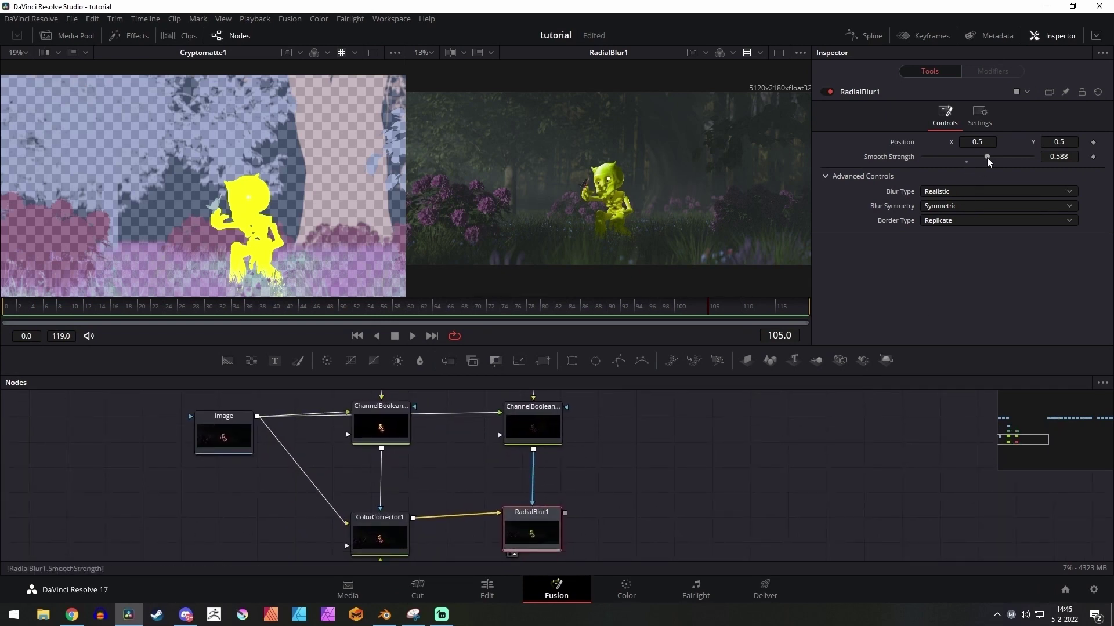
# Set RadialBlur1's smooth strength to 0.38 after trying 0.631, and check the blur on the masked tree
pyautogui.moveTo(987, 158); pyautogui.dragTo(991, 158)
pyautogui.scroll(3, 688, 270)
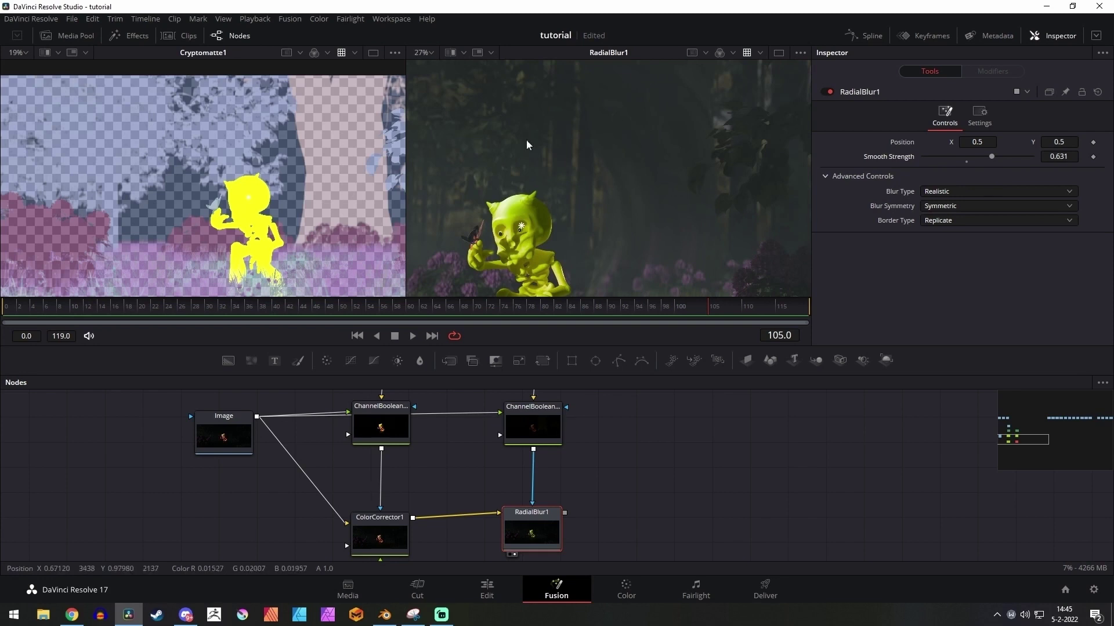
pyautogui.moveTo(991, 157); pyautogui.dragTo(964, 155)
pyautogui.scroll(-3, 546, 493)
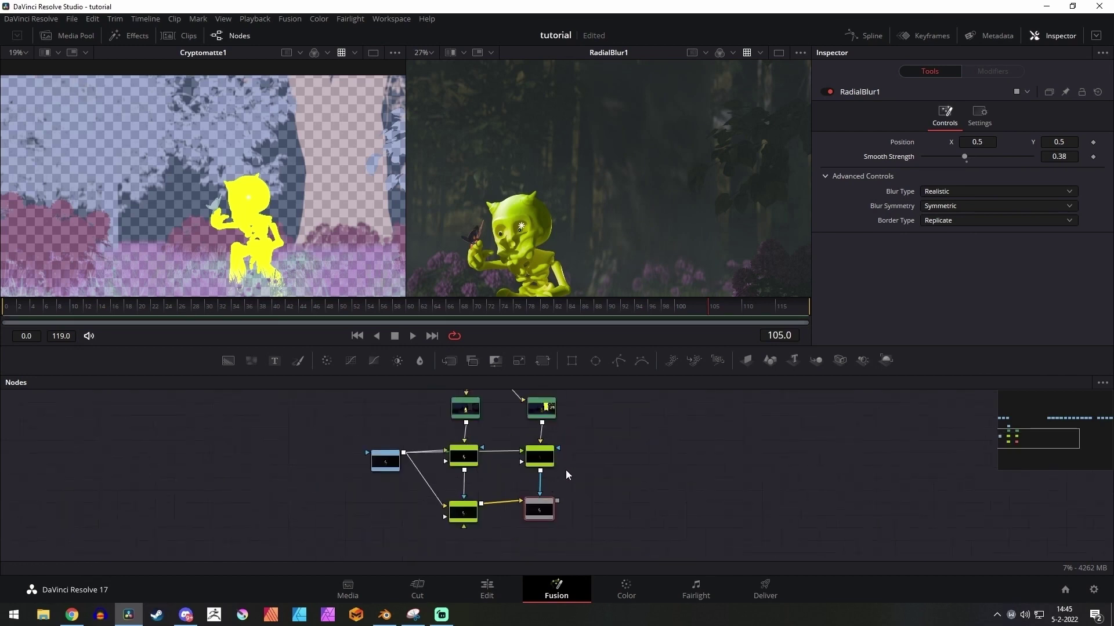
pyautogui.moveTo(567, 471); pyautogui.dragTo(548, 481)
pyautogui.moveTo(522, 524); pyautogui.dragTo(526, 517)
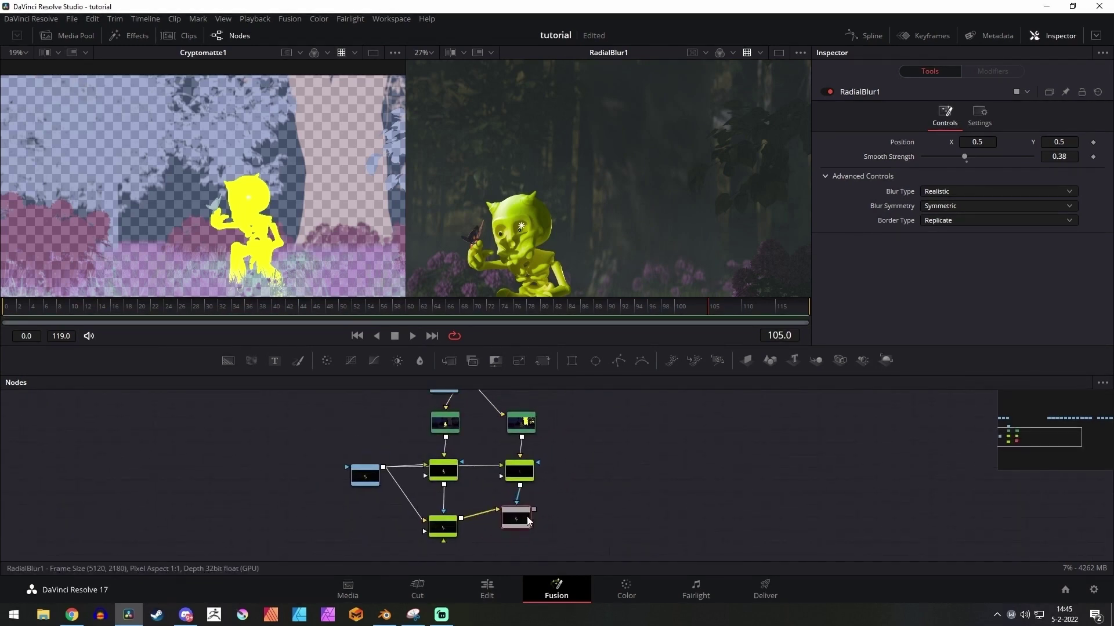
# Duplicate the second Cryptomatte together with its ChannelBooleans and RadialBlur1 as a third masking chain beside the originals
pyautogui.scroll(5, 528, 521)
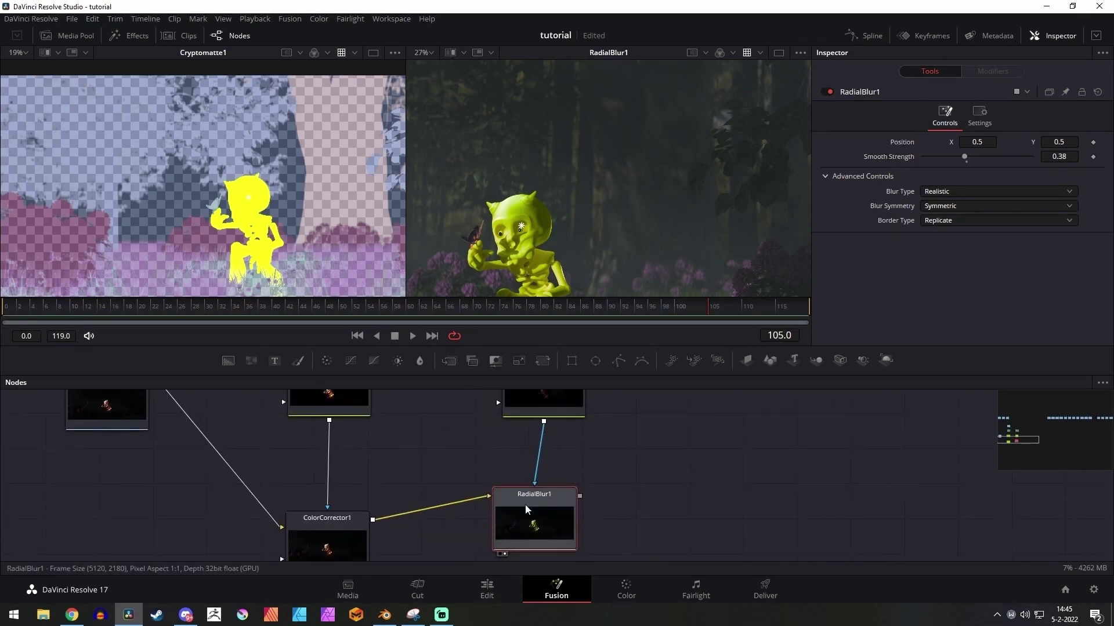
pyautogui.scroll(-5, 527, 509)
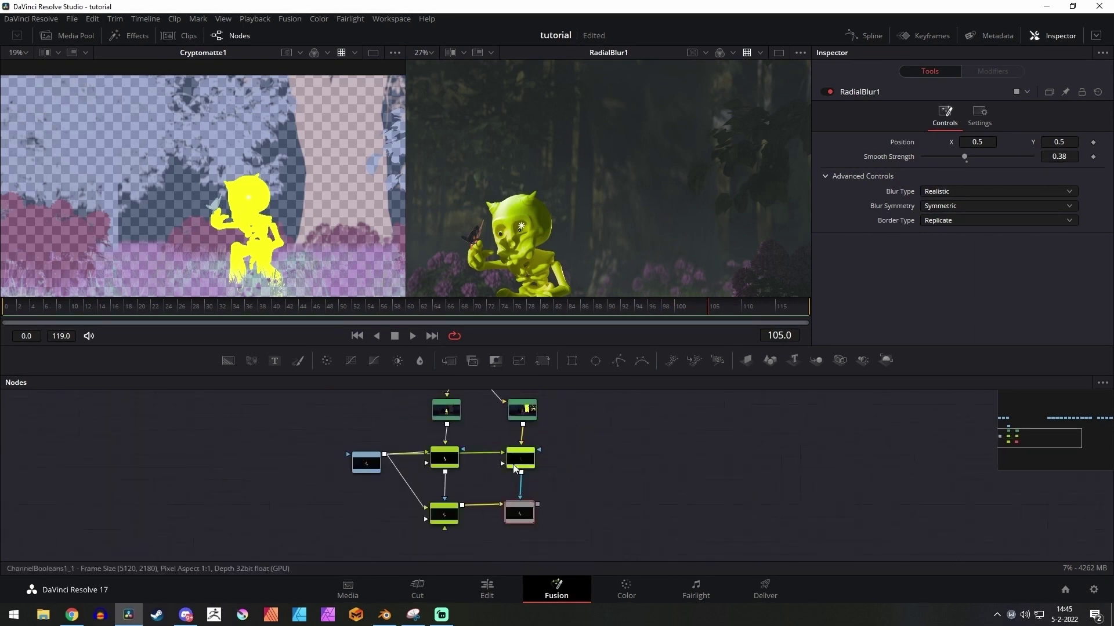
pyautogui.moveTo(520, 461); pyautogui.dragTo(526, 473)
pyautogui.moveTo(622, 451); pyautogui.dragTo(585, 471)
pyautogui.click(489, 430)
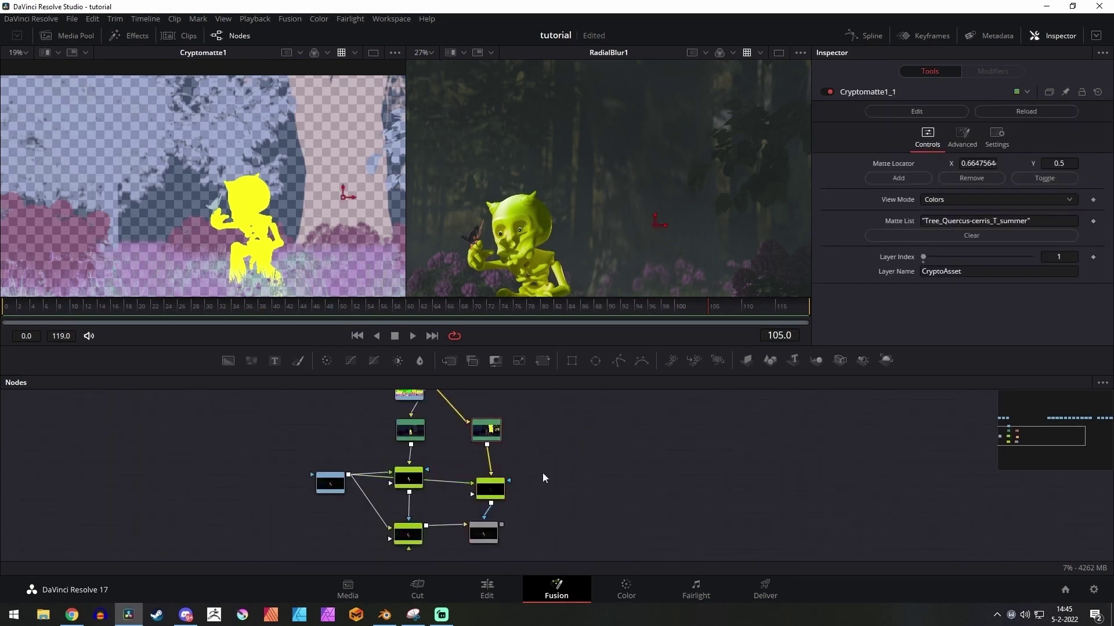
pyautogui.moveTo(539, 544); pyautogui.dragTo(568, 436)
pyautogui.hotkey('ctrl', 'b')
pyautogui.press('Escape')
pyautogui.hotkey('ctrl', 'v')
pyautogui.click(567, 436)
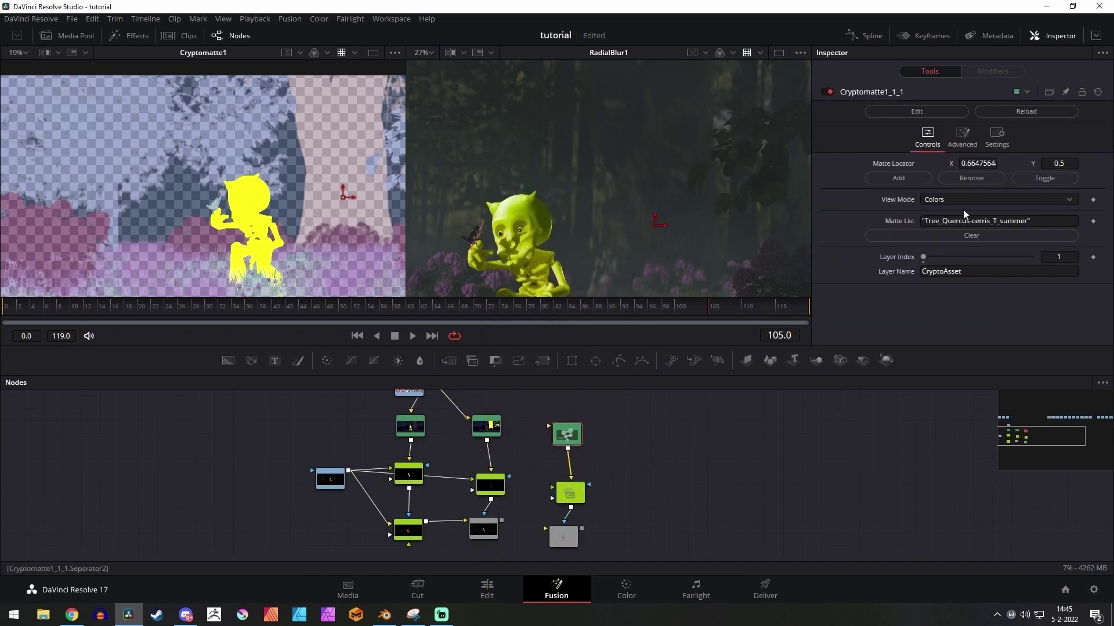
# Connect RadialBlur1's output to the copied RadialBlur's input, and the Image node to the copied ChannelBooleans
pyautogui.scroll(-2, 611, 190)
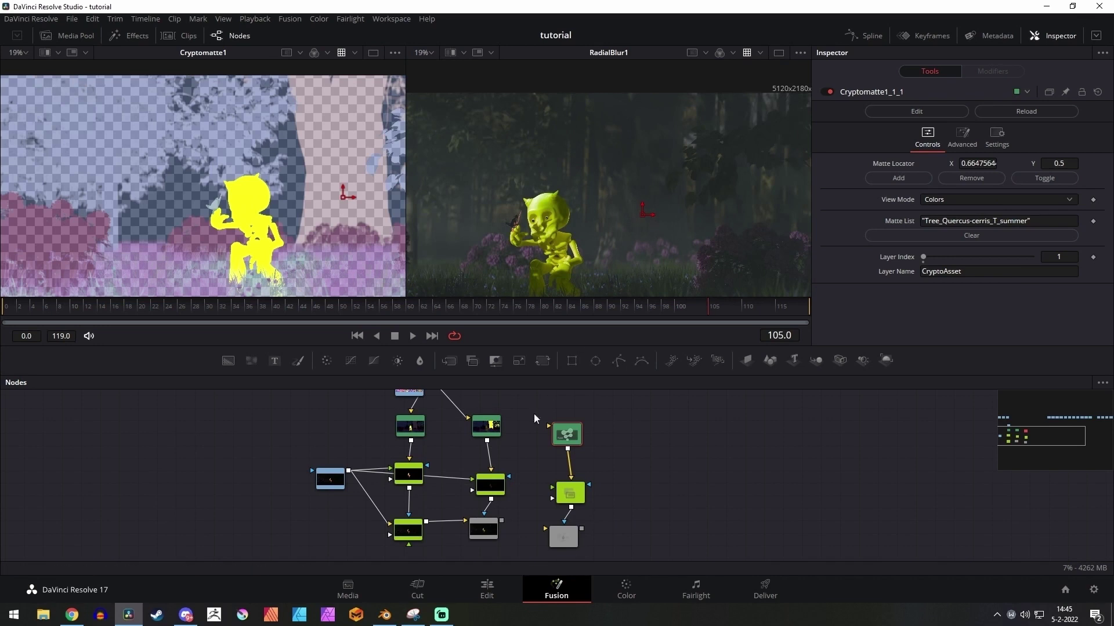
pyautogui.scroll(2, 562, 532)
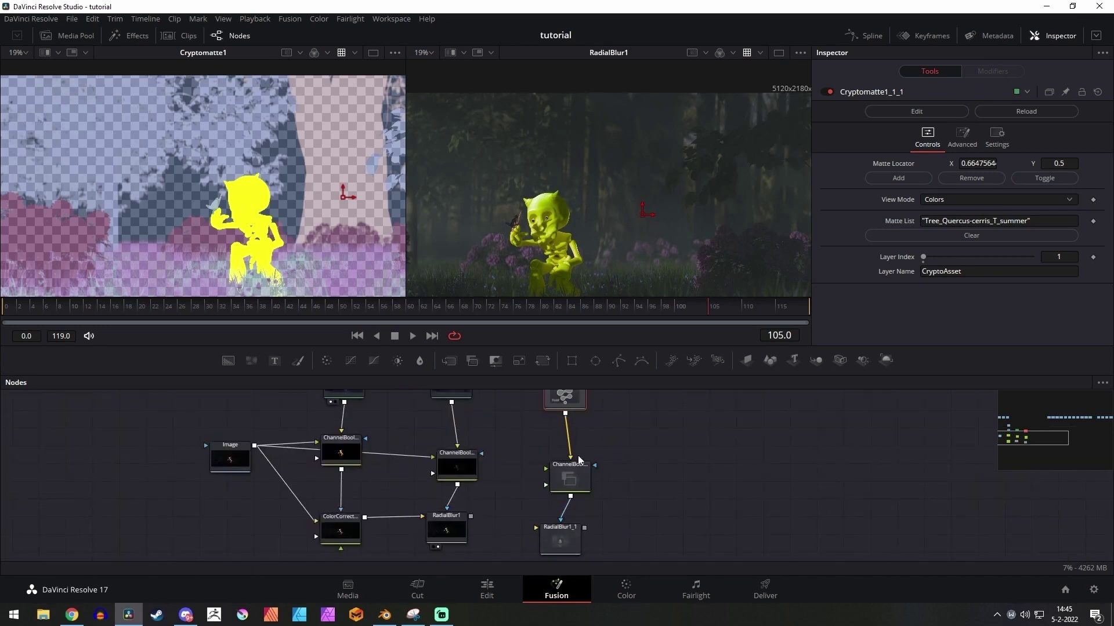
pyautogui.moveTo(482, 503); pyautogui.dragTo(552, 514)
pyautogui.moveTo(527, 450); pyautogui.dragTo(506, 486)
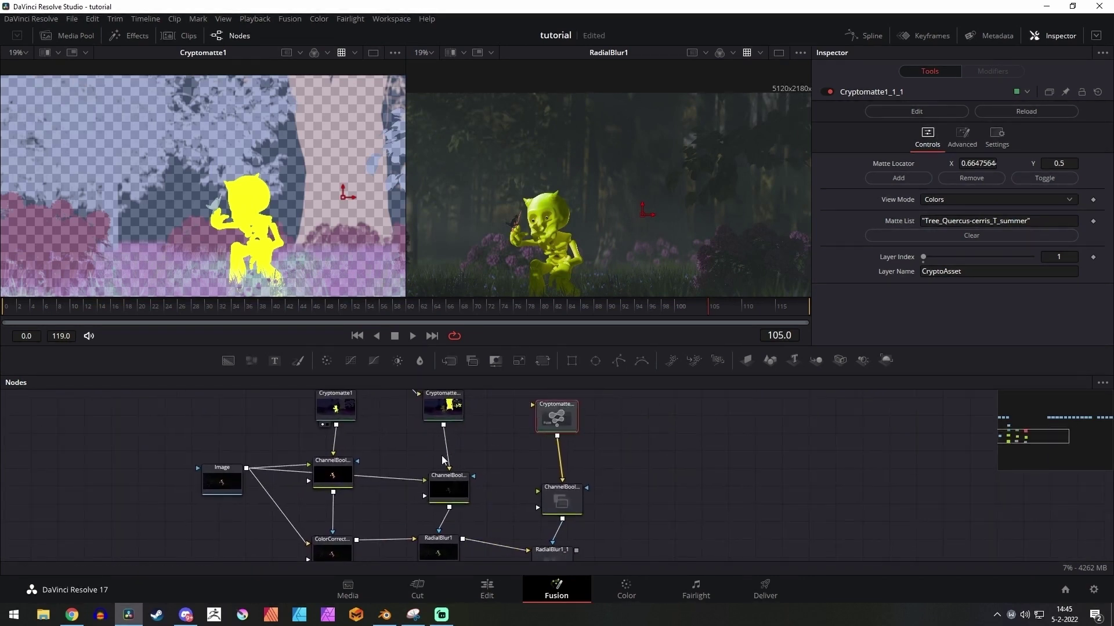
pyautogui.moveTo(273, 464); pyautogui.dragTo(525, 486)
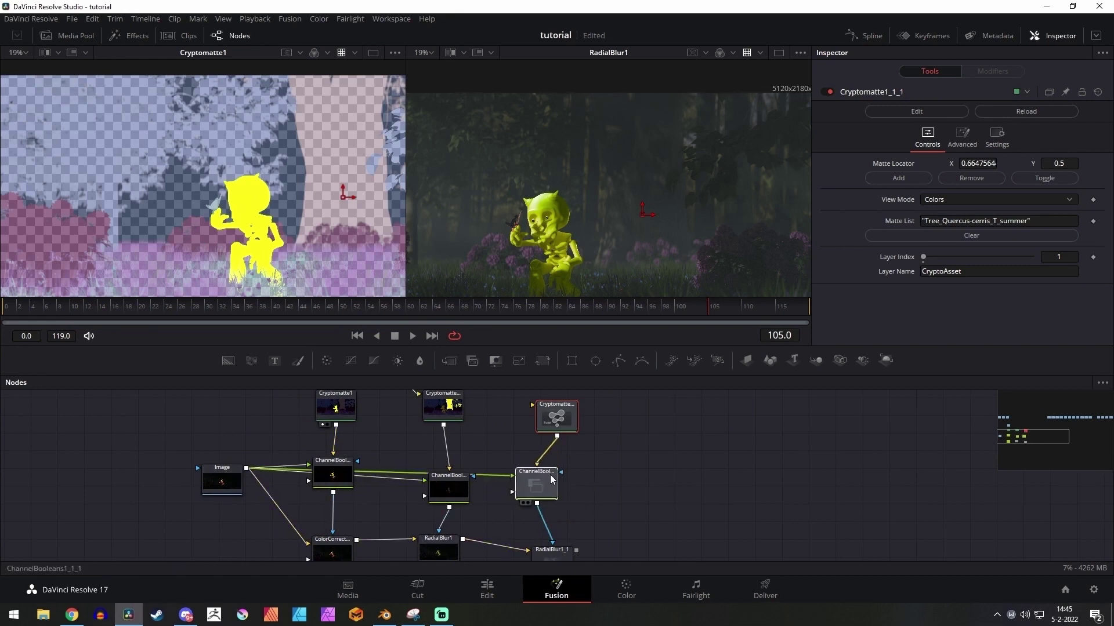
# Connect the shared Cryptomatte layer node to the copied Cryptomatte and line up the nodes of the copied chain
pyautogui.moveTo(561, 417); pyautogui.dragTo(536, 409)
pyautogui.moveTo(538, 456); pyautogui.dragTo(569, 515)
pyautogui.moveTo(389, 396); pyautogui.dragTo(541, 457)
pyautogui.moveTo(557, 505); pyautogui.dragTo(563, 424)
pyautogui.moveTo(585, 536); pyautogui.dragTo(564, 529)
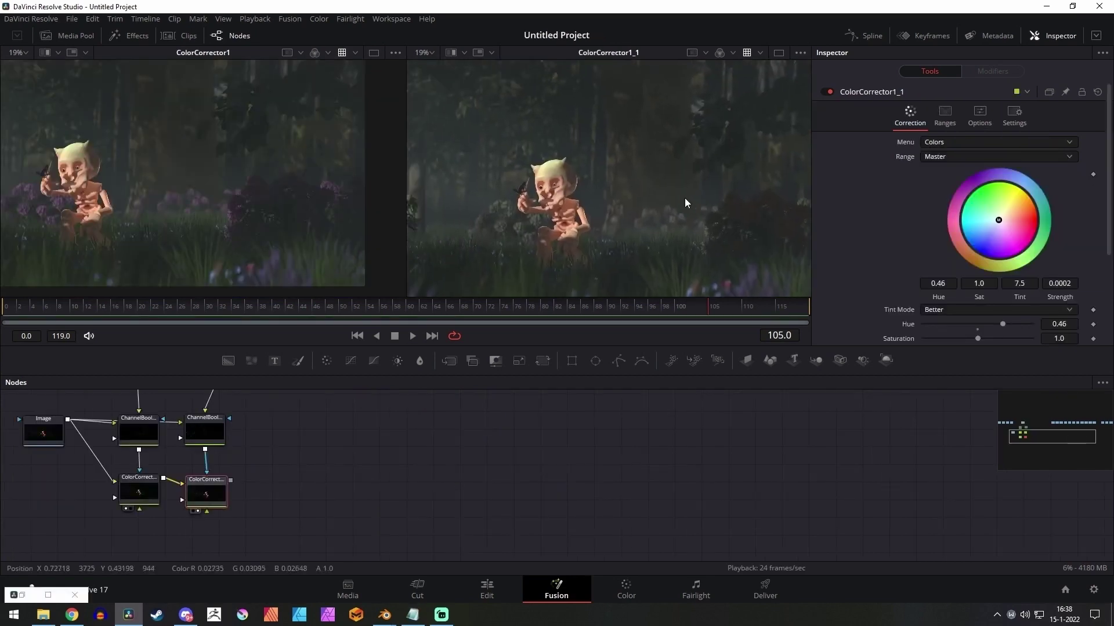
# Tidy the layout by aligning both Cryptomatte nodes, the second ChannelBooleans and ColorCorrector1_1 into neat columns
pyautogui.scroll(-2, 684, 197)
pyautogui.moveTo(200, 444); pyautogui.dragTo(259, 493)
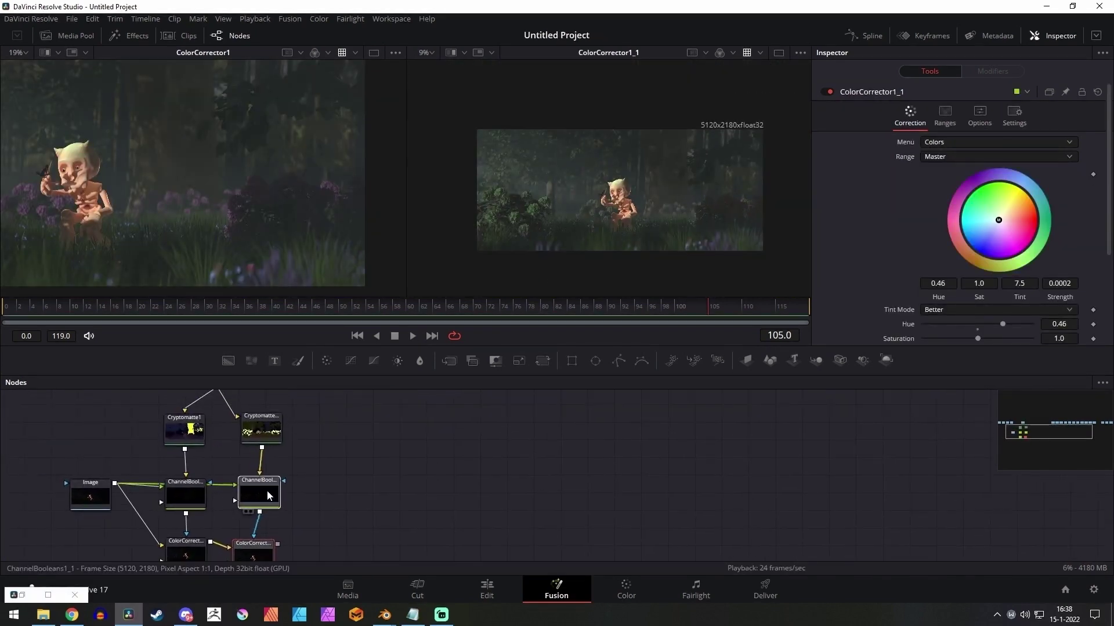
pyautogui.click(267, 491)
pyautogui.moveTo(265, 544); pyautogui.dragTo(269, 539)
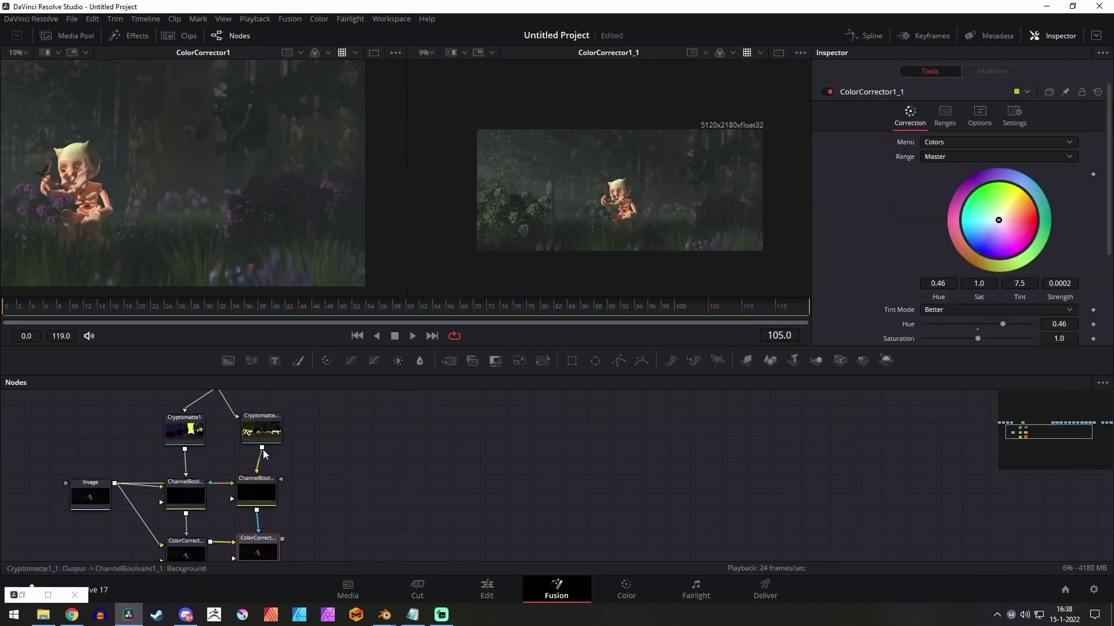
pyautogui.moveTo(257, 429); pyautogui.dragTo(251, 429)
pyautogui.moveTo(184, 437); pyautogui.dragTo(190, 440)
pyautogui.scroll(1, 276, 509)
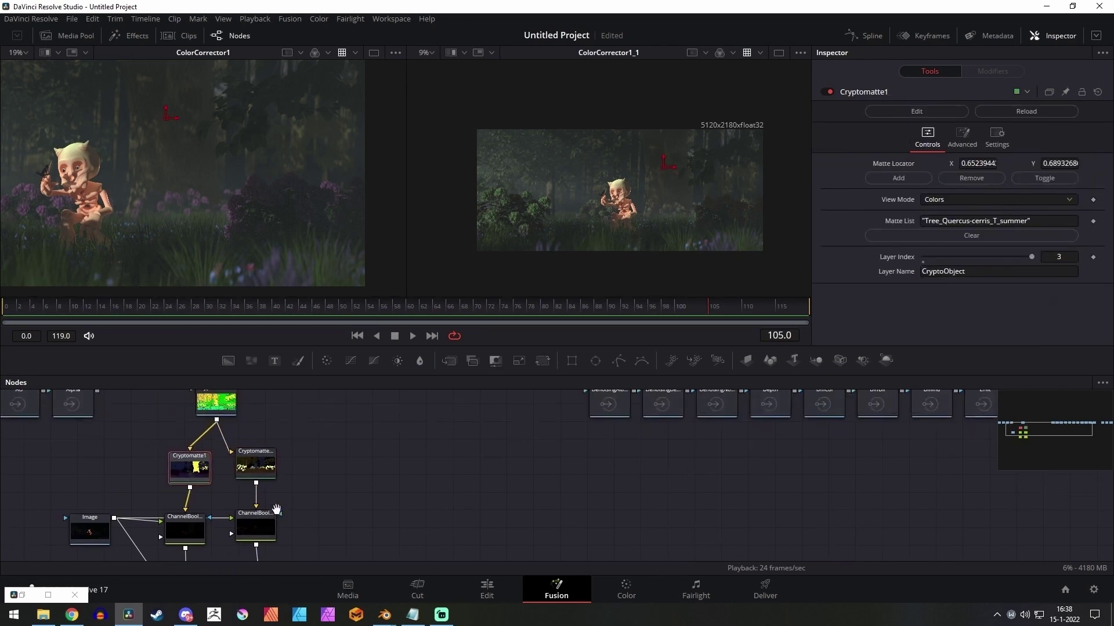
pyautogui.moveTo(276, 509); pyautogui.dragTo(270, 517)
# Examine the node tree and inspect the flowers, character and tree in ColorCorrector1's output up close
pyautogui.scroll(-1, 238, 445)
pyautogui.scroll(-2, 317, 447)
pyautogui.moveTo(519, 442); pyautogui.dragTo(440, 484)
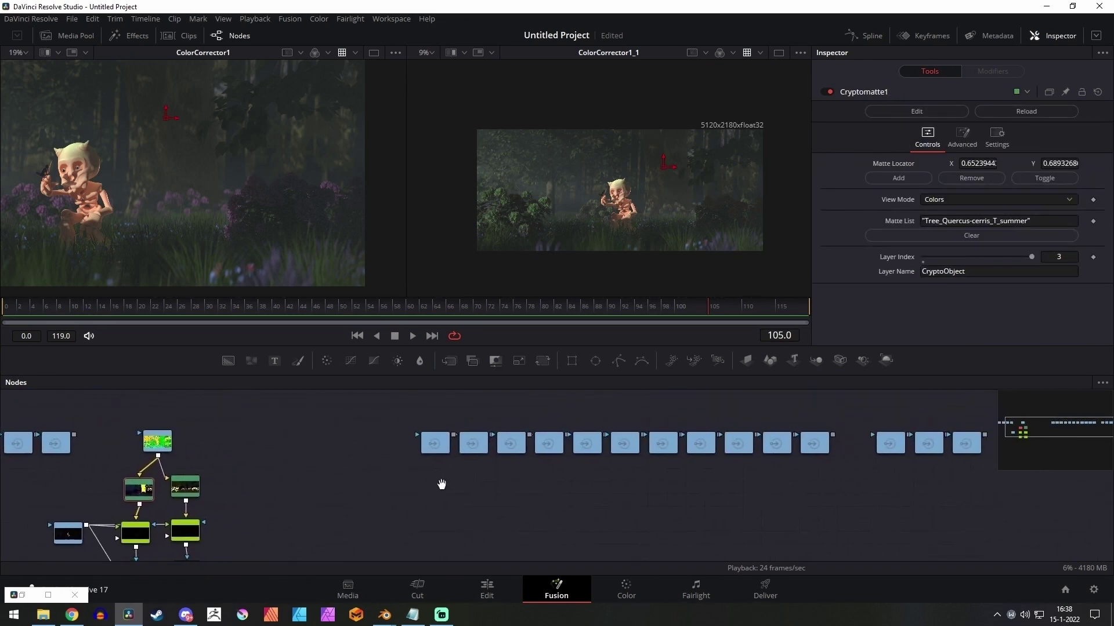
pyautogui.moveTo(112, 213); pyautogui.dragTo(143, 215)
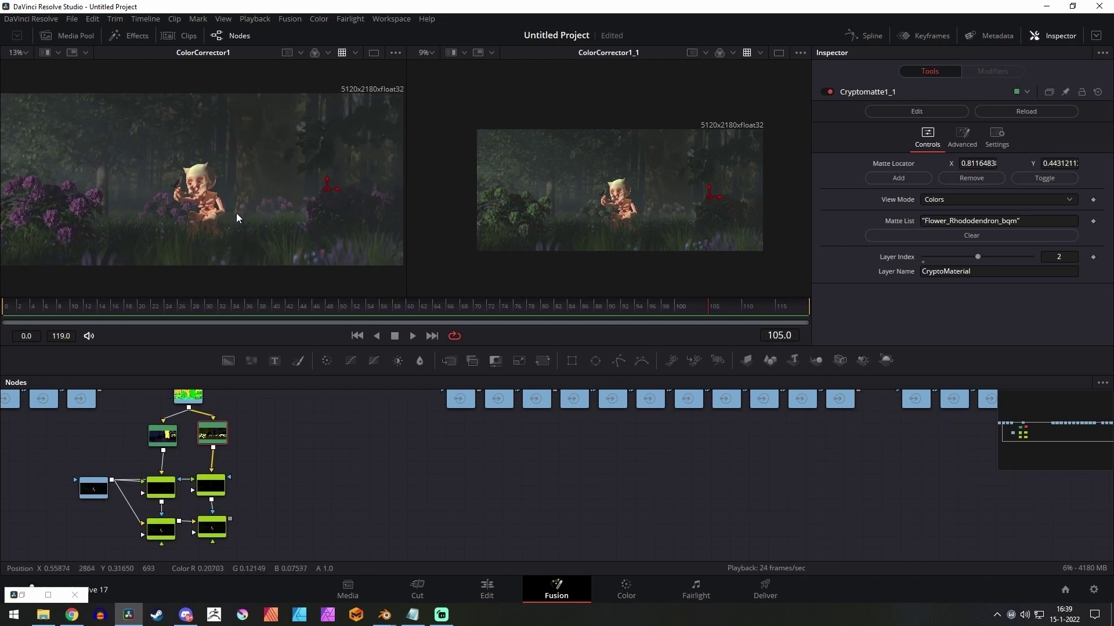
pyautogui.scroll(2, 197, 220)
pyautogui.moveTo(120, 221); pyautogui.dragTo(319, 128)
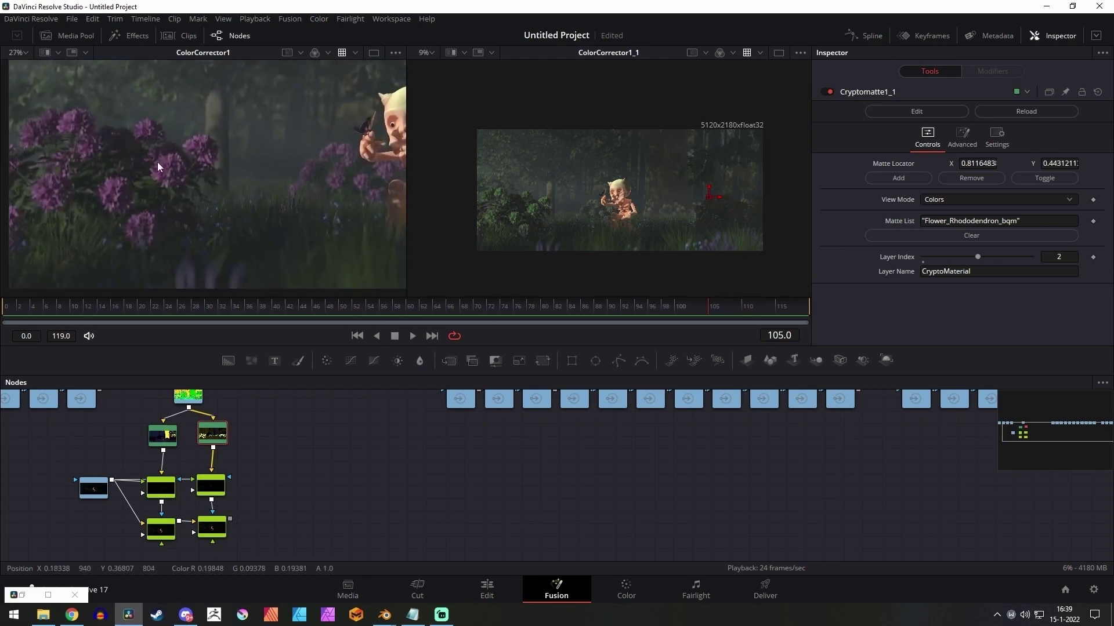
pyautogui.moveTo(263, 166); pyautogui.dragTo(71, 204)
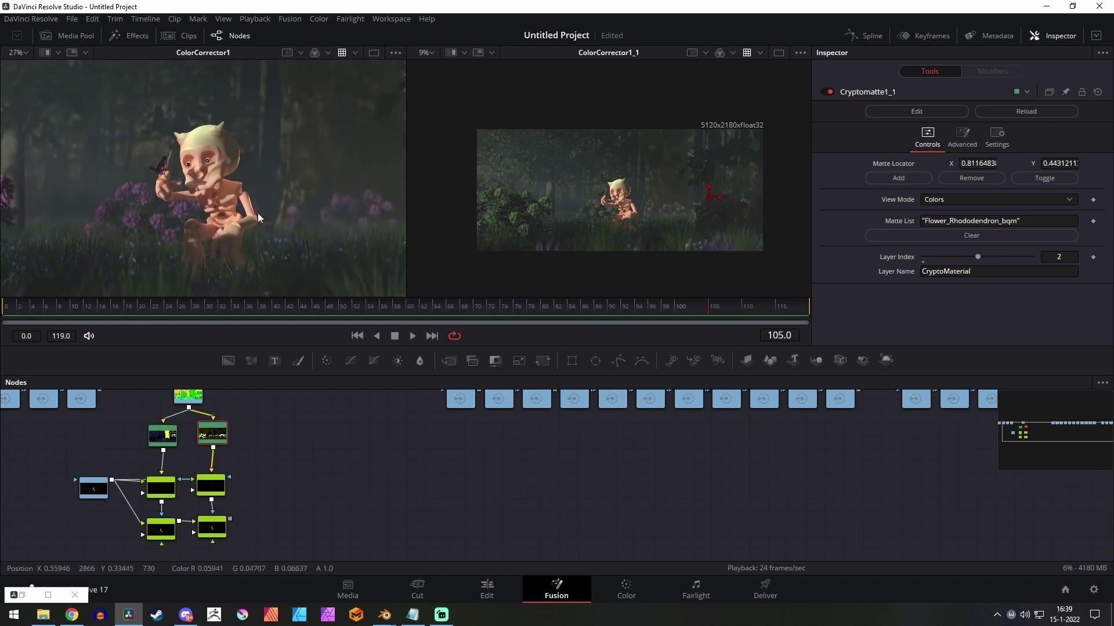
pyautogui.scroll(-1, 257, 214)
pyautogui.moveTo(338, 196); pyautogui.dragTo(228, 215)
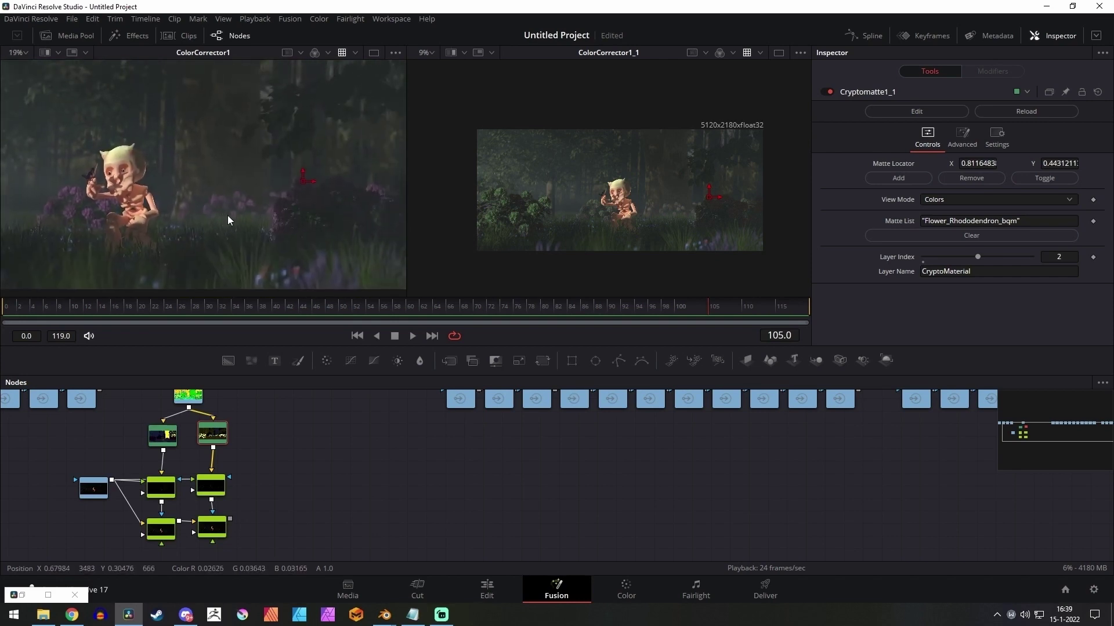
pyautogui.scroll(-2, 224, 478)
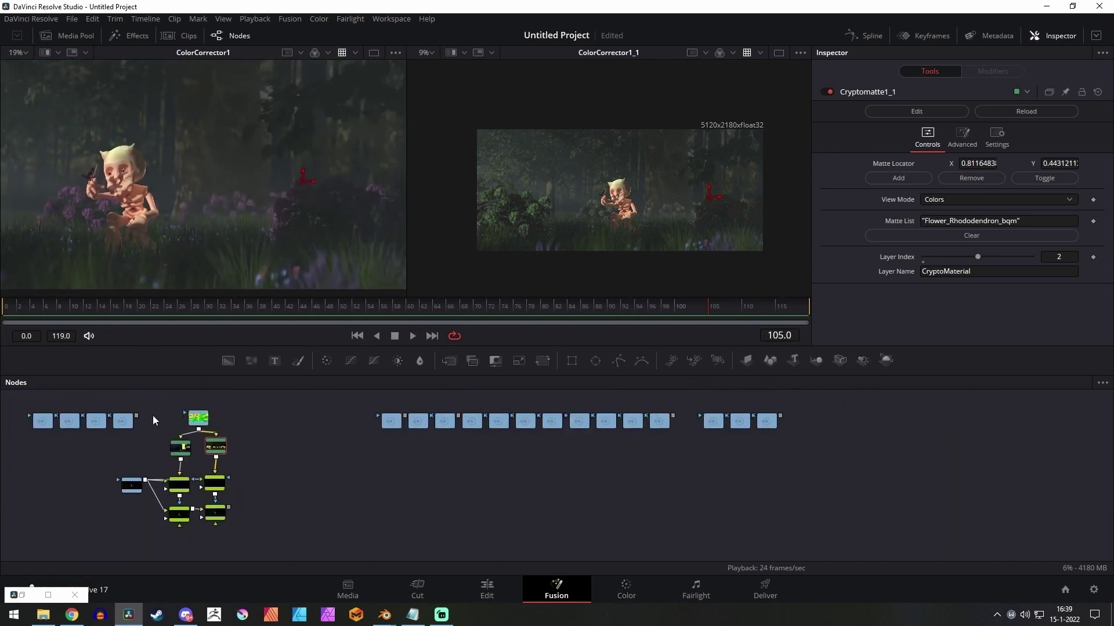
# Select the whole Cryptomatte network, review the unused render-pass nodes, and compare both Color Correctors' full images
pyautogui.moveTo(141, 407); pyautogui.dragTo(252, 518)
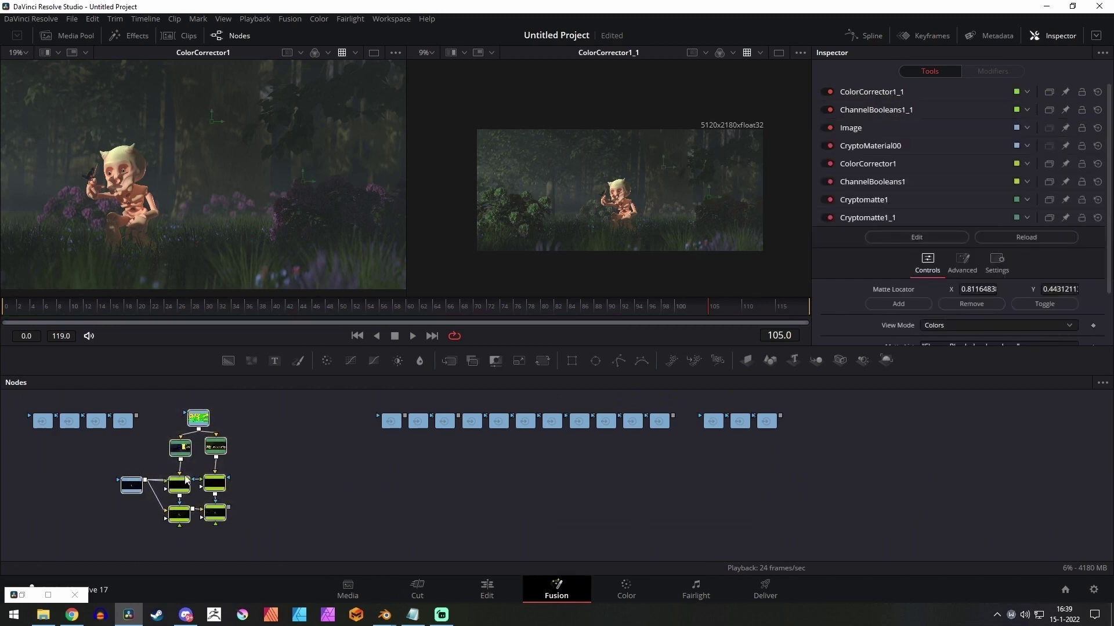
pyautogui.scroll(4, 273, 454)
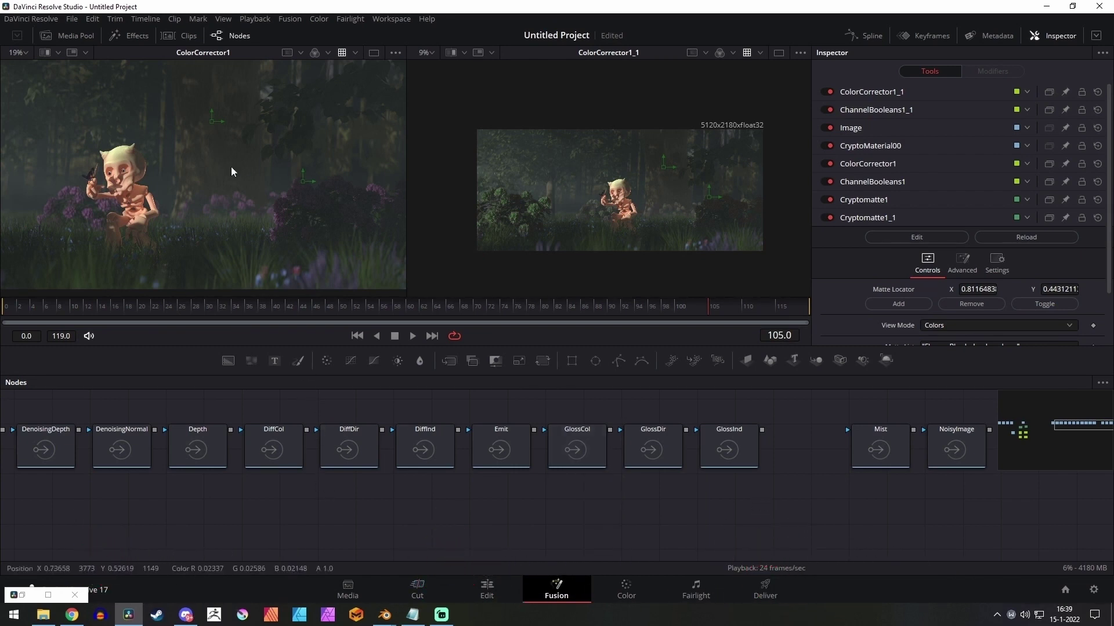
pyautogui.scroll(-1, 510, 200)
pyautogui.scroll(-2, 283, 218)
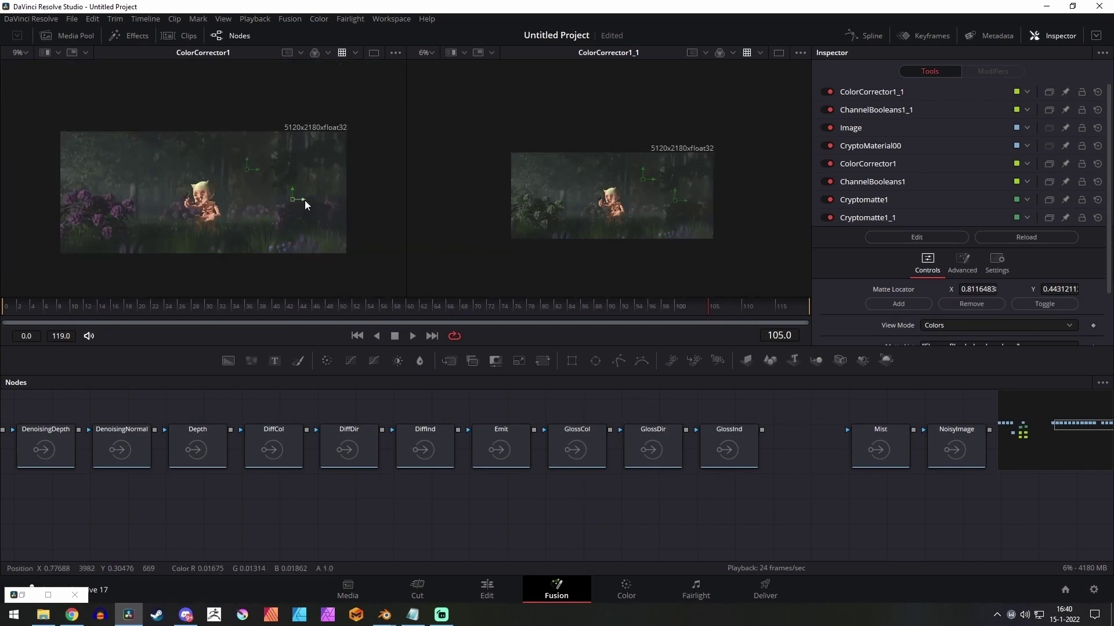
pyautogui.moveTo(242, 216); pyautogui.dragTo(270, 248)
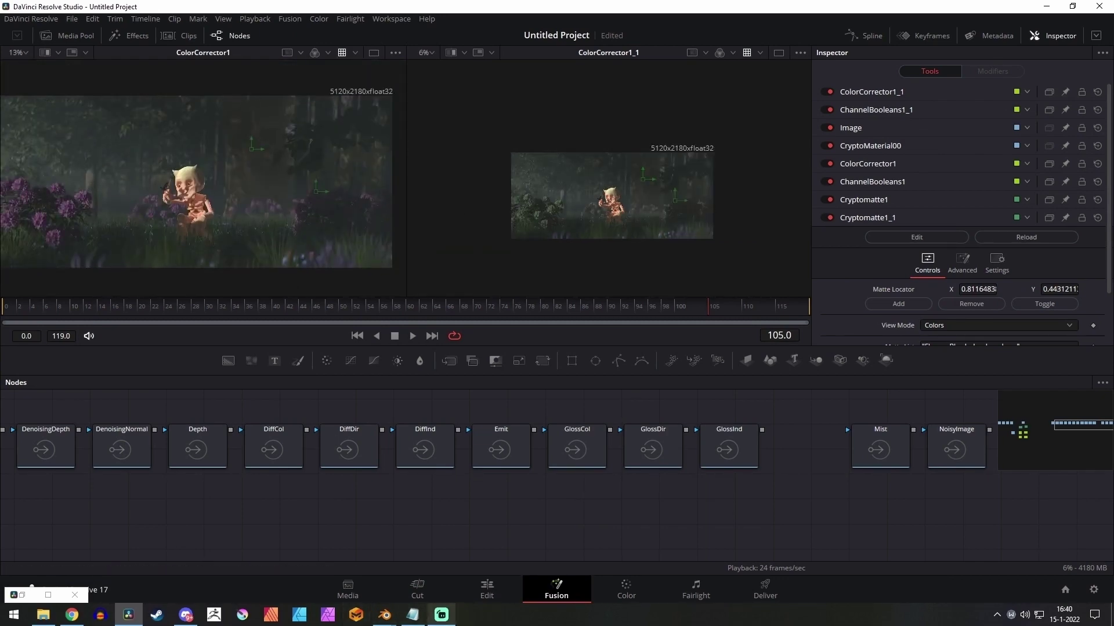